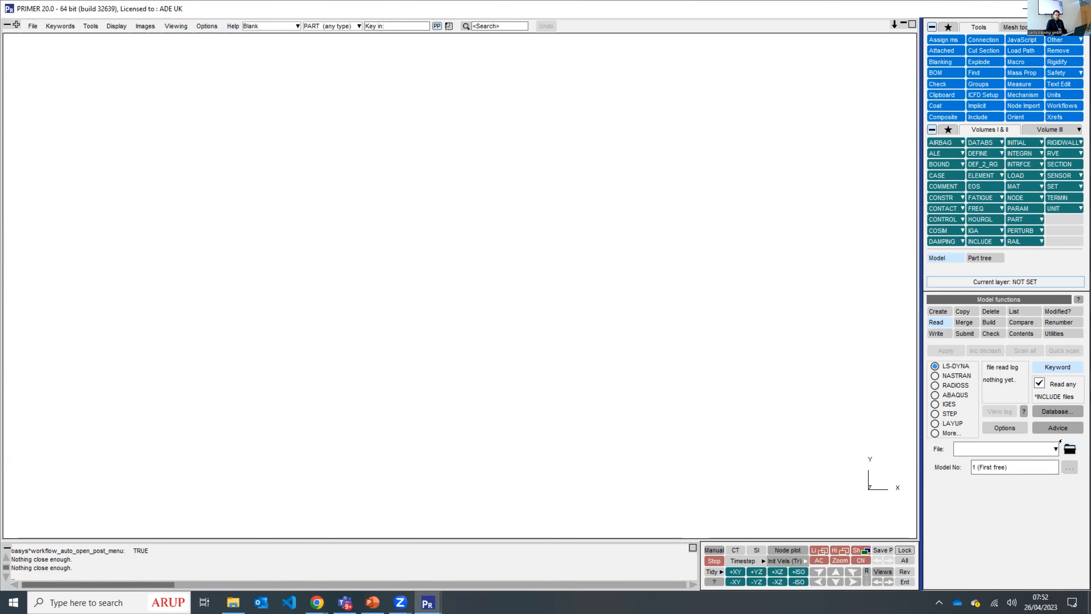
- Read the LS-DYNA keyword file IIHS_Side_MDB_2021.key from the IIHS_MODEL folder as a new model
click(1069, 448)
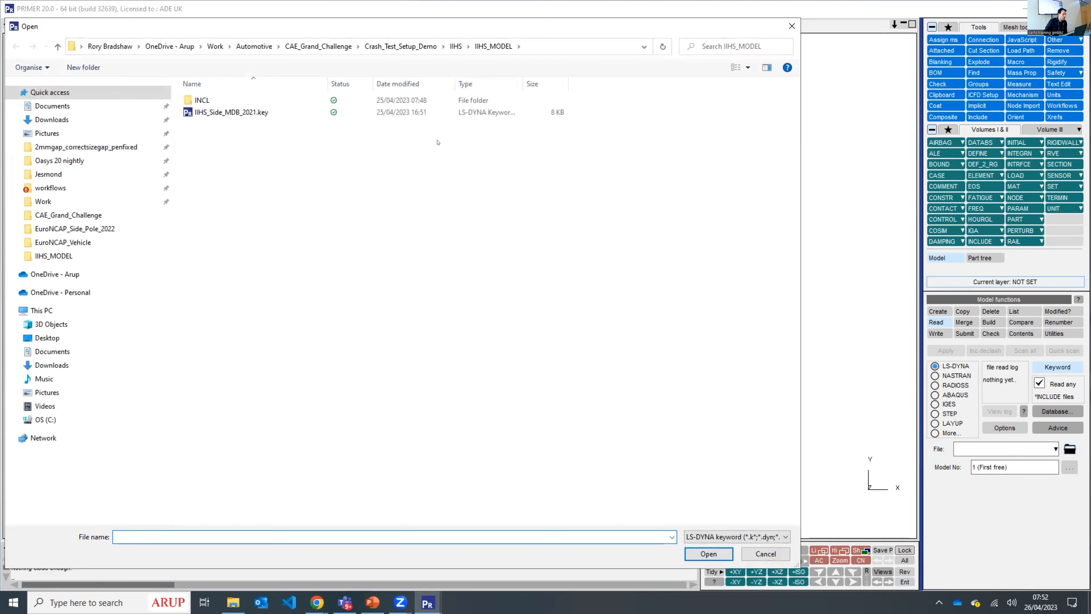
double_click(231, 113)
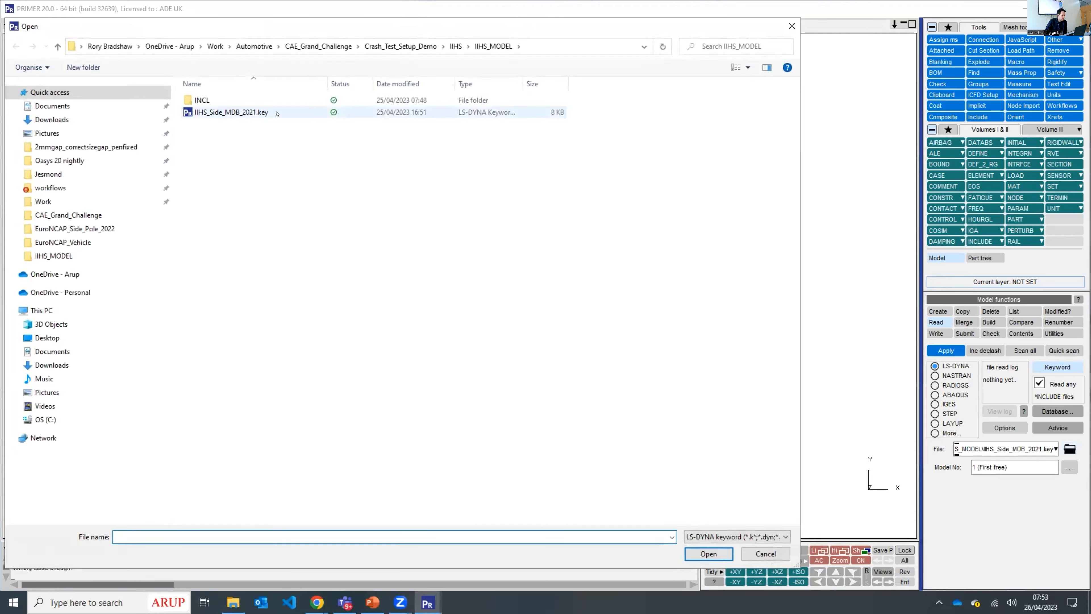
click(239, 115)
double_click(239, 112)
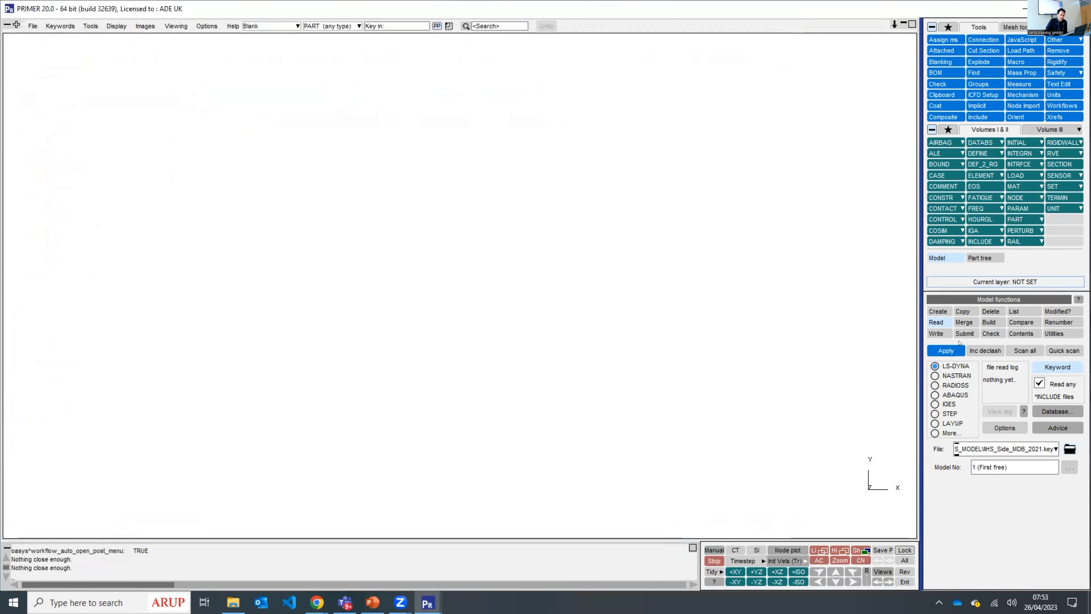
click(947, 350)
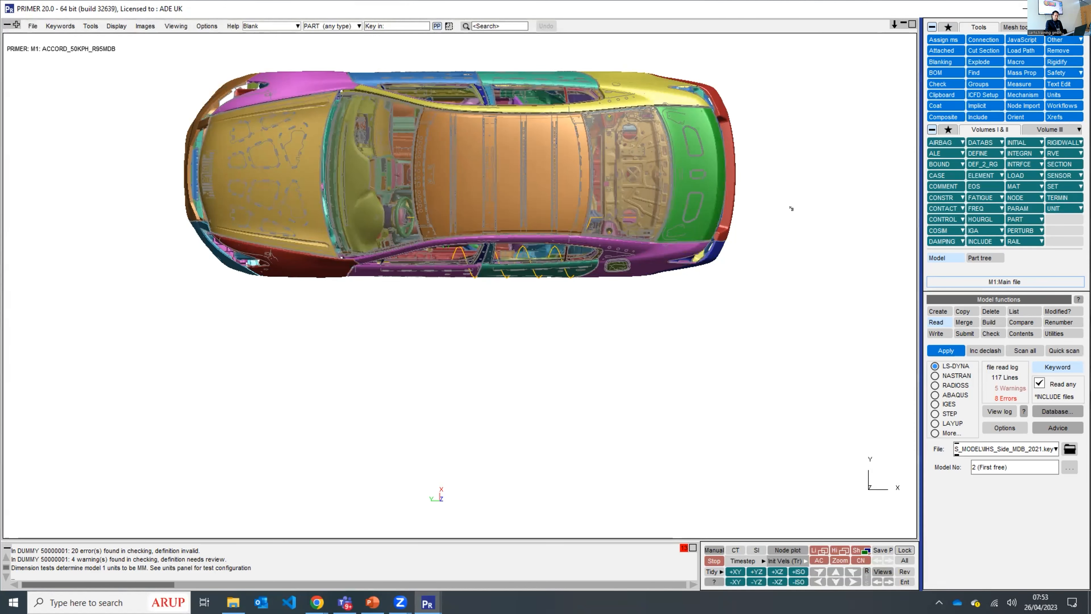
- Start Crash Test Setup from the safety tools and choose the already loaded ACCORD_50KPH_R95MDB as the vehicle model
click(1046, 72)
click(1018, 92)
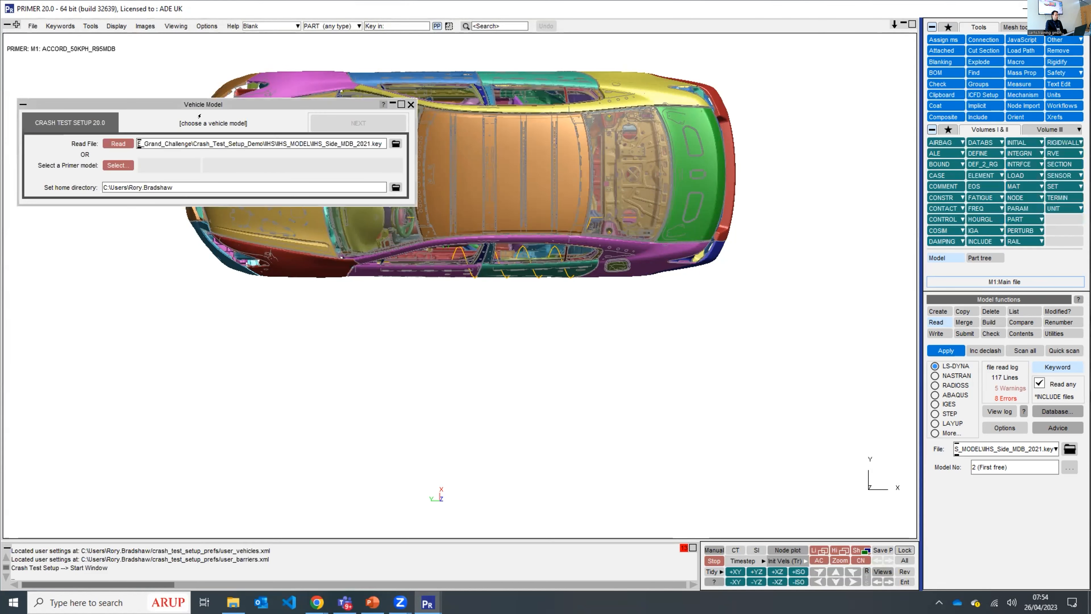
drag(213, 104, 341, 113)
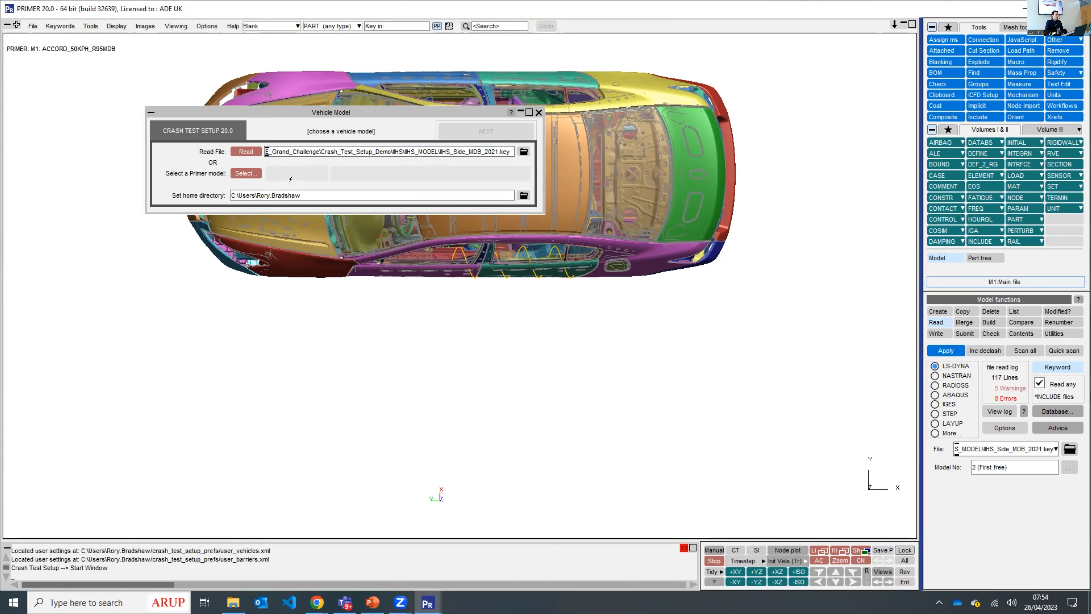
click(241, 171)
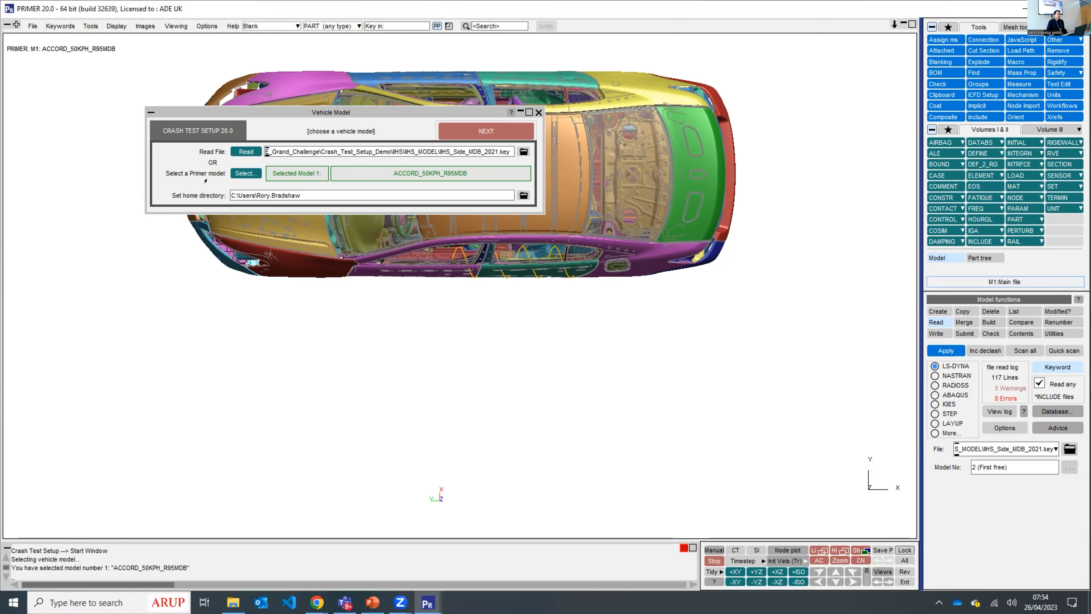
click(486, 125)
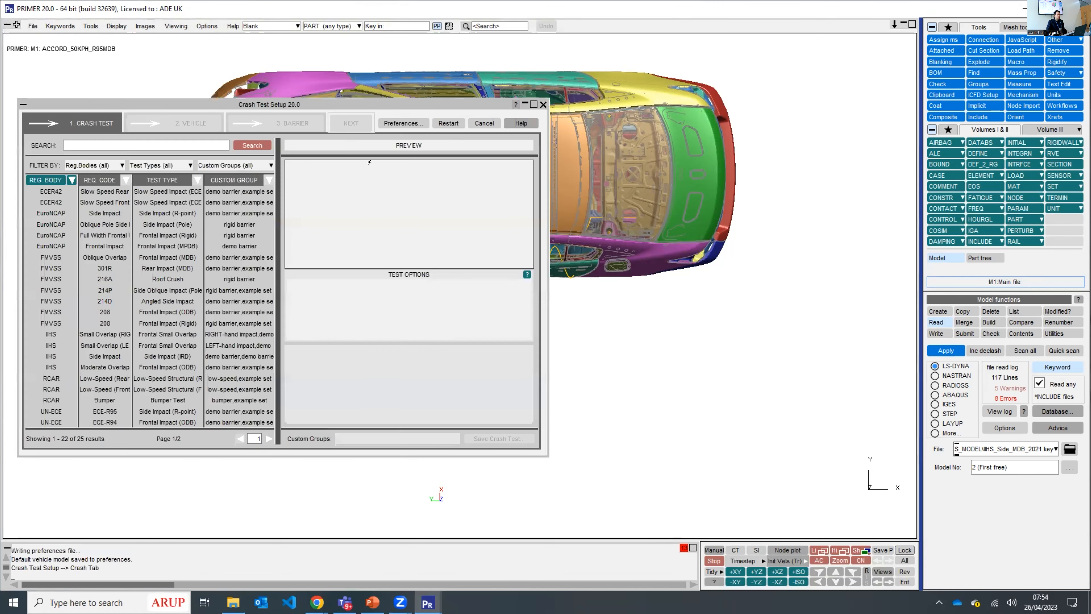
- Review both pages of available crash tests and the EuroNCAP-filtered ones, ending with all regulation bodies listed again
drag(443, 107, 545, 116)
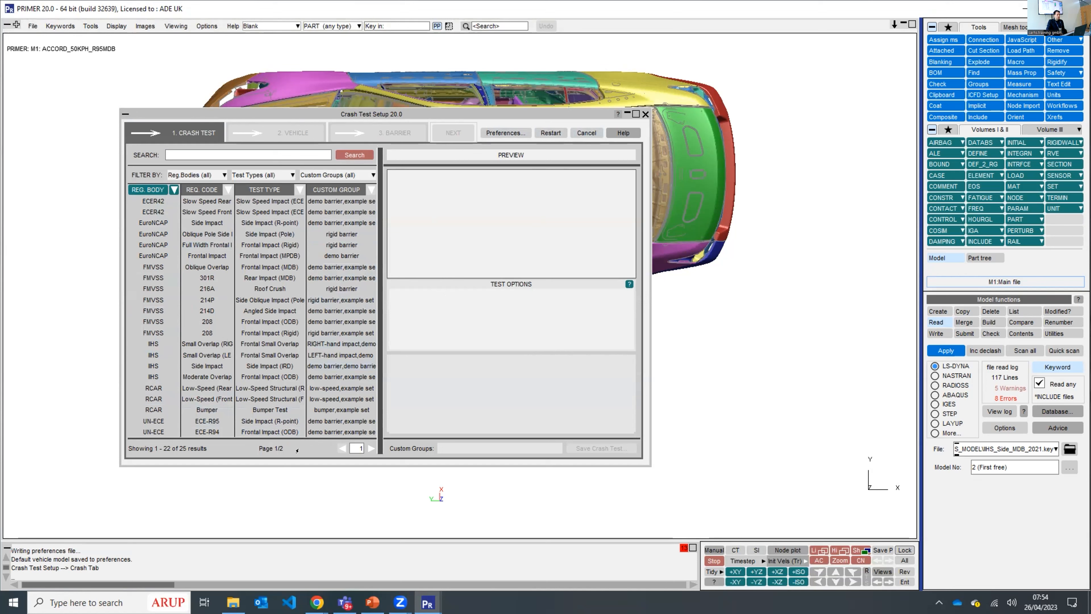
click(371, 448)
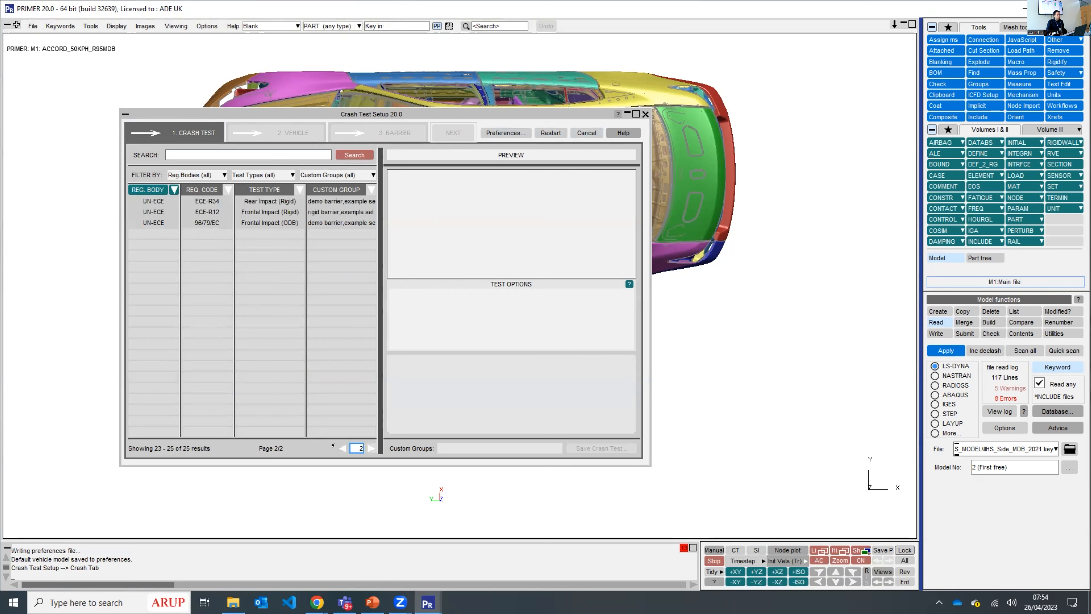
click(342, 448)
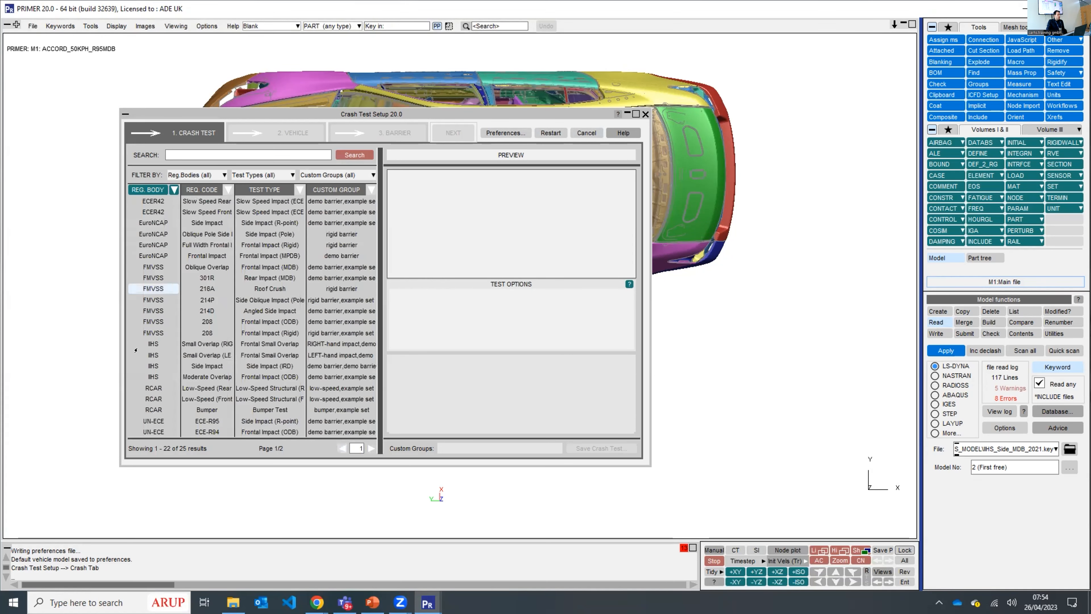
click(190, 174)
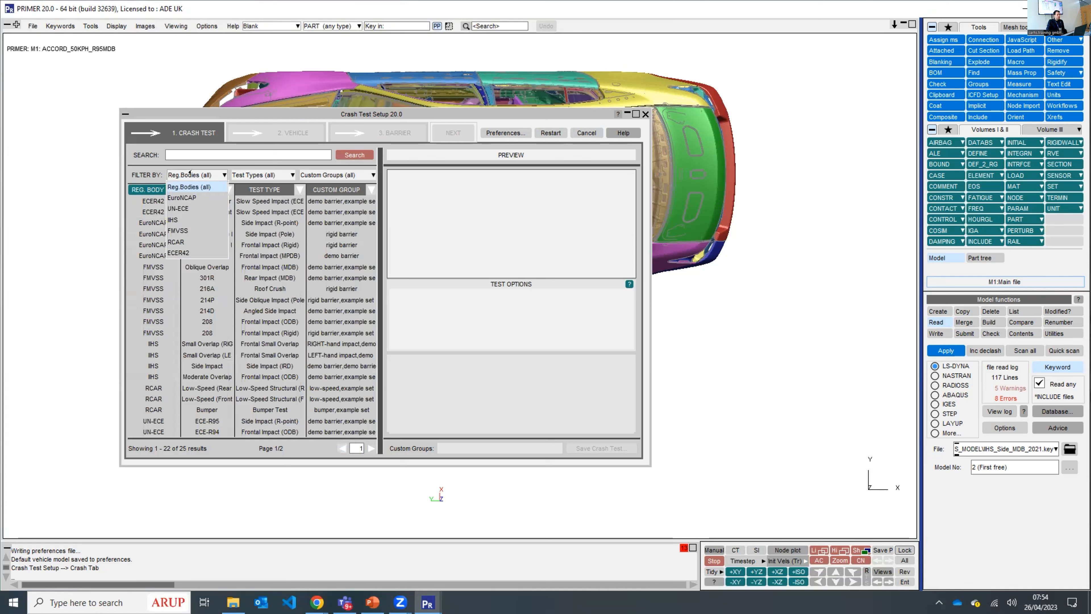
click(179, 197)
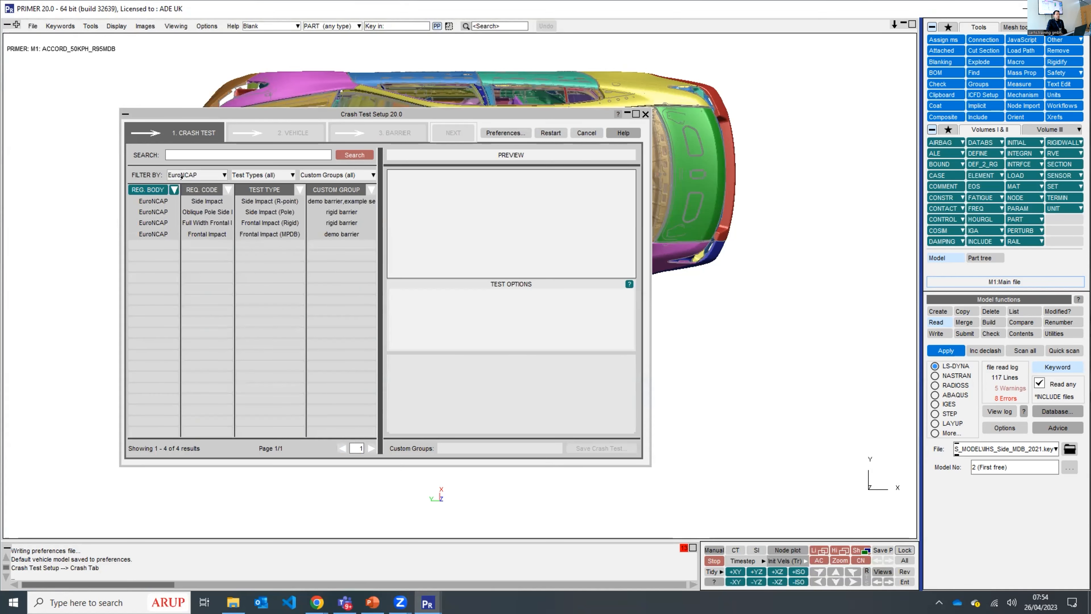
click(181, 175)
click(182, 185)
click(181, 153)
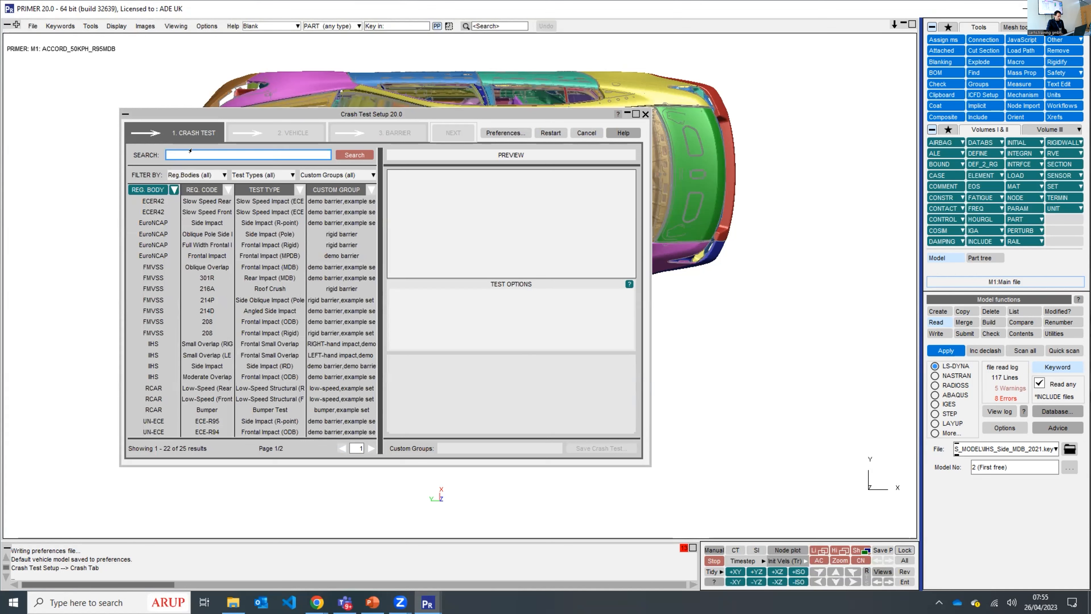
- Choose the IIHS Side Impact (IRD) crash test and set it to a left impact
click(150, 364)
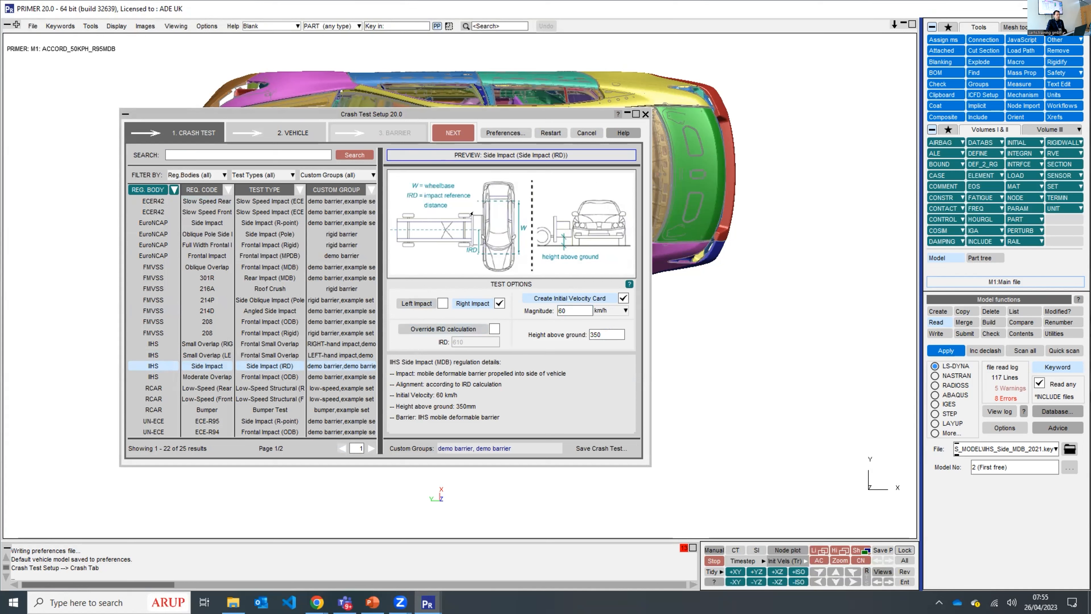
click(598, 334)
click(426, 302)
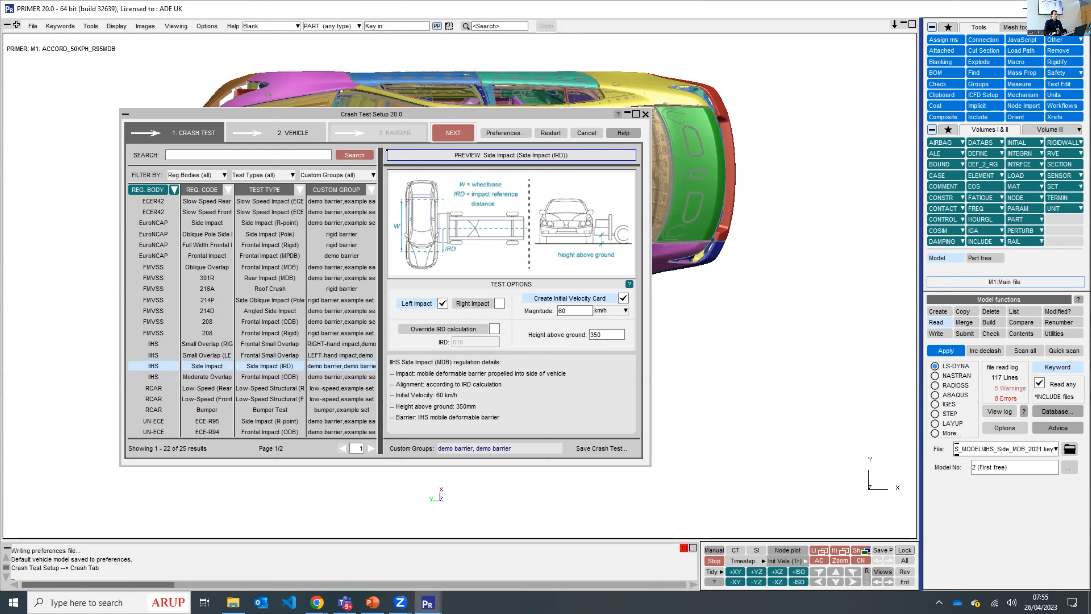
- Set the vehicle driving direction to -X in the vehicle settings and consult the Orientation help
click(296, 133)
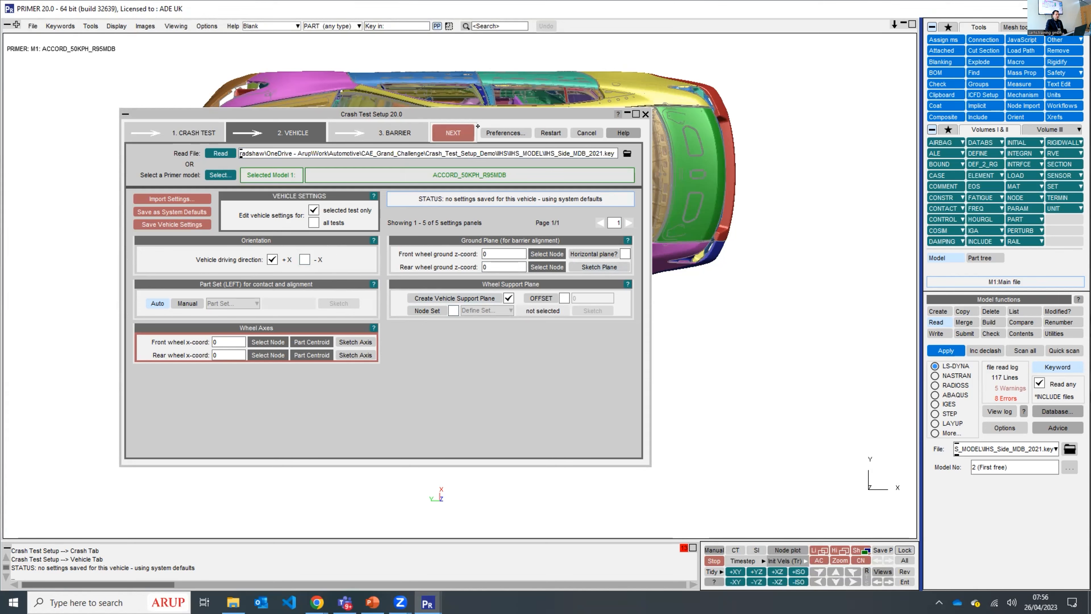
drag(478, 115, 805, 177)
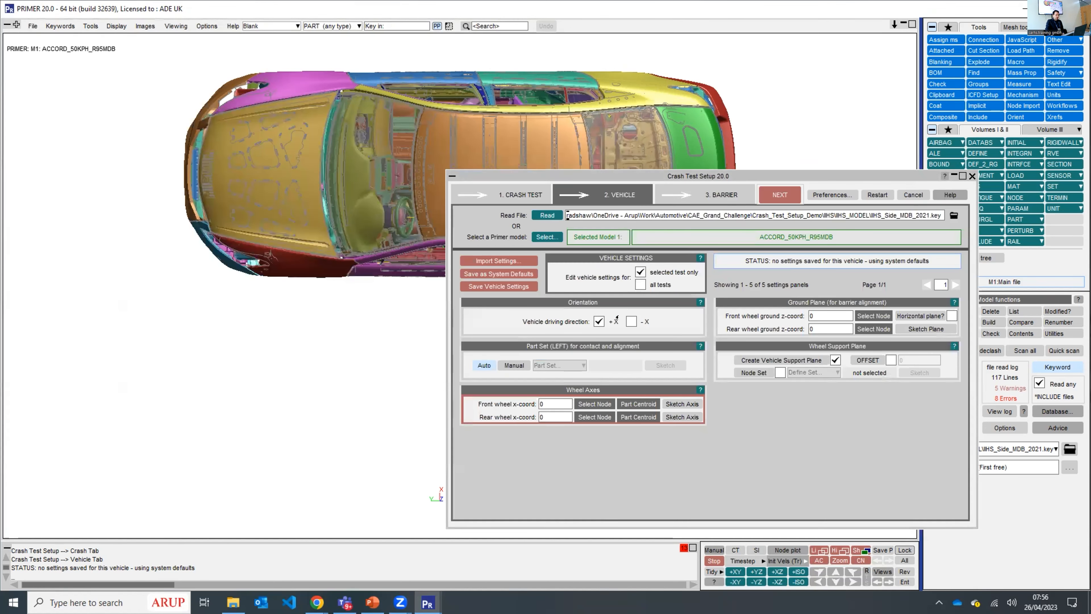
click(631, 321)
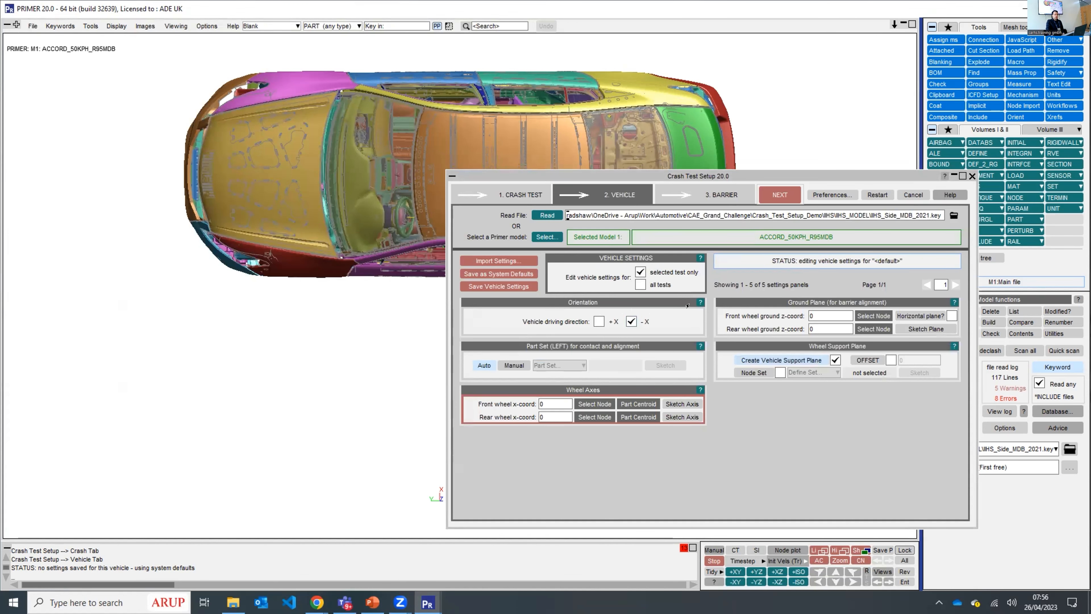
click(699, 302)
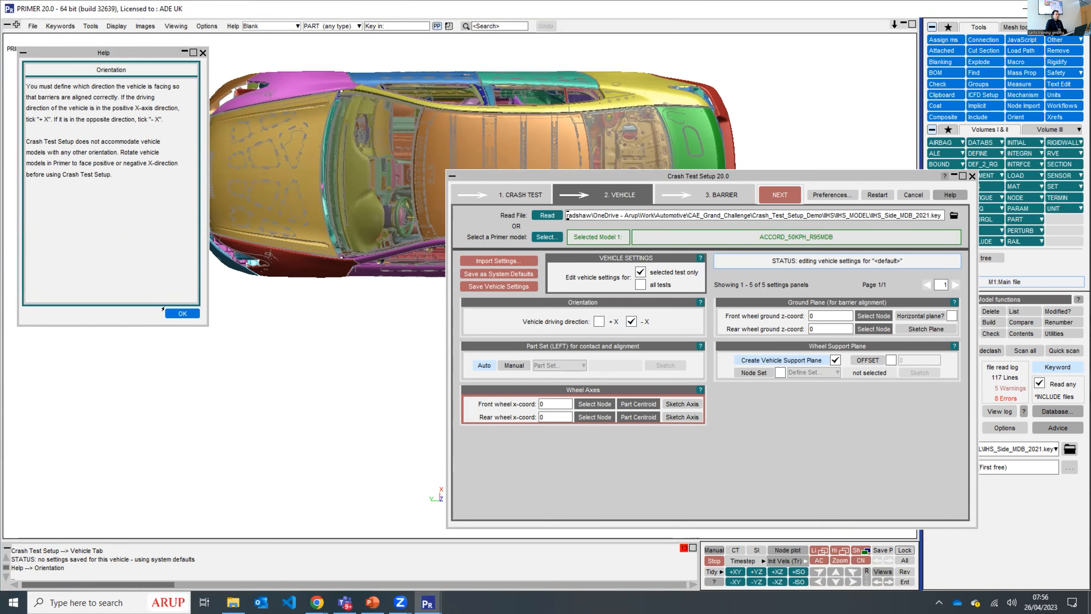
click(171, 313)
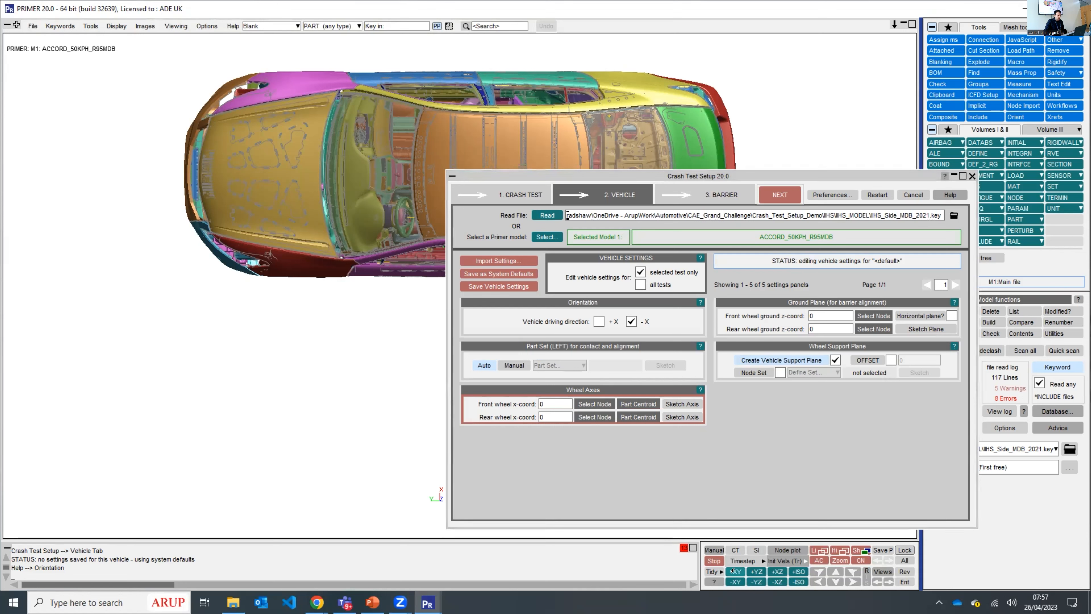
- Define the front and rear wheel axes from the centroids of the front and rear wheel parts
click(751, 570)
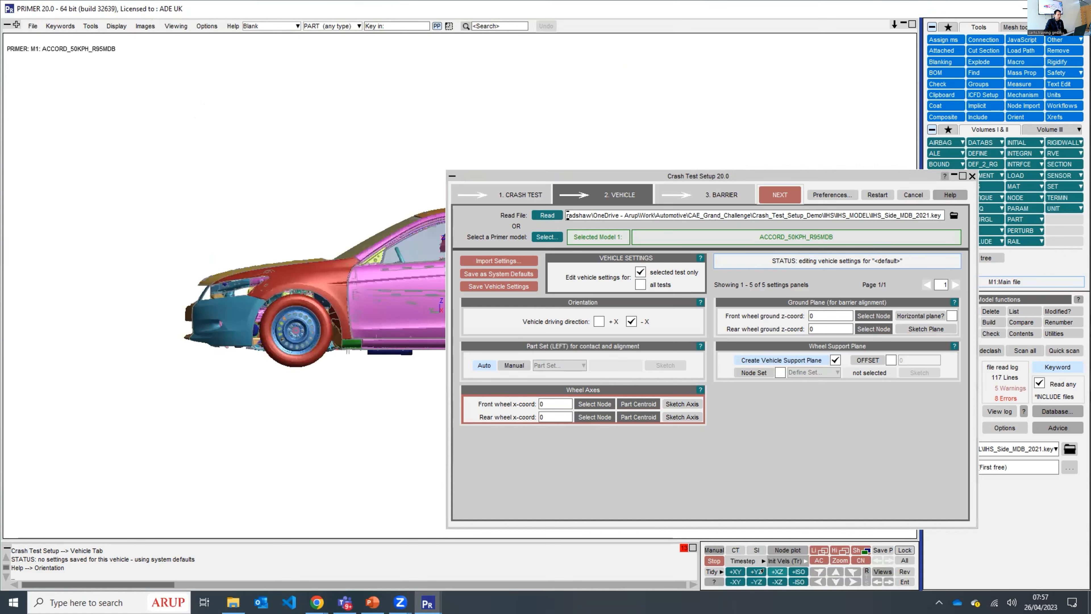
click(633, 399)
click(296, 328)
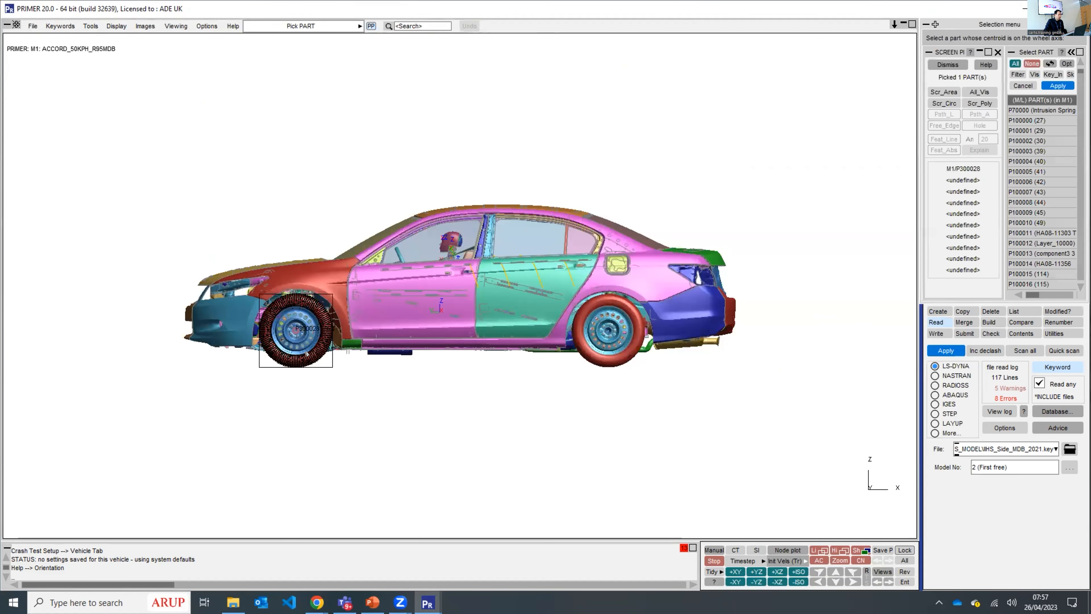
click(1054, 85)
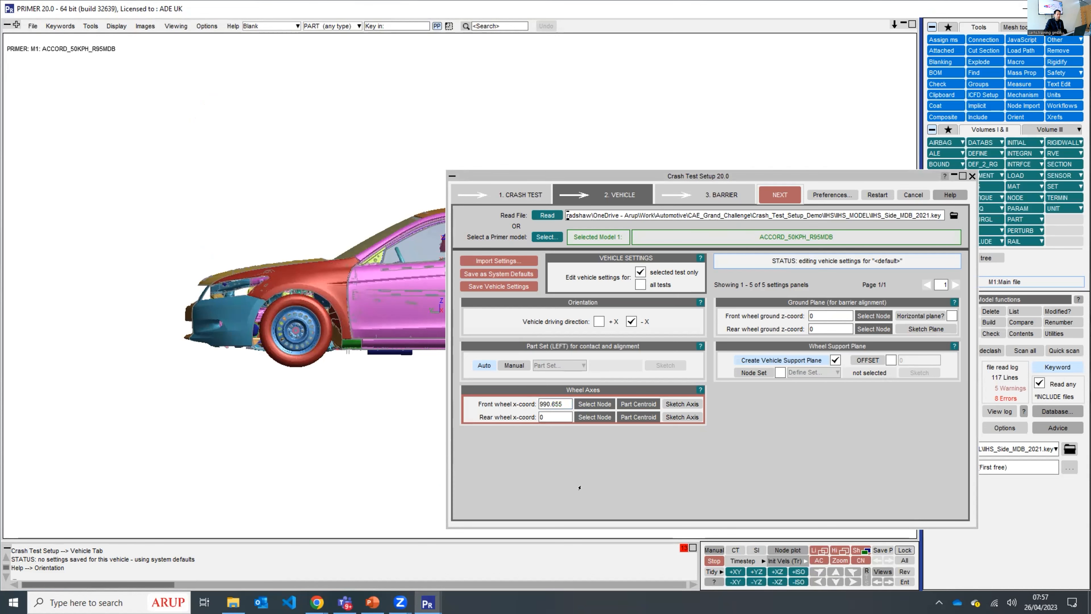
click(626, 416)
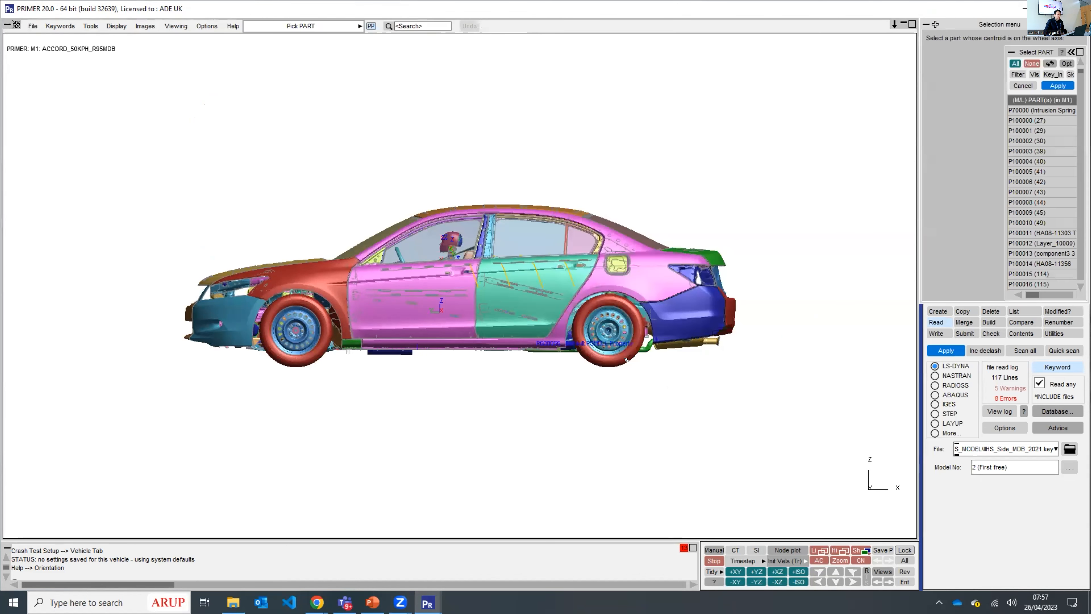
click(609, 331)
click(1057, 86)
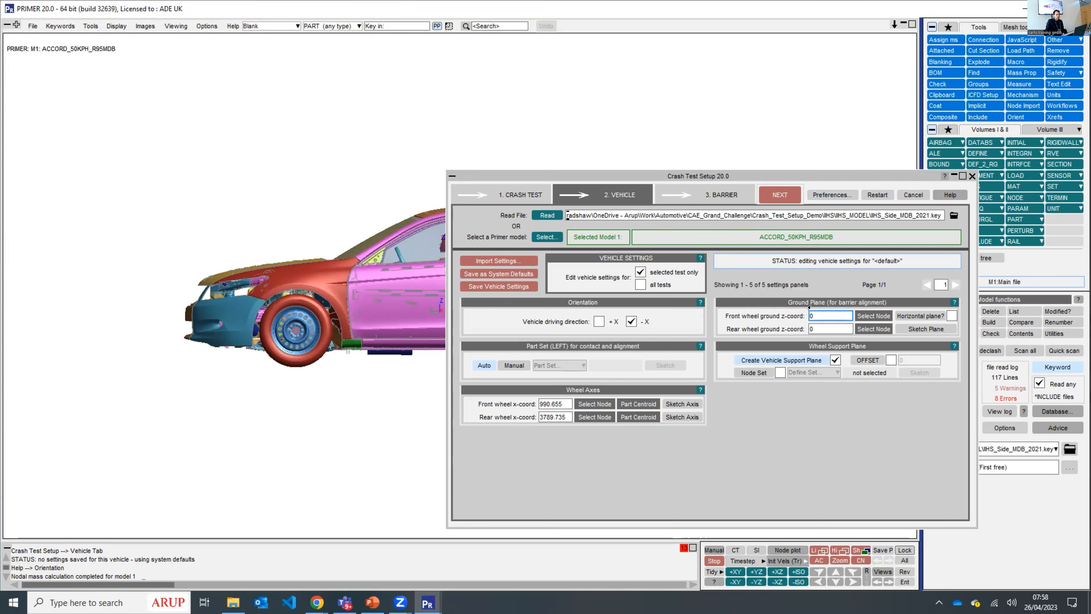
- Sketch the ground plane to check its position beneath the vehicle's tyres, and dismiss the sketch
click(918, 325)
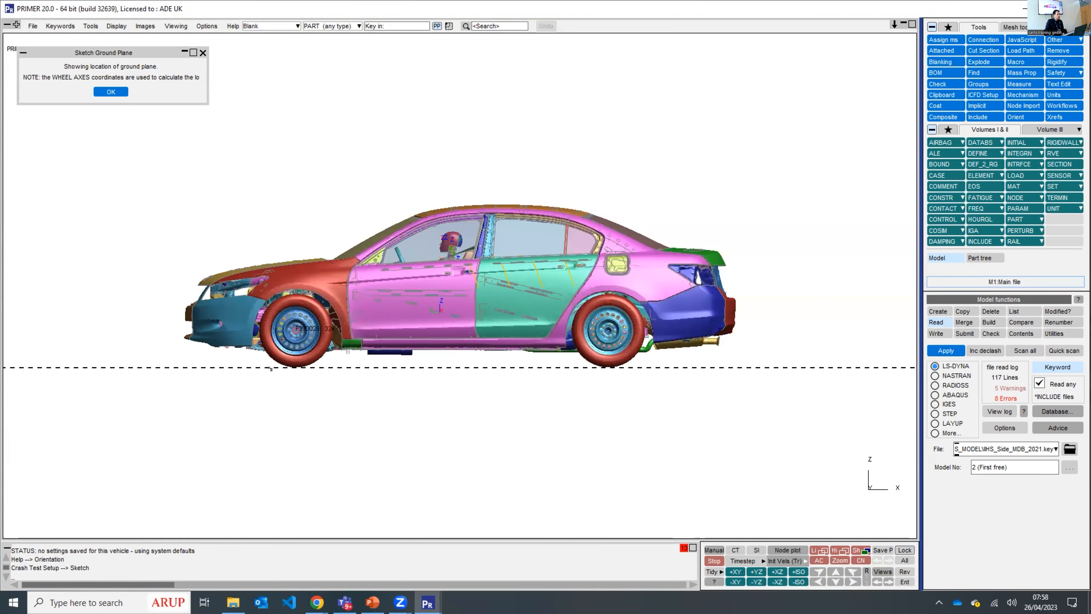
scroll(262, 381, up, 1)
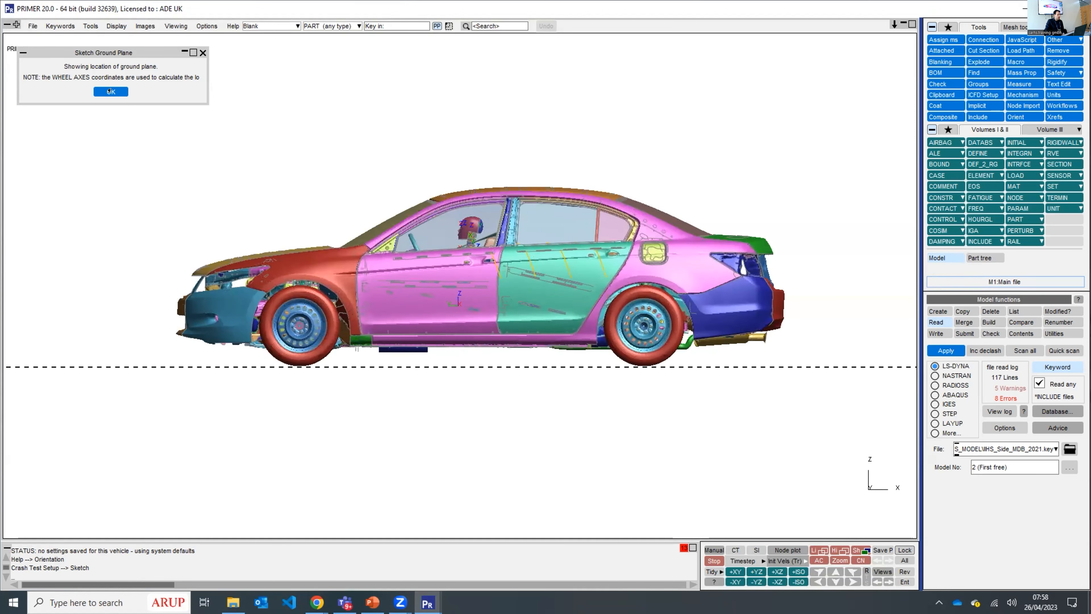
click(110, 92)
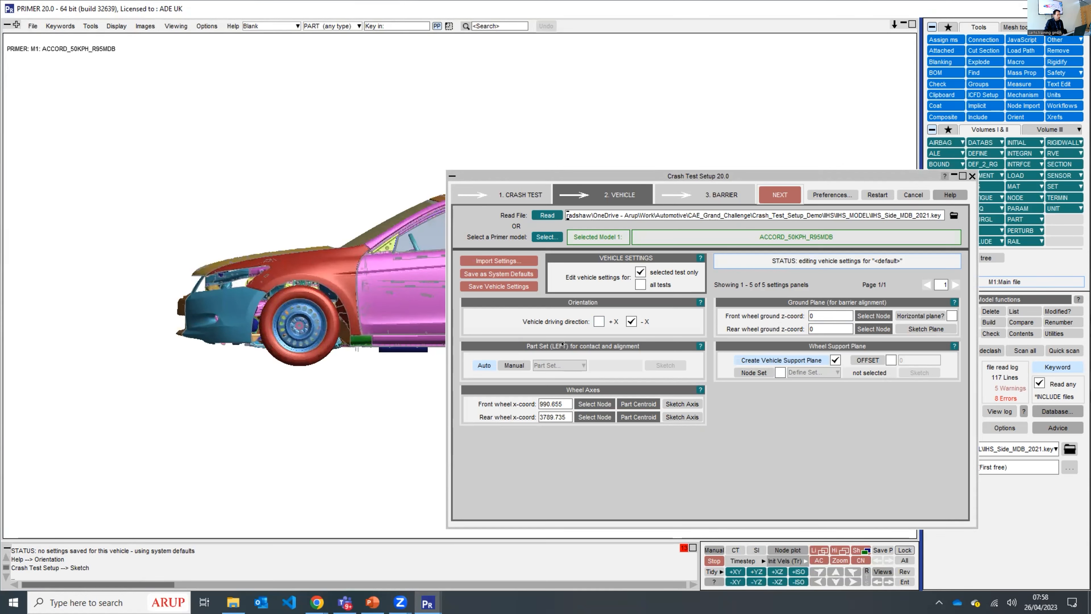
- Switch the left part set for contact and alignment to manual and select existing part set 50505051 (Left)
click(524, 363)
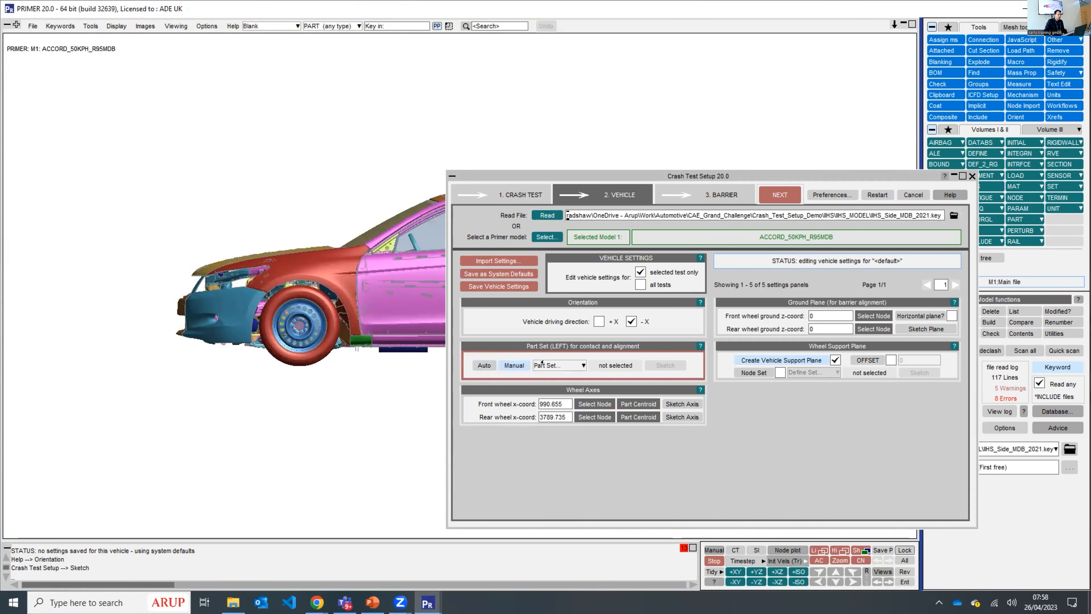
click(489, 364)
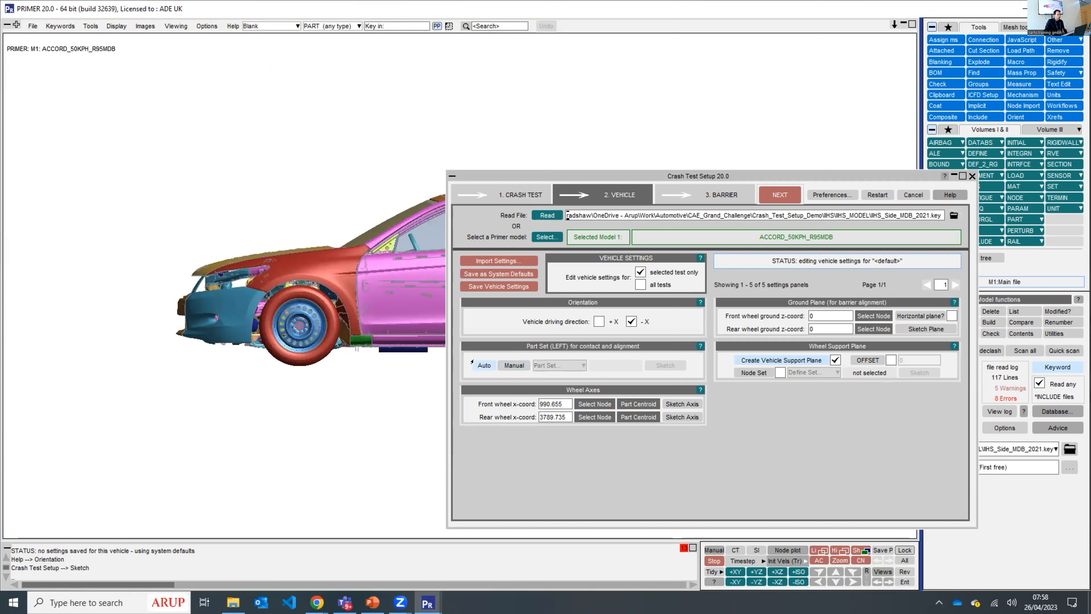
click(512, 363)
click(547, 365)
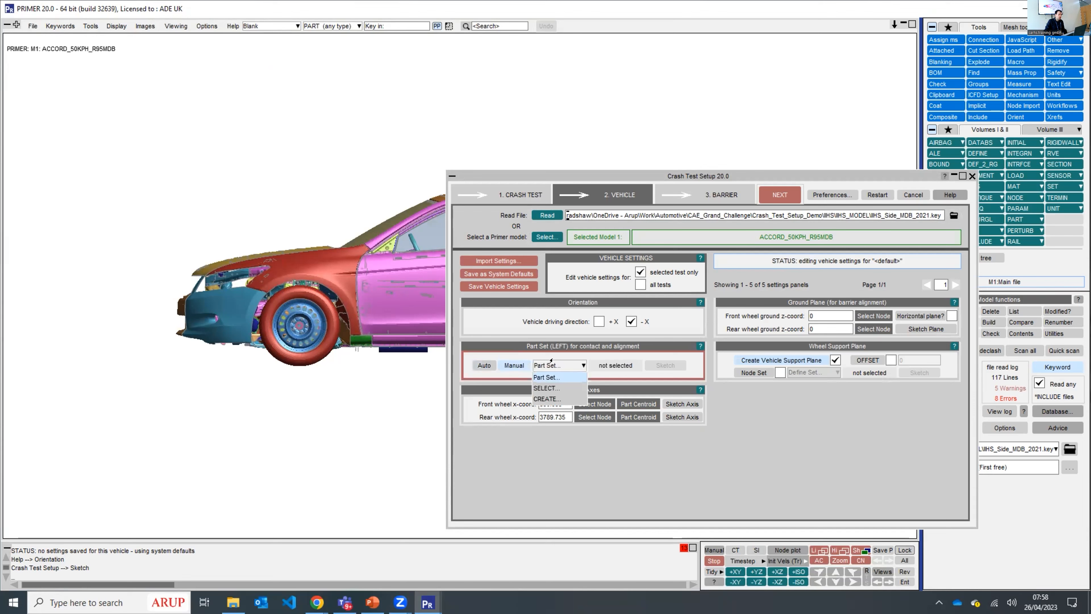
click(544, 388)
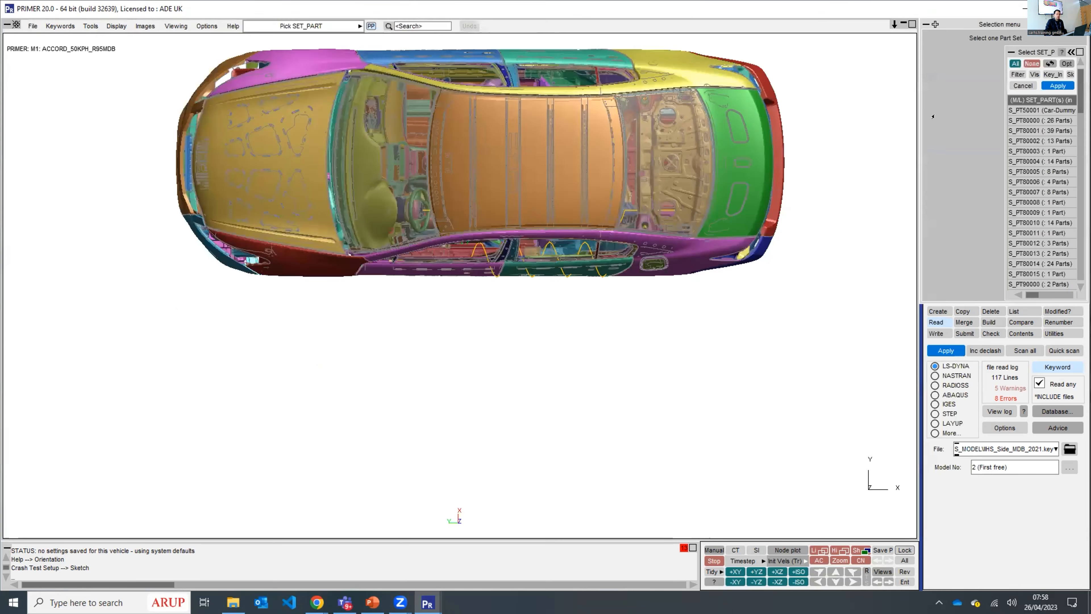
click(1071, 52)
scroll(928, 533, down, 14)
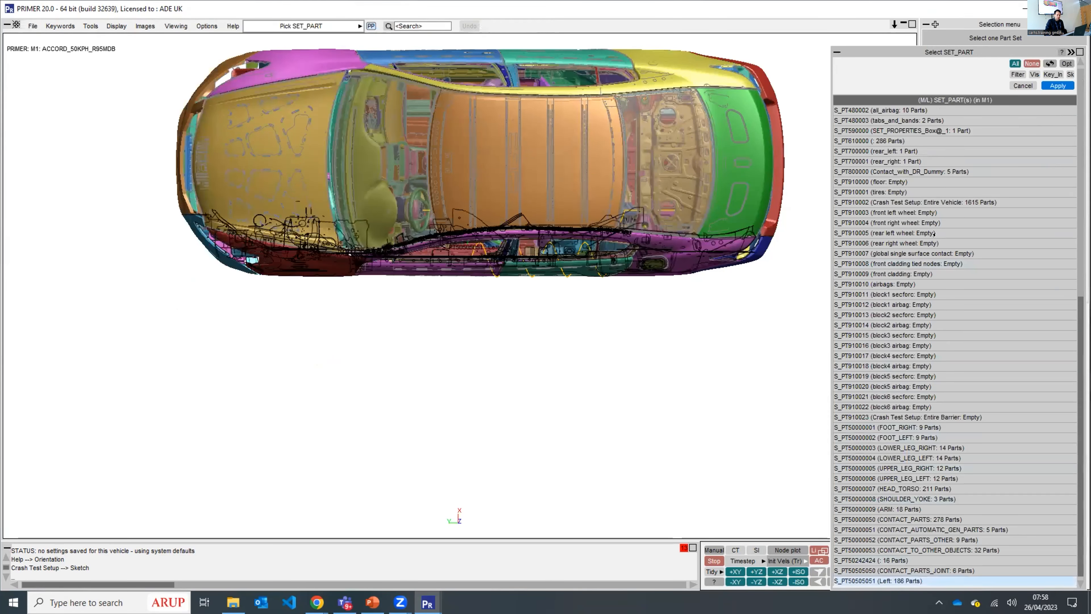
click(1058, 85)
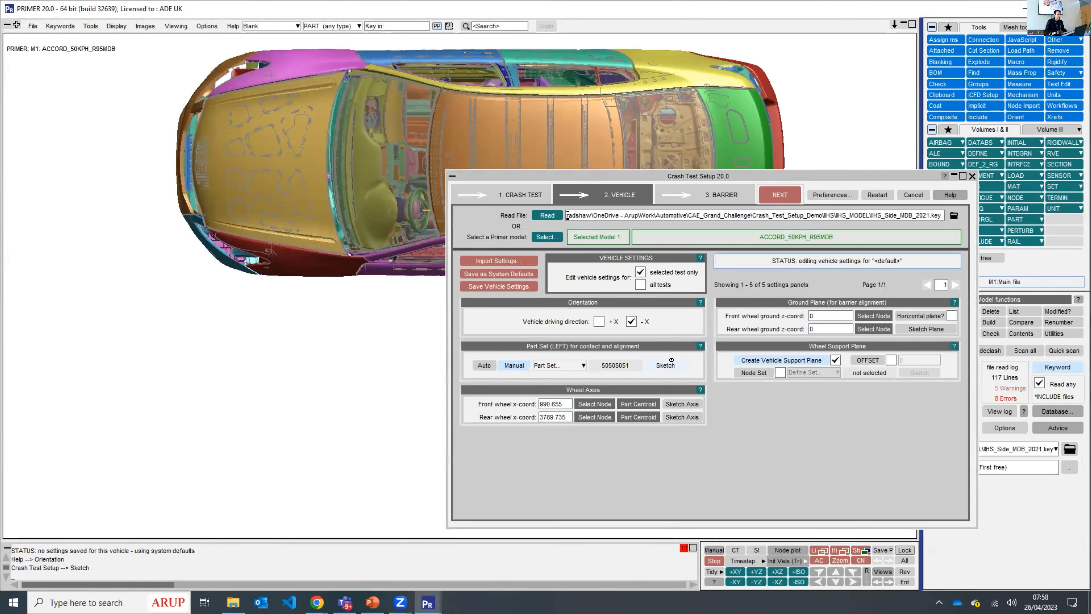
- Sketch the part set chosen for the vehicle's left side to check its coverage, and dismiss the sketch
click(649, 363)
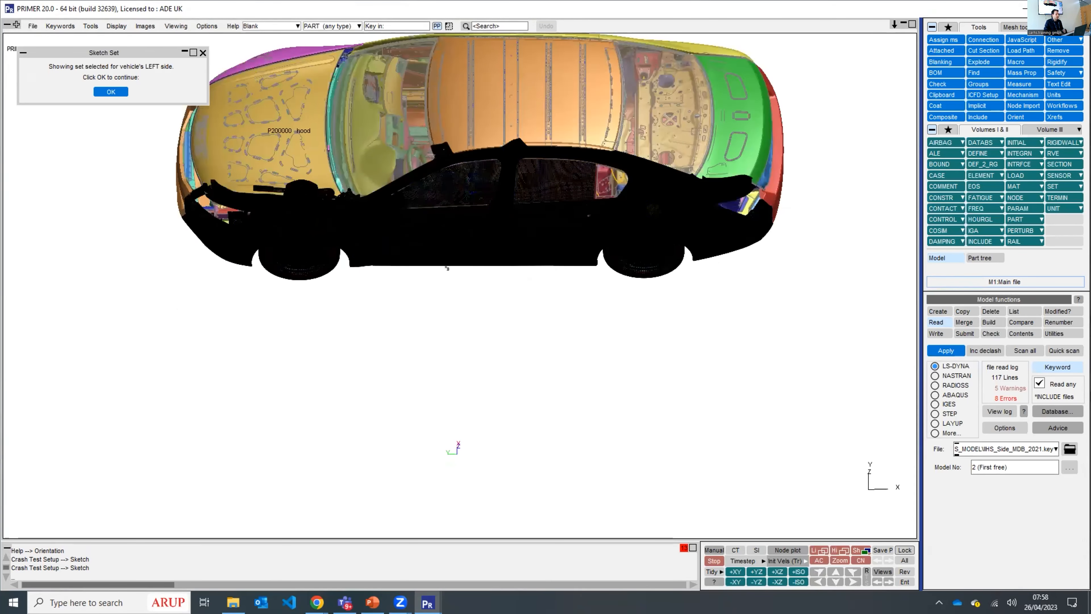
click(110, 92)
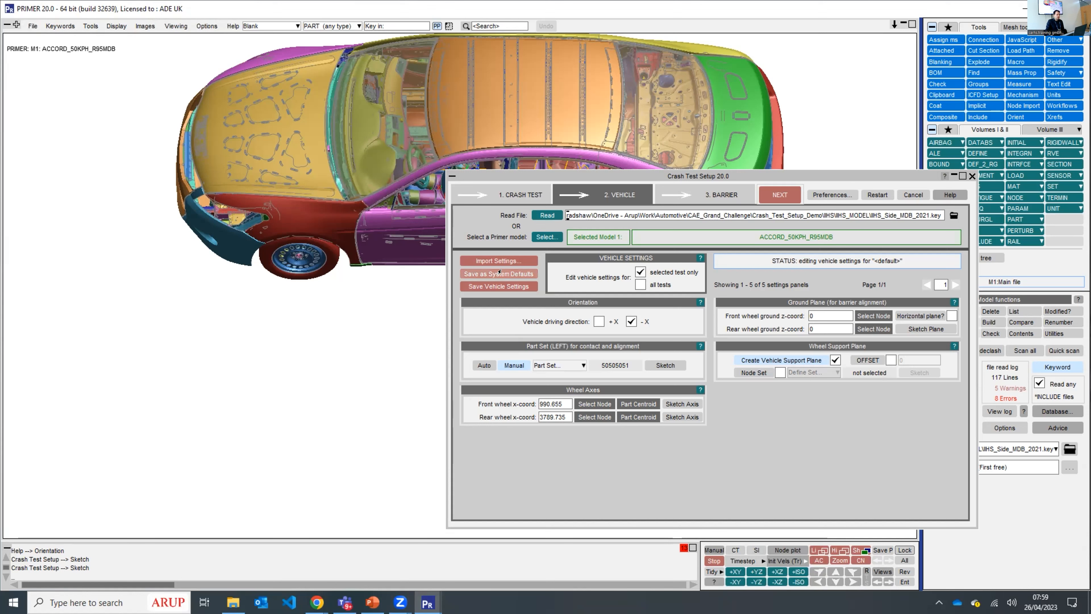
- Save the vehicle settings to the user settings as "IIHS ACCORD" and import that saved entry
click(499, 282)
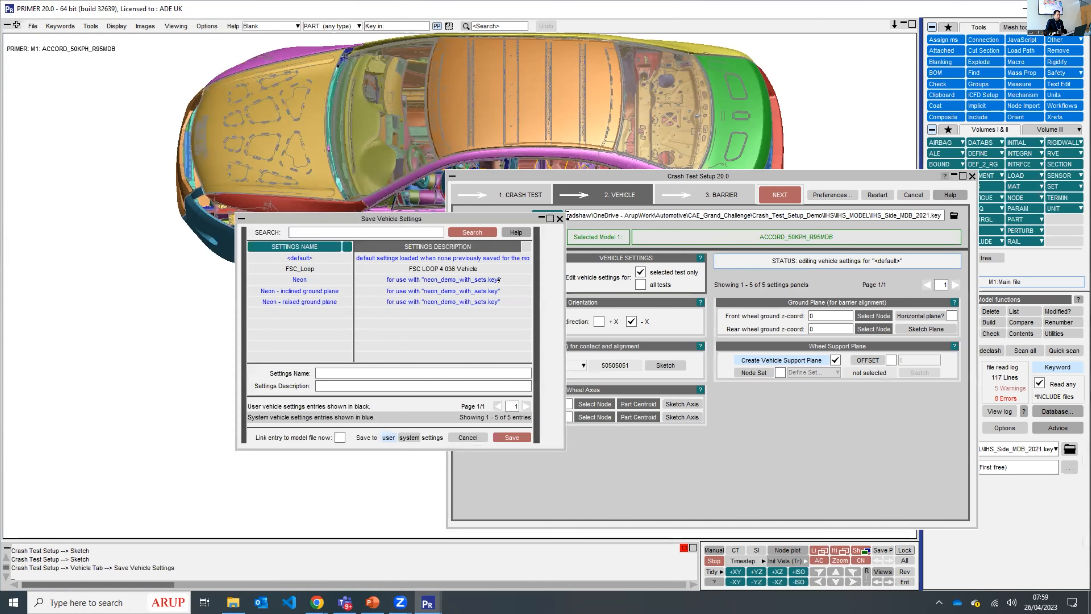
click(372, 371)
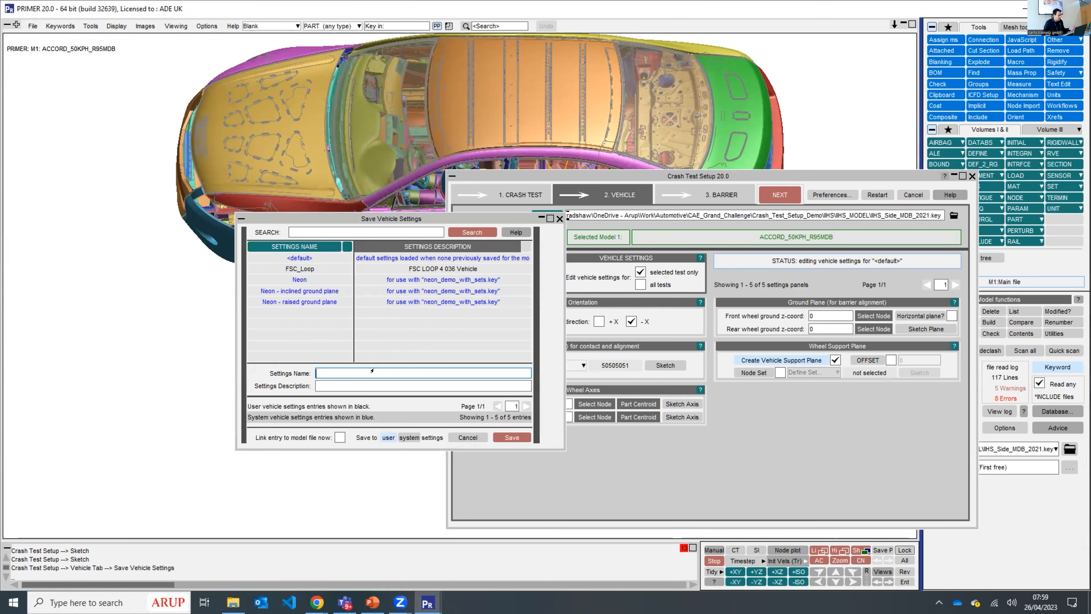
text(IIHS ACCORD)
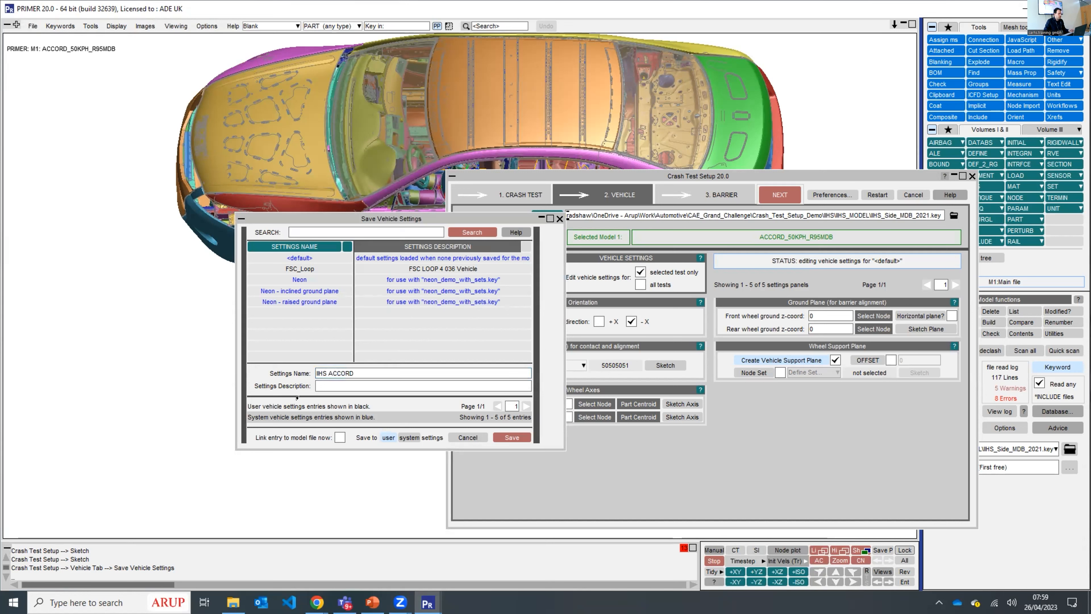
click(512, 437)
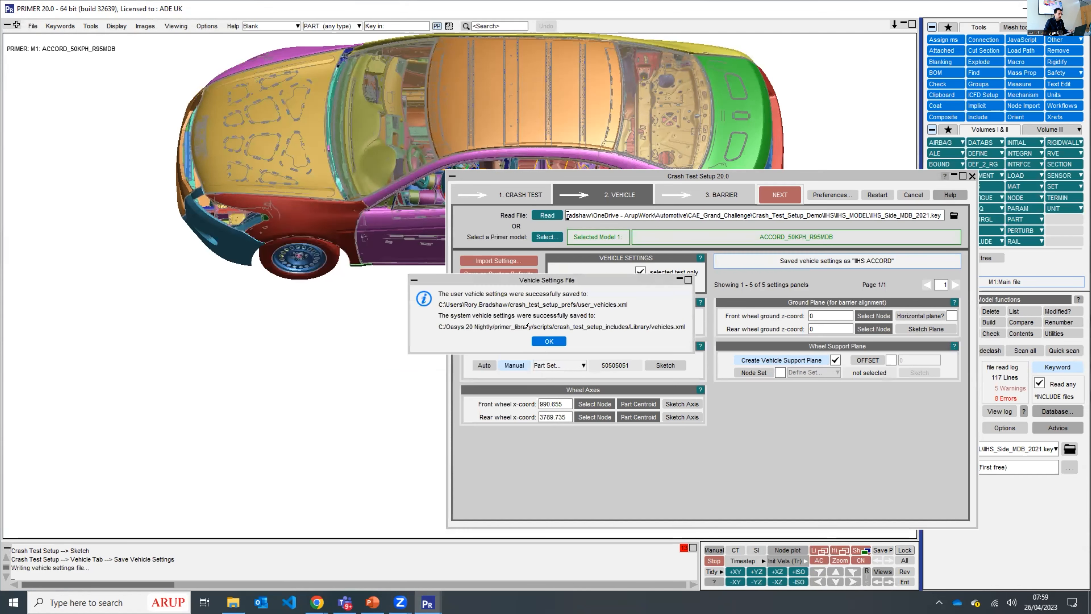
click(498, 260)
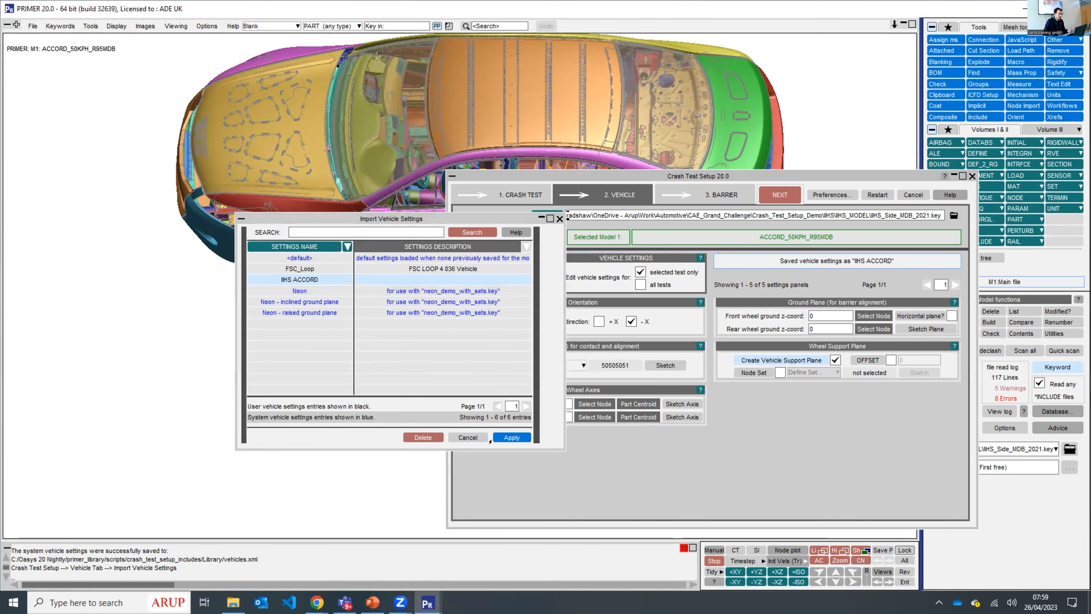
click(512, 437)
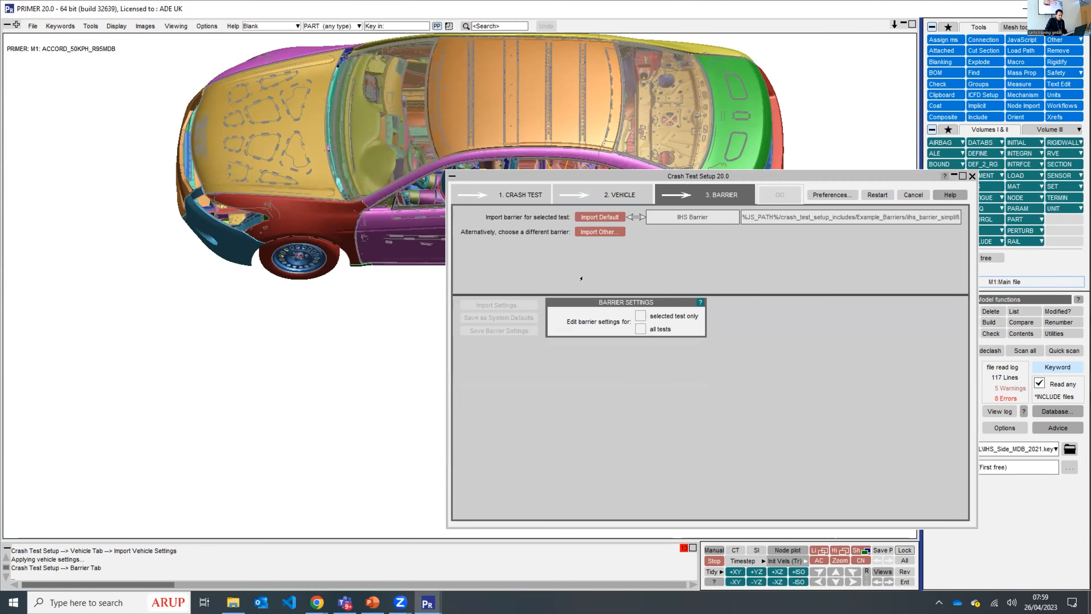
- Choose LSTC.ECER95_SHELL_BARRIER.010214_V3.0_004.key from the IIHS_MDB_BARRIER folder as the alternative barrier's include file
click(608, 231)
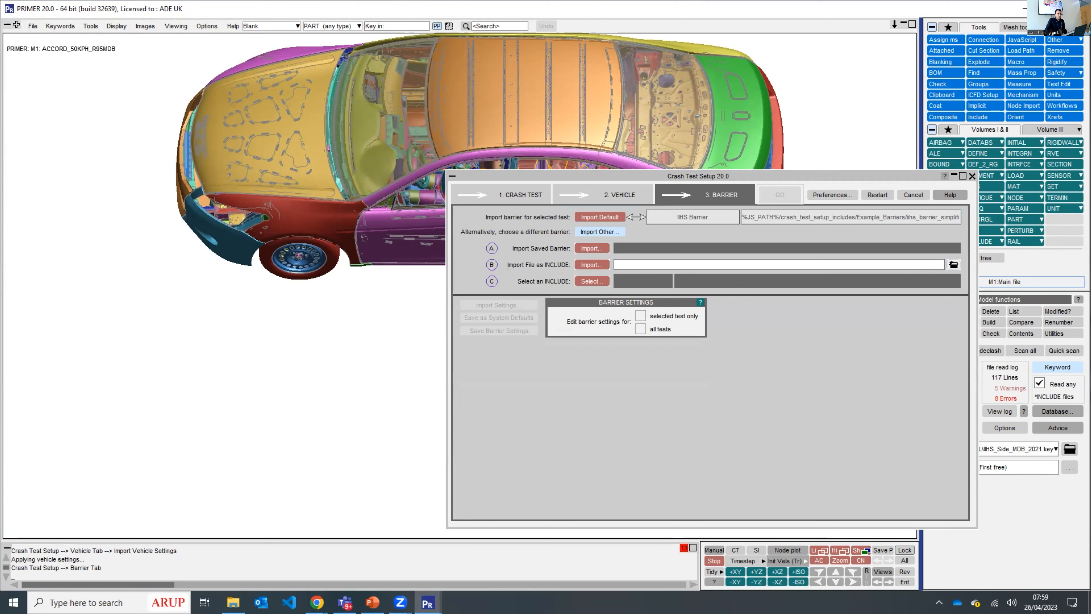
click(951, 262)
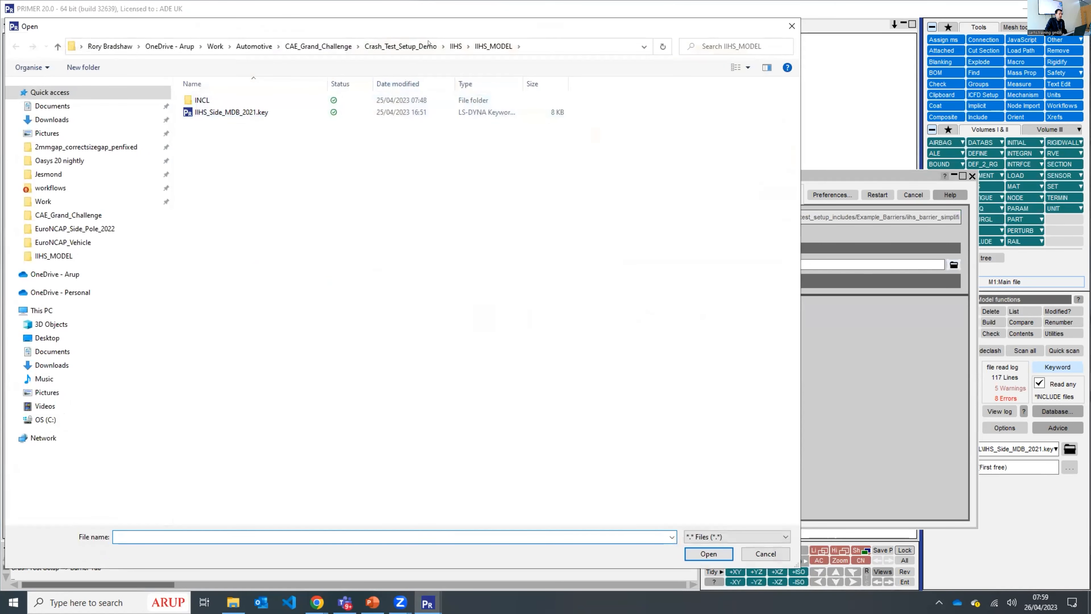
click(456, 46)
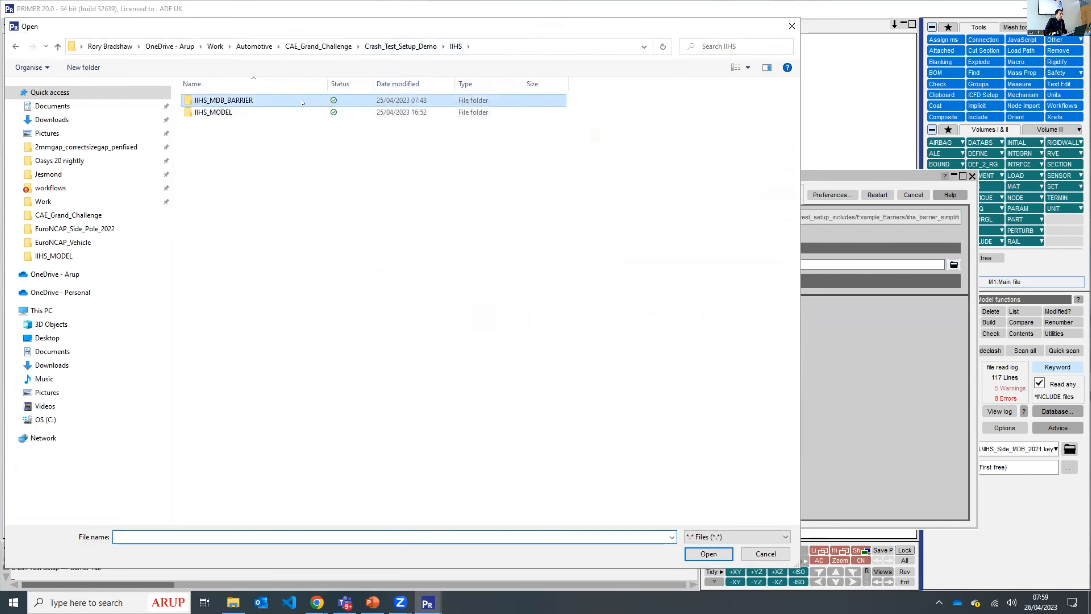
double_click(302, 101)
double_click(302, 111)
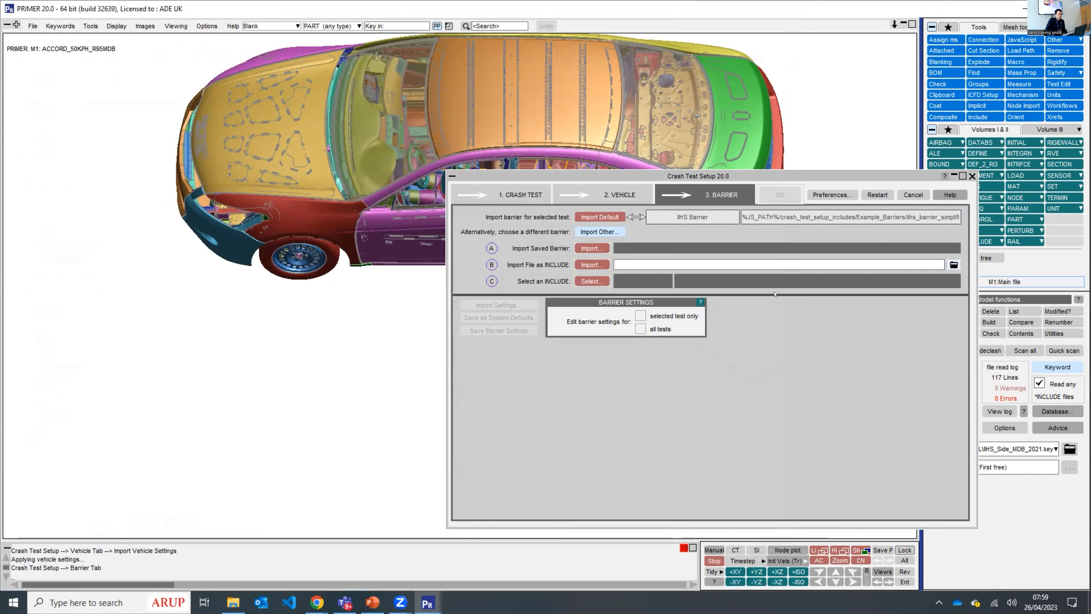
- Import the barrier file as an include with automatic label numbering offsets, and acknowledge the label limit warning
click(591, 265)
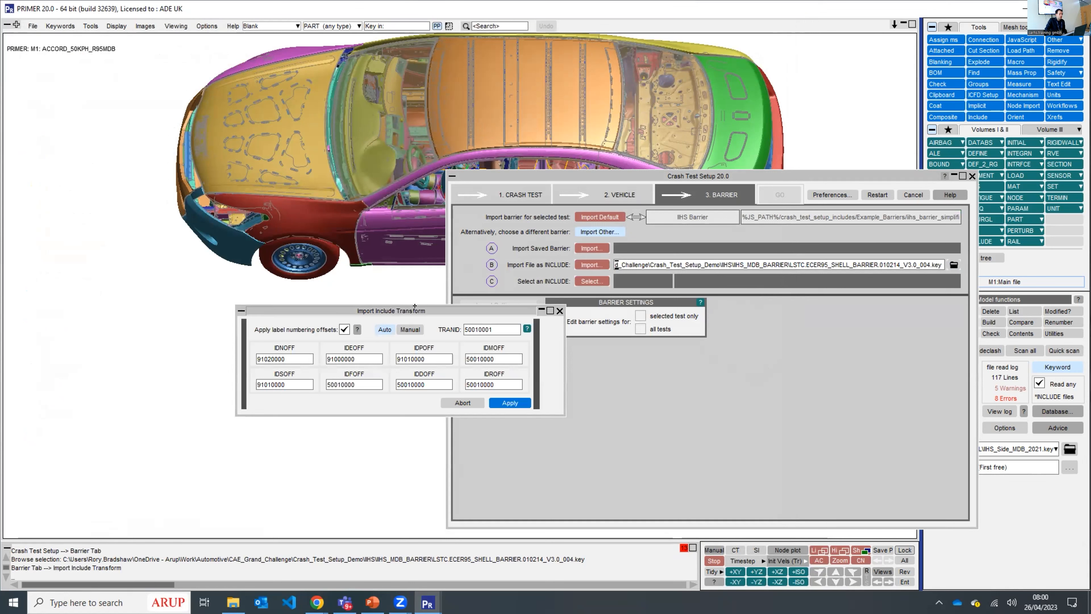
drag(743, 316, 770, 316)
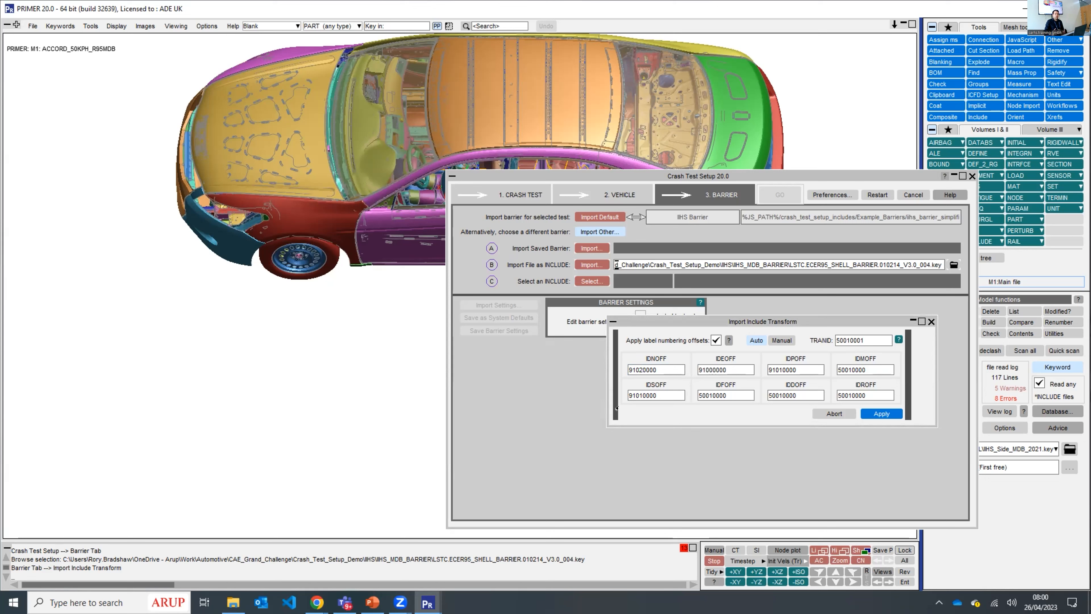
click(878, 413)
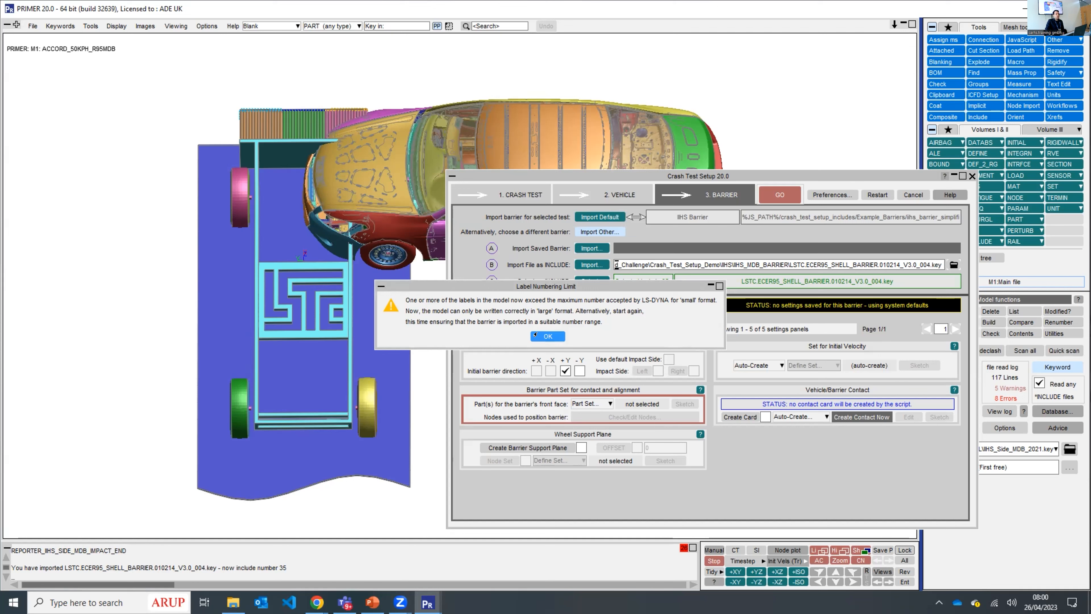
click(536, 334)
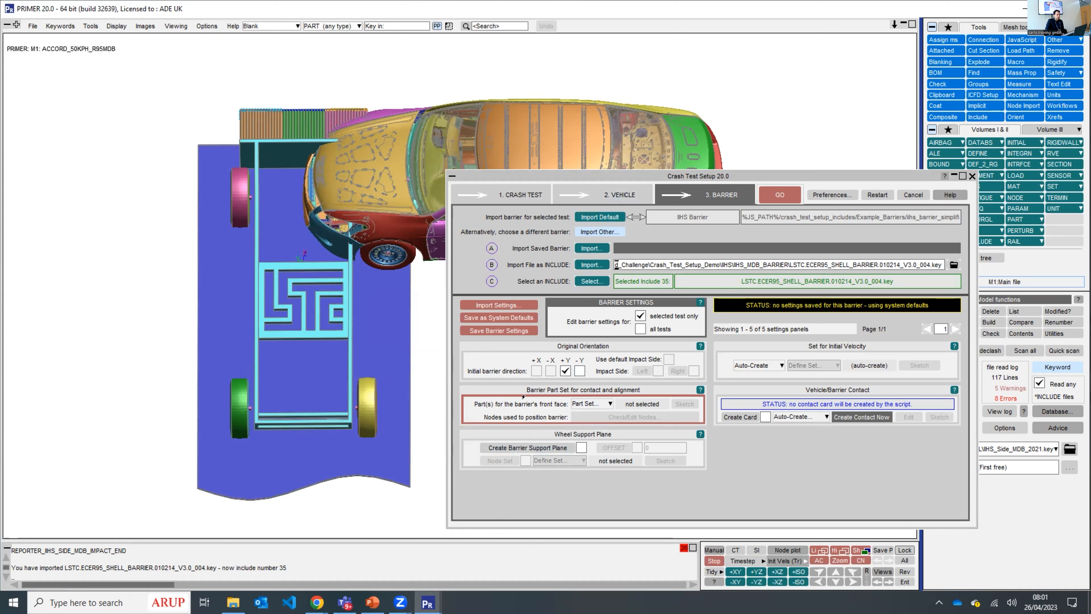
click(570, 404)
click(572, 416)
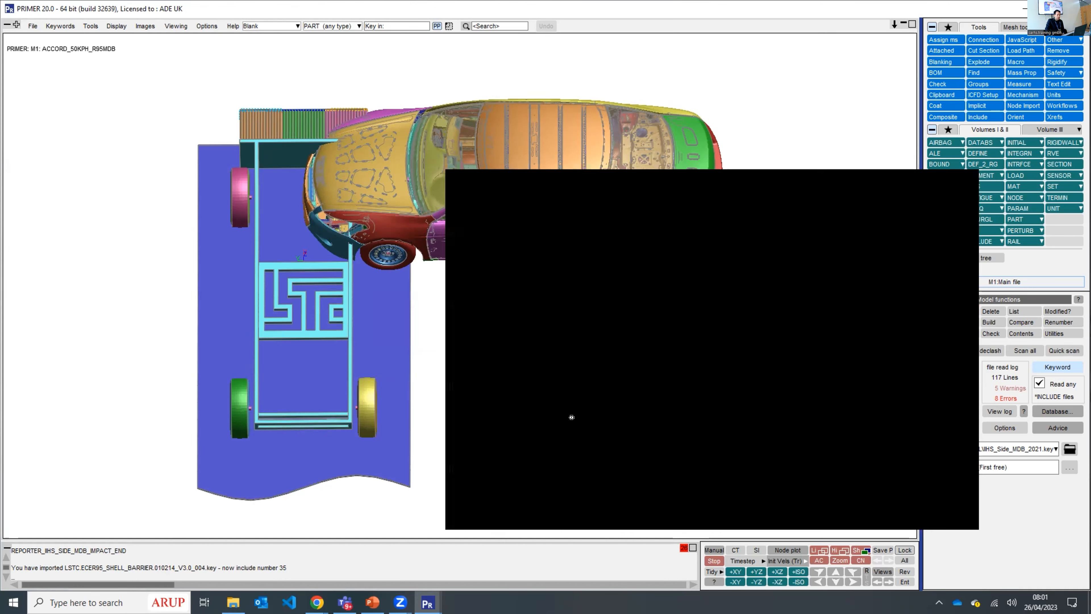
click(1071, 52)
drag(1080, 94, 1081, 388)
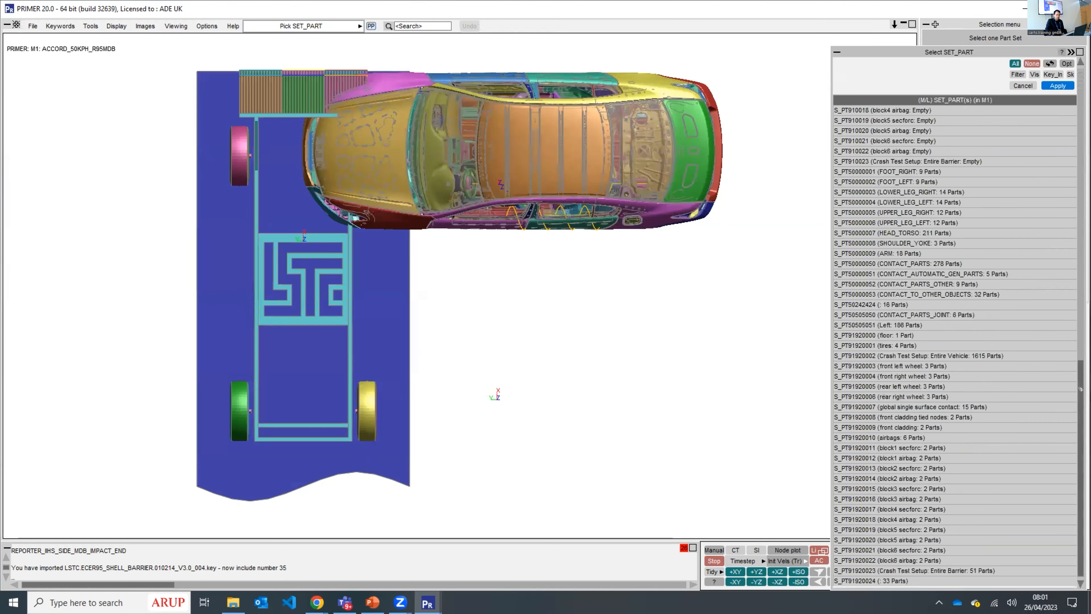
click(259, 79)
click(430, 247)
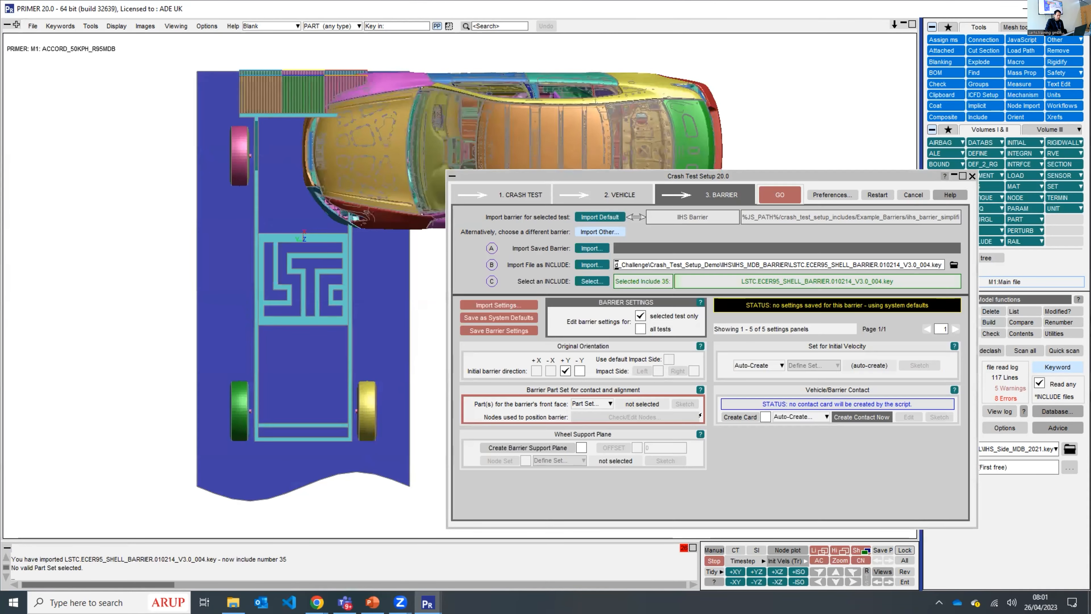
- Pick the barrier face in the model and select part set 91920024 for the barrier's front face
click(585, 403)
click(588, 424)
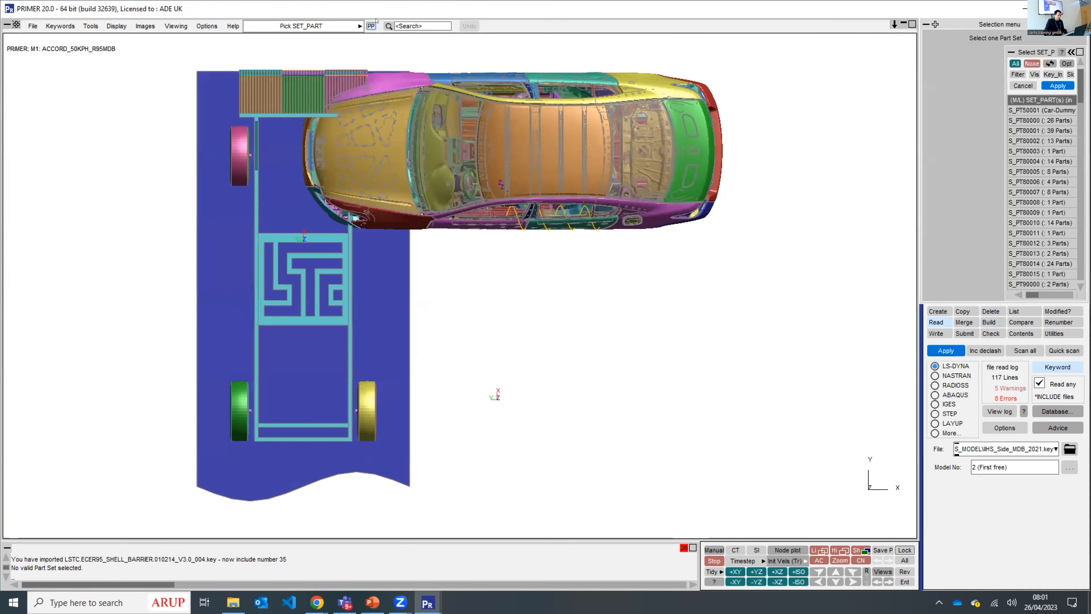
click(295, 90)
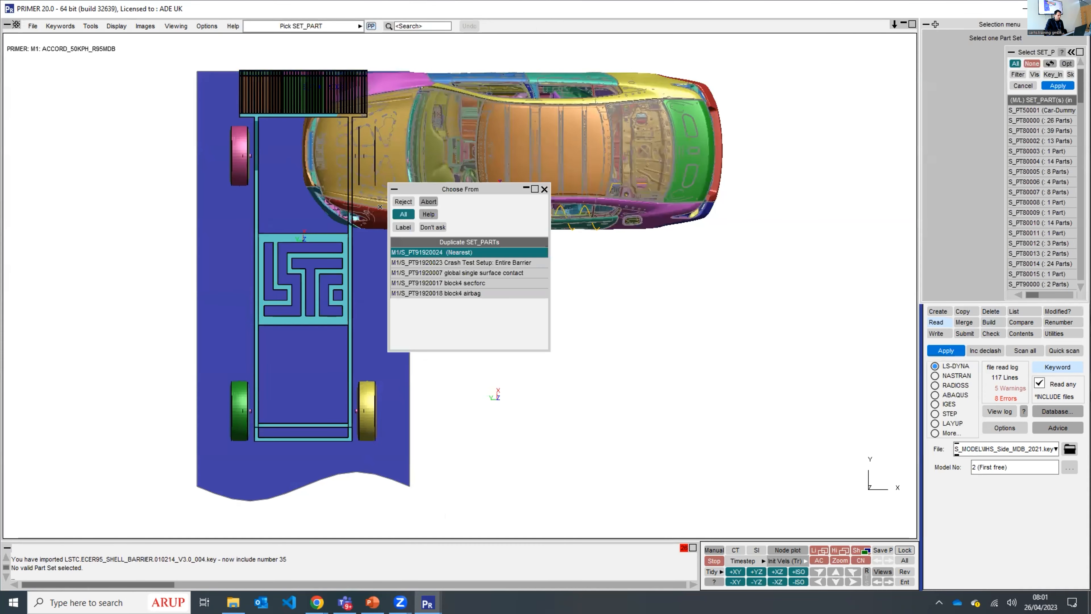
click(496, 251)
click(1053, 83)
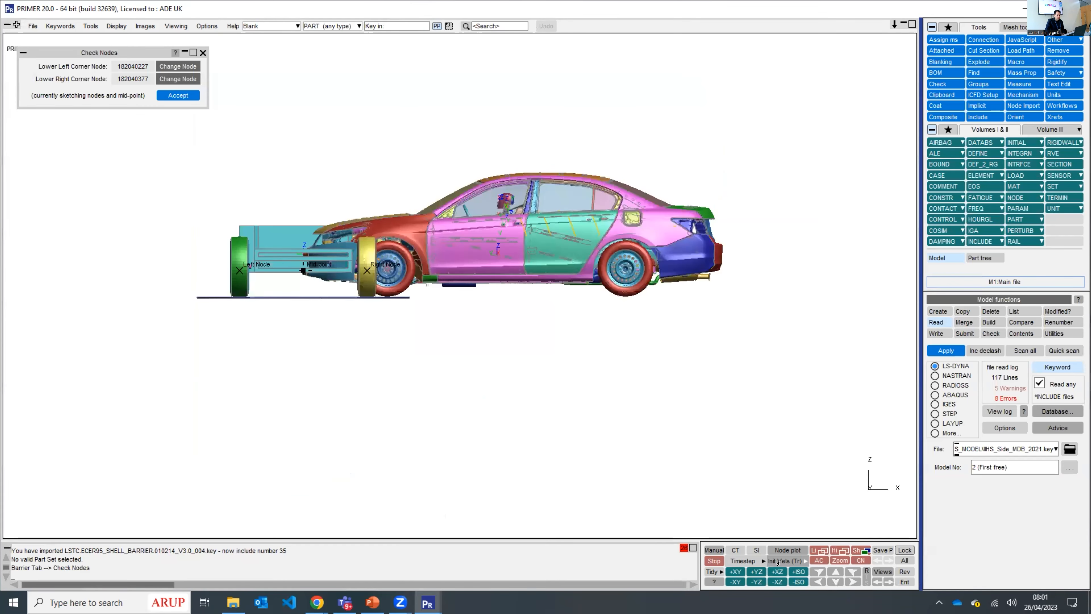
- Check the barrier face's lower left and right corner nodes from the front and accept them
click(777, 582)
scroll(700, 259, up, 5)
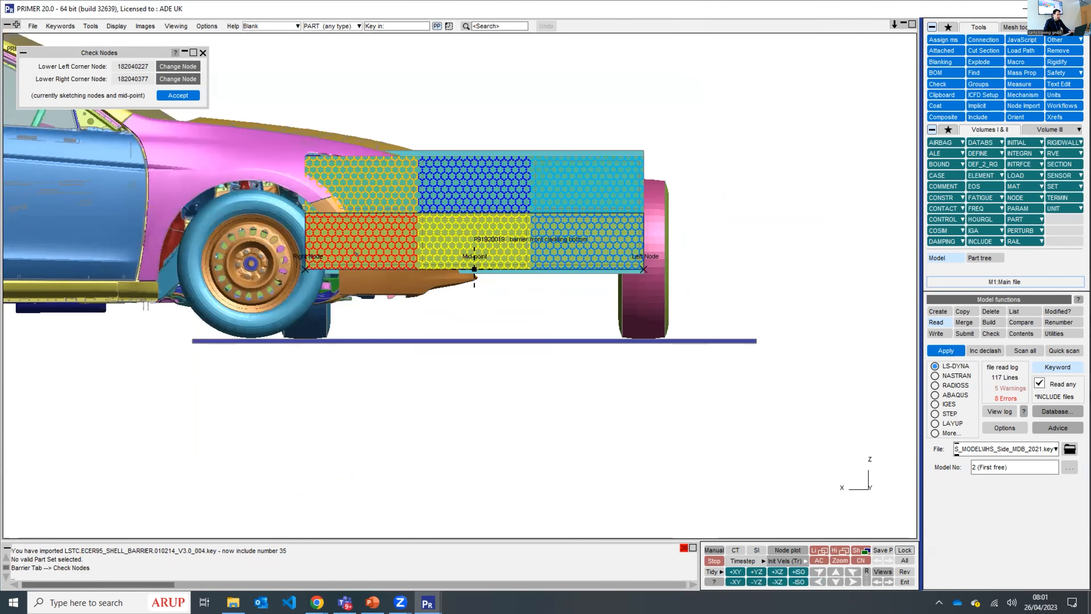
mouse_move(537, 233)
ctrl+mouse_down()
mouse_move(489, 260)
mouse_move(299, 315)
ctrl+mouse_up()
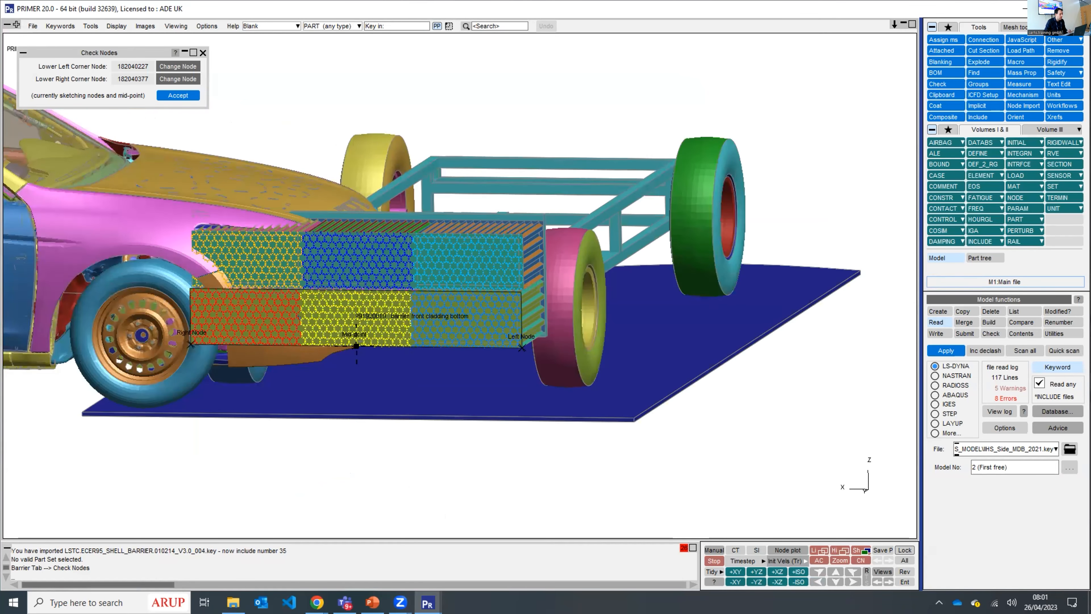
click(179, 92)
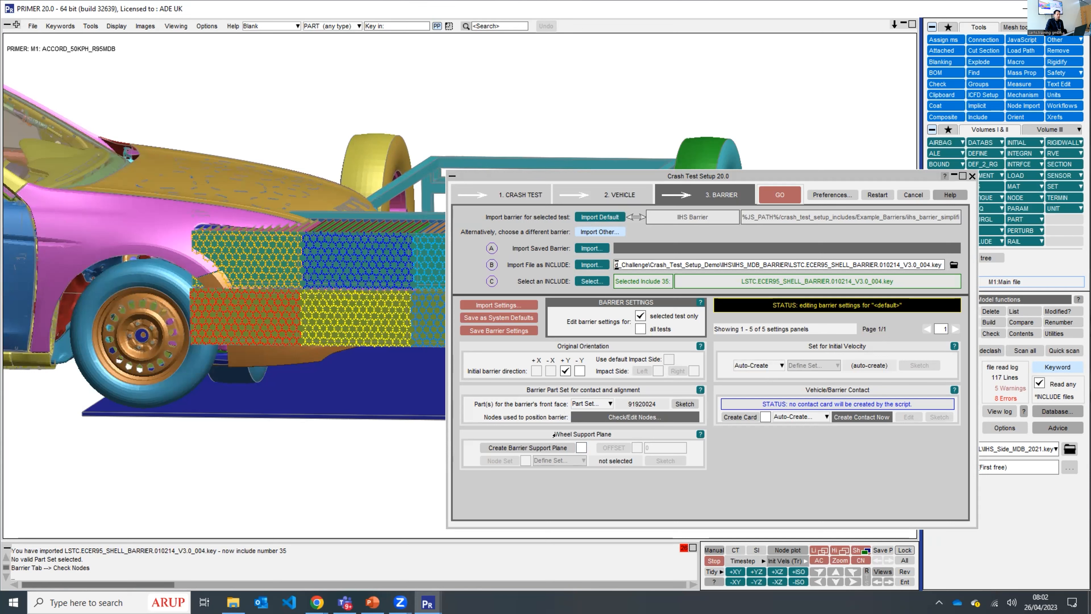
- Enable automatic creation of the vehicle-to-barrier contact card, leaving the barrier settings unsaved
click(754, 416)
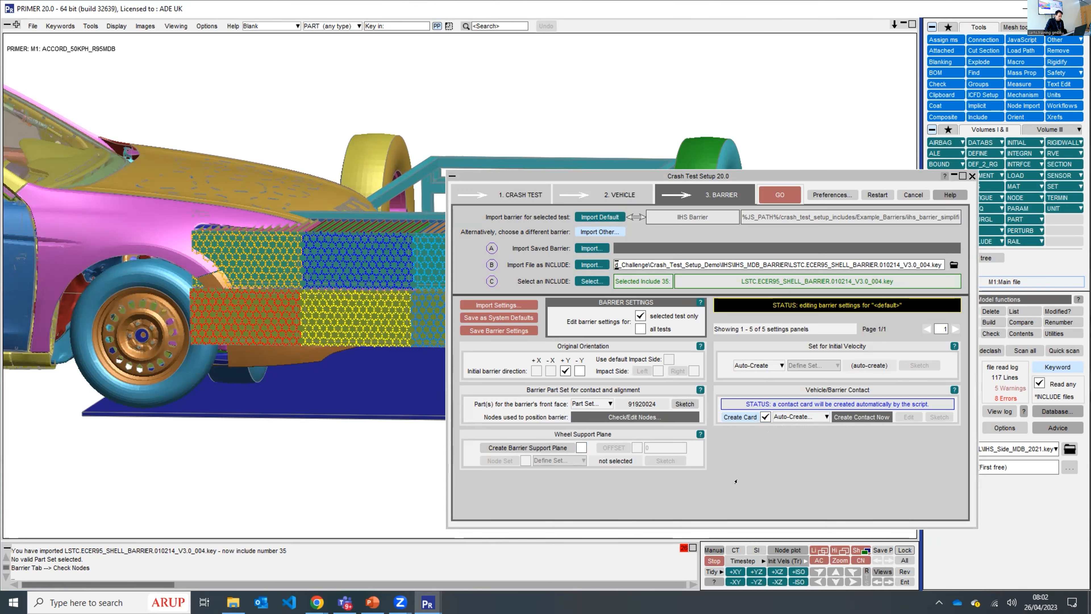
click(508, 332)
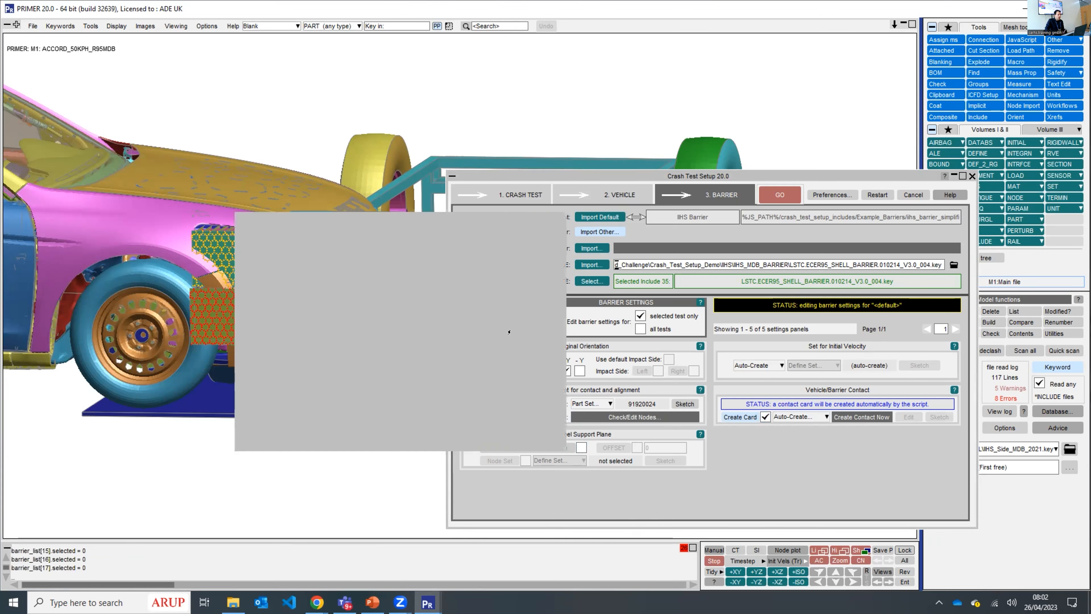
click(463, 437)
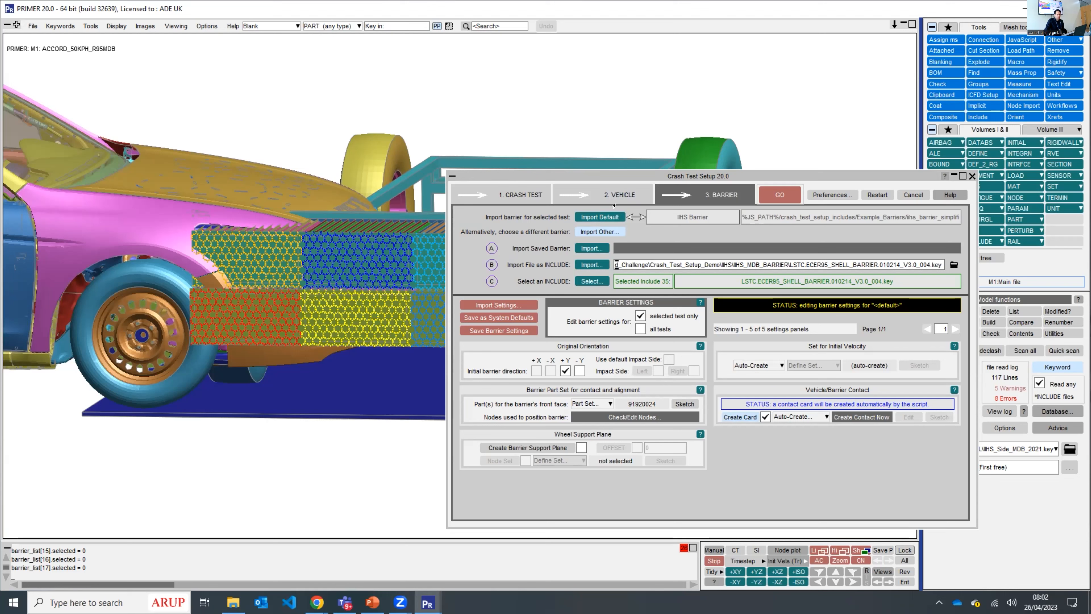
- Run the crash test setup and add the newly created keywords to the master file
click(779, 190)
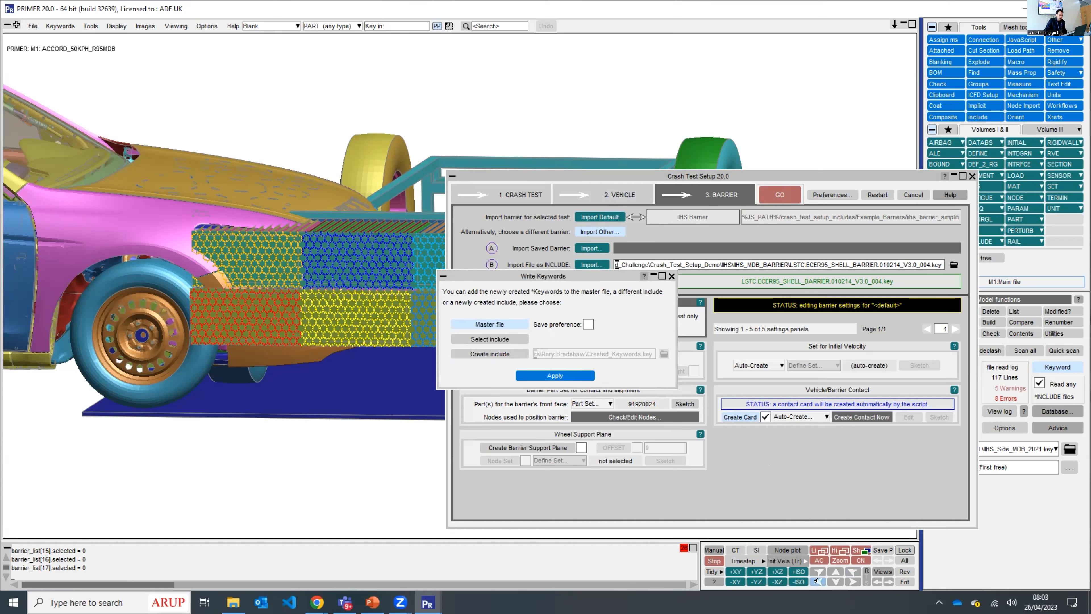
click(798, 571)
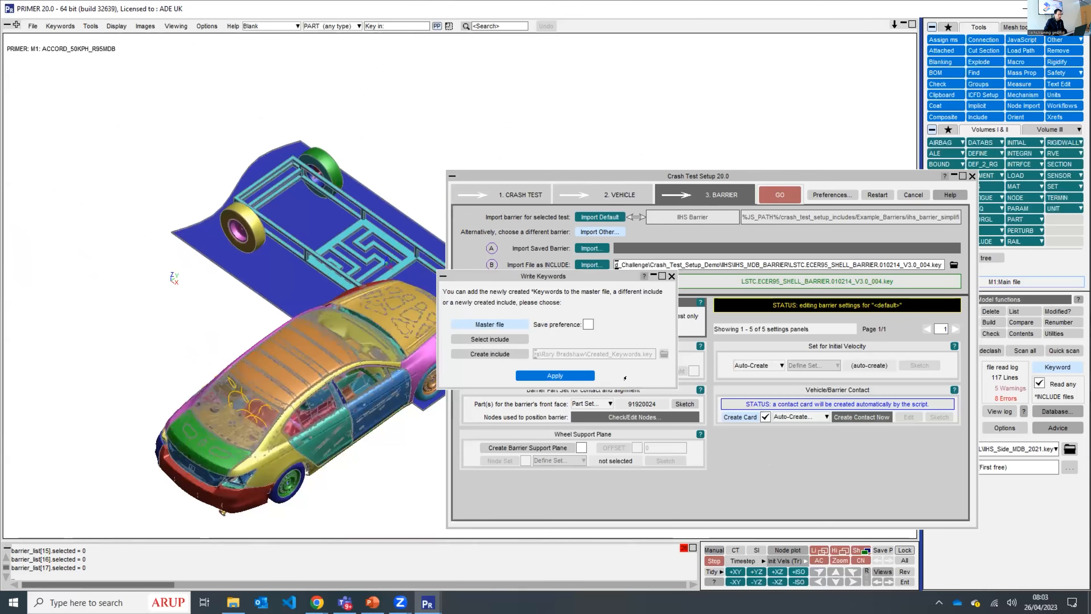
click(547, 372)
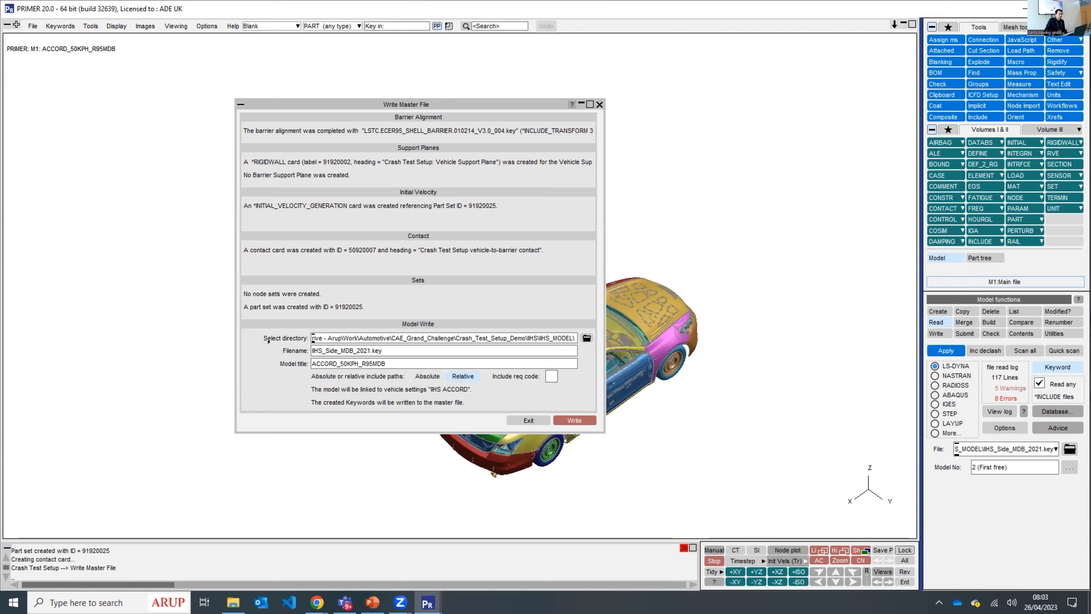
- Write the model with relative include paths under the file name IIHS_Side_MDB_2021_IIHS.key
click(366, 347)
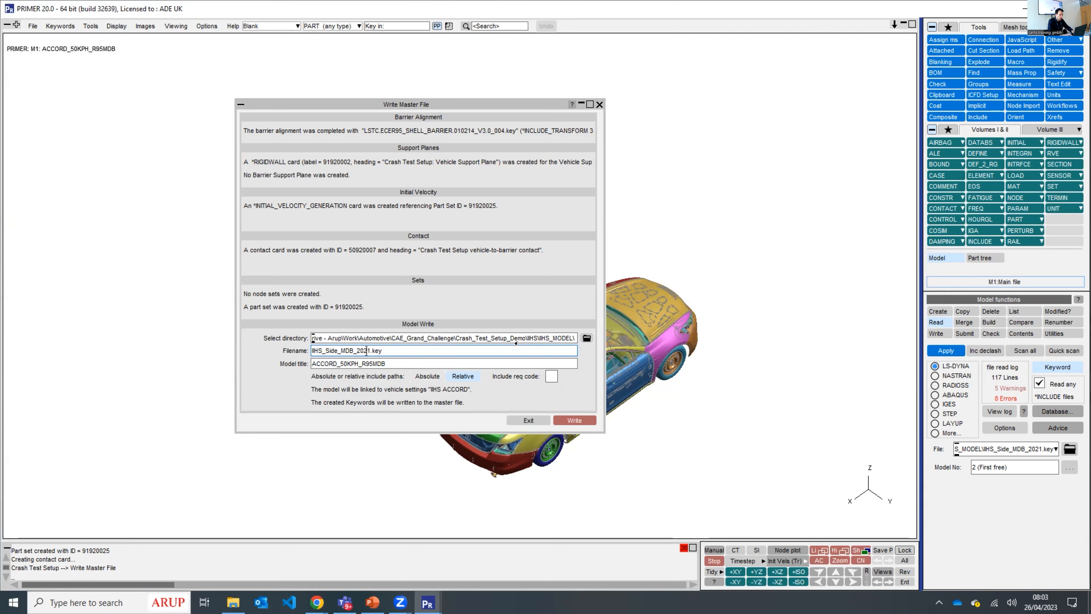
click(369, 350)
text(_IIHS)
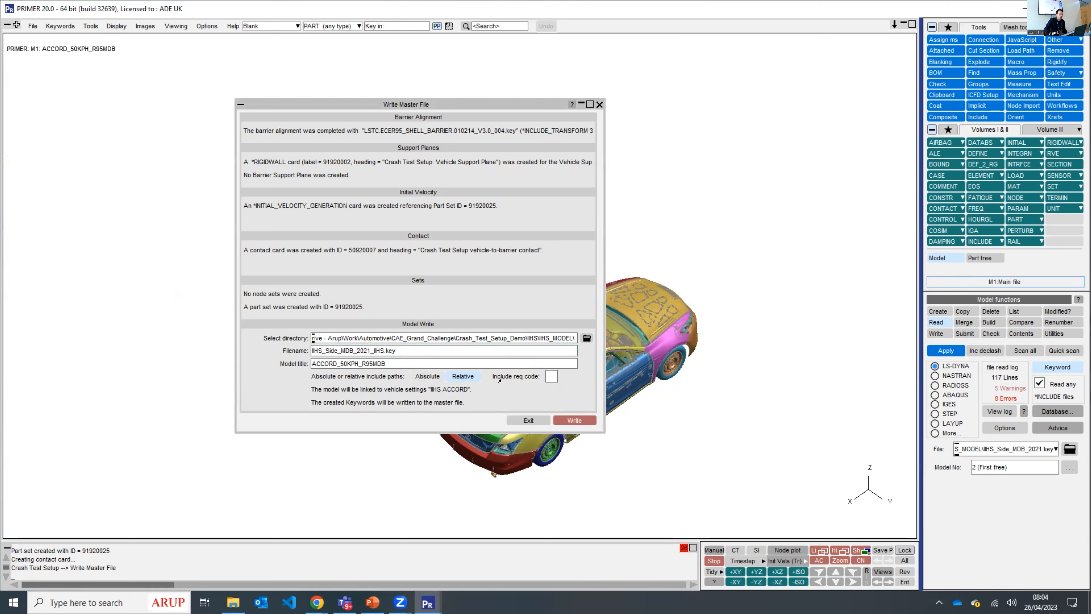
click(575, 420)
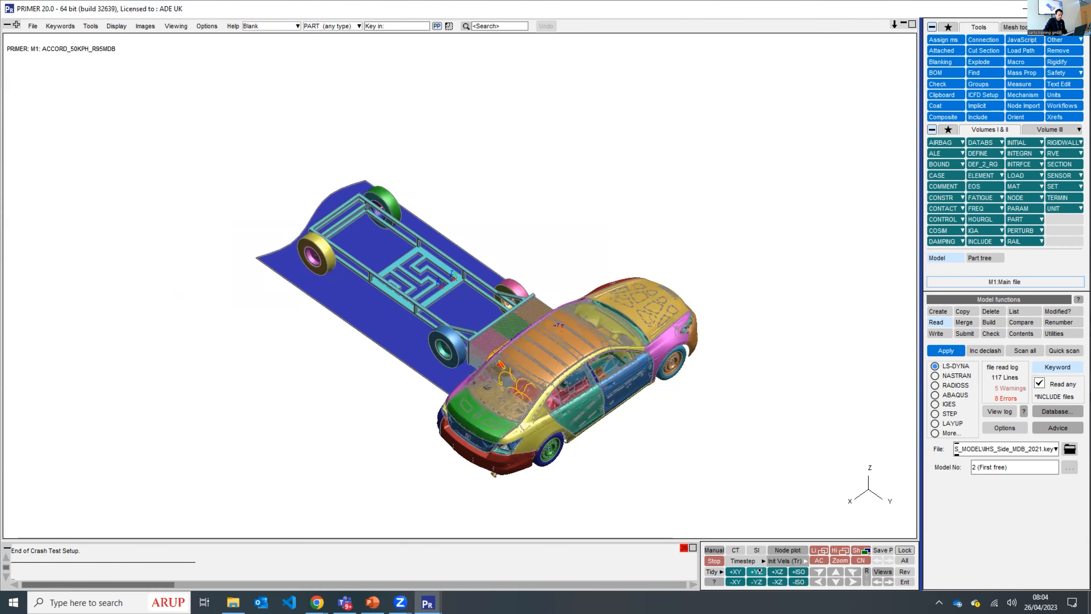
- Examine the barrier's alignment with the Accord in side and rear views, looking closely at the barrier face and the vehicle's flank
click(778, 571)
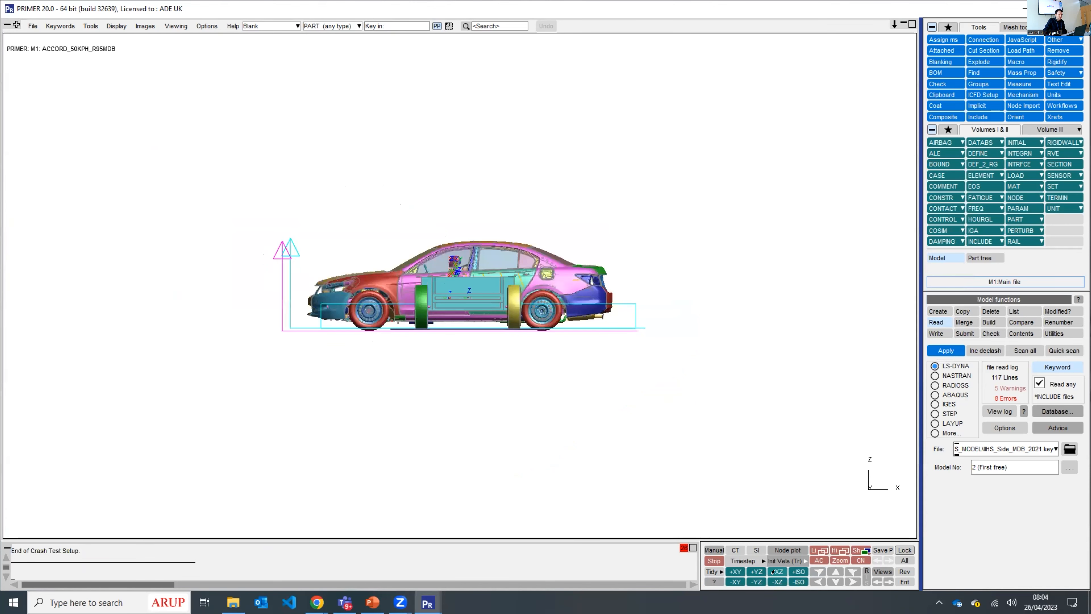
click(756, 572)
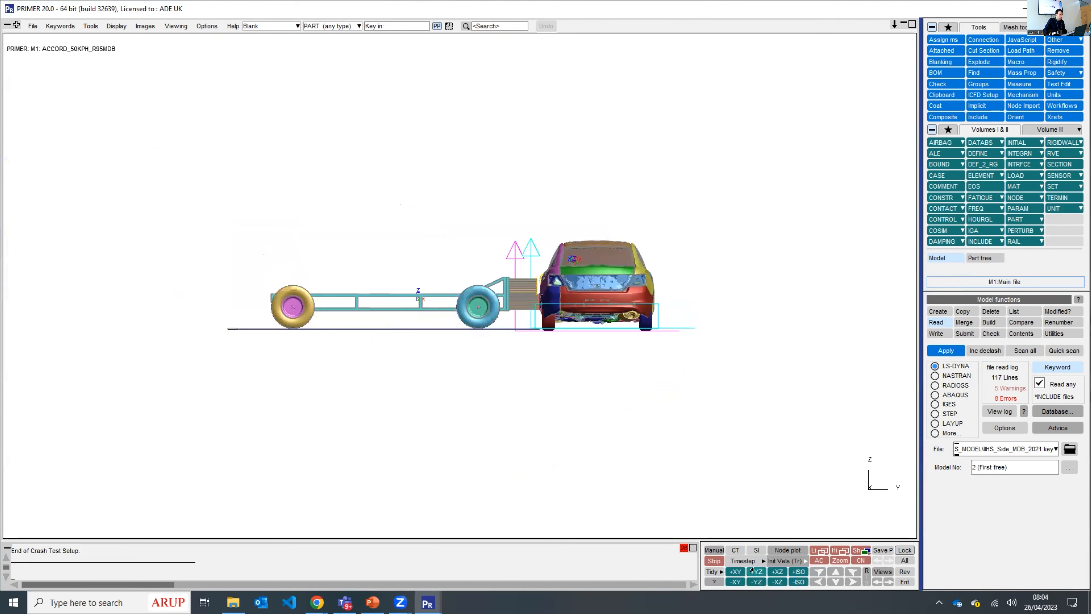
scroll(506, 341, up, 4)
scroll(506, 342, up, 2)
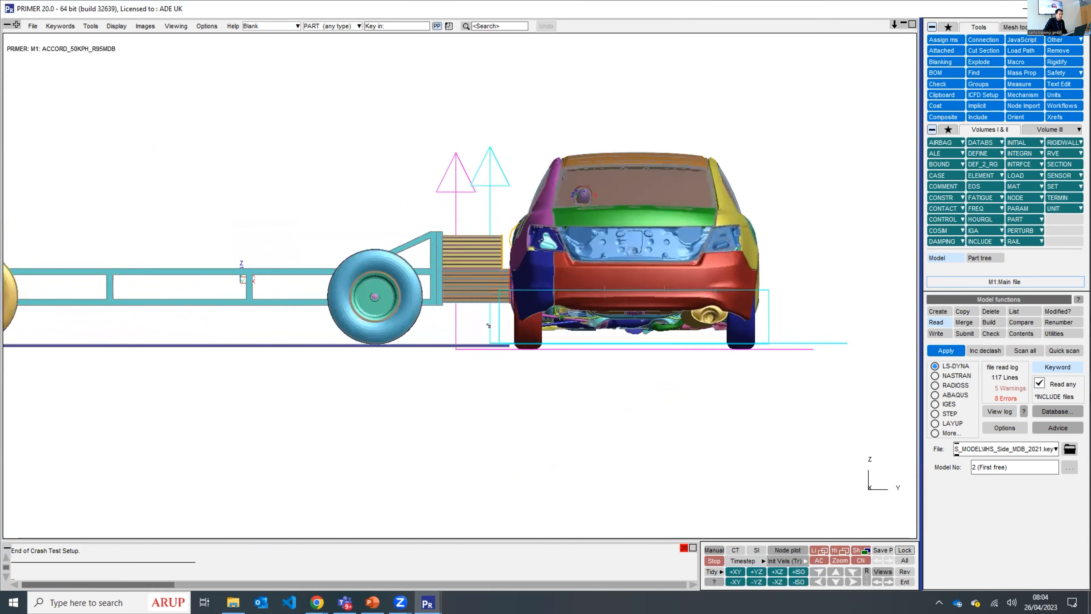
scroll(507, 299, up, 2)
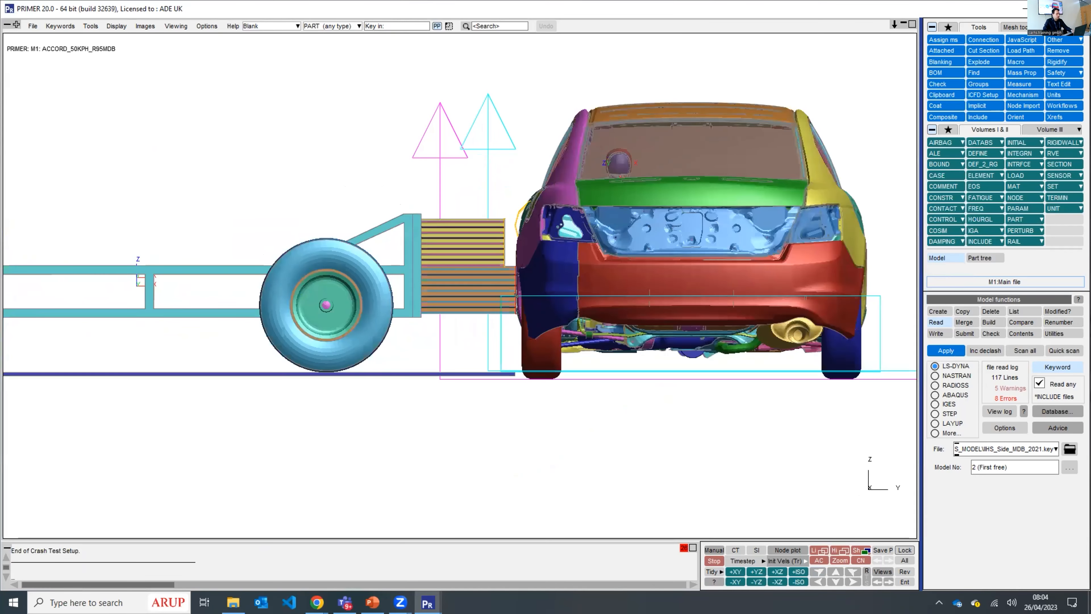
key(a)
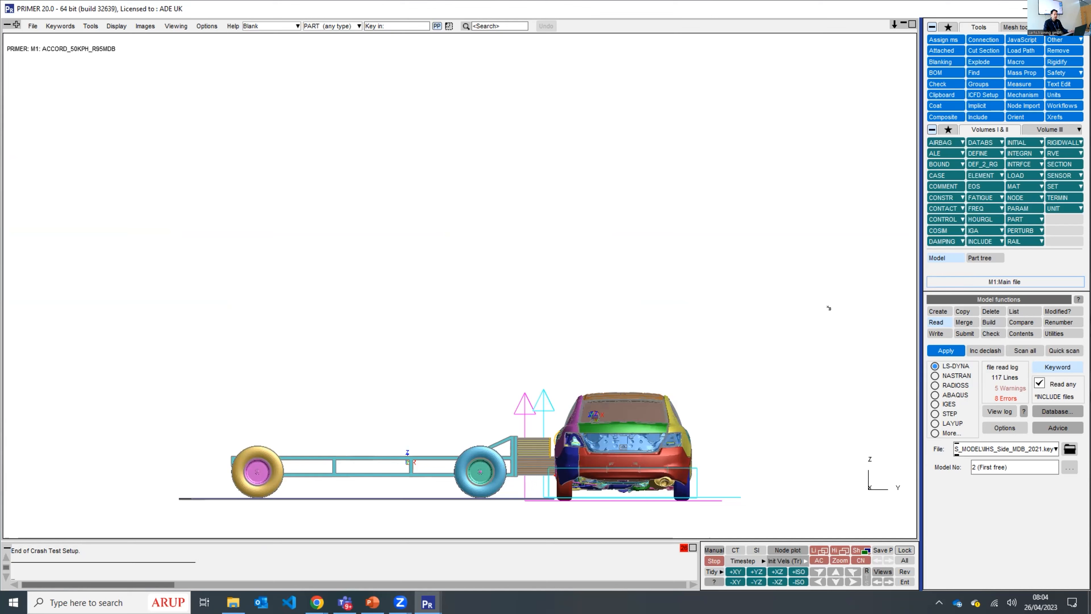
- Delete model 1, the Accord side impact model, from the session
click(987, 310)
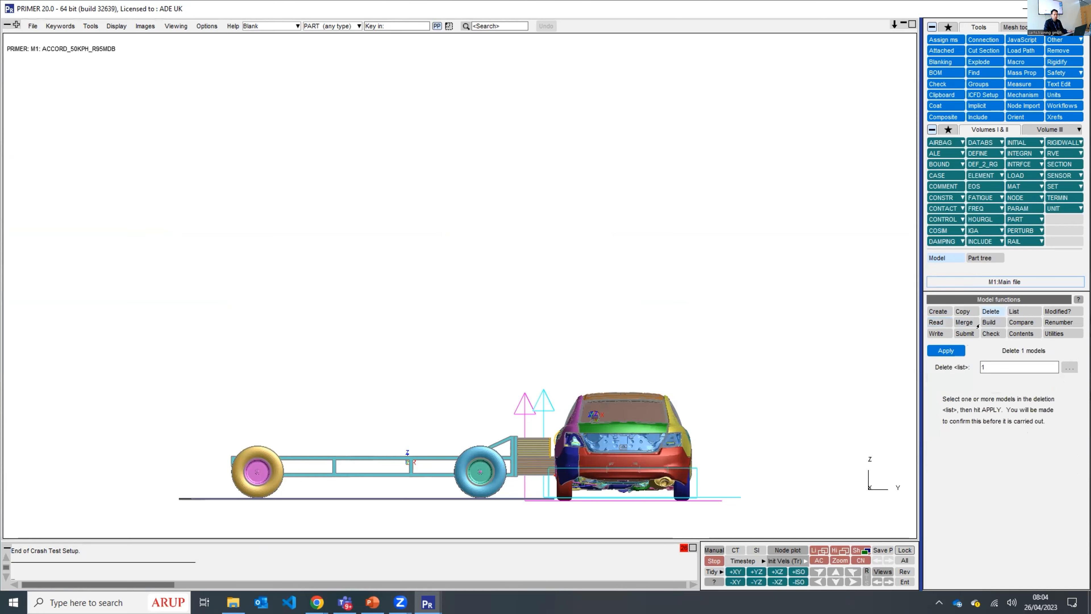
click(946, 350)
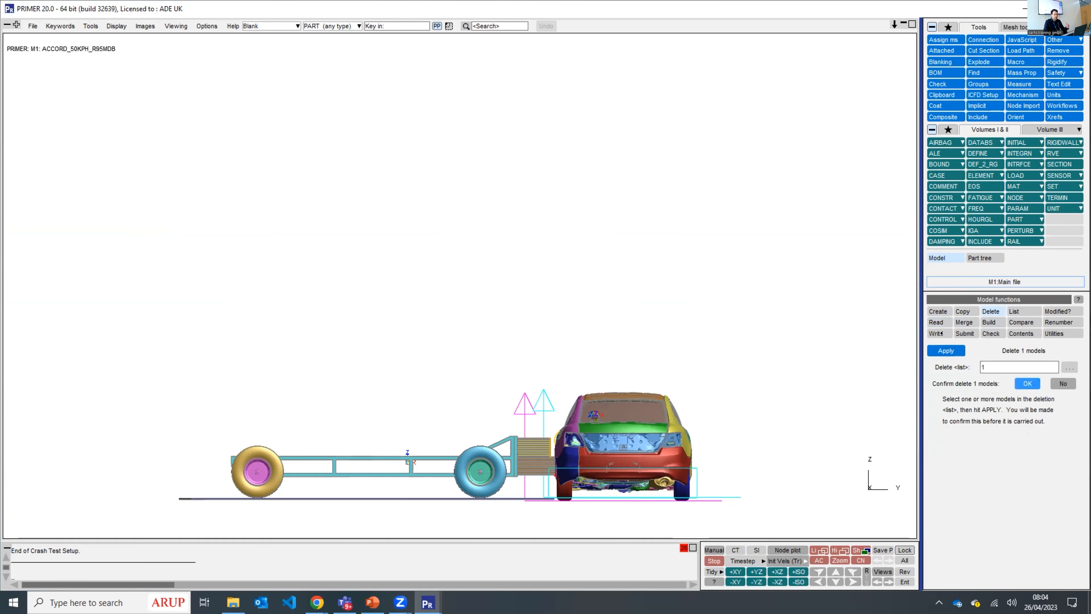
click(1028, 383)
- Read the vehicle model FSC_Loop_4_036.key from the EuroNCAP_Vehicle folder
click(938, 322)
click(1070, 449)
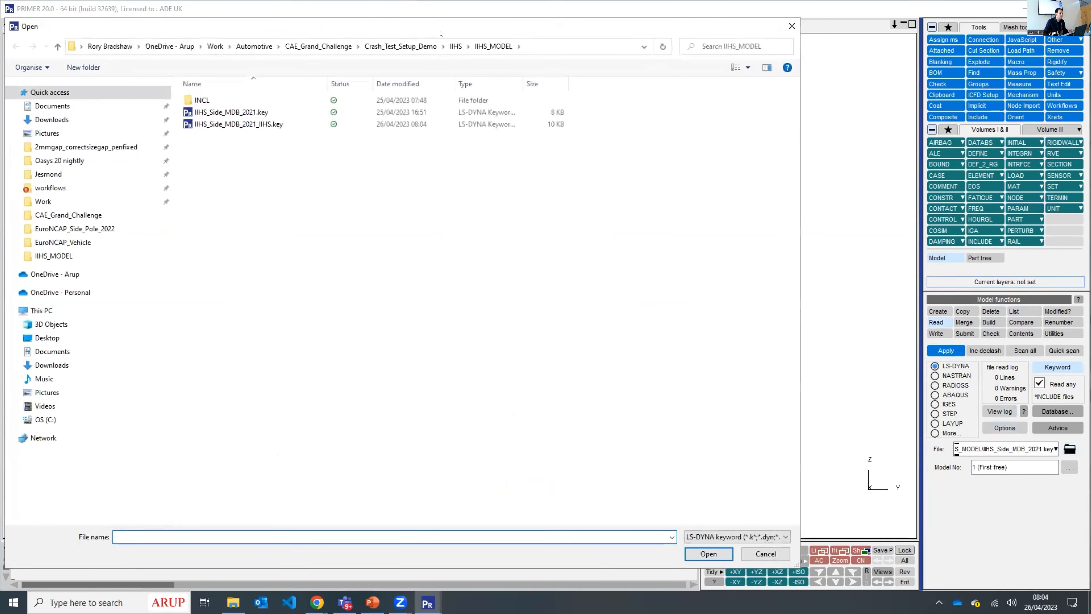
click(401, 46)
double_click(275, 112)
double_click(277, 112)
double_click(275, 112)
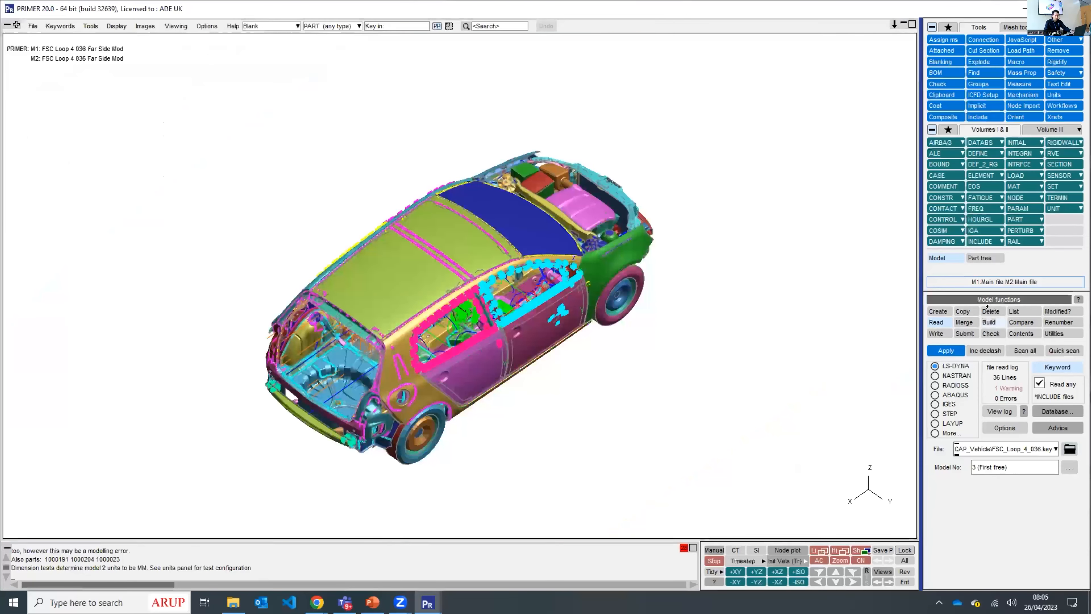
- Delete the duplicate vehicle model 2, keeping model 1 in the session
click(990, 311)
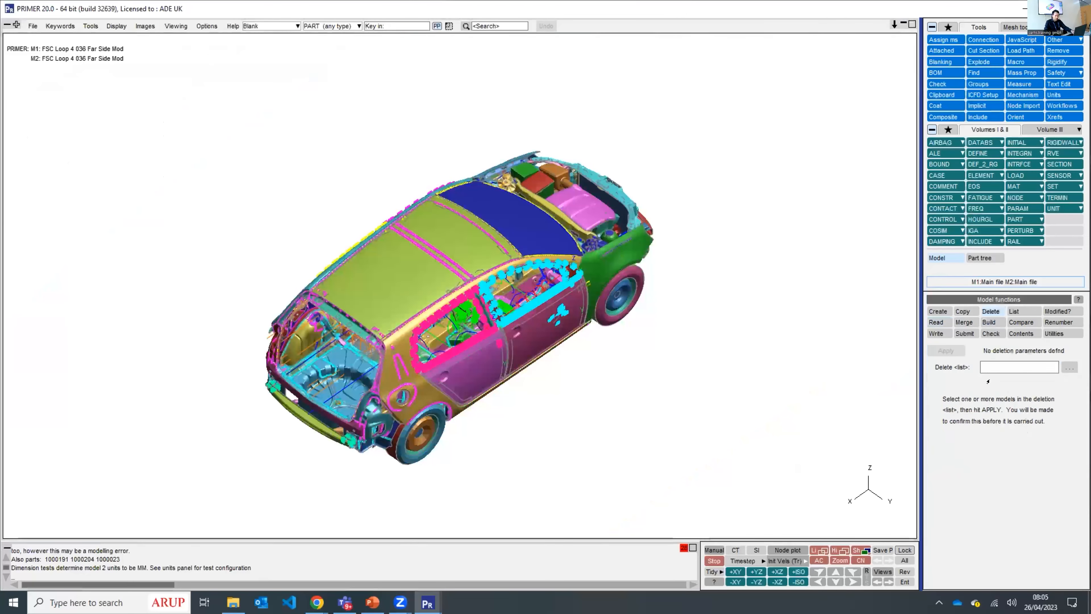
key(1)
click(990, 370)
text(2)
click(944, 351)
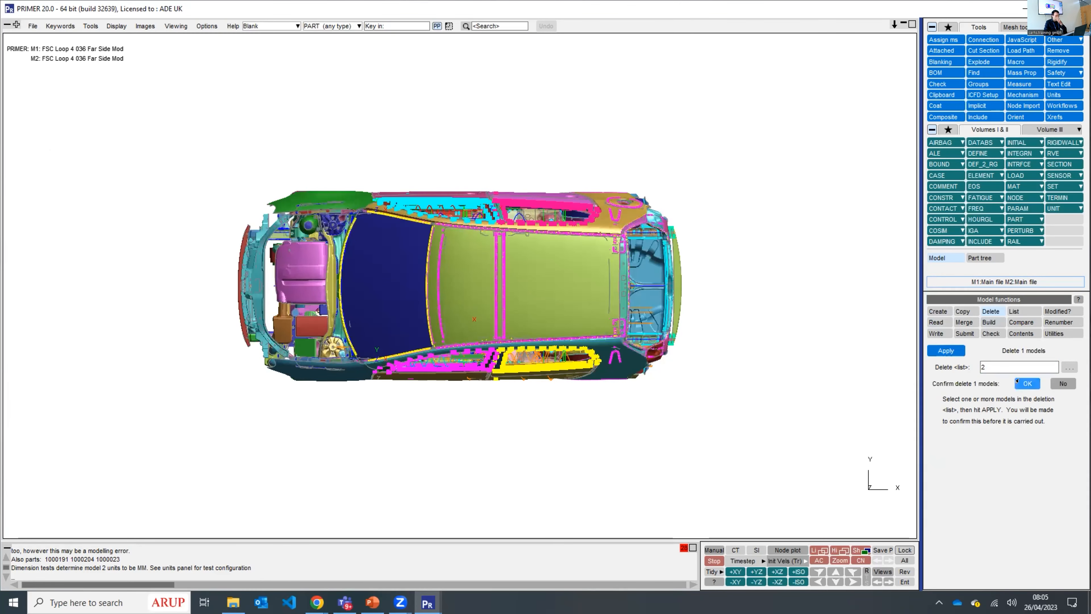
click(816, 389)
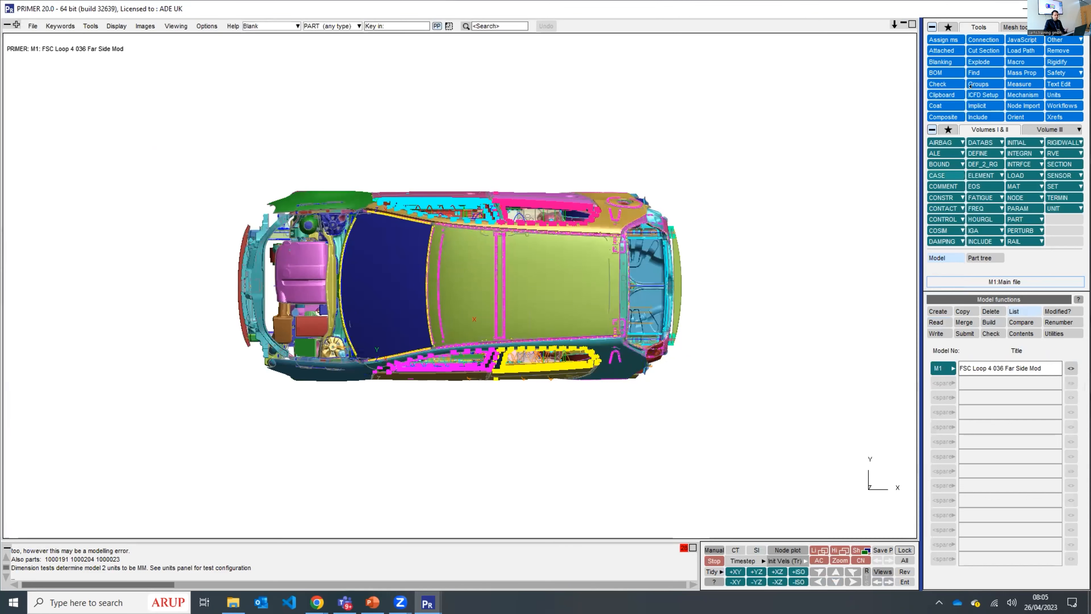
- Start Crash Test Setup with the loaded FSC Loop 4 036 Far Side Mod model as the vehicle and proceed to test selection
click(1051, 74)
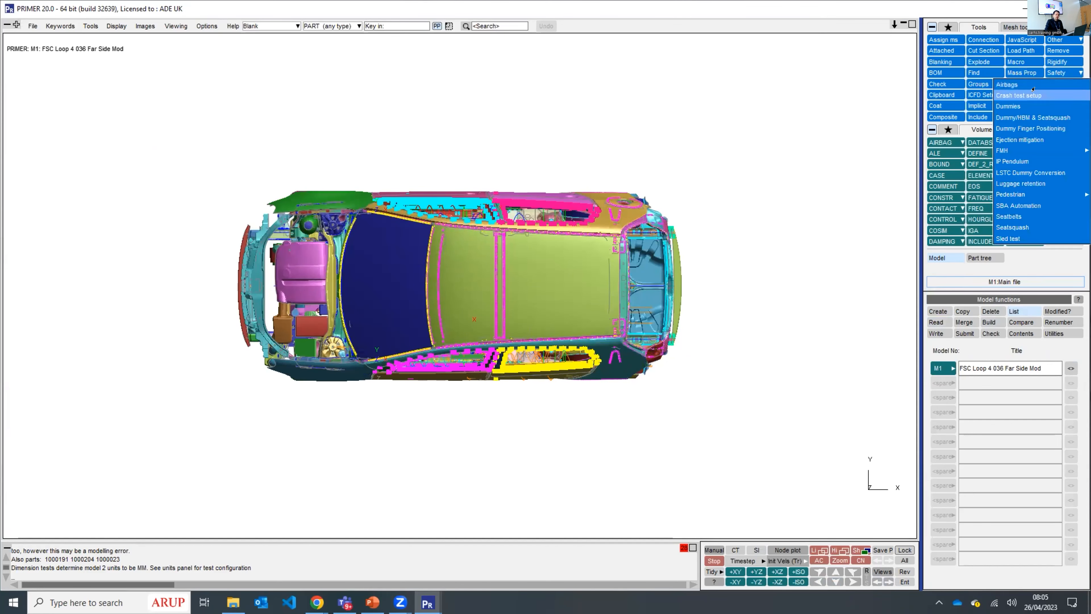
click(1033, 92)
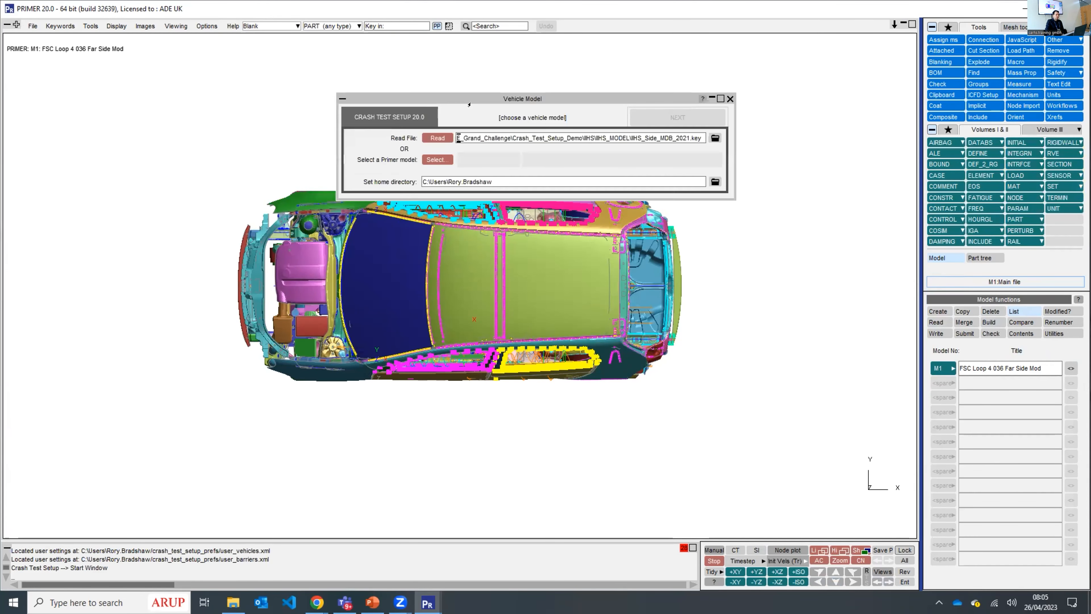
click(436, 159)
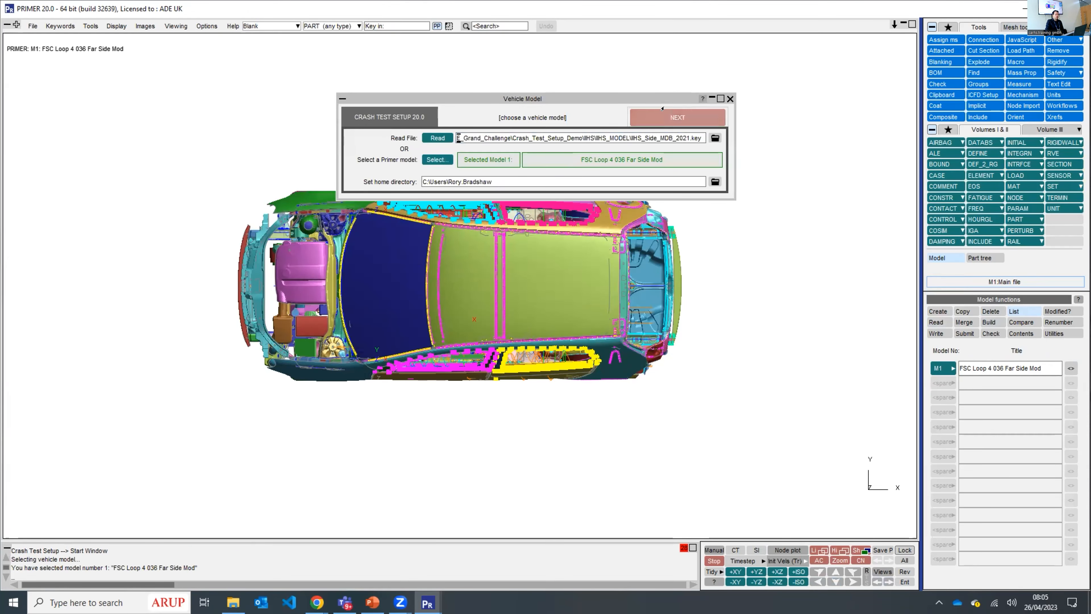
click(669, 114)
drag(305, 106, 573, 82)
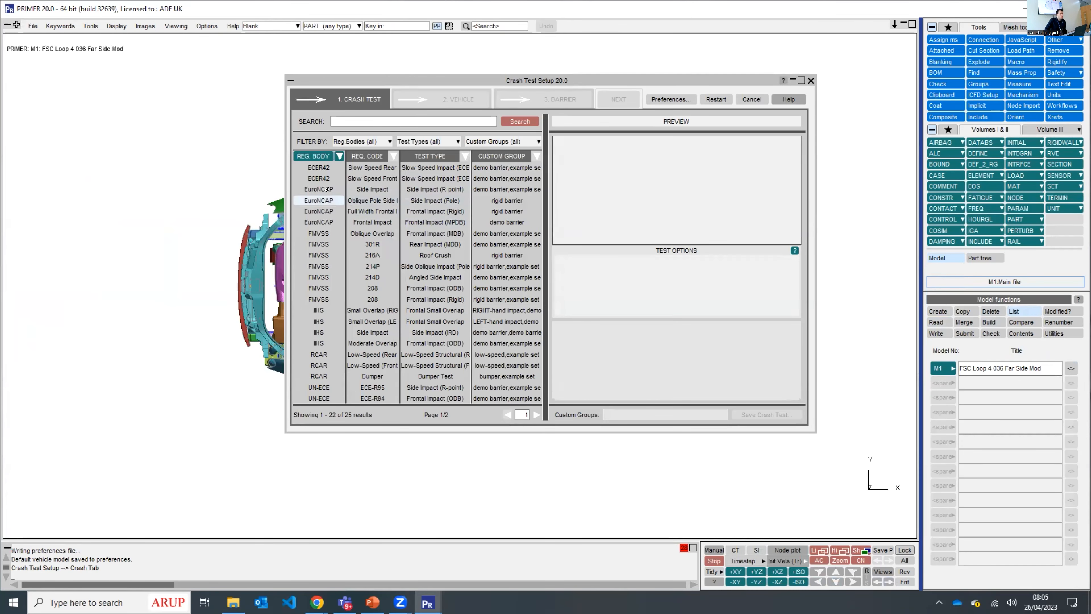
- Choose the EuroNCAP Oblique Pole Side Impact test, enable left as well as right impact, and set the height above ground to 0
click(322, 200)
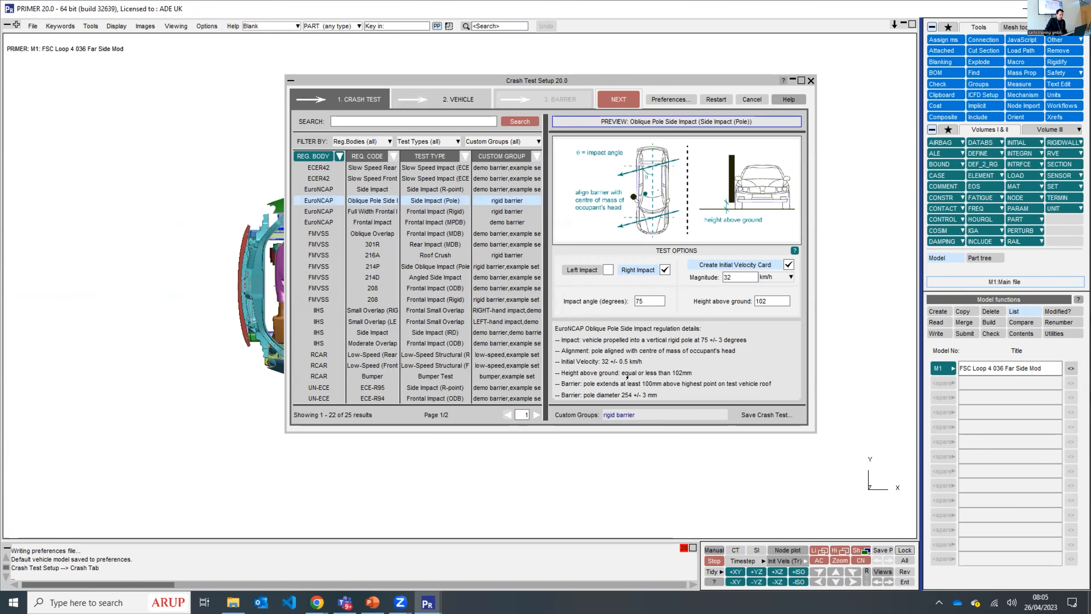
click(580, 269)
click(578, 269)
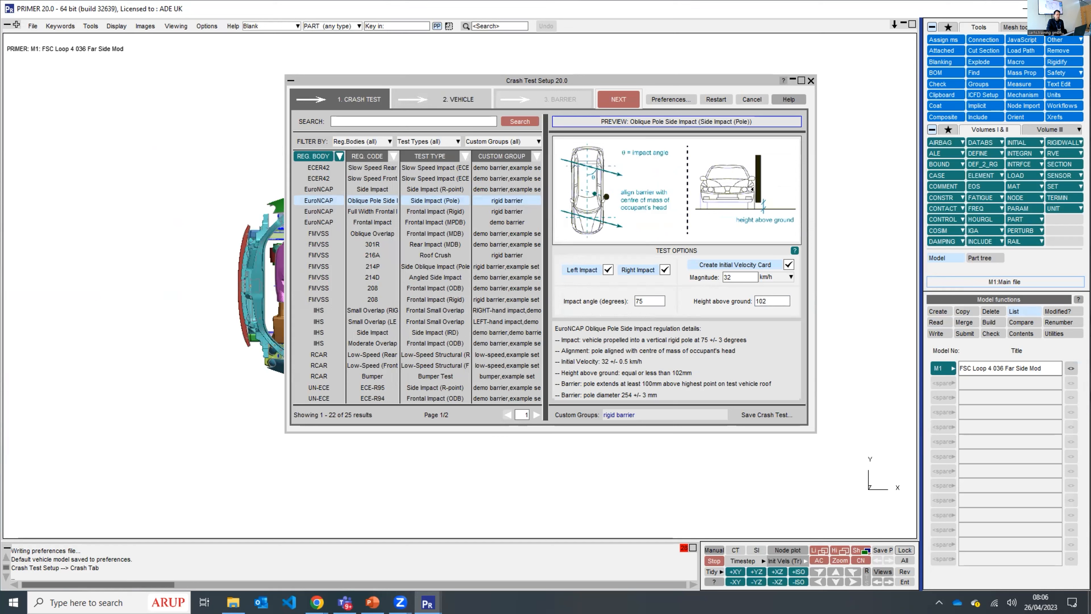
click(760, 300)
double_click(763, 301)
text(0)
- Save the modified pole test to the system settings under the custom group "0 height" and select that saved test
click(745, 414)
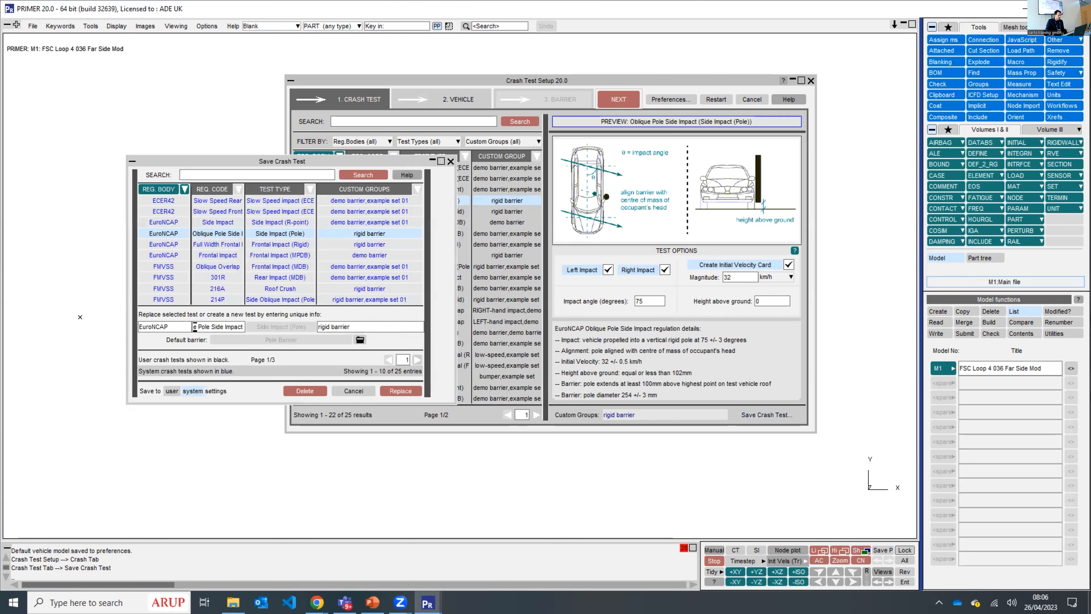
click(163, 326)
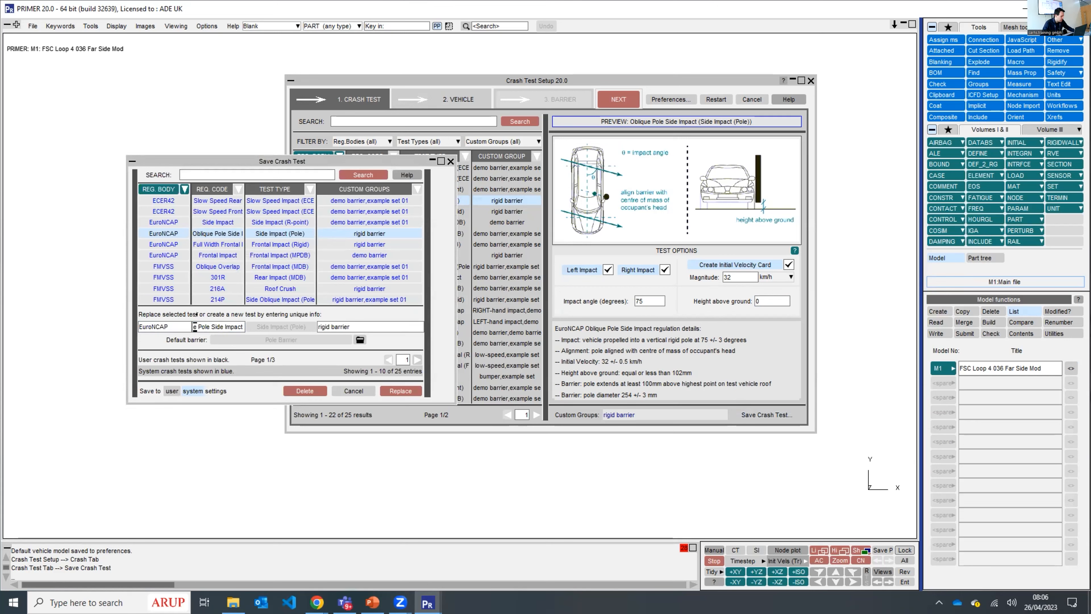
click(170, 326)
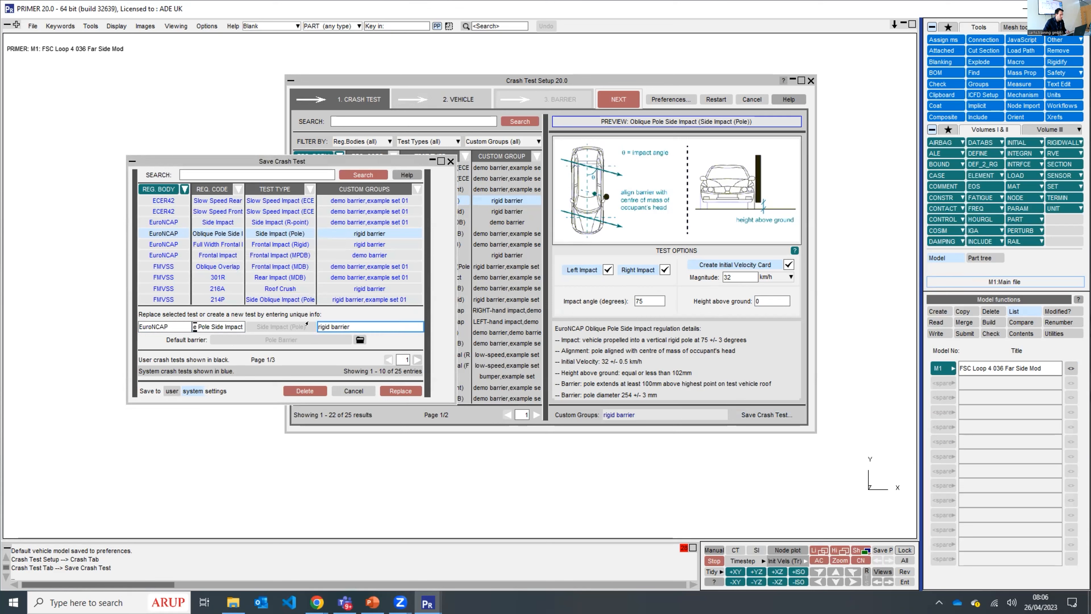
drag(353, 325, 308, 325)
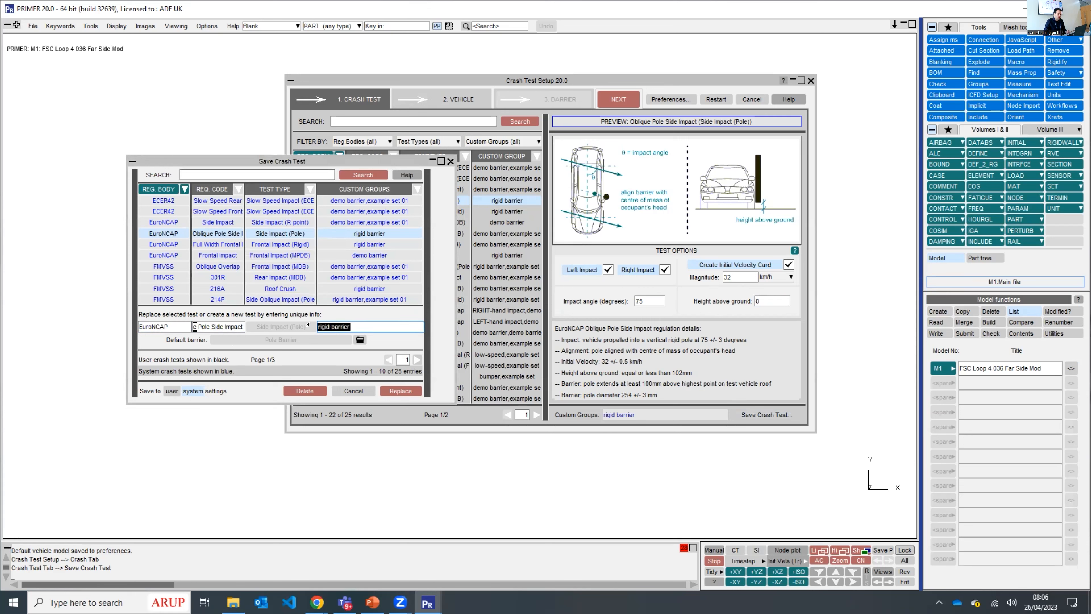
key(BackSpace)
text(0 height)
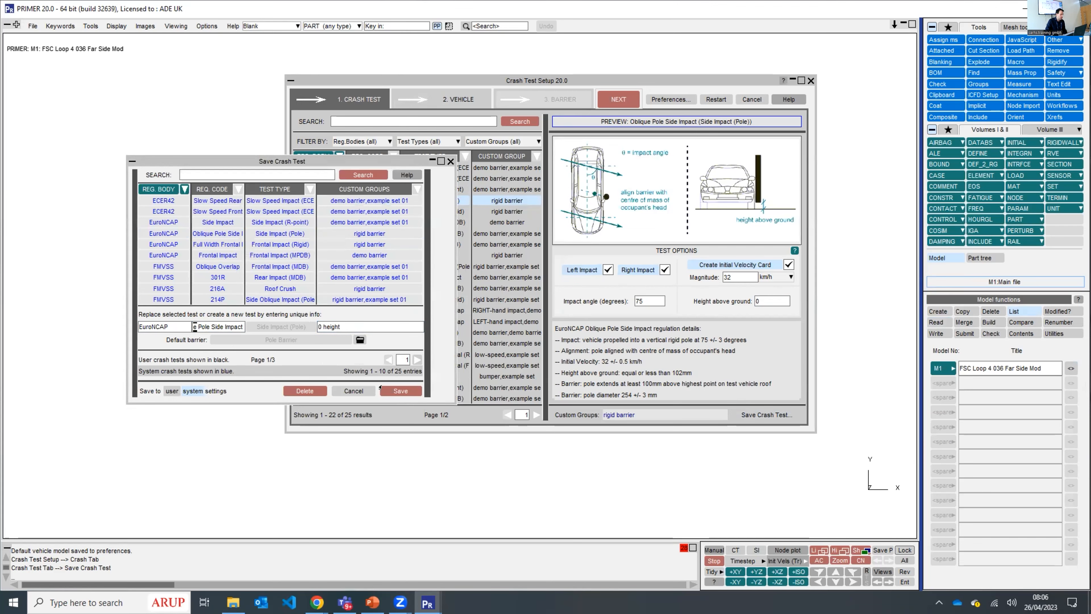
click(402, 390)
key(Return)
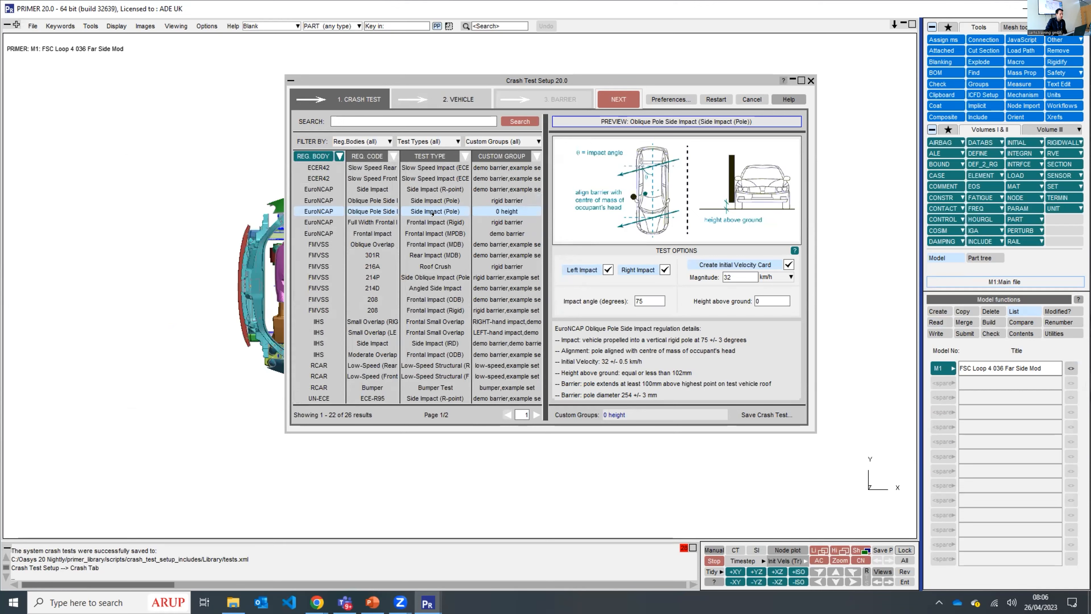
click(433, 200)
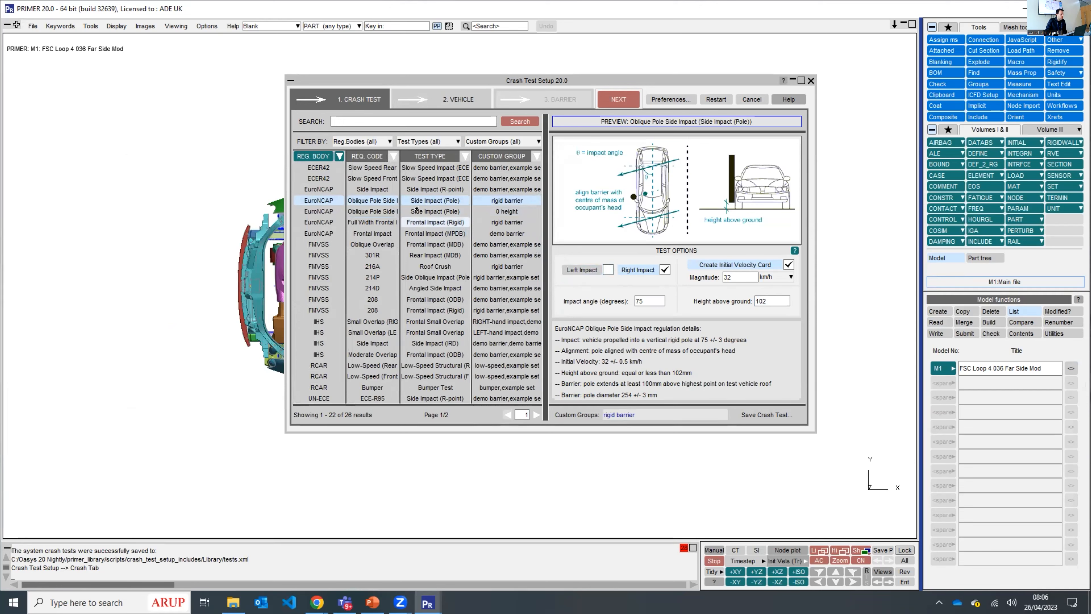
click(417, 210)
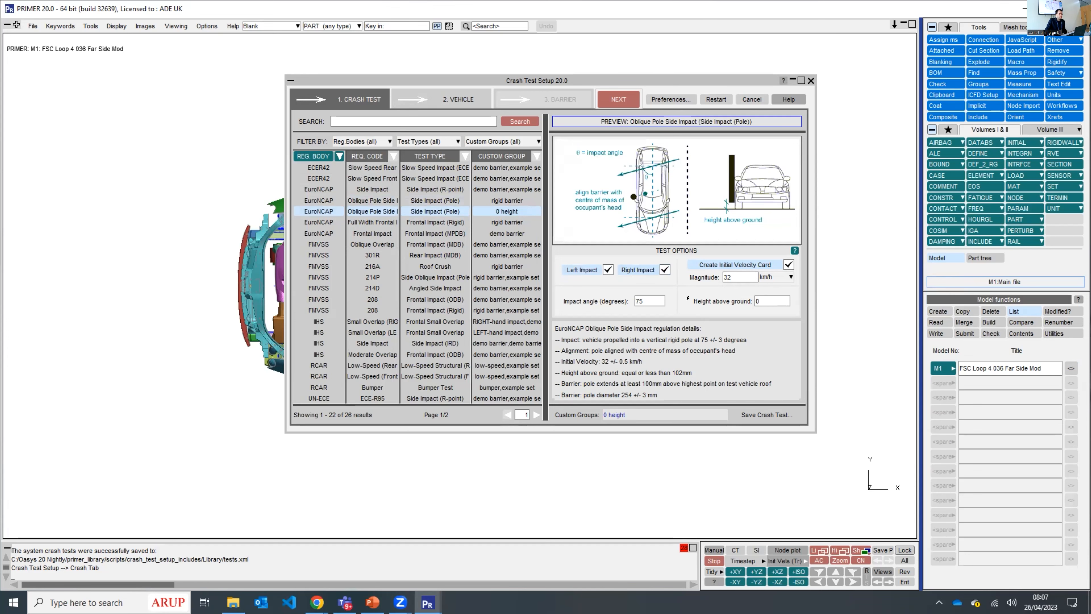
- Review the vehicle settings for the pole test and sketch the ground plane to check its location beneath the wheels
click(460, 99)
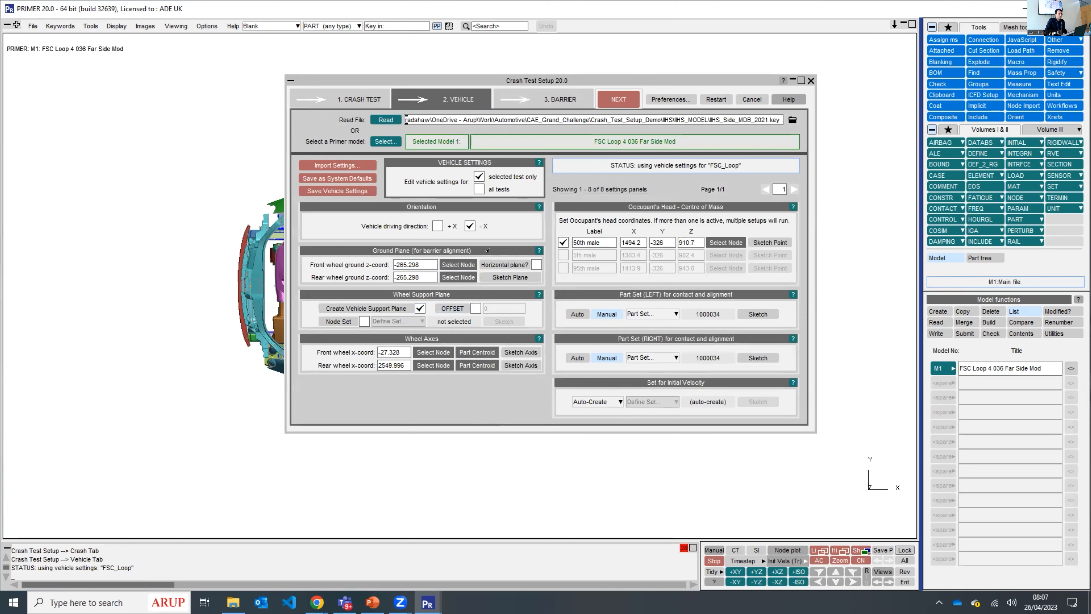
click(414, 277)
click(511, 278)
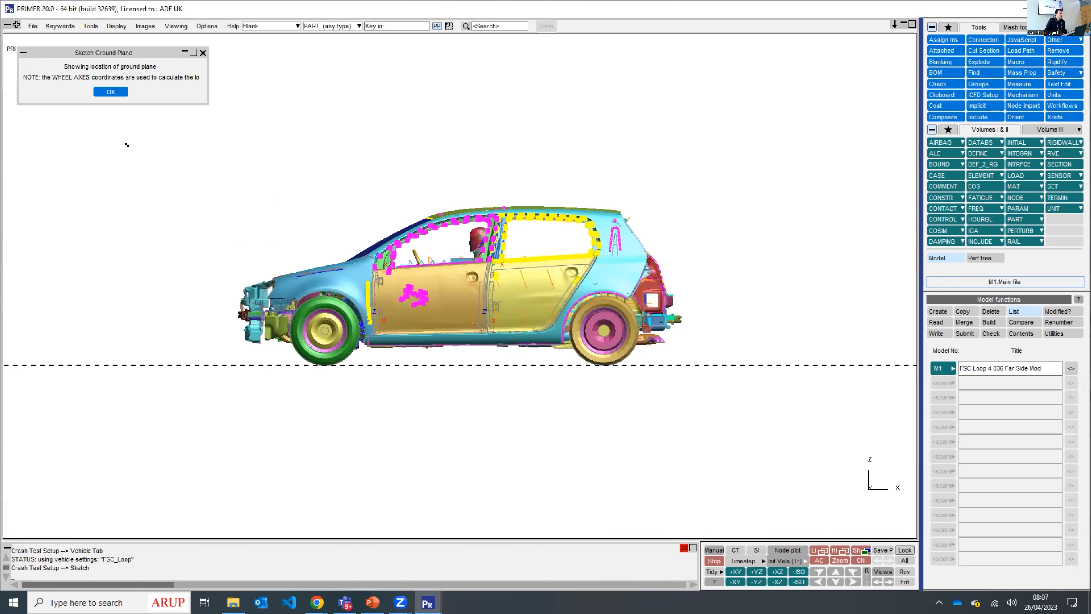
click(115, 91)
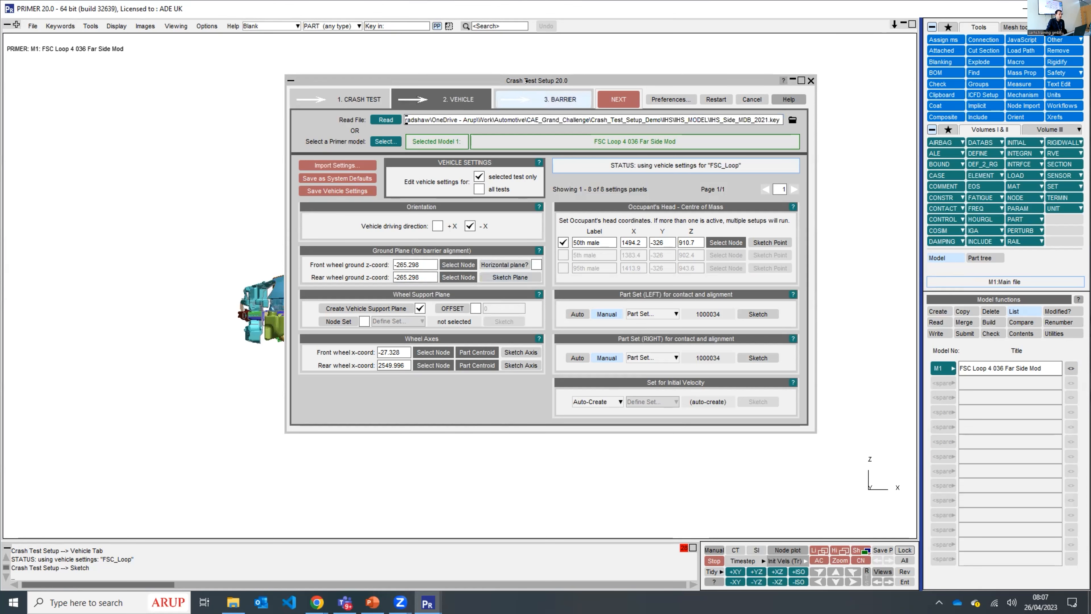
- Import the default Pole Barrier for the selected test, applying the automatic label numbering offsets
click(533, 98)
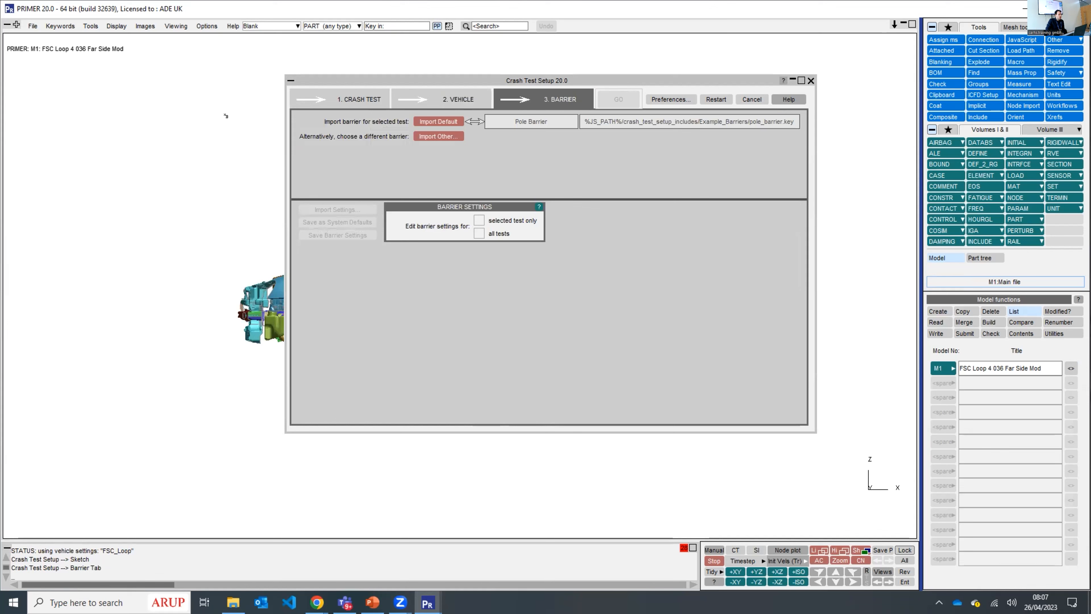
click(443, 122)
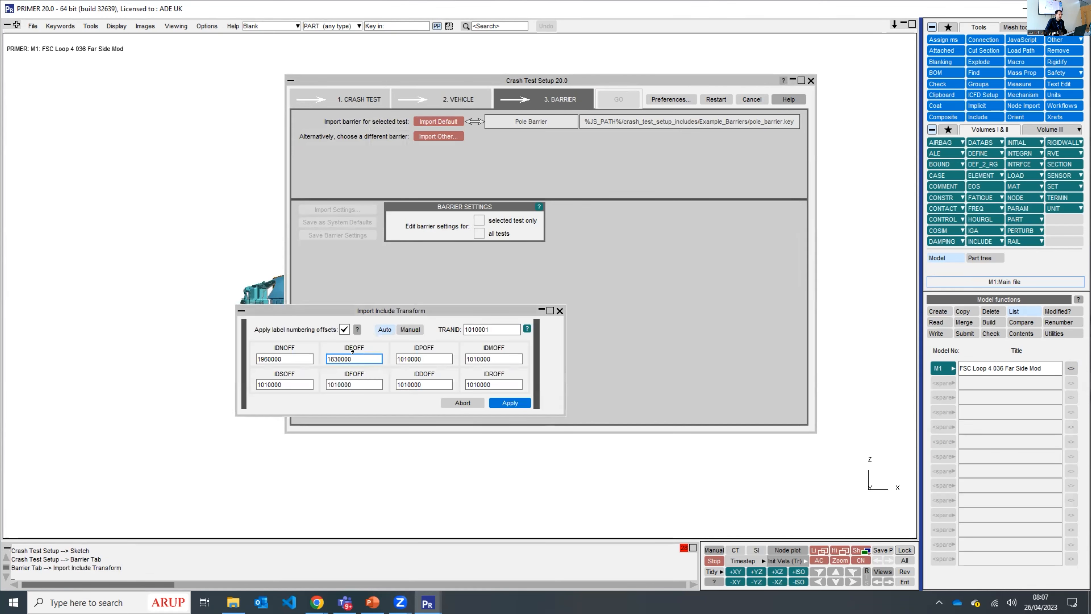
click(500, 400)
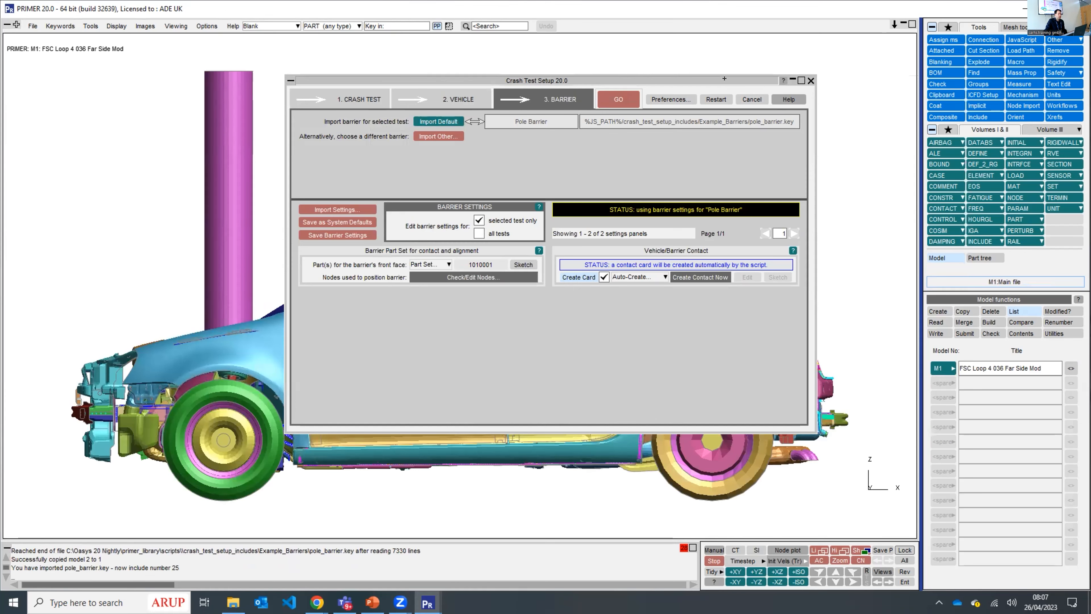
- Generate the left and right pole impact setups and add the left-impact keywords to the master file
drag(551, 86, 725, 85)
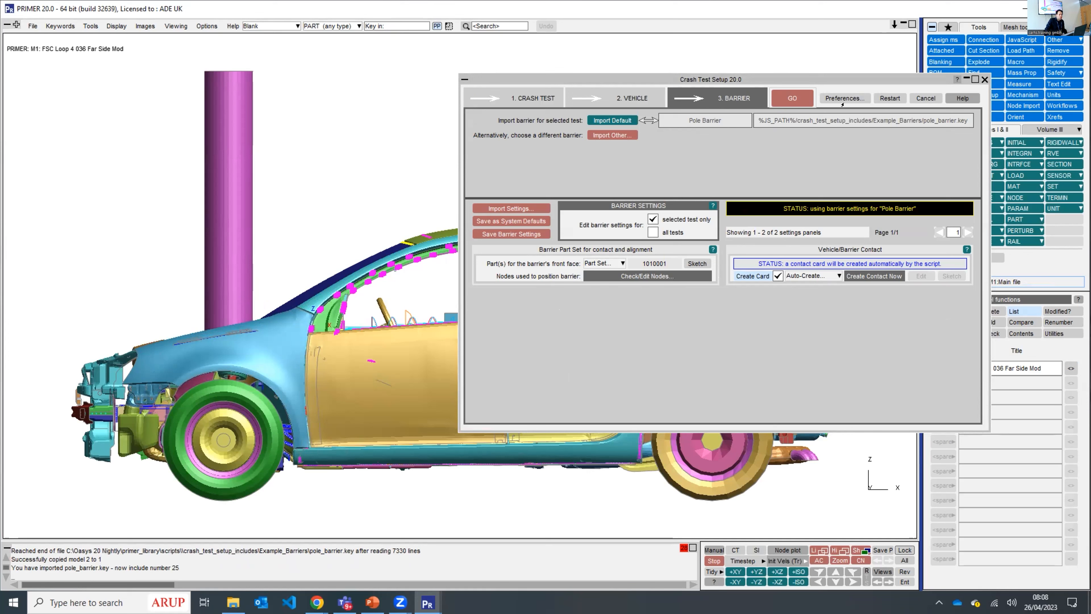
click(791, 98)
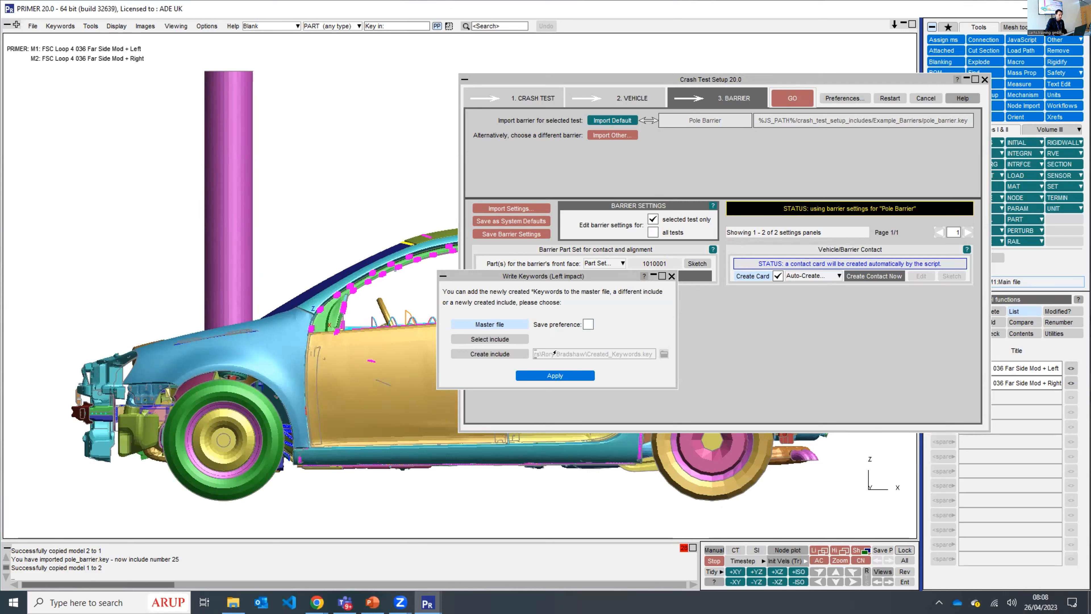
click(798, 571)
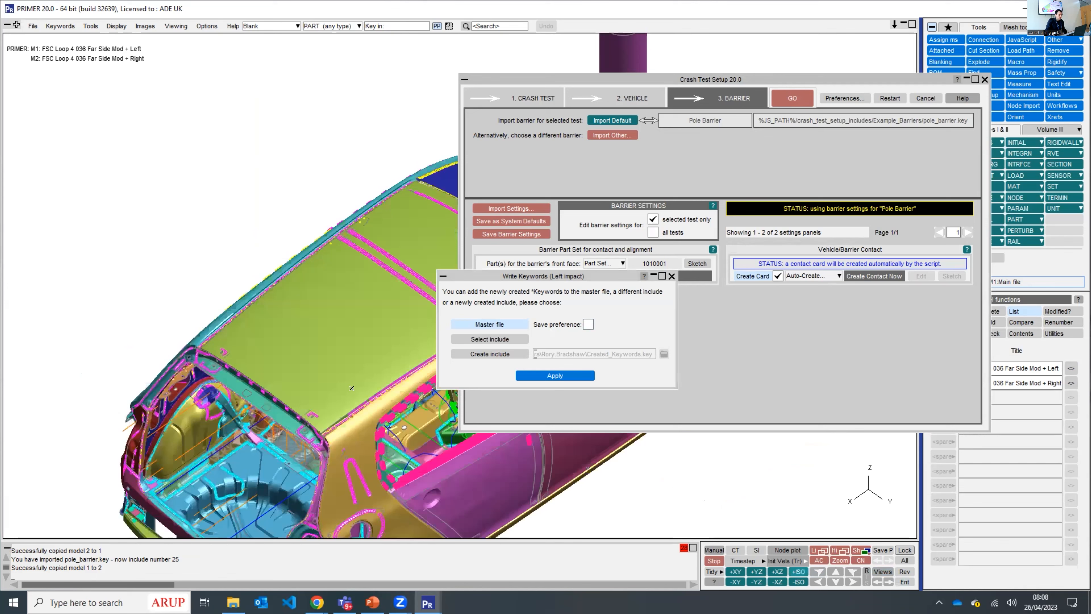
scroll(308, 289, down, 4)
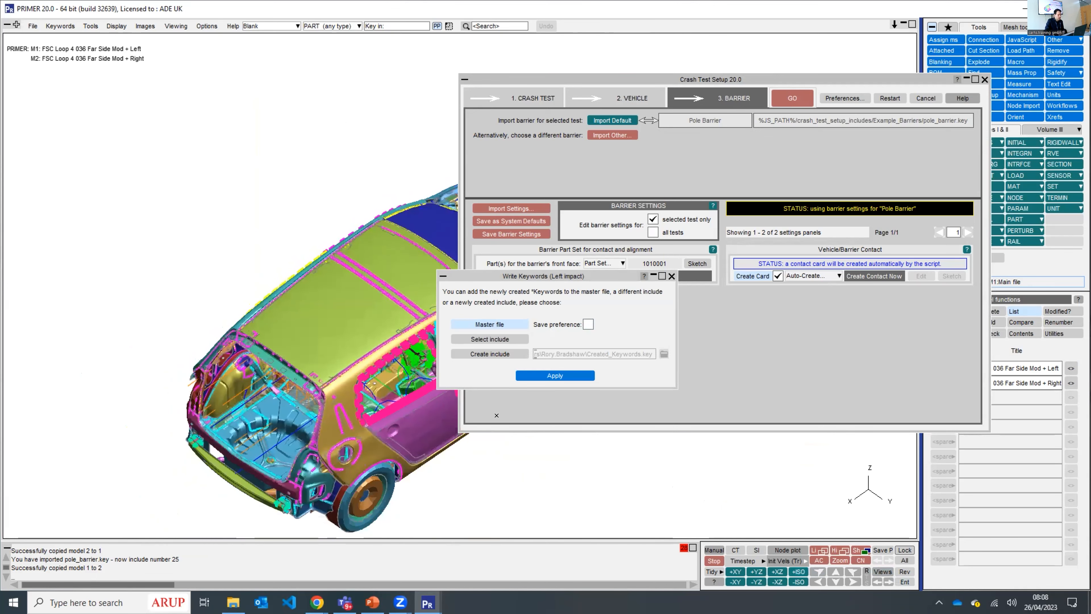
click(545, 373)
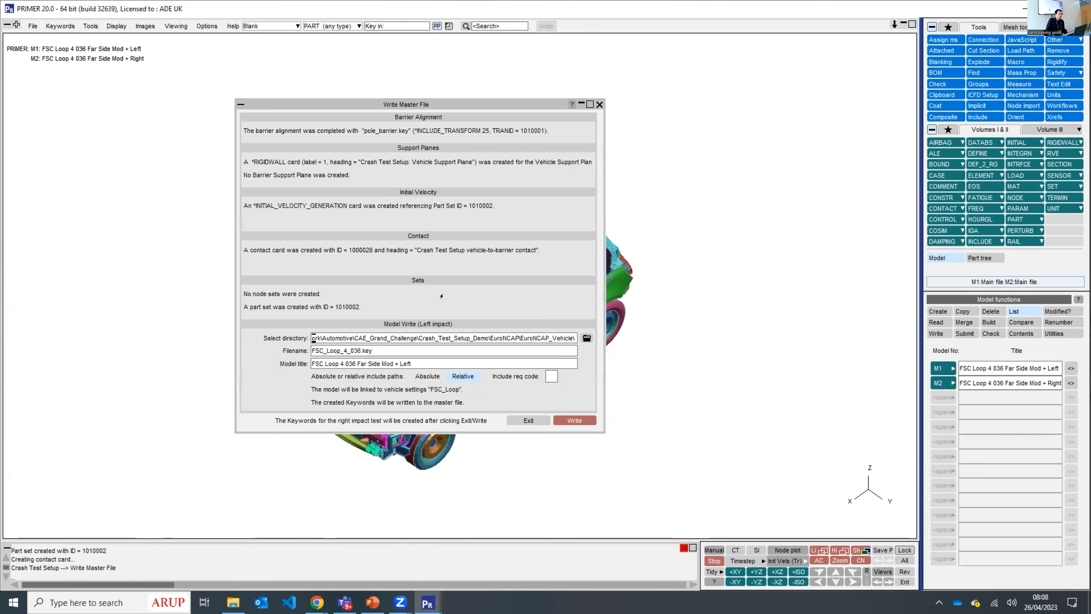
- Write the left-impact model to a keyword file named FSC_Loop_4_036_left.key
drag(452, 105, 516, 79)
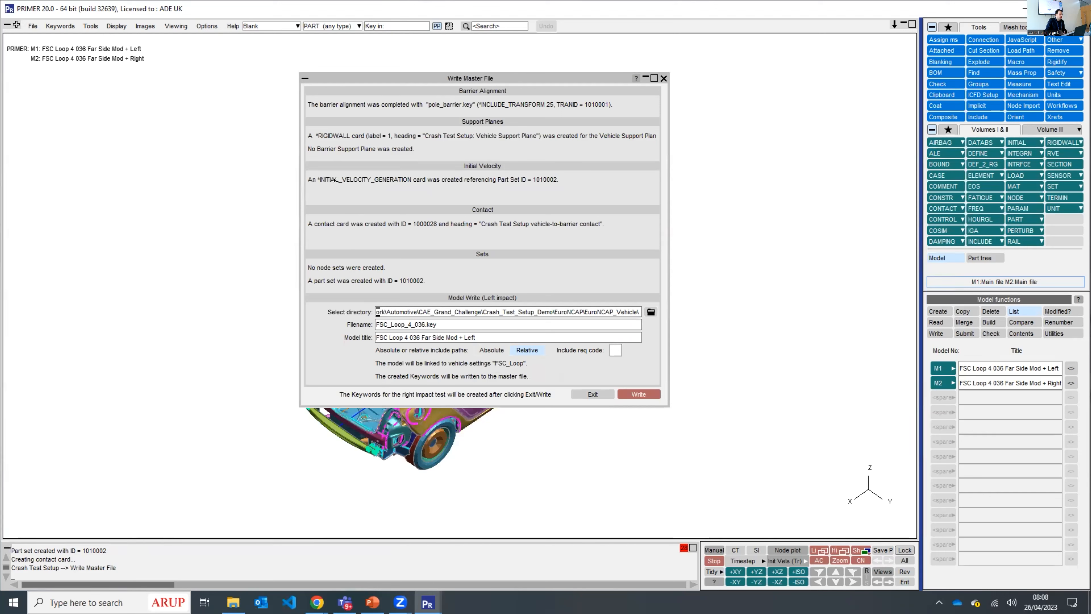
click(426, 324)
text(-)
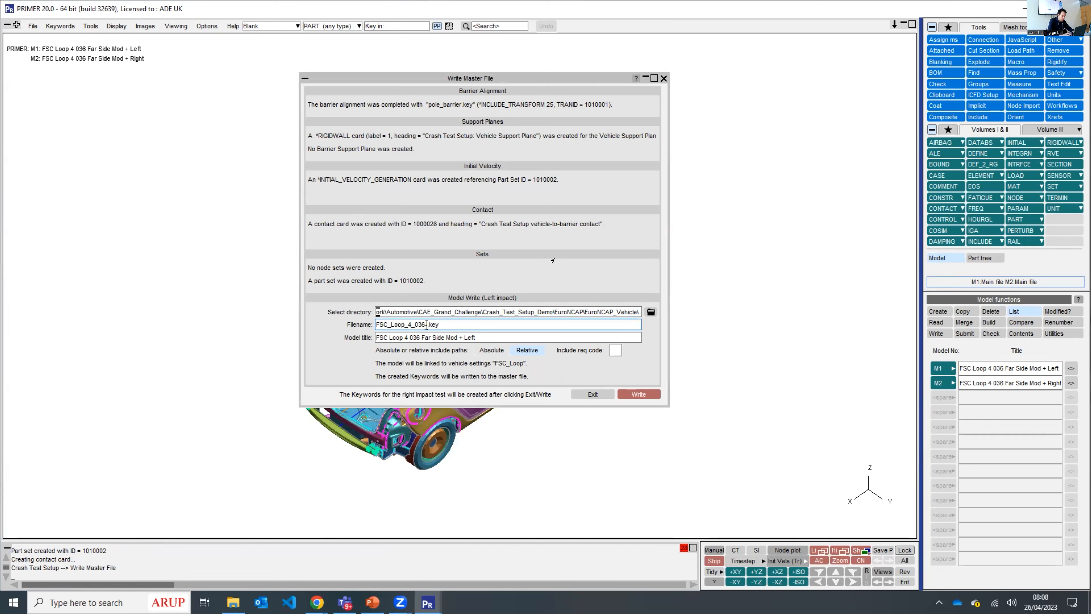
text(left)
click(633, 393)
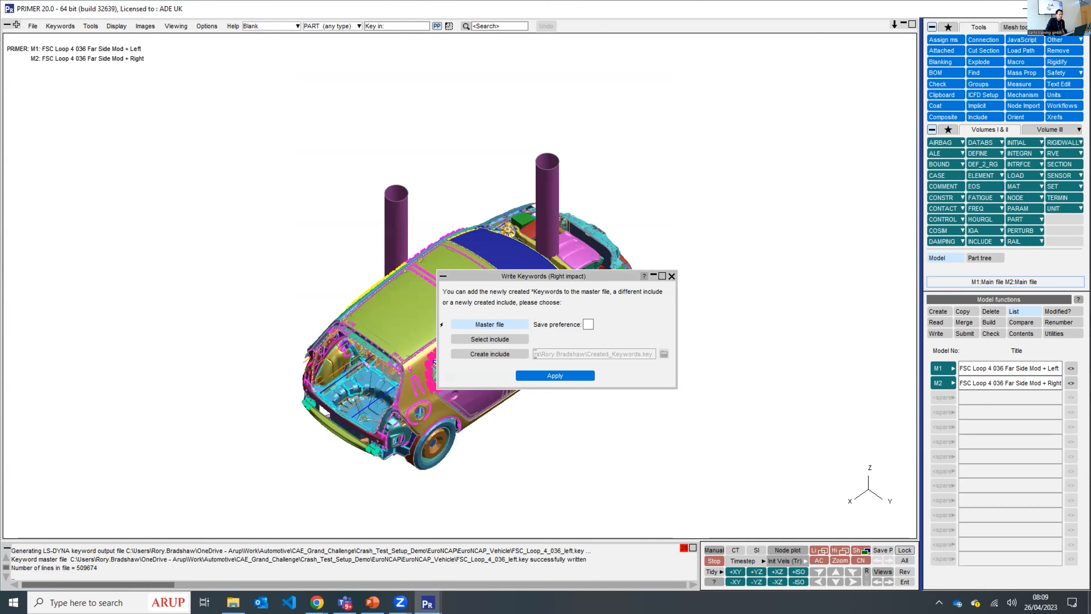
- Add the right-impact keywords to the master file and write that model as FSC_Loop_4_036_right.key
click(553, 373)
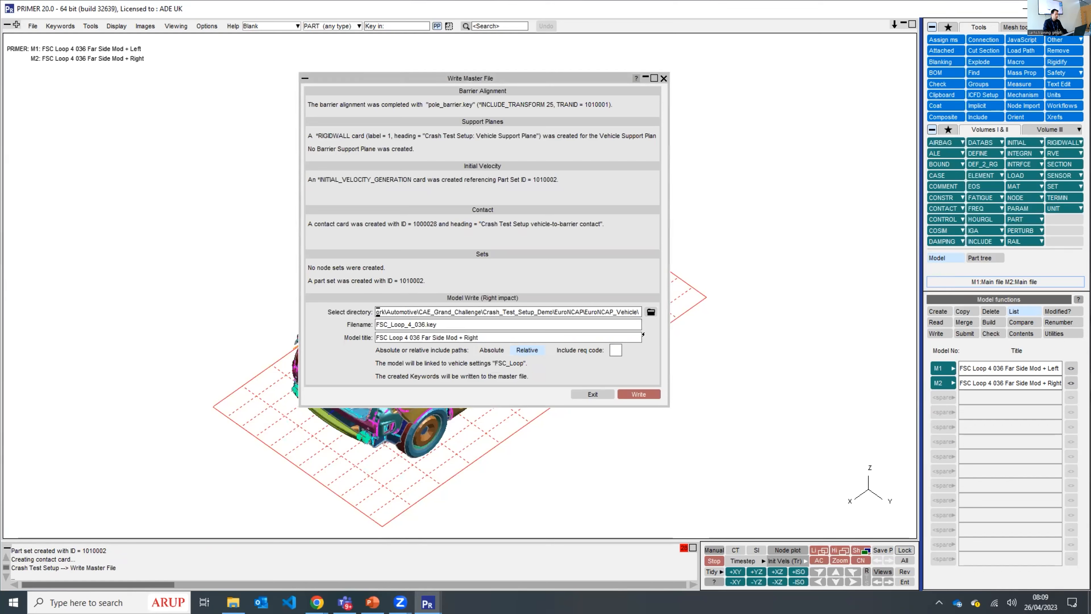
click(425, 325)
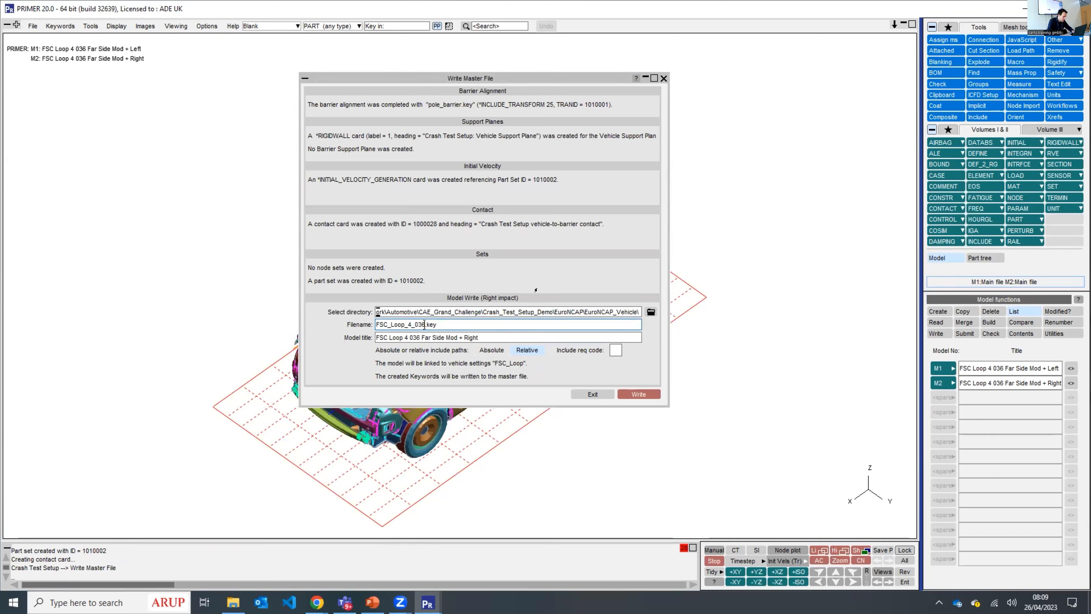
text(_right)
click(632, 395)
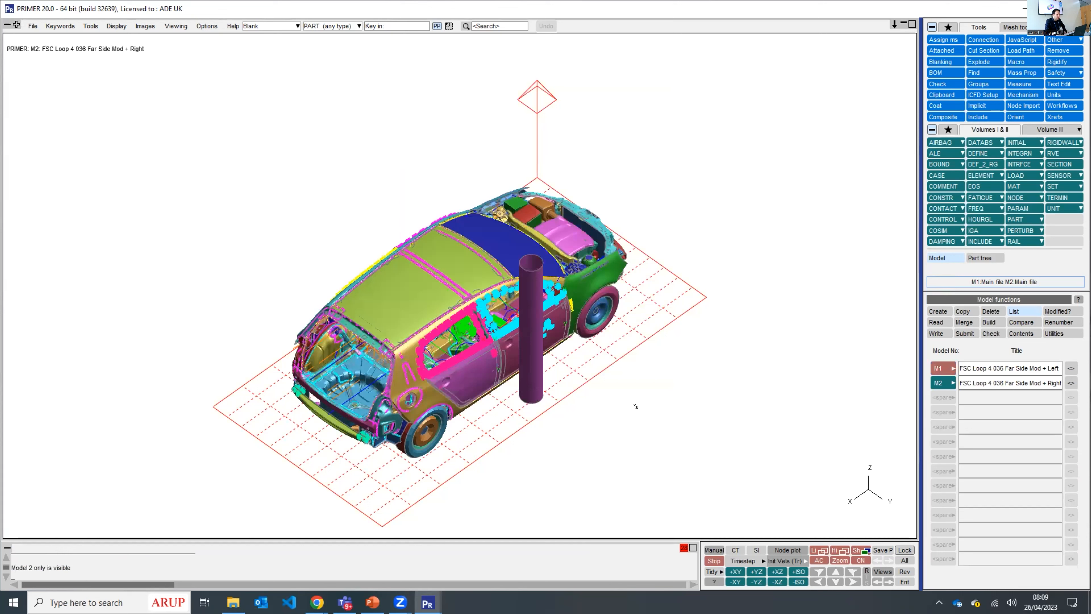
- View the left and right pole impact models one at a time to compare them, and delete both models
key(Page_Down)
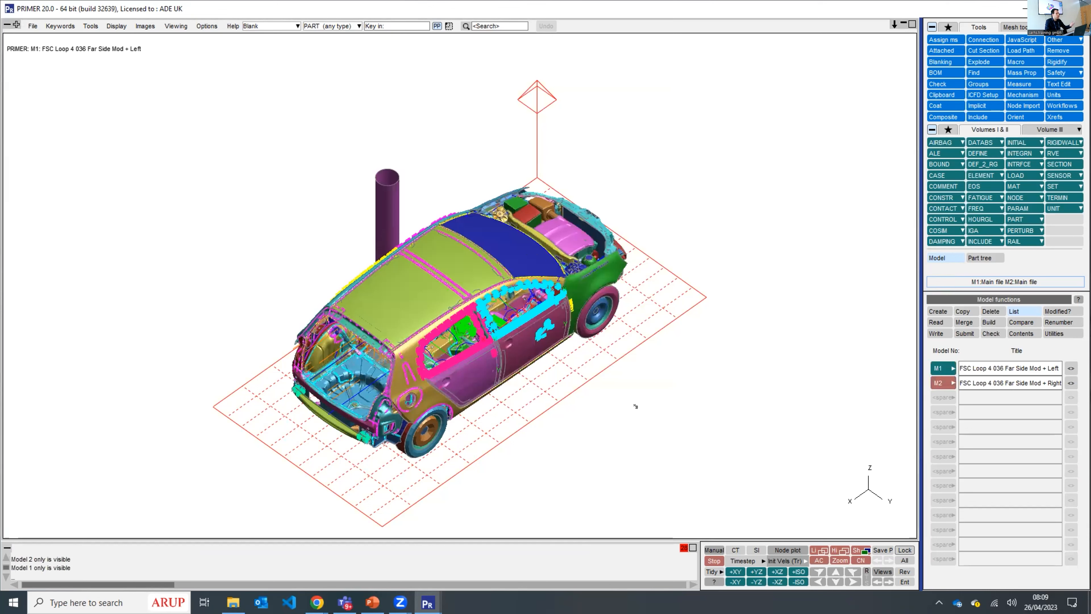
key(Page_Up)
key(Page_Down)
key(Page_Up)
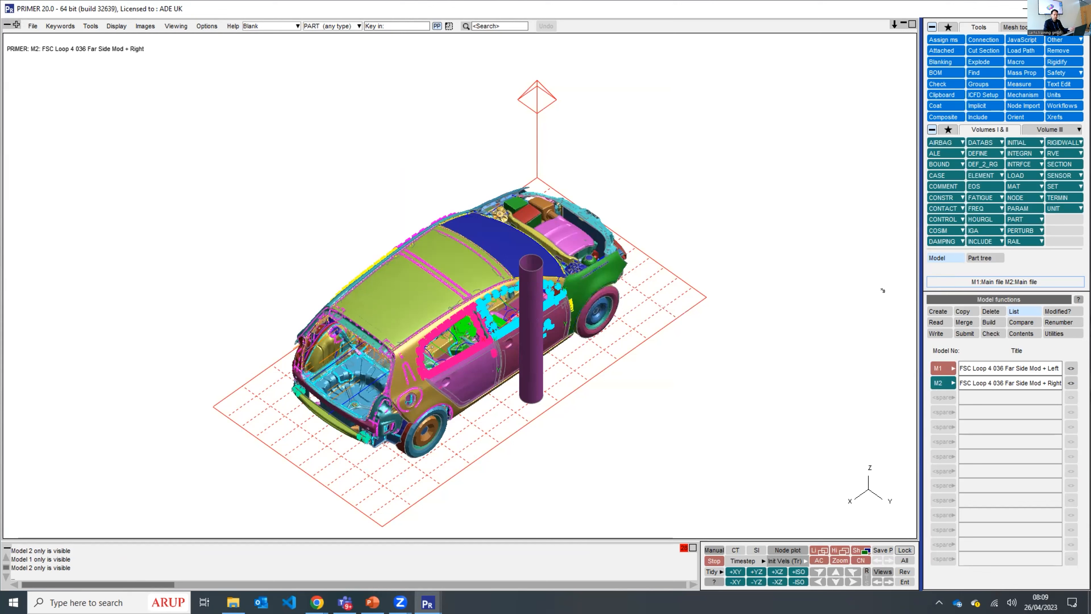
click(991, 311)
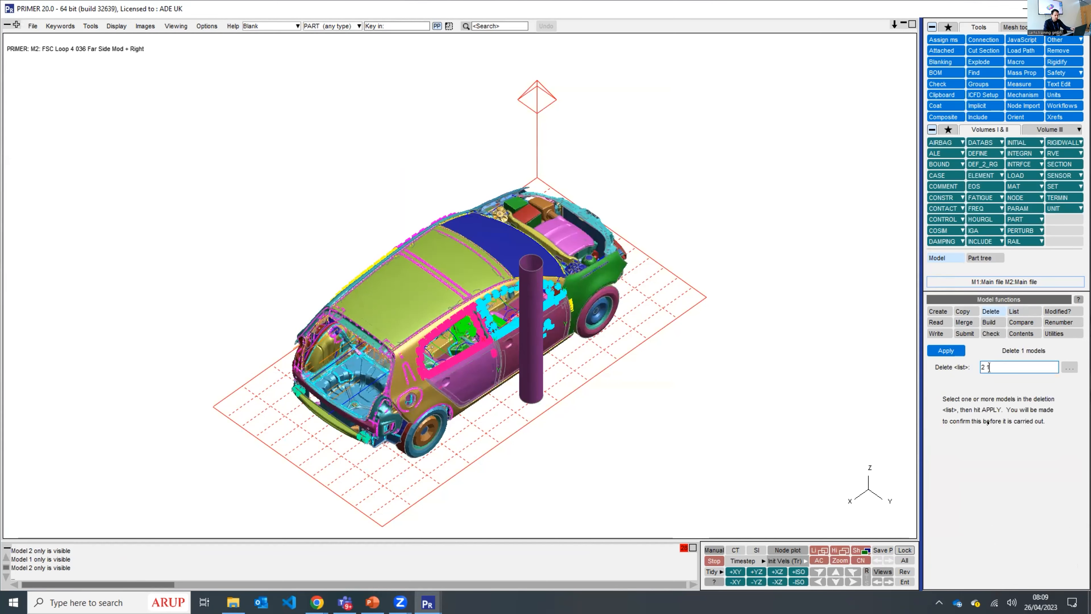
click(946, 350)
click(1022, 384)
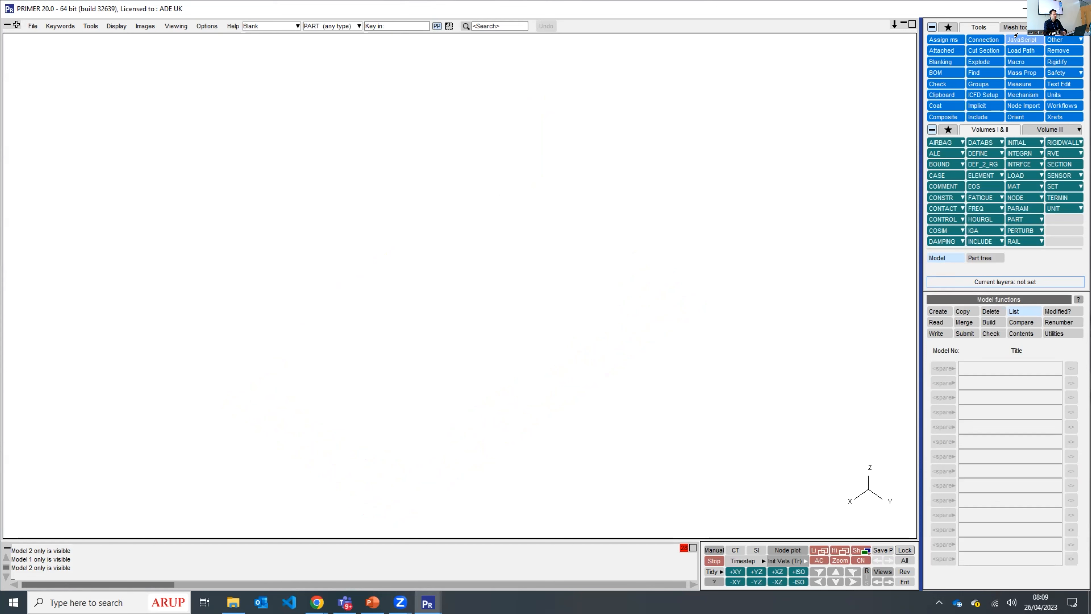
- Launch the BATCH Crash Test Setup UI script and reposition its window
click(1019, 38)
double_click(1016, 442)
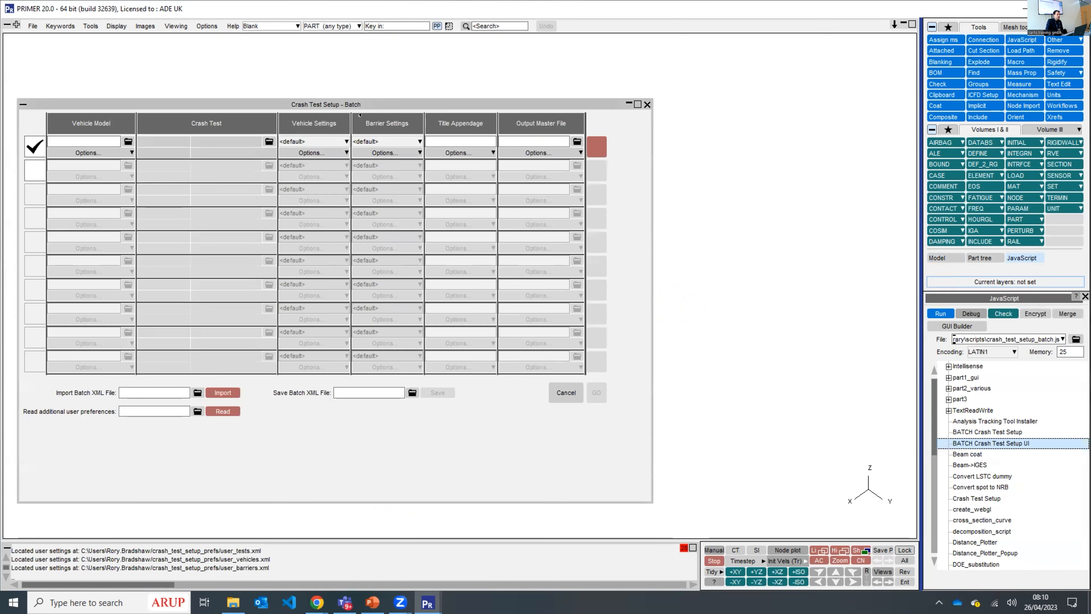
drag(506, 72, 523, 62)
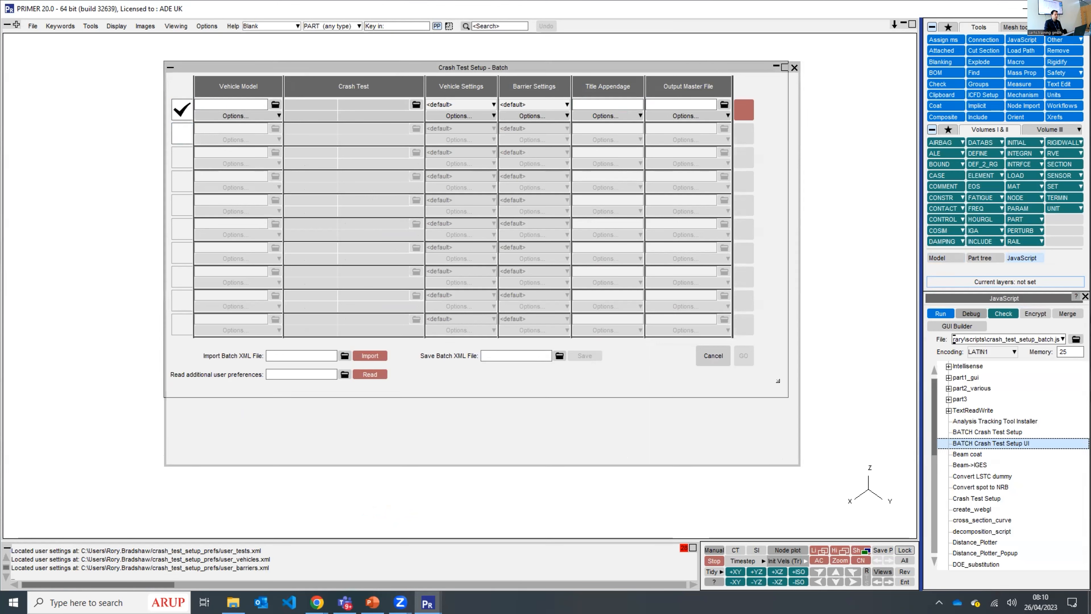
- Choose FSC_Loop_4_036.key as the first batch row's vehicle model and fill it down to all rows
click(276, 105)
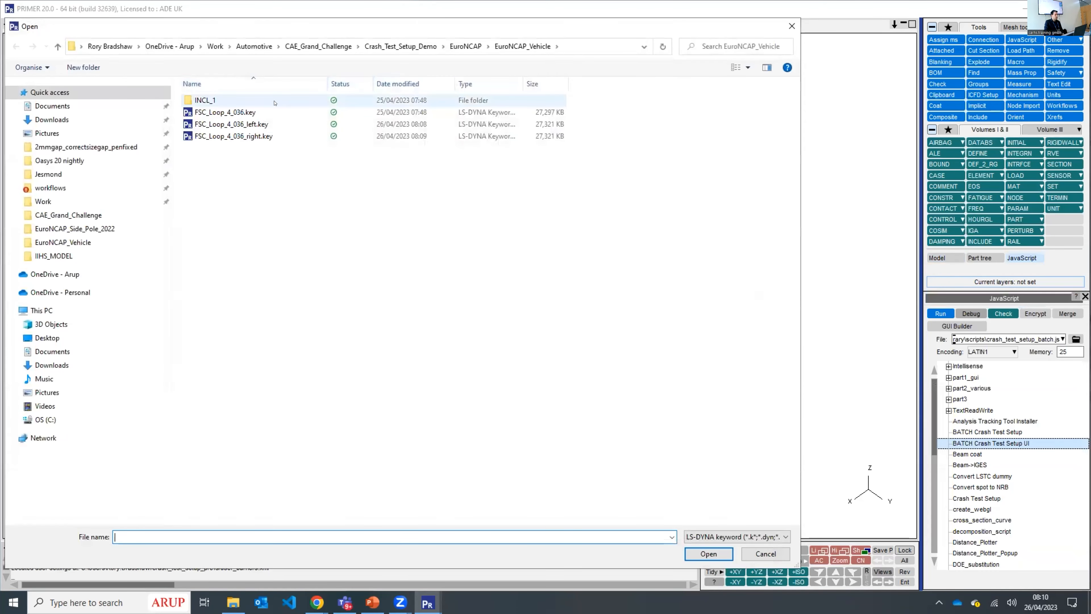
click(284, 112)
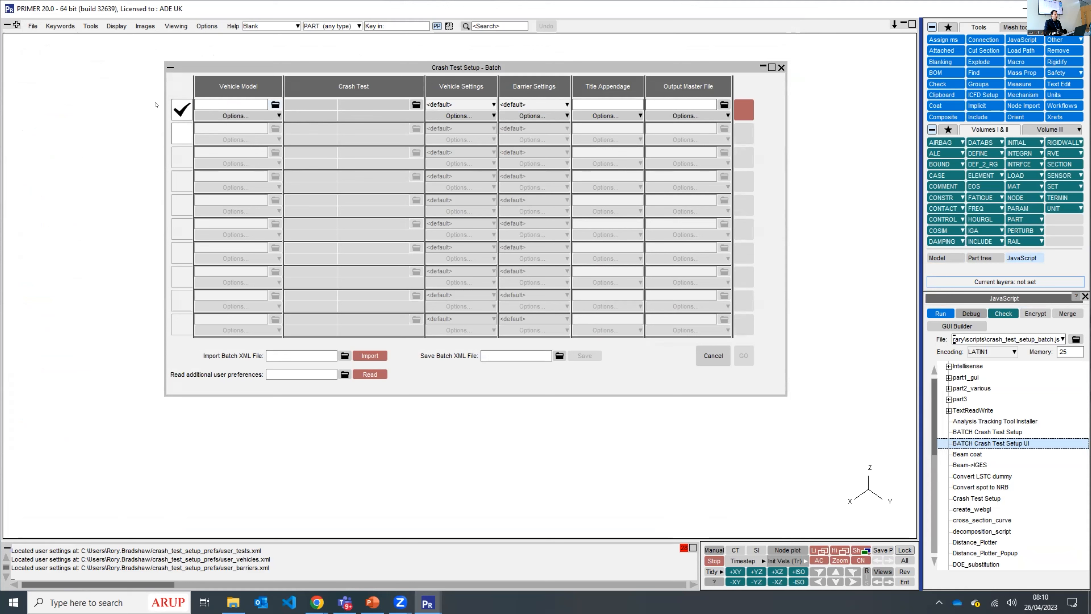
click(252, 115)
click(215, 148)
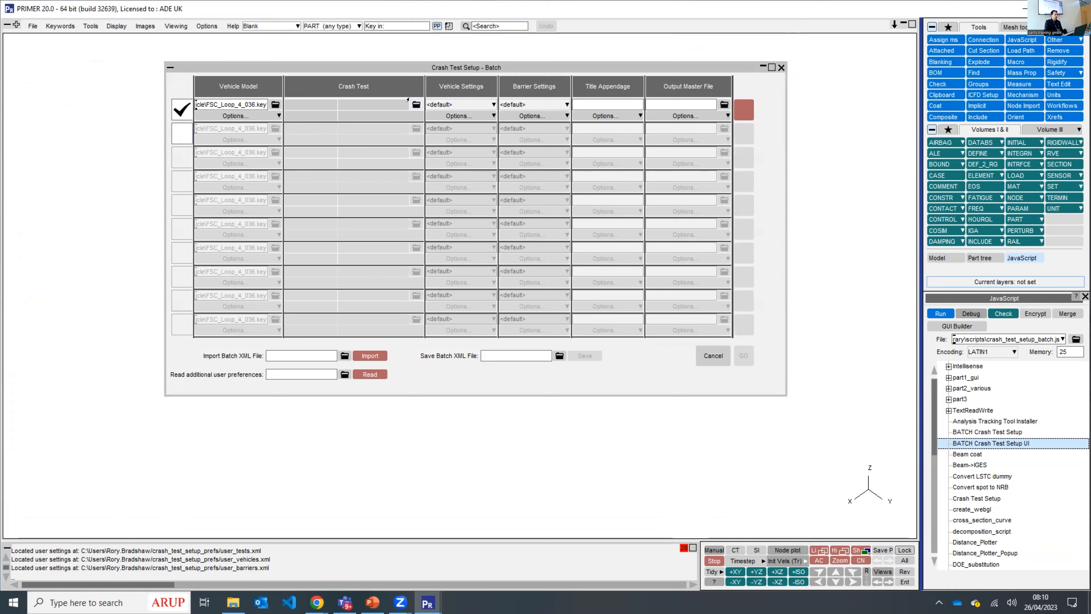
- Add the EuroNCAP Full Width Frontal Impact (Rigid) and IIHS Side Impact (IRD) crash tests to the batch
click(415, 104)
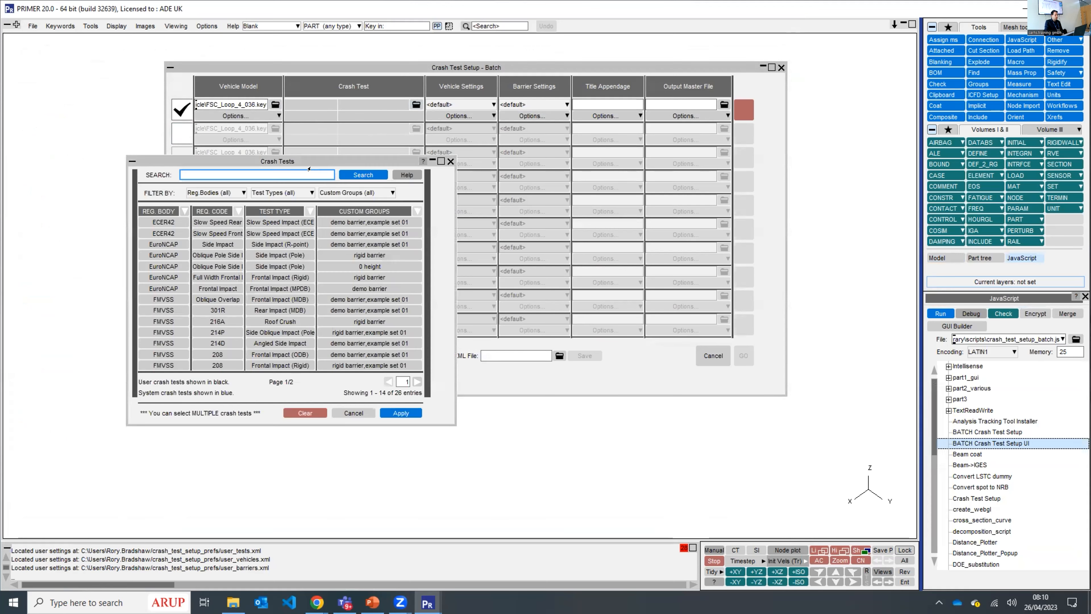
drag(306, 161, 442, 146)
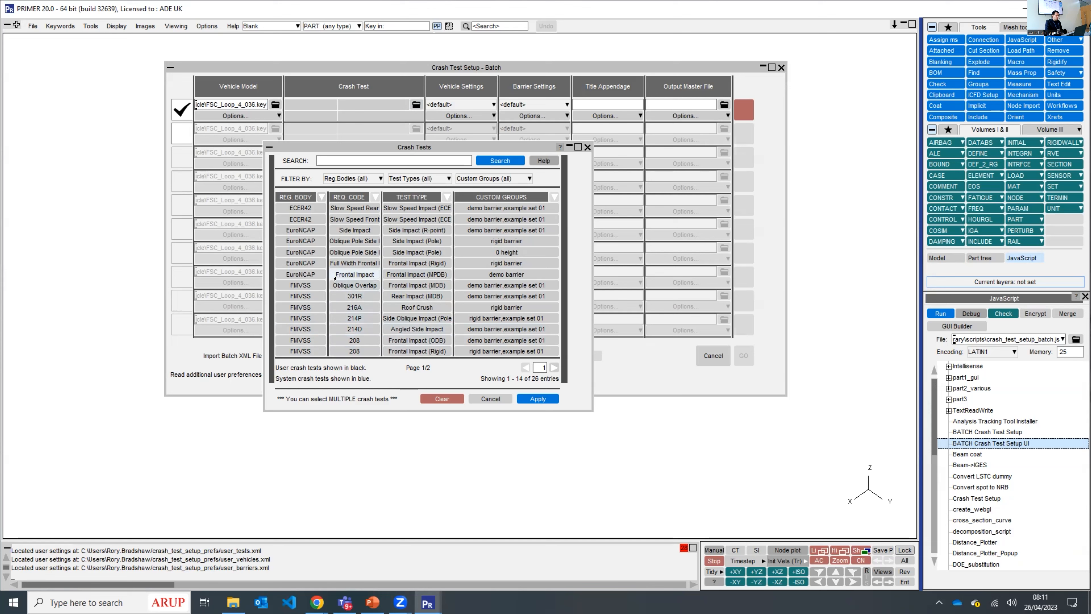
click(335, 263)
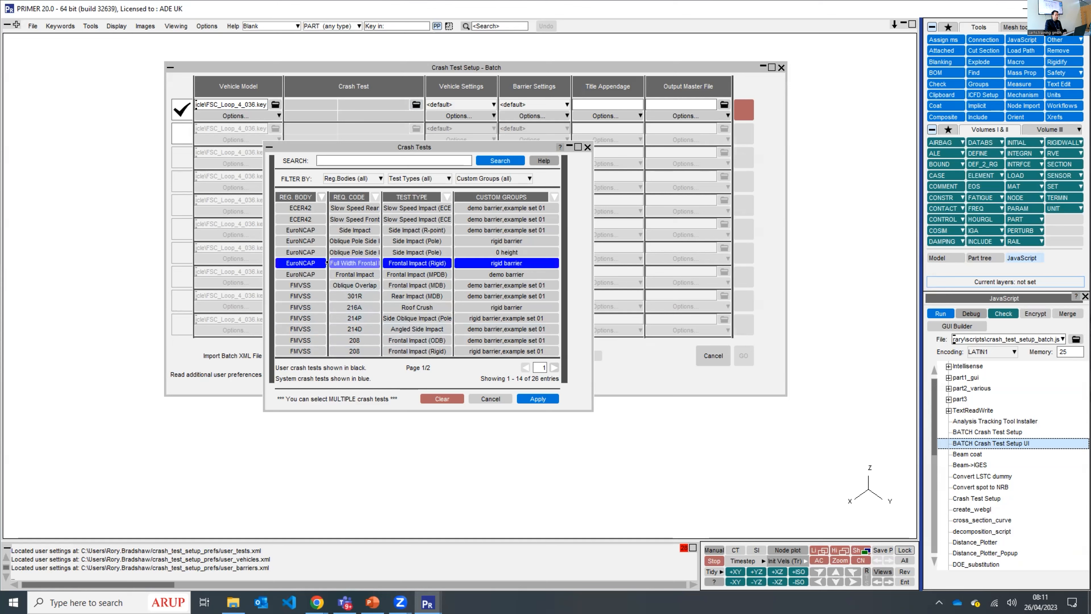
click(554, 367)
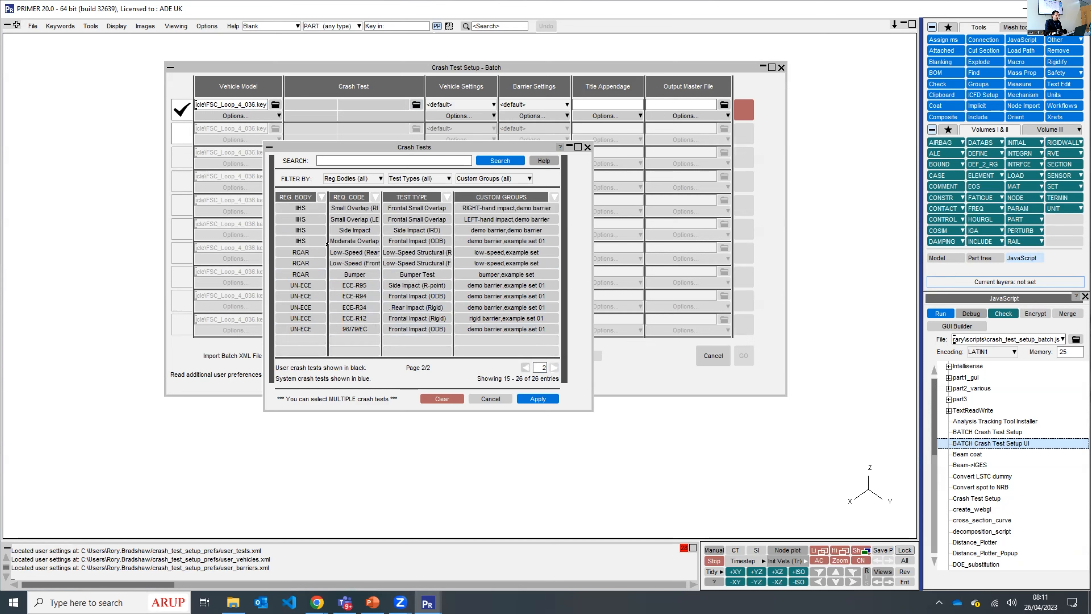
click(307, 229)
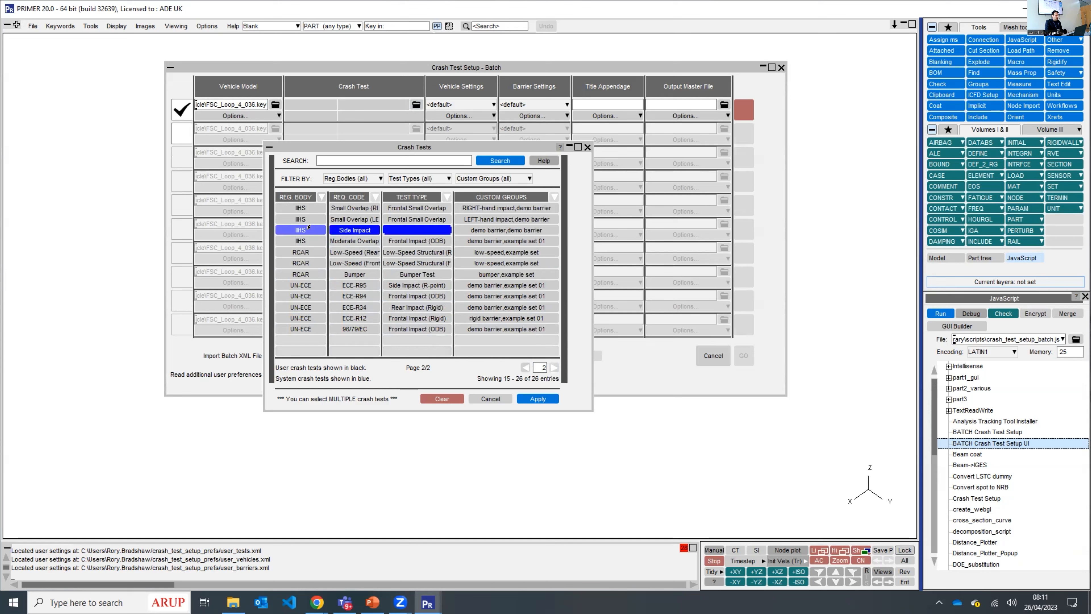
click(537, 399)
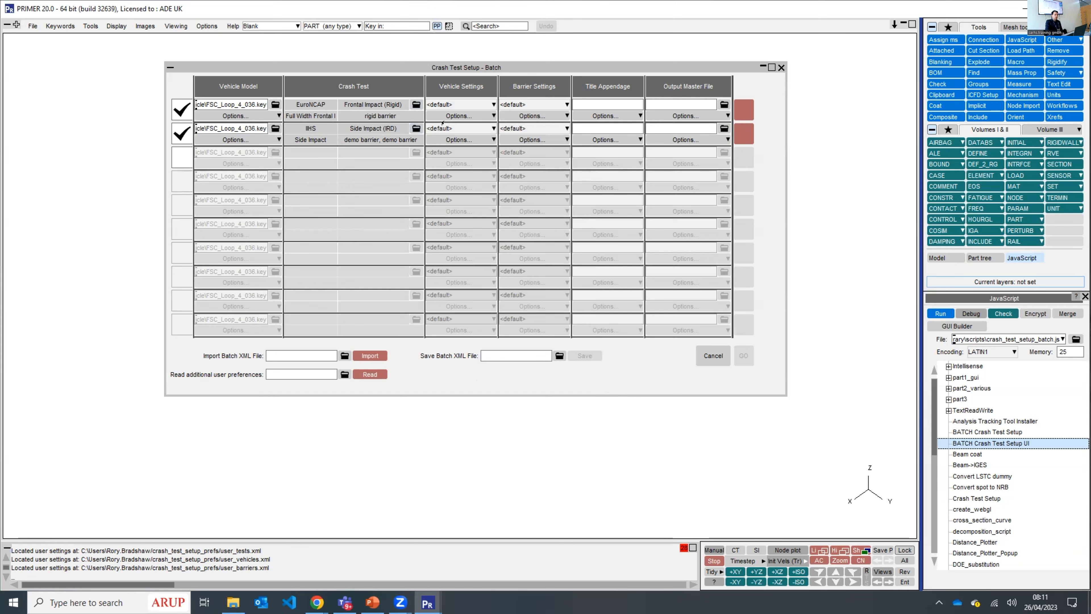
- Set the first row's vehicle settings to FSC_Loop and fill them down to the remaining batch rows
click(471, 103)
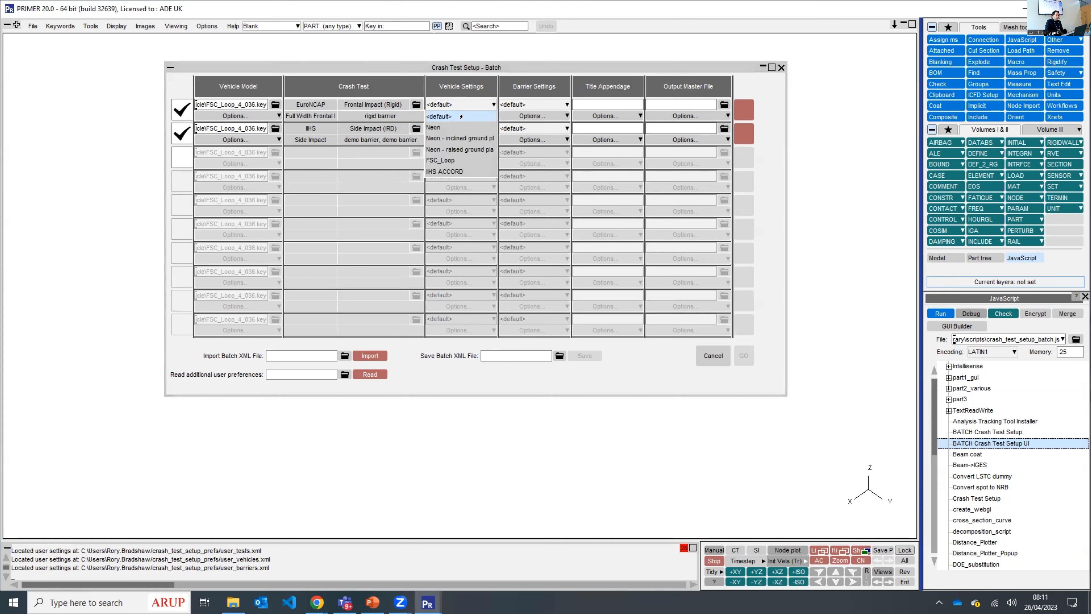
click(462, 160)
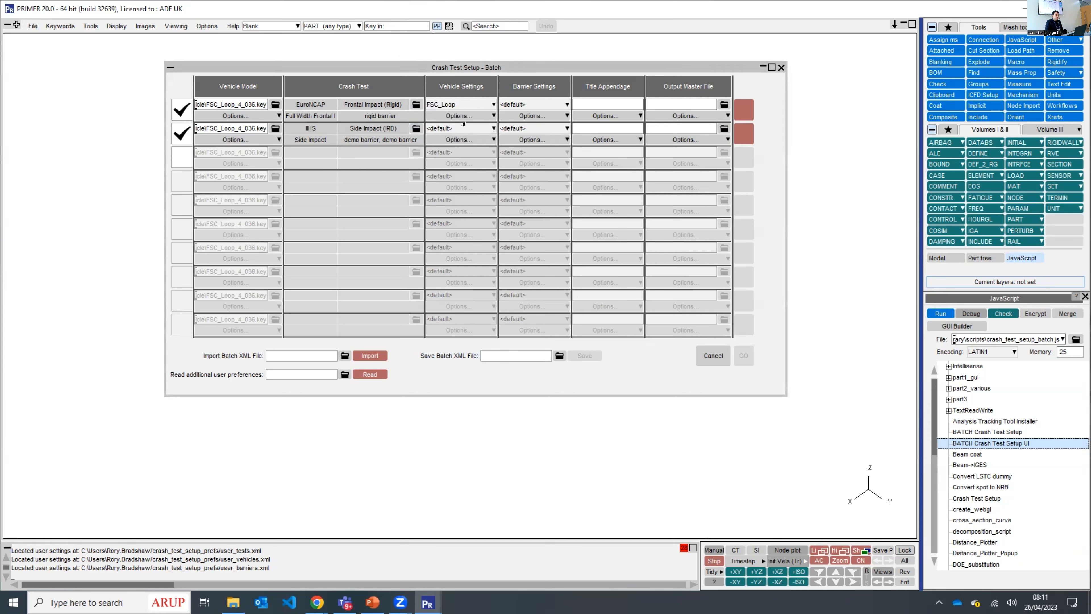
click(469, 115)
right_click(469, 115)
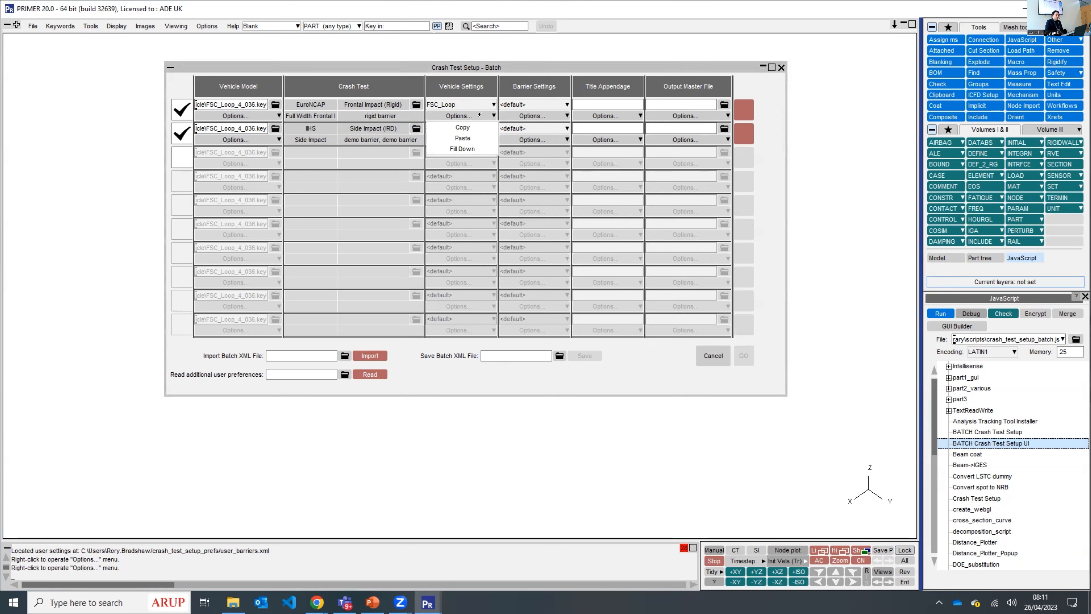
click(479, 146)
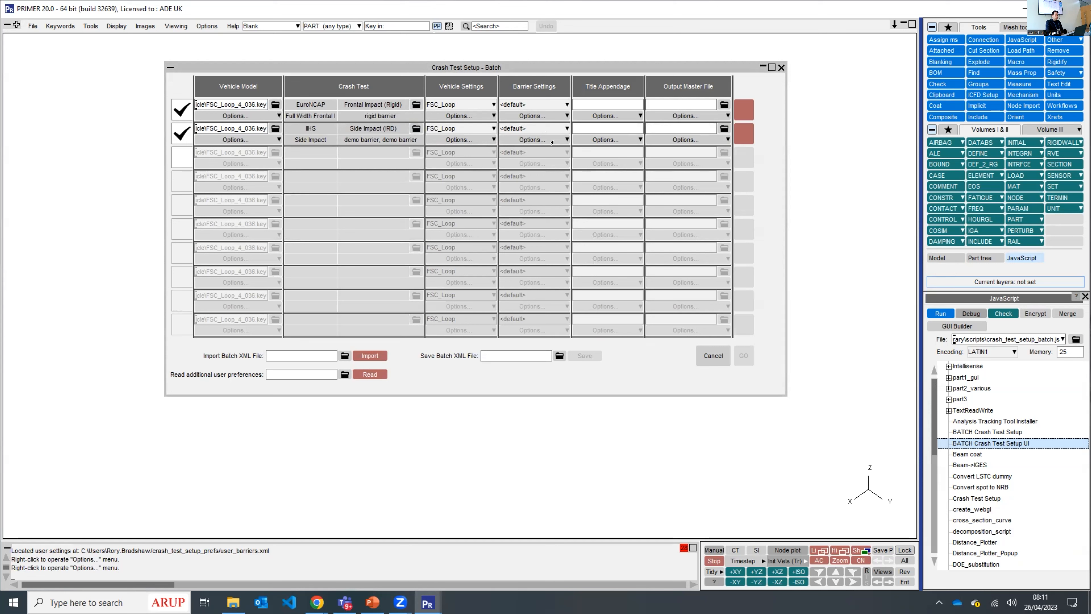
- Set the first row's output master file to IIHS_output.key in the EuroNCAP Batch_output folder and fill it down to the remaining rows
click(608, 100)
click(724, 105)
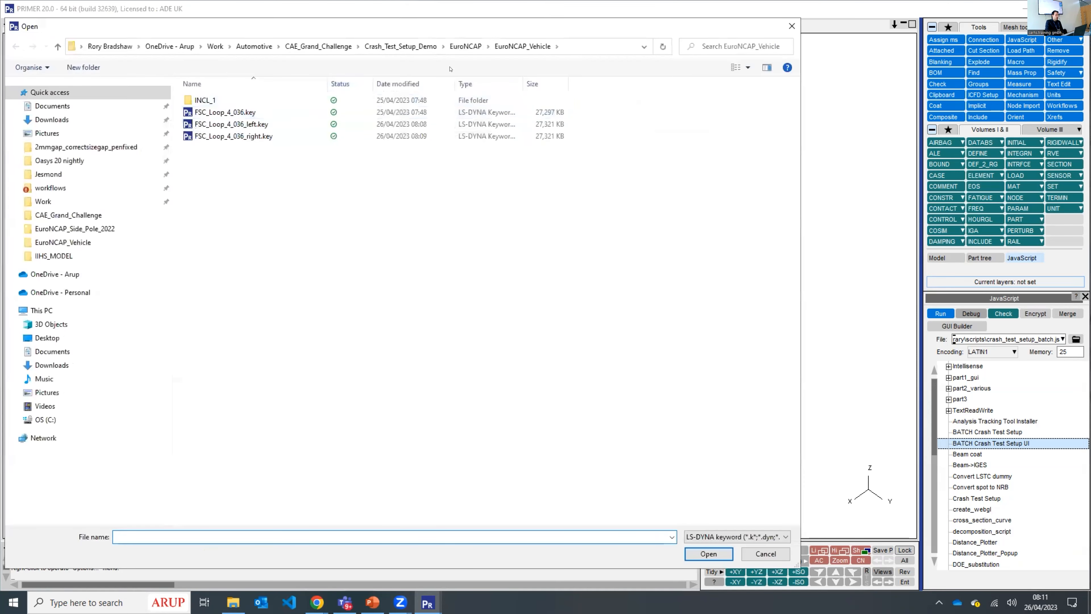
click(466, 46)
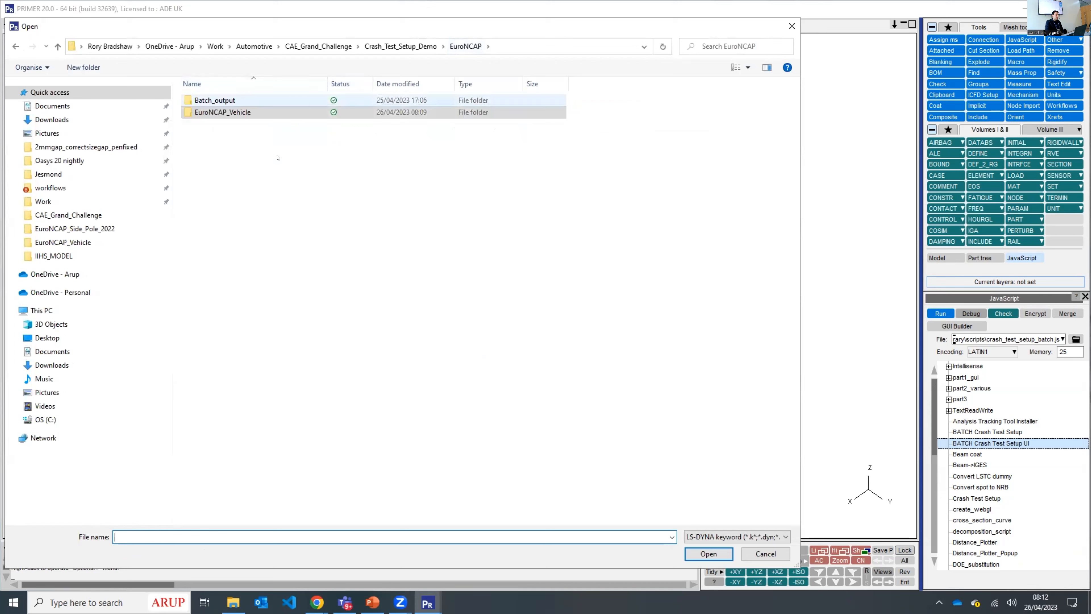
double_click(300, 101)
click(275, 534)
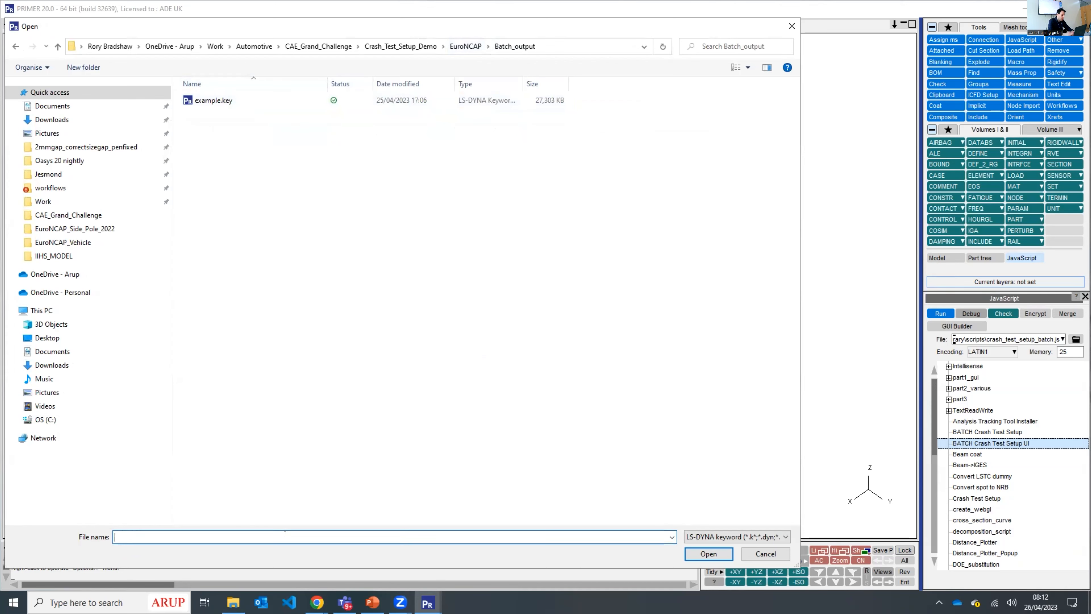
text(IIHS)
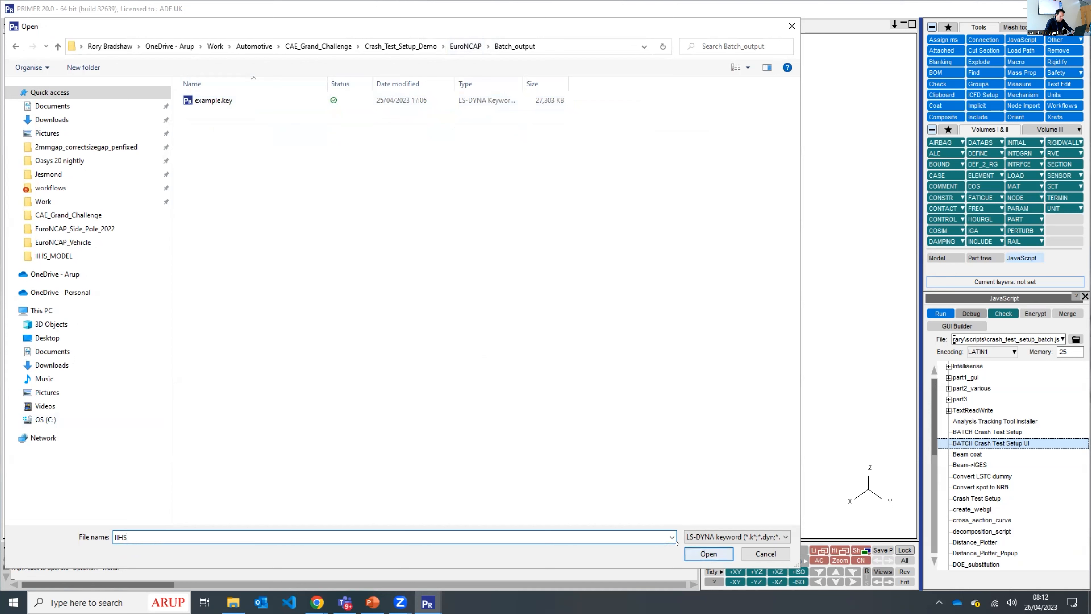
text(_outo)
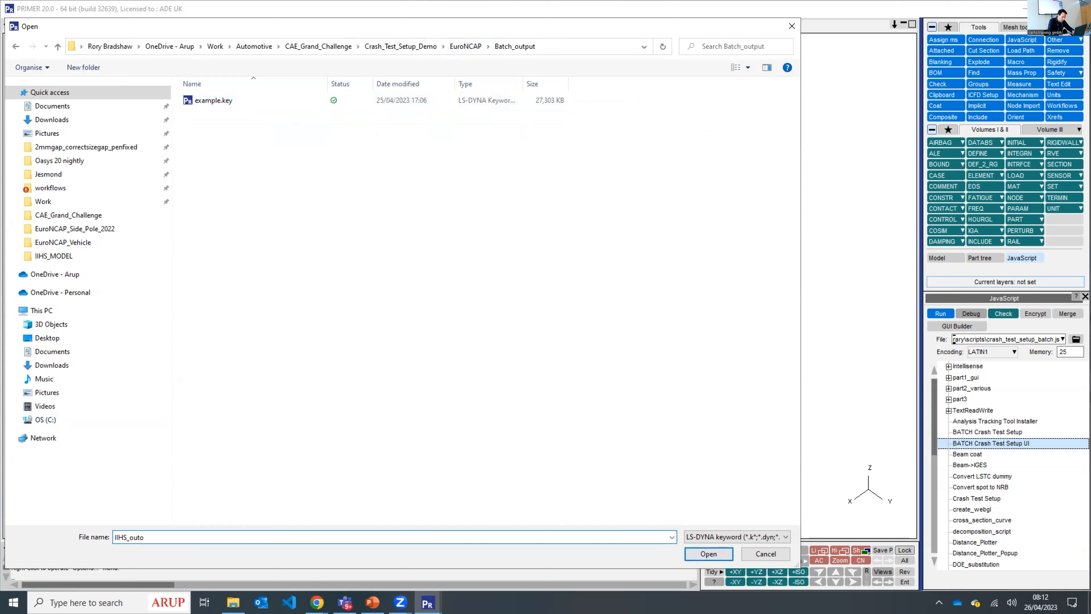
key(BackSpace)
text(puyy)
key(BackSpace)
text(t)
key(Return)
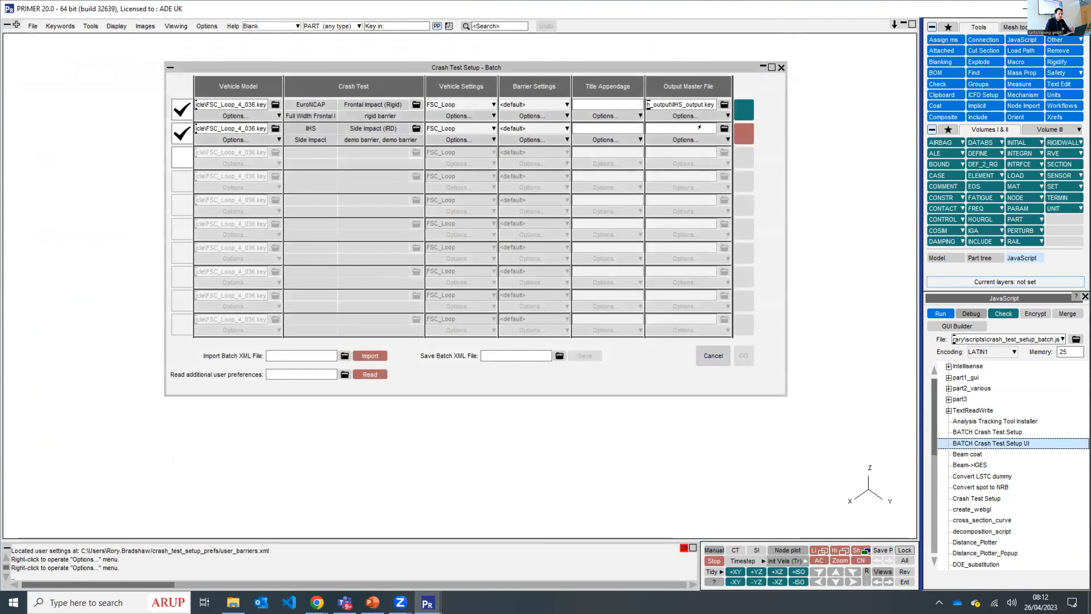
right_click(689, 117)
click(682, 149)
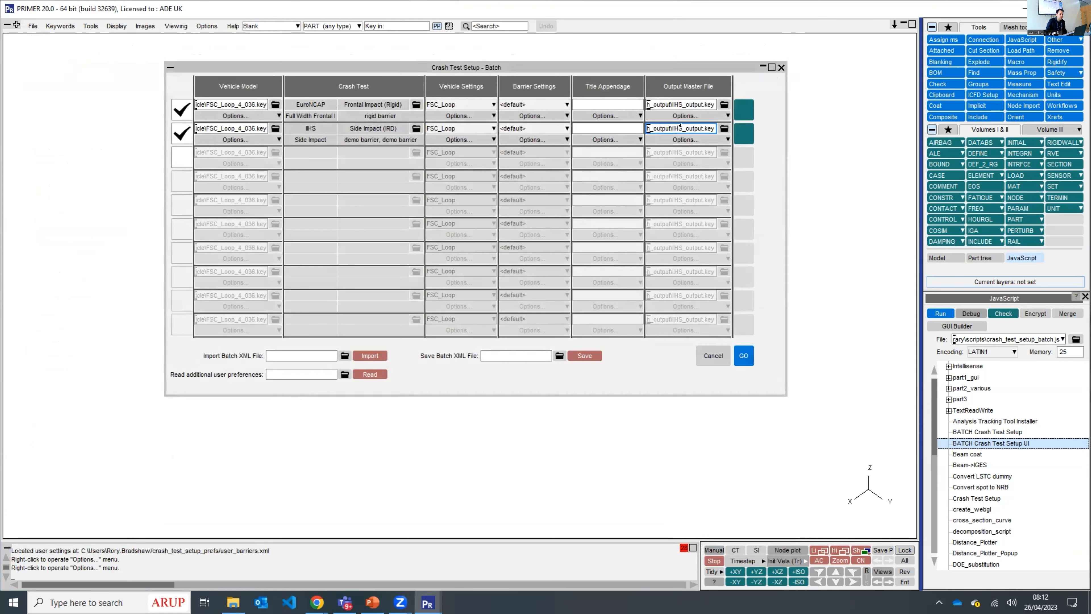
- Rename the EuroNCAP row's output master file to Ieuroncap_output.key, keeping the same folder
click(683, 104)
key(BackSpace)
key(BackSpace)
key(BackSpace)
text(euroncap_o)
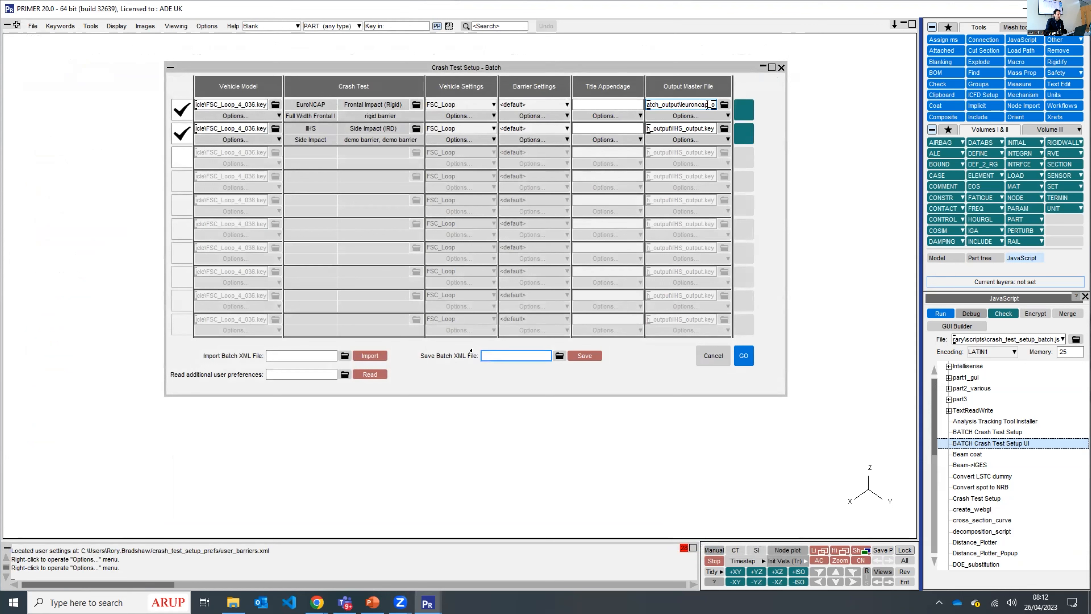
- Enter the title appendage Euroncap for the first batch row and IIHS for the second
click(591, 104)
text(Euroncap)
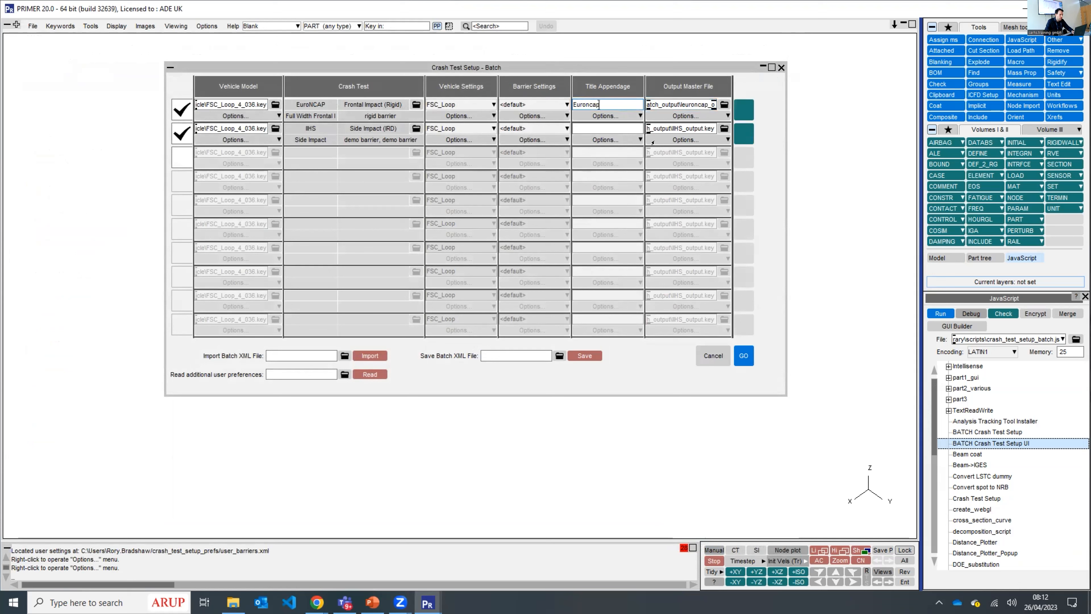
click(618, 126)
text(IIHS)
- Save the batch configuration as batch_input.xml in the Batch_output folder
click(560, 355)
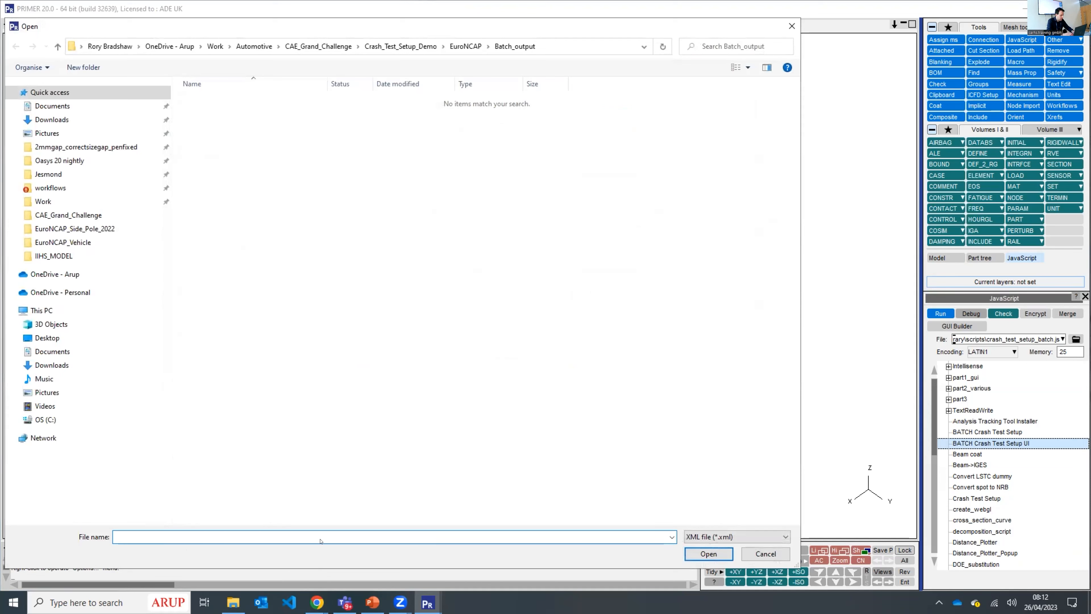
text(batch_input)
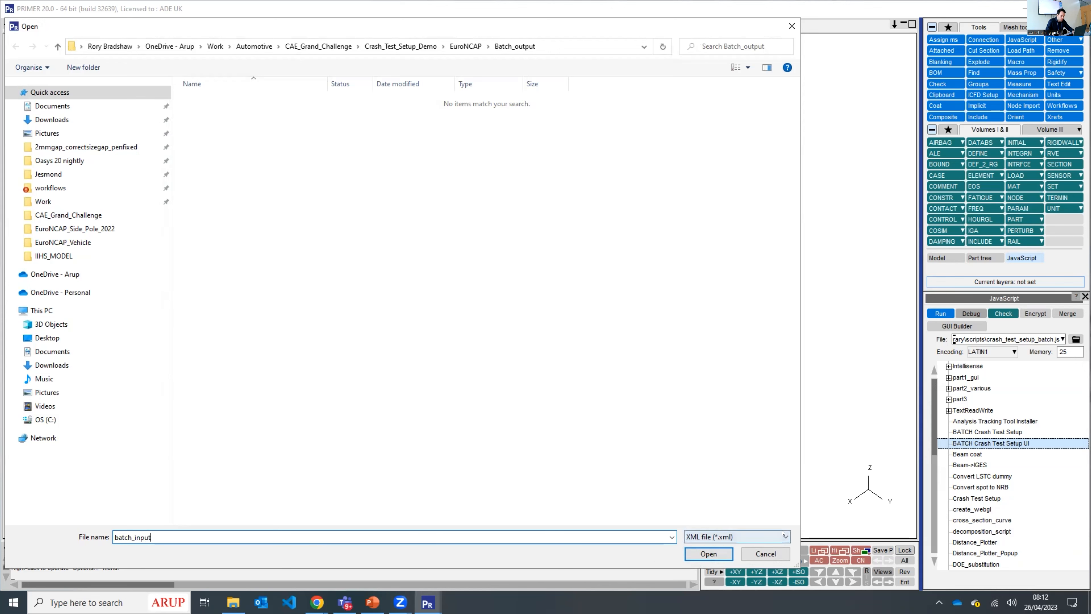
click(722, 552)
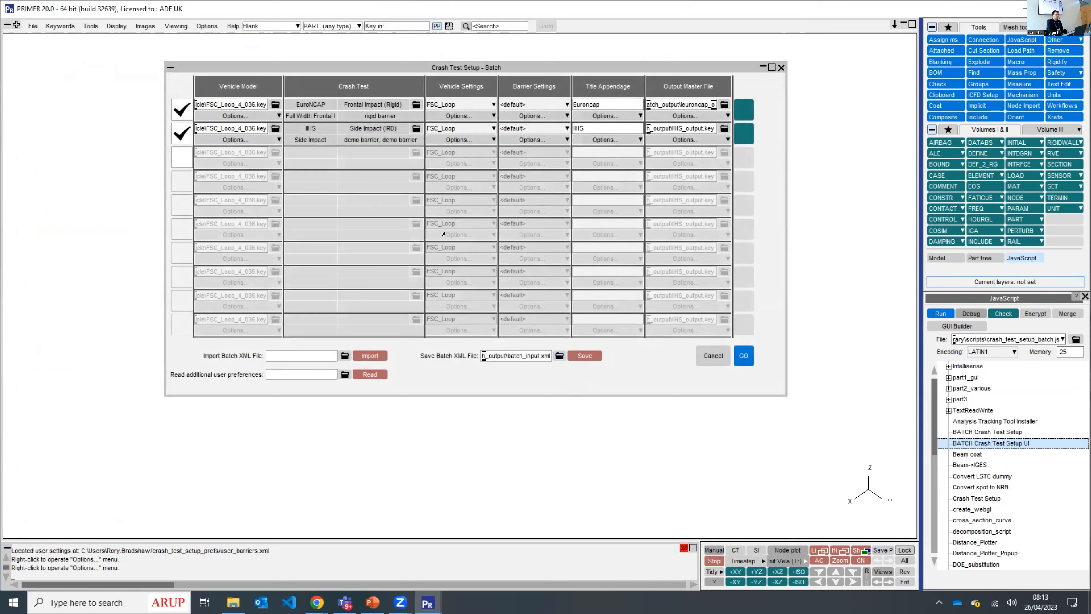
click(597, 354)
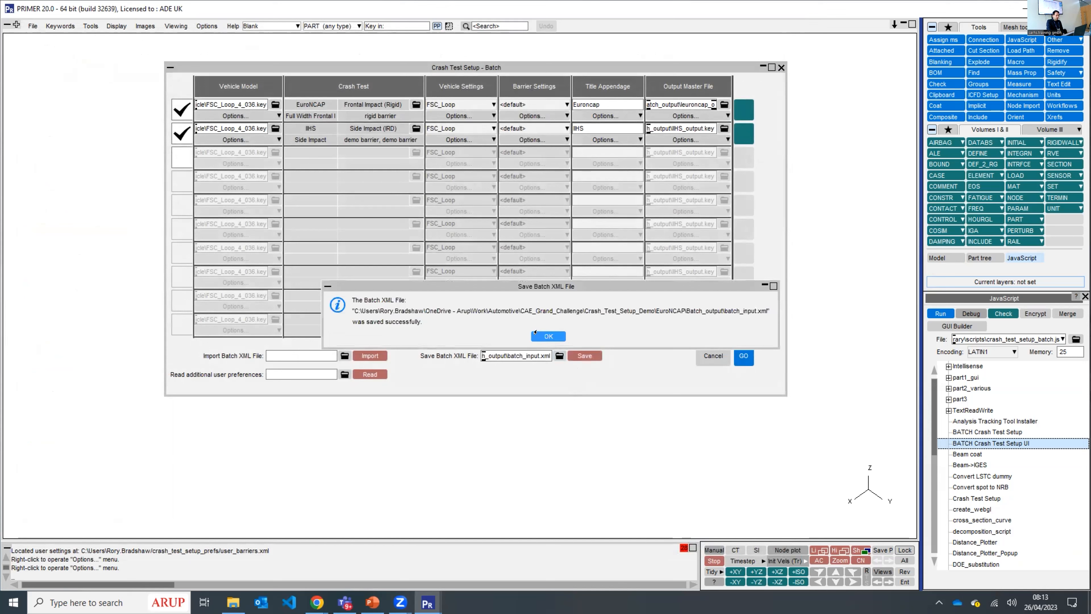
click(535, 333)
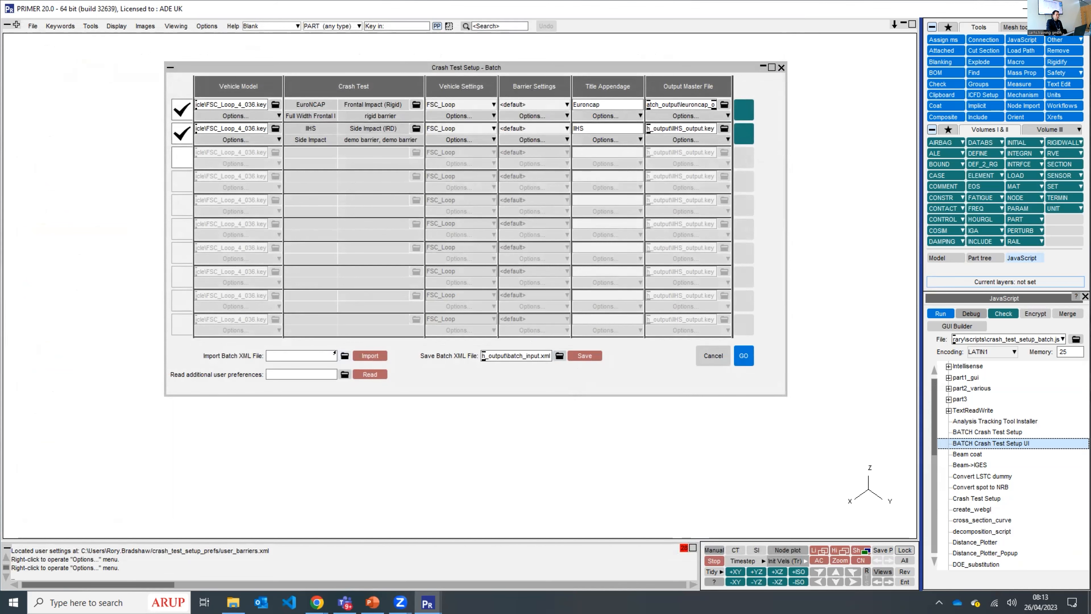
- Run the batch to generate the EuroNCAP frontal and IIHS side impact models
click(344, 356)
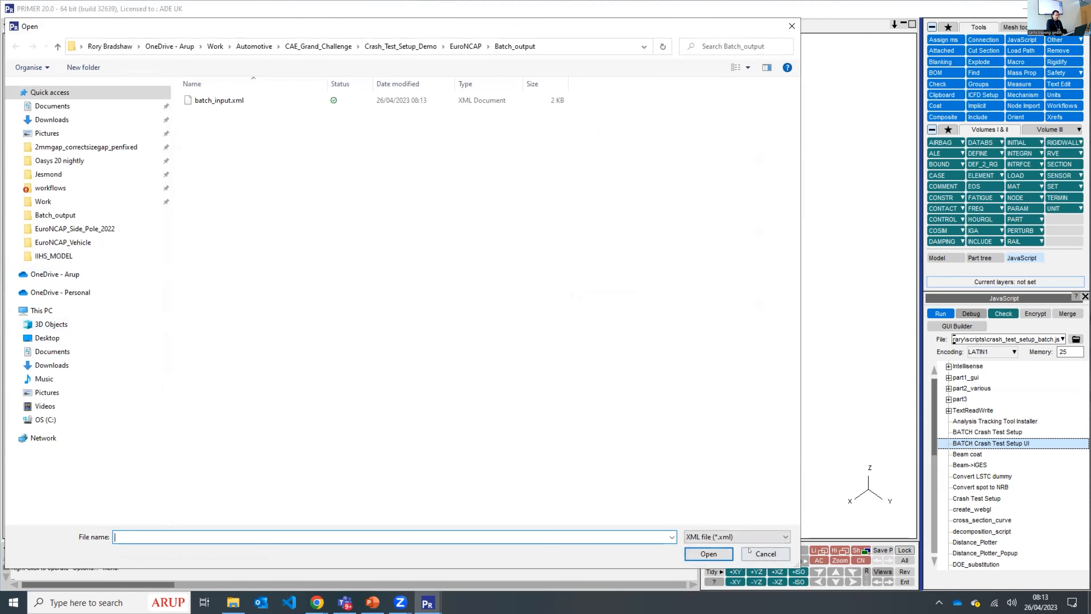
click(748, 552)
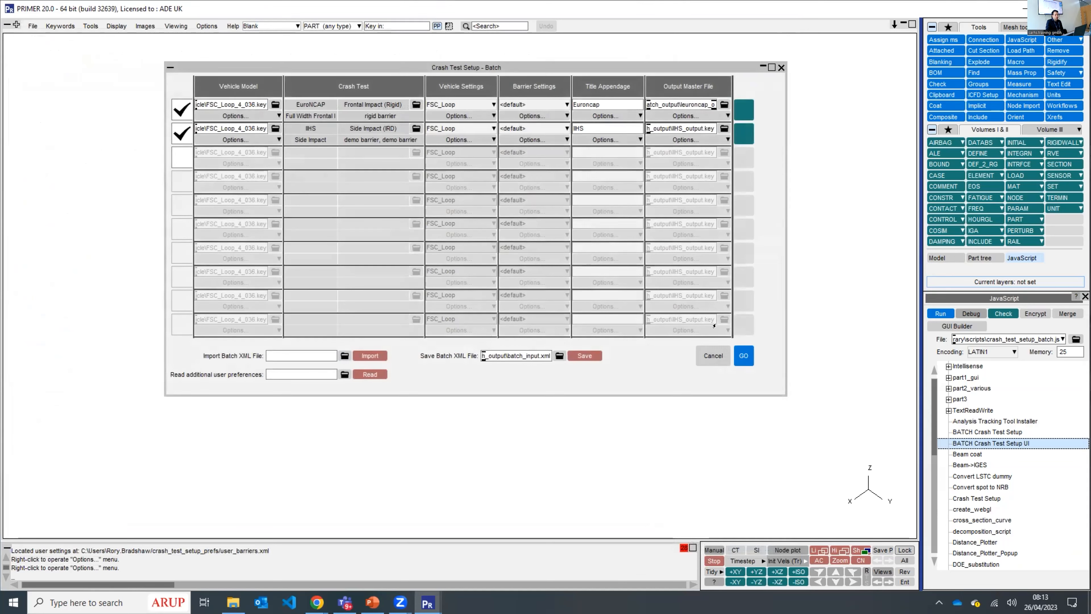
click(737, 354)
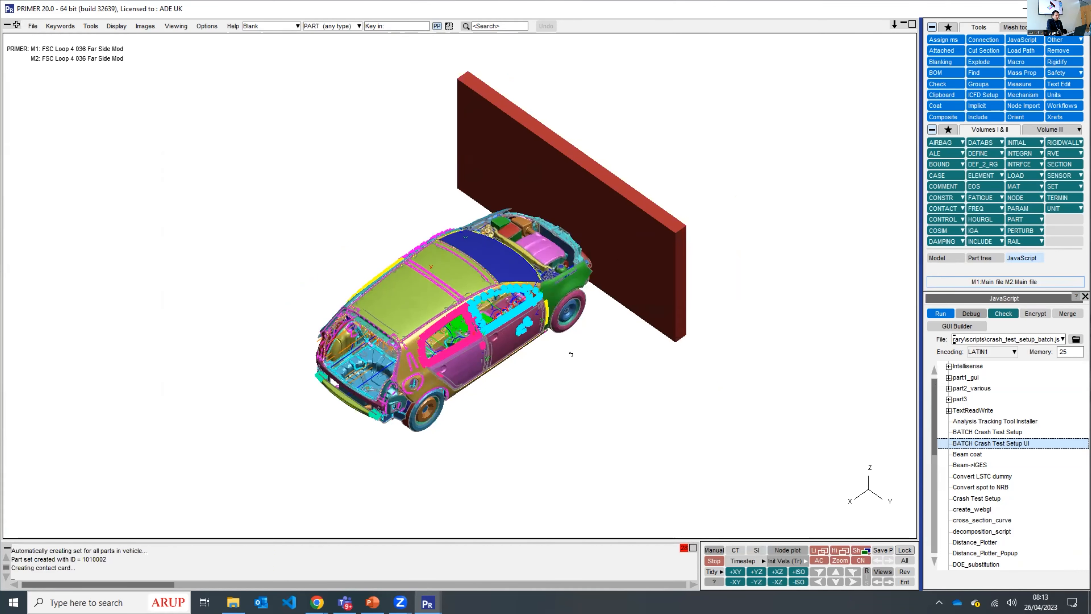
- Check the generated files in the EuroNCAP Batch_output folder in File Explorer, and dismiss the batch results in PRIMER
click(237, 604)
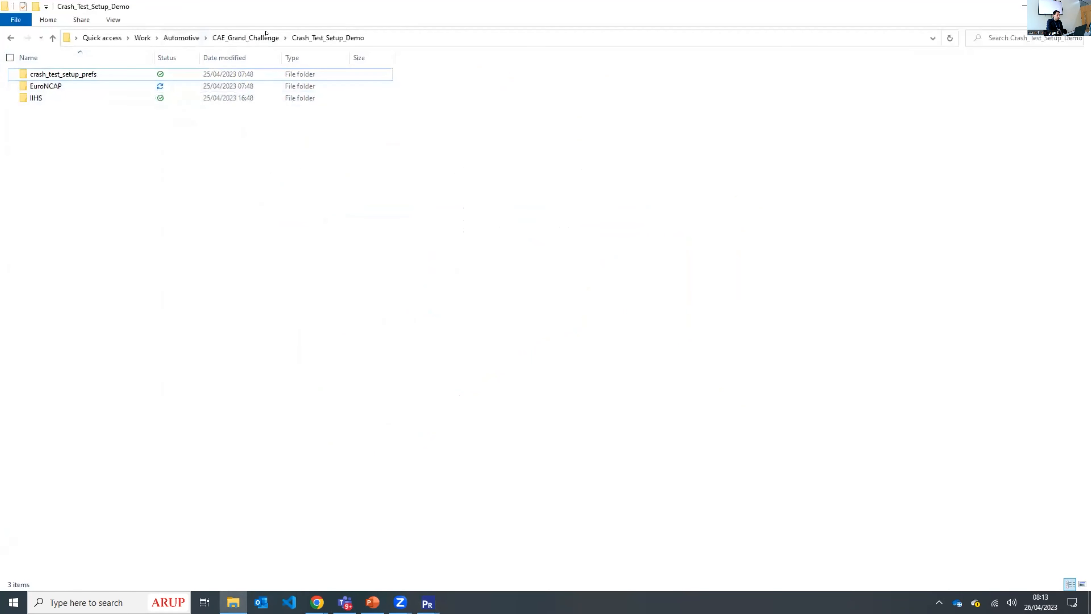
click(131, 84)
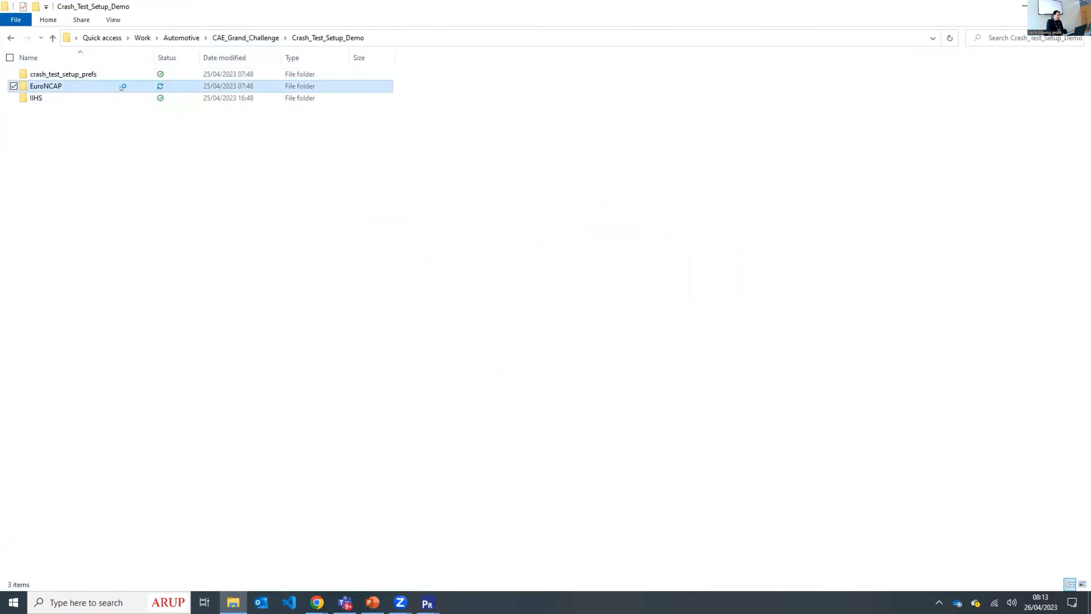
double_click(121, 86)
double_click(120, 76)
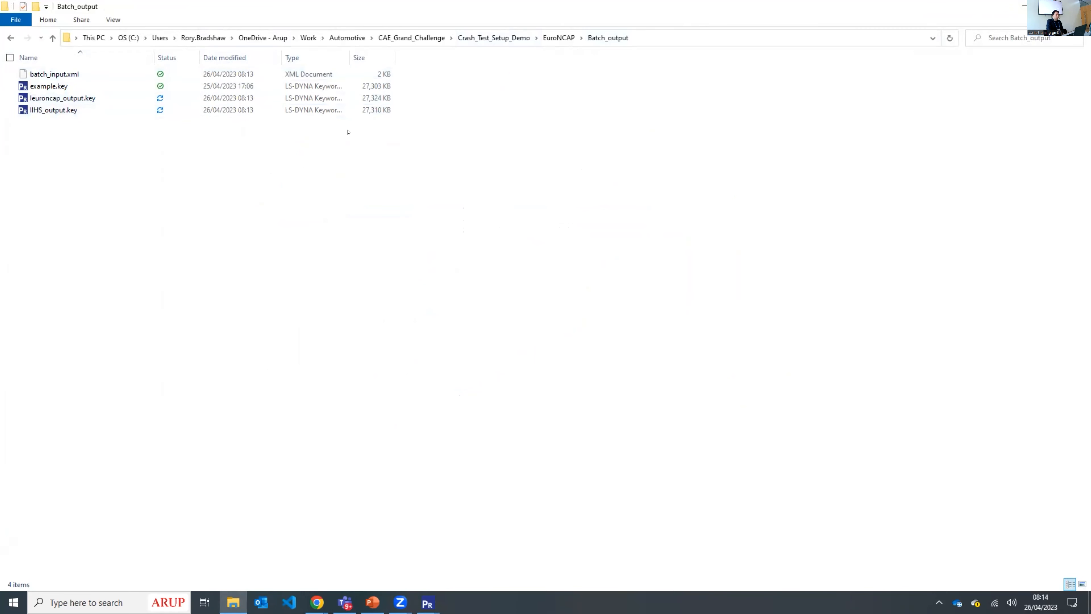
click(1021, 6)
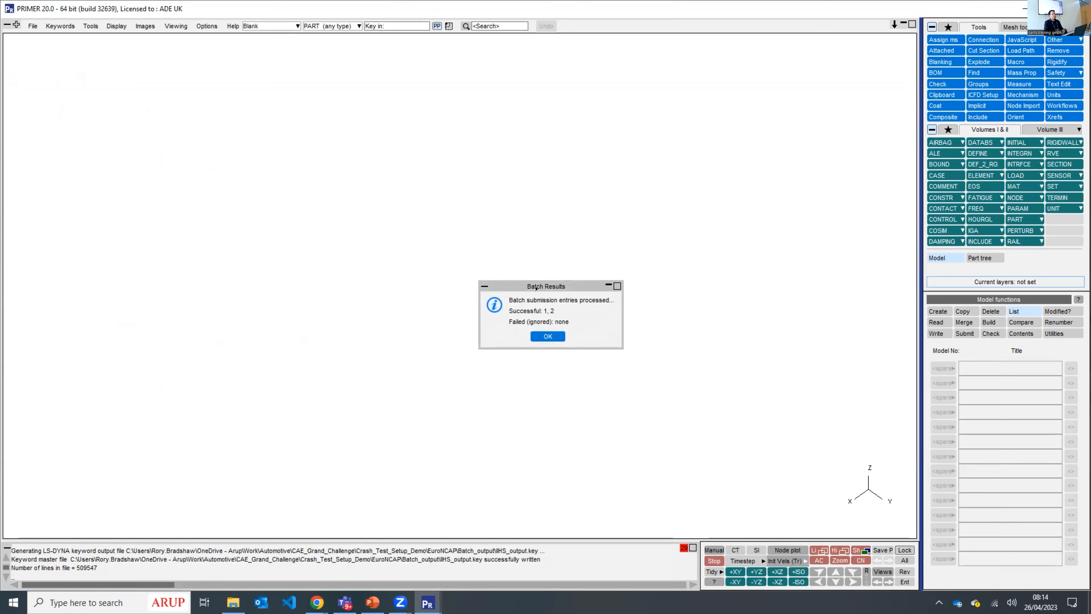
click(546, 336)
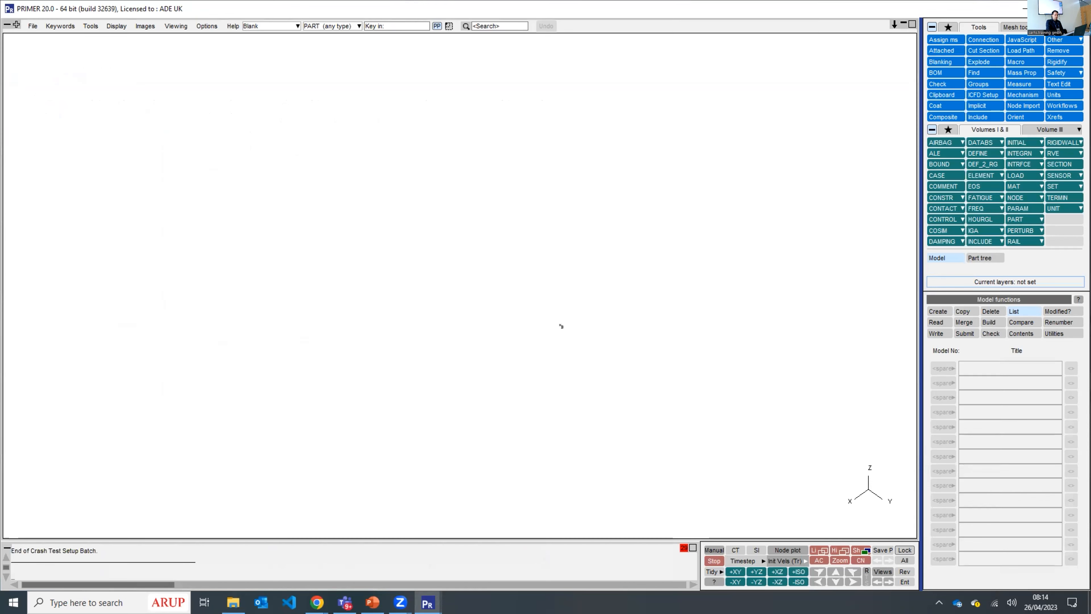
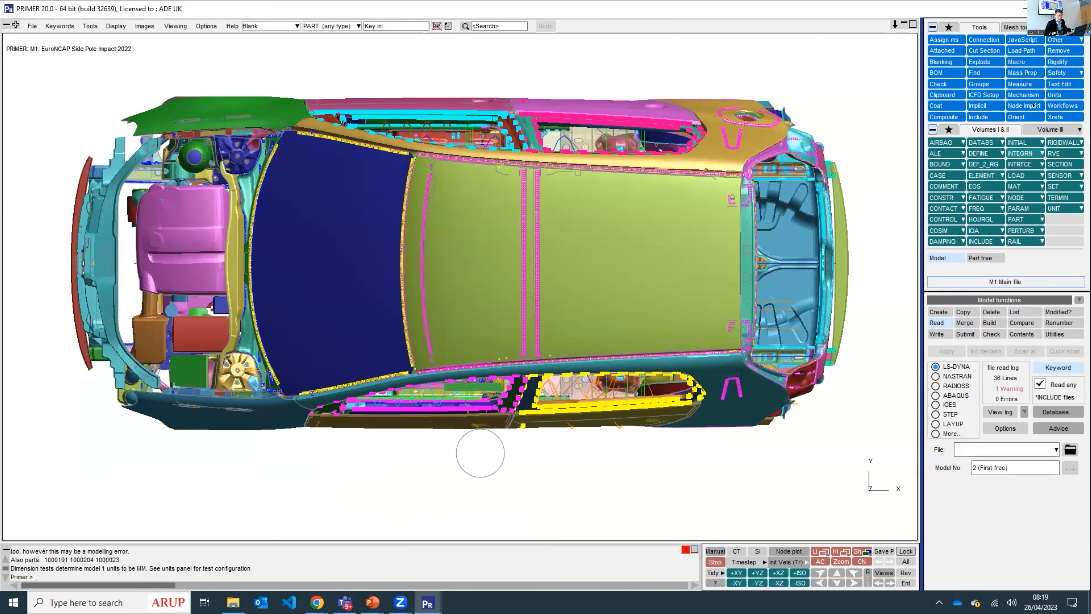
- Open the Automotive Assessments workflow and configure it for a Side Pole crash test under EuroNCAP regulation, version 2022
click(1048, 104)
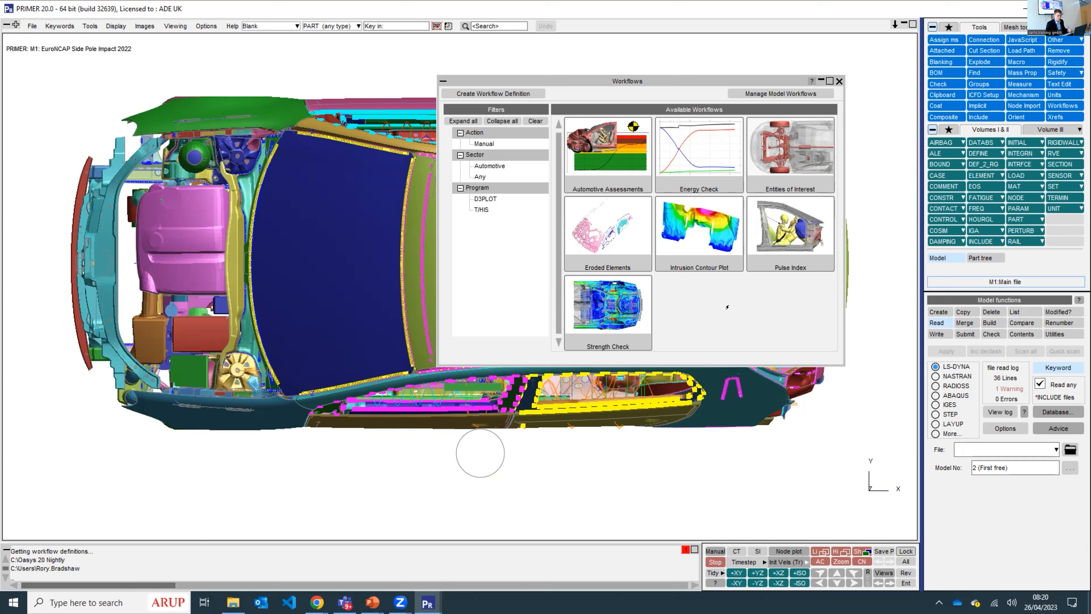
click(596, 154)
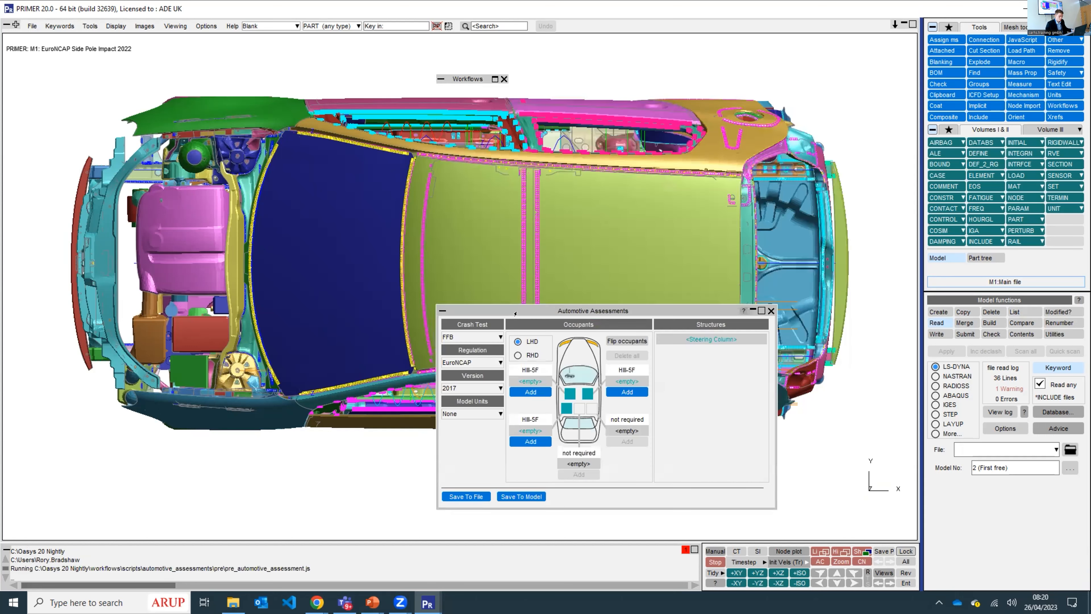
drag(515, 313, 449, 191)
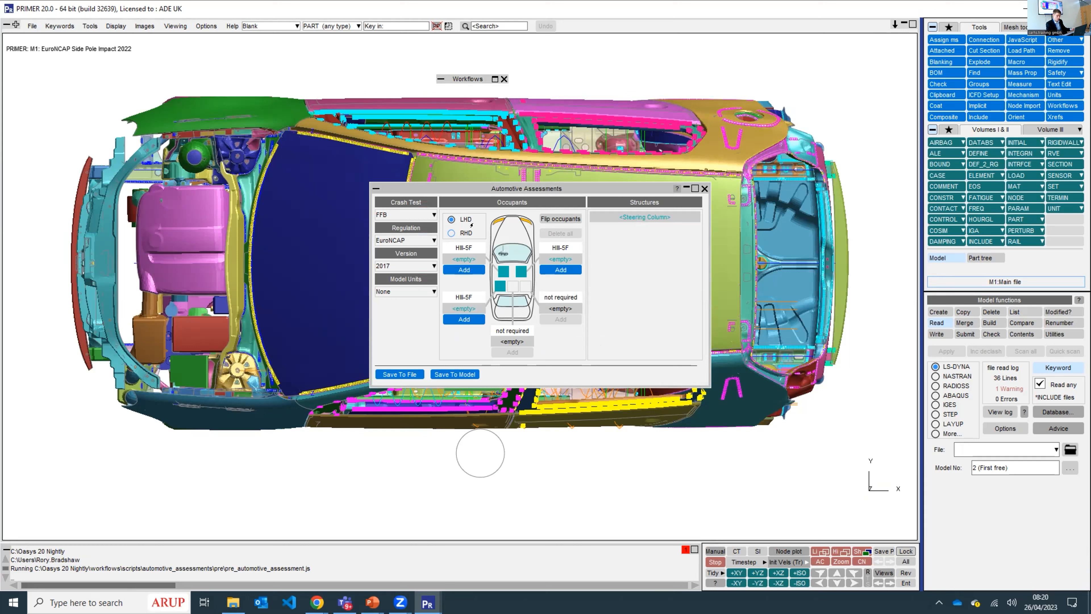
click(425, 214)
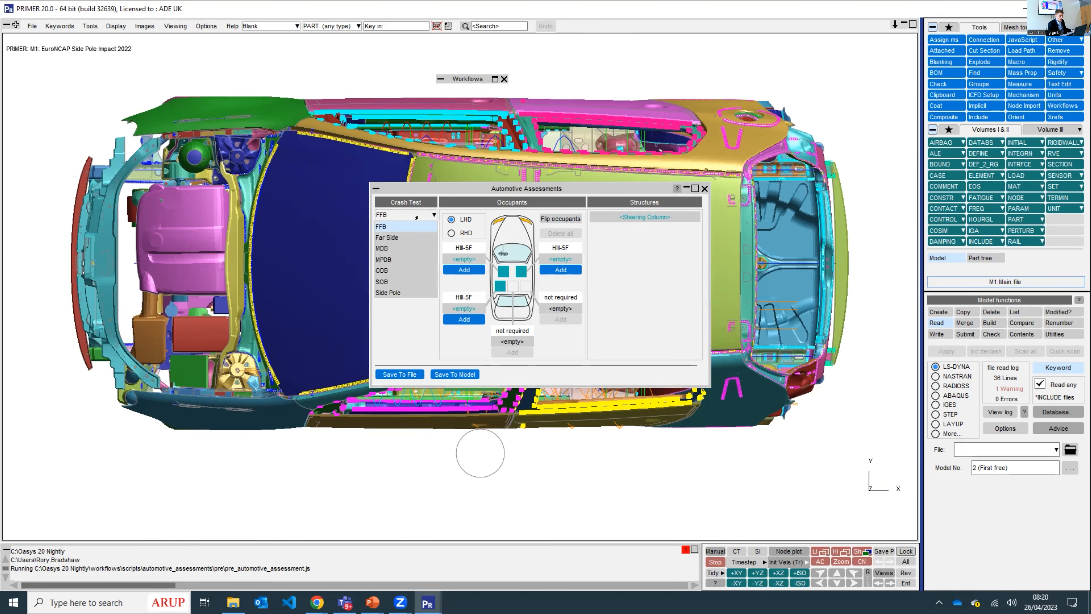
click(388, 289)
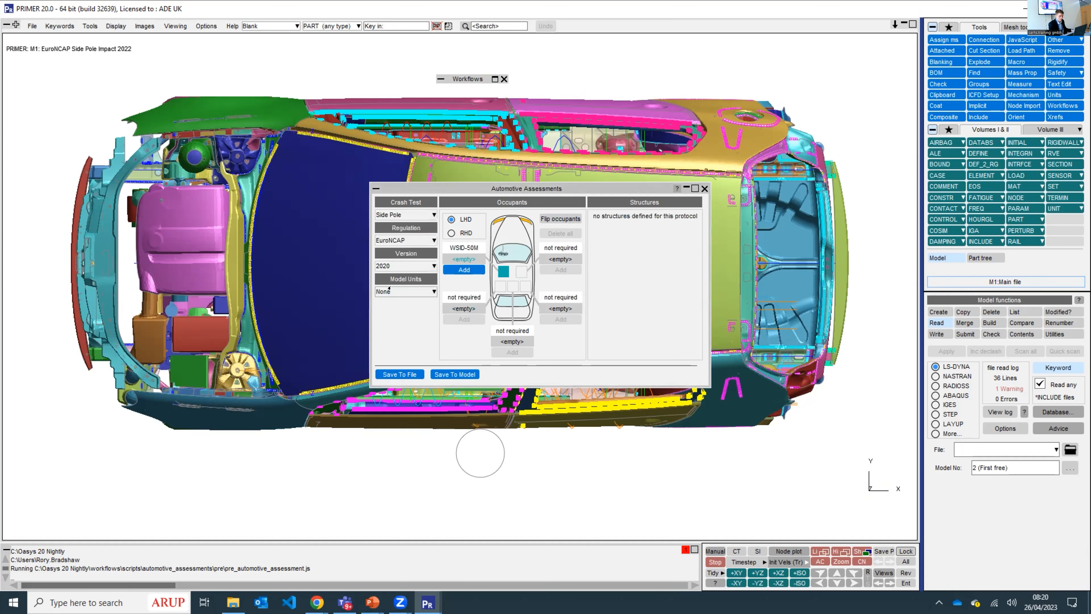
click(415, 237)
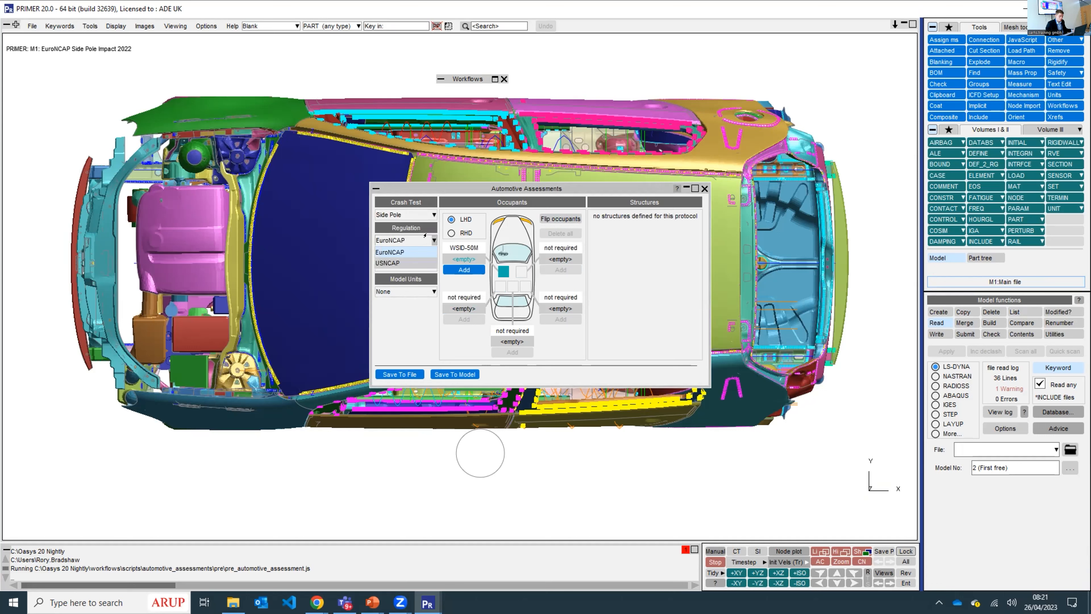
click(401, 313)
click(408, 267)
click(399, 290)
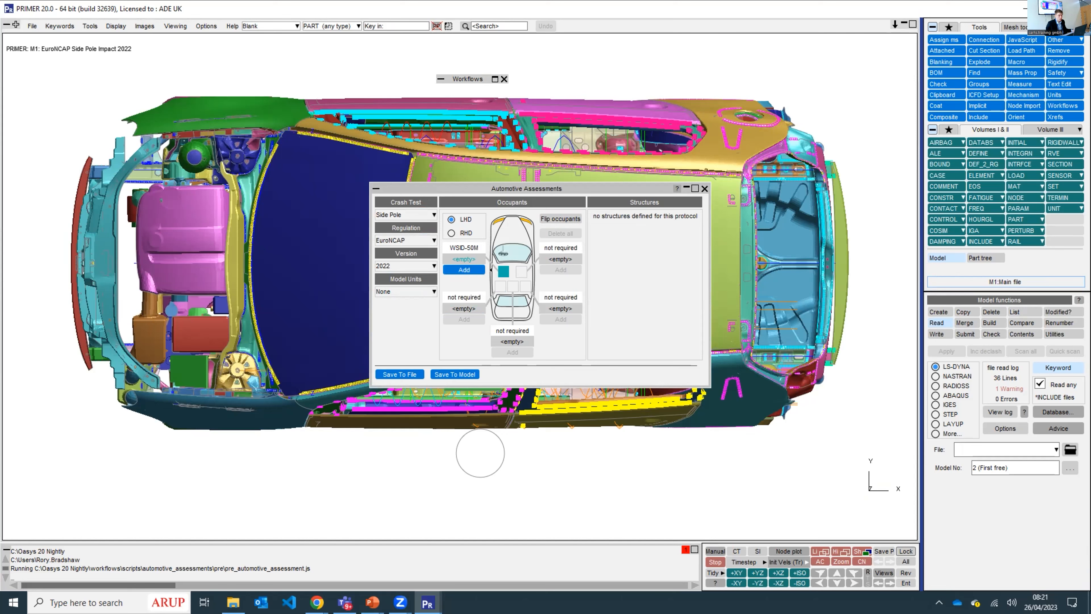
- Add the PDB WSID 50M 4.0 driver occupant with the X-accelerometer head node set to 10000000
click(482, 269)
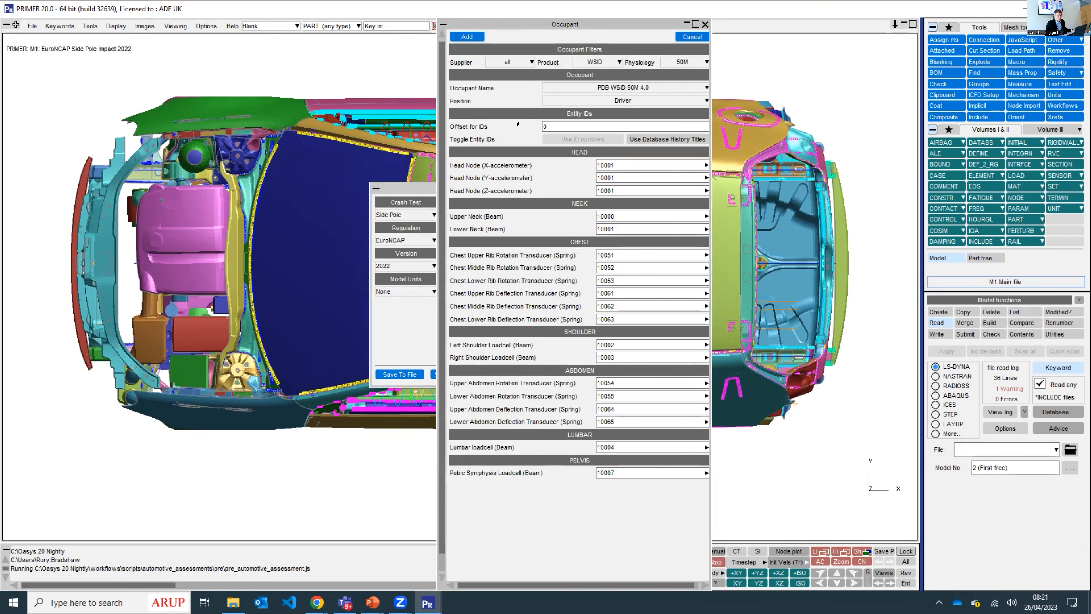
click(608, 163)
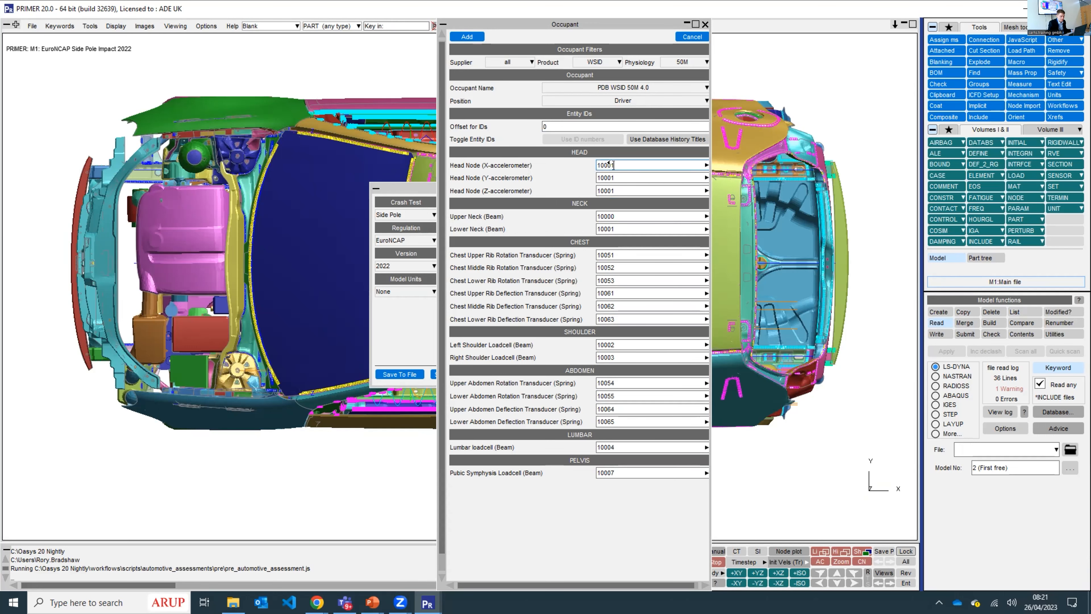
key(BackSpace)
text(0000)
key(Tab)
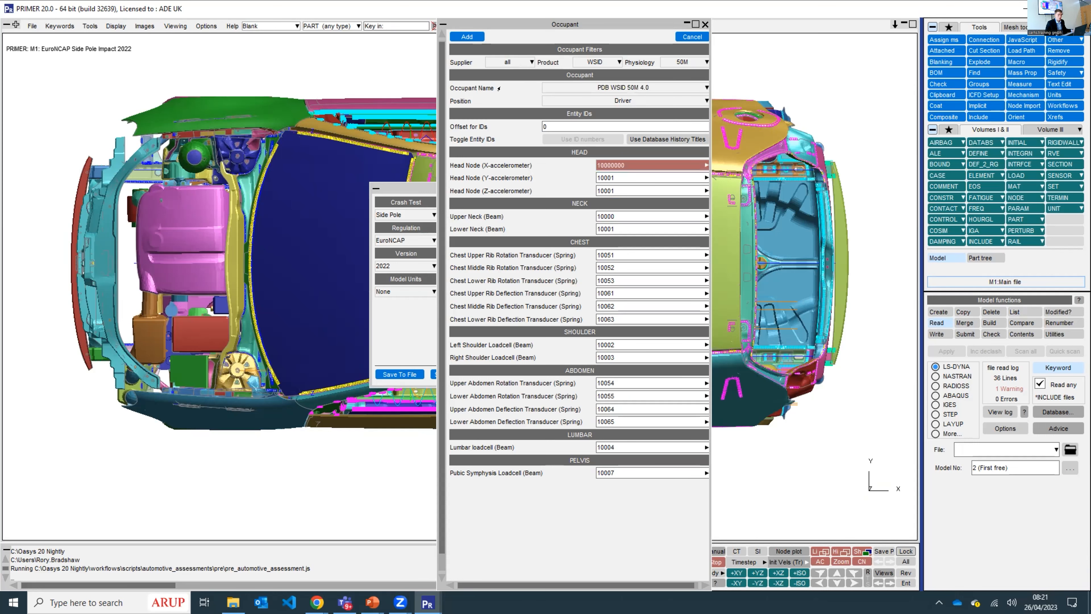
click(466, 36)
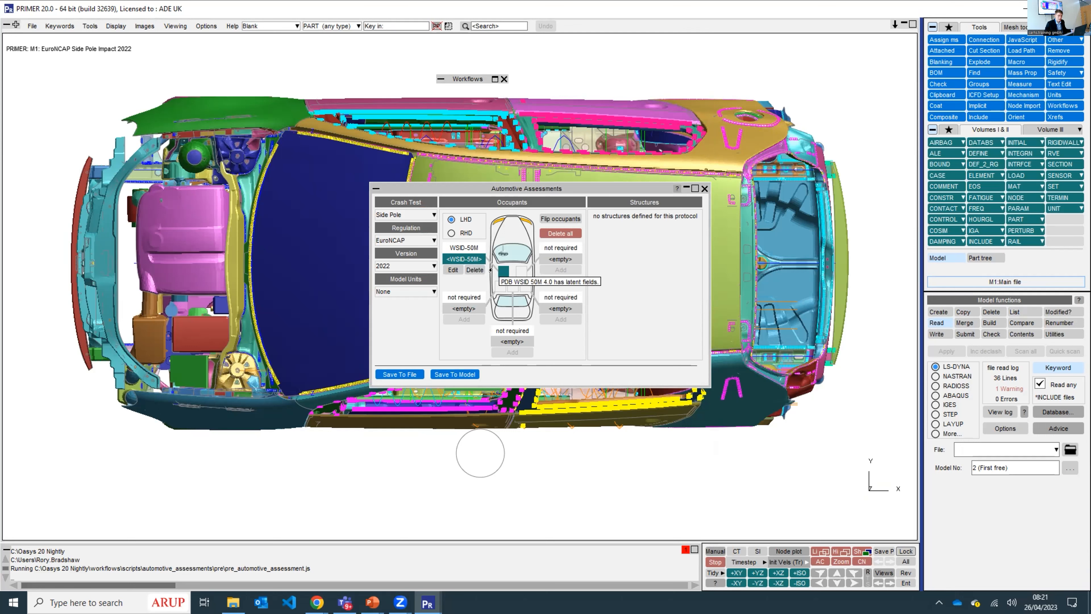
- Edit the driver occupant to set its X-accelerometer head node to 10001, and update it
click(453, 270)
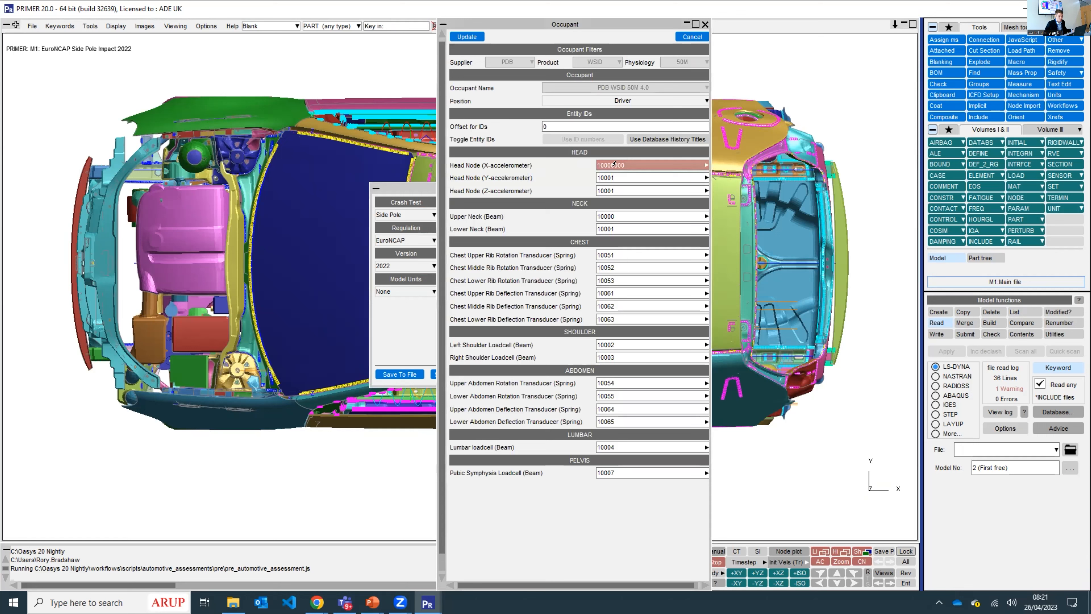
drag(625, 166, 605, 163)
key(BackSpace)
key(BackSpace)
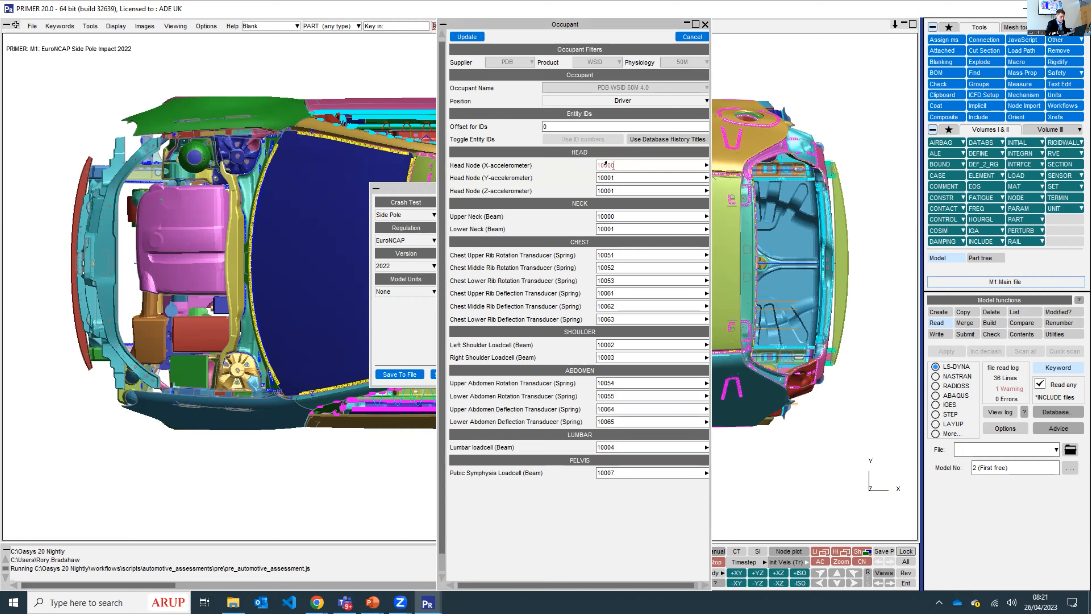
text(1)
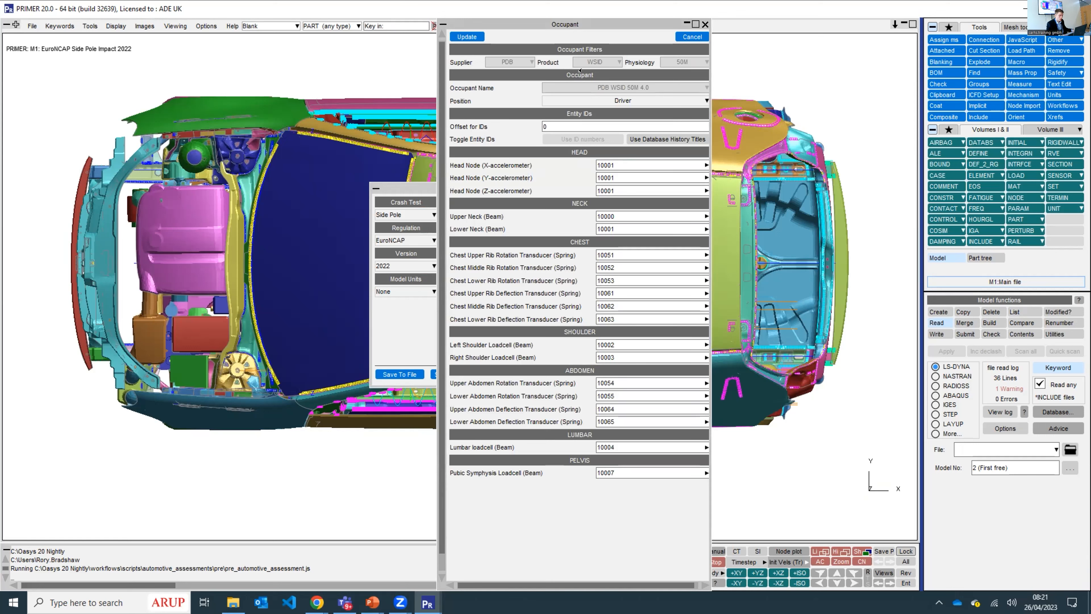
click(461, 35)
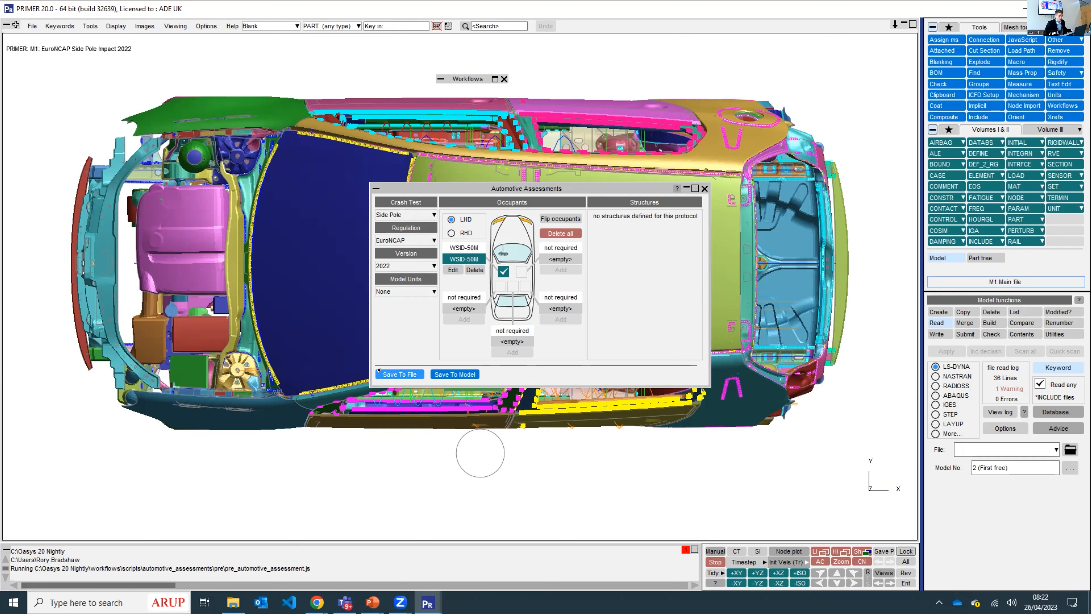
- Set the assessment's model units to U2 (mm,T,s)
click(400, 374)
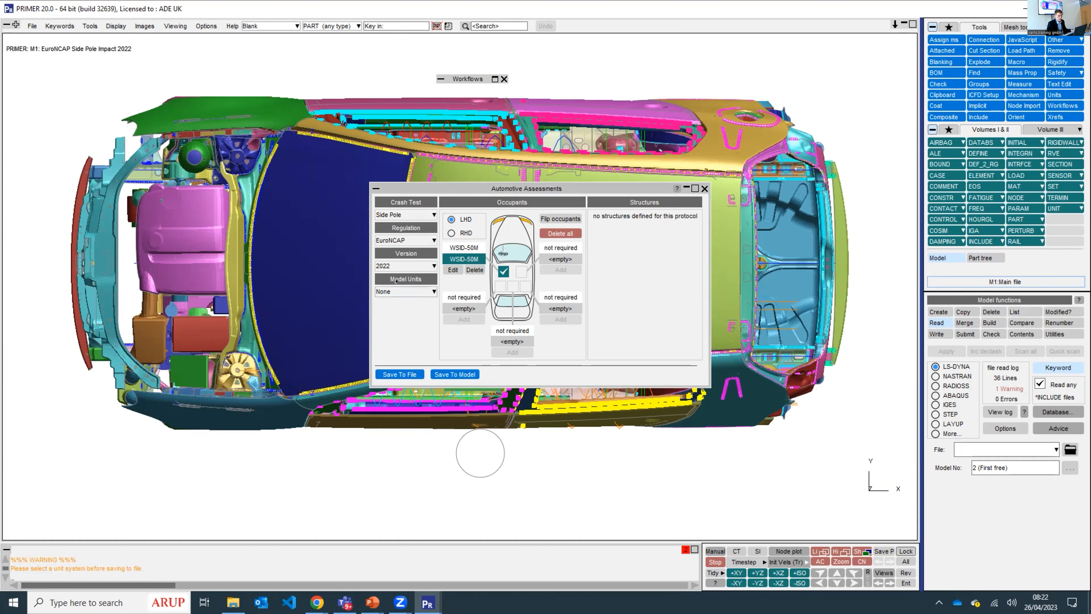
click(397, 290)
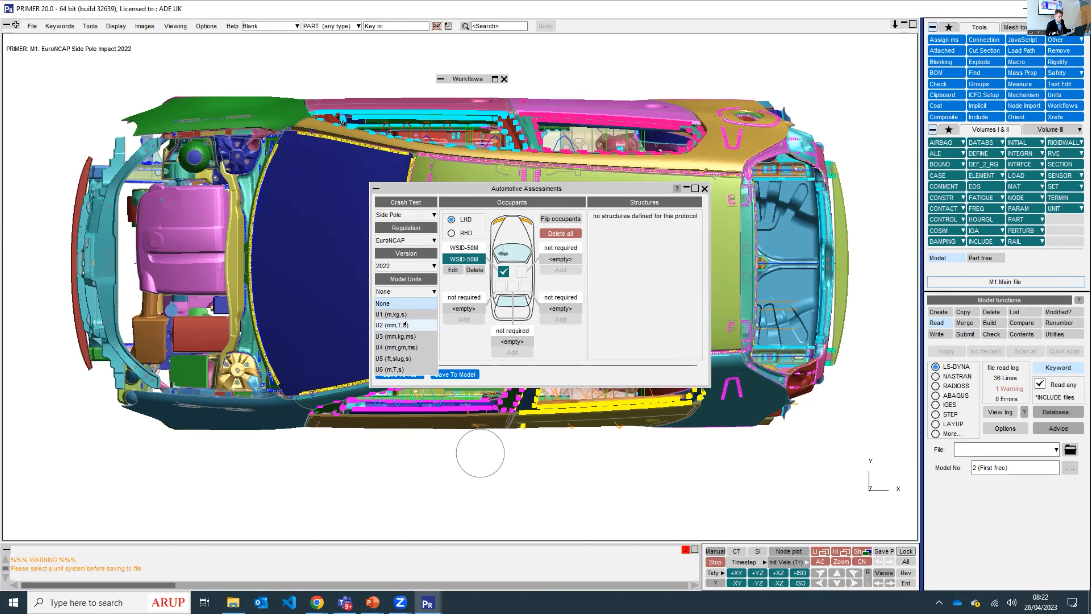
click(405, 325)
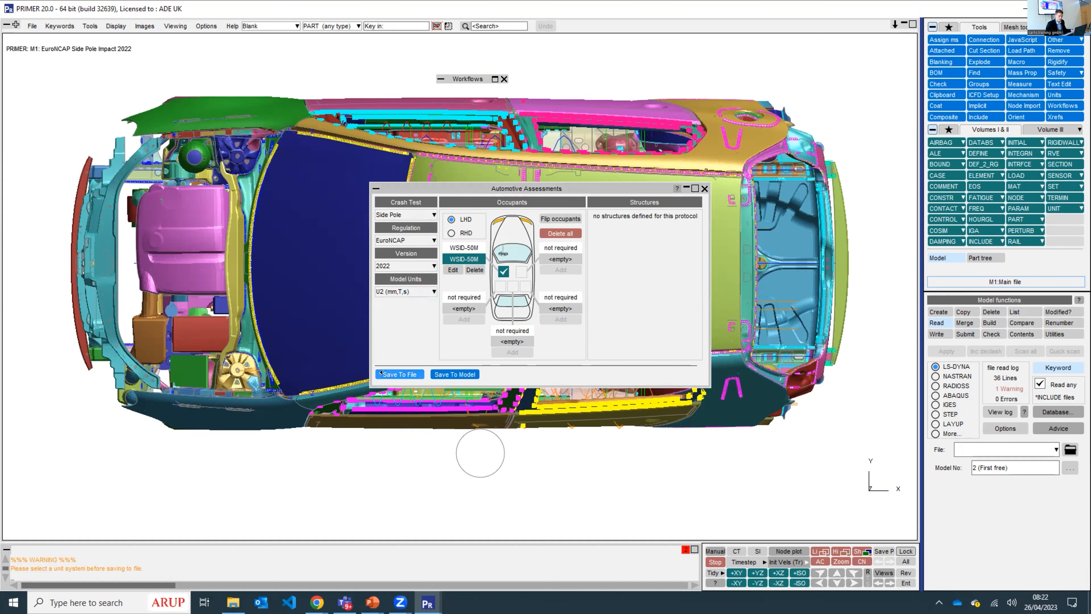
- Save the assessment definition as EuroNCAP_side_POLE_2022.json in the EuroNCAP_Side_Pole_2022 folder
click(381, 372)
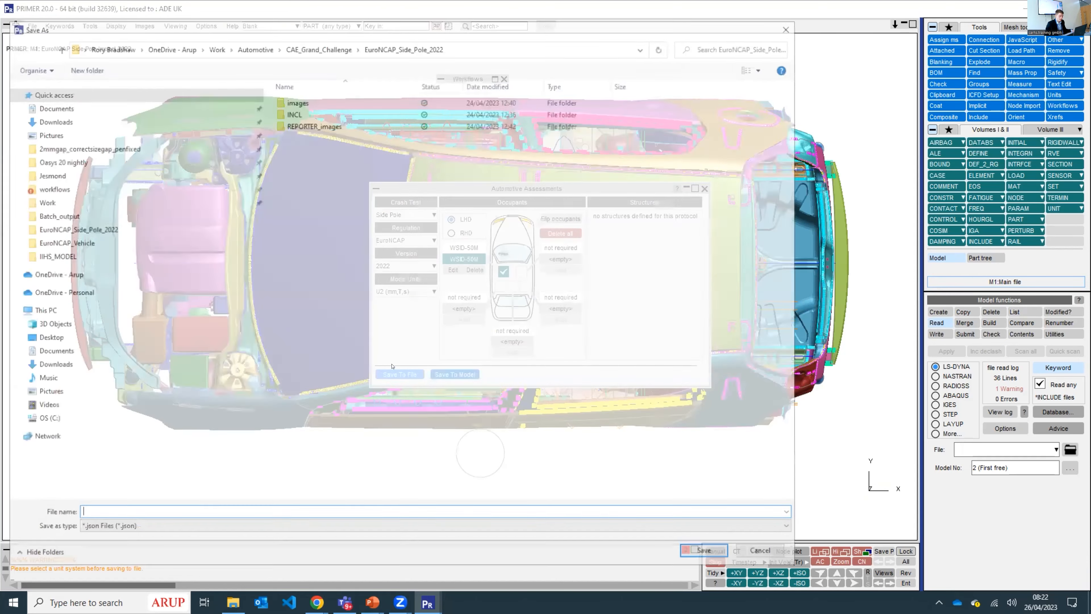
click(138, 529)
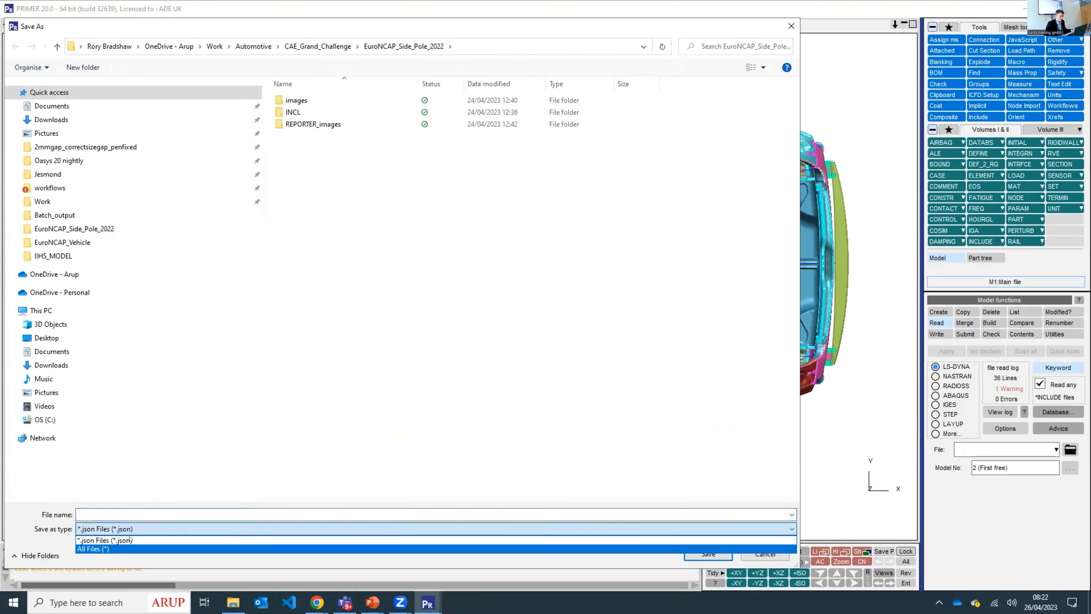
click(99, 544)
click(328, 171)
click(149, 529)
click(149, 540)
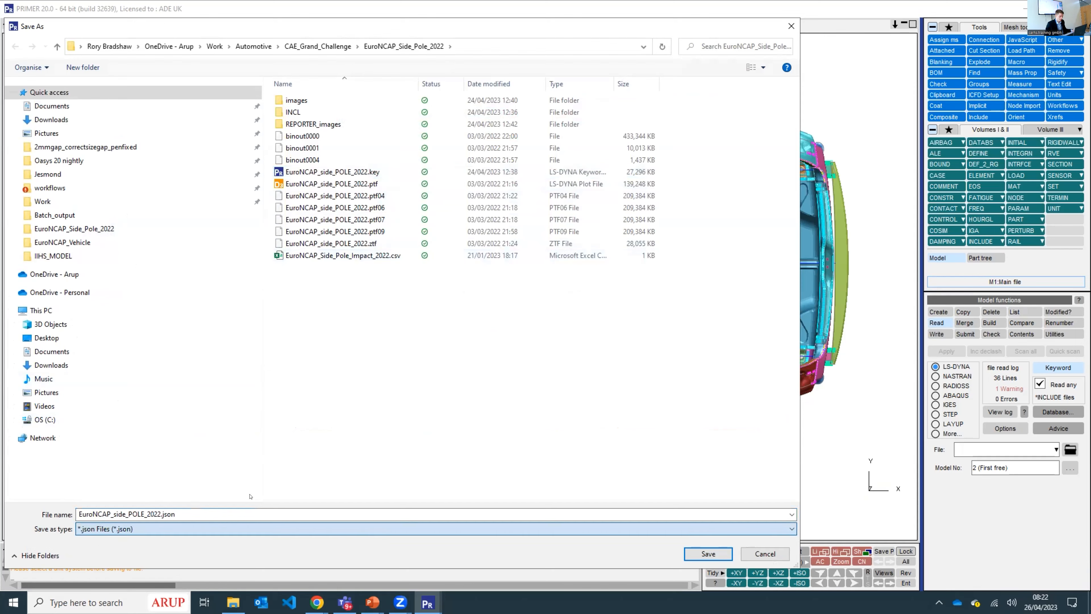
click(703, 554)
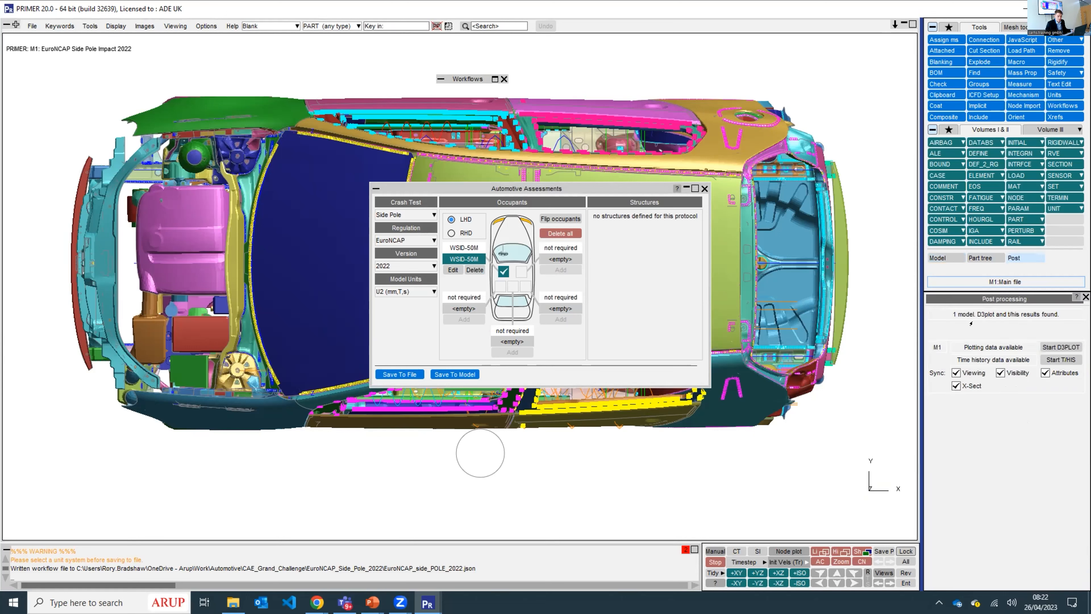
- Start T/HIS with the model's results and open its Automotive Assessments workflow with EuroNCAP rating version 2022
click(1047, 359)
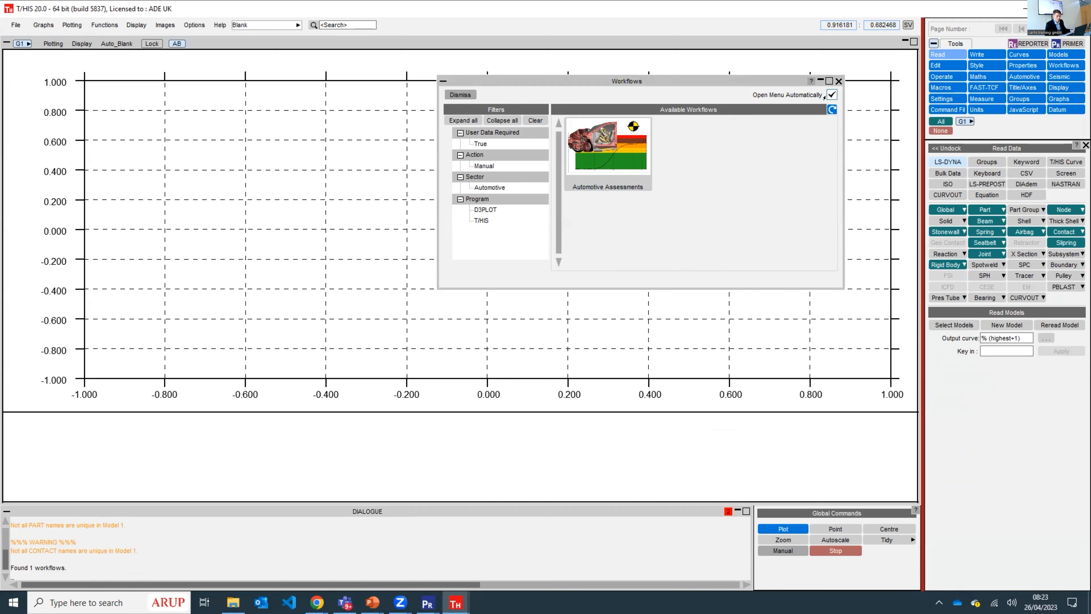
click(599, 152)
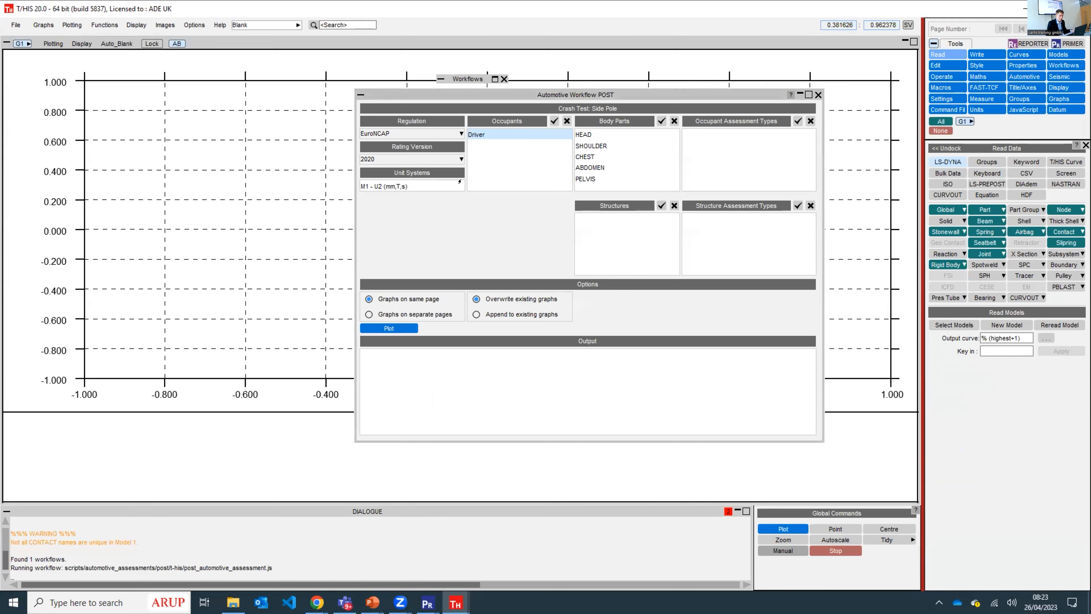
click(442, 160)
click(408, 182)
- Plot HEAD_HIC and HEAD_PEAK_ACCELERATION for the driver's head, and view the head acceleration graph
click(573, 134)
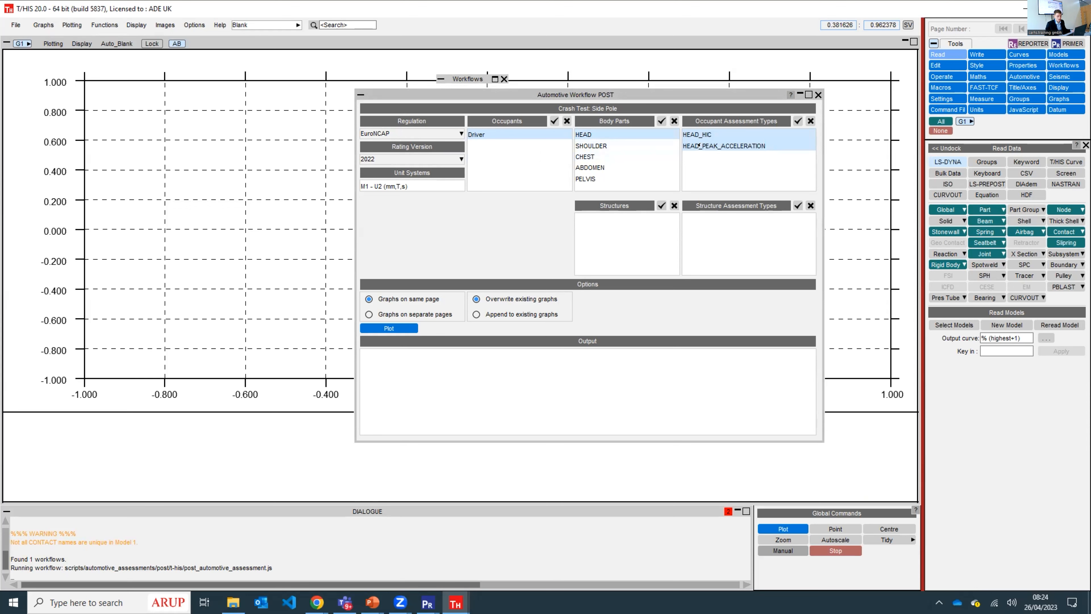
click(698, 134)
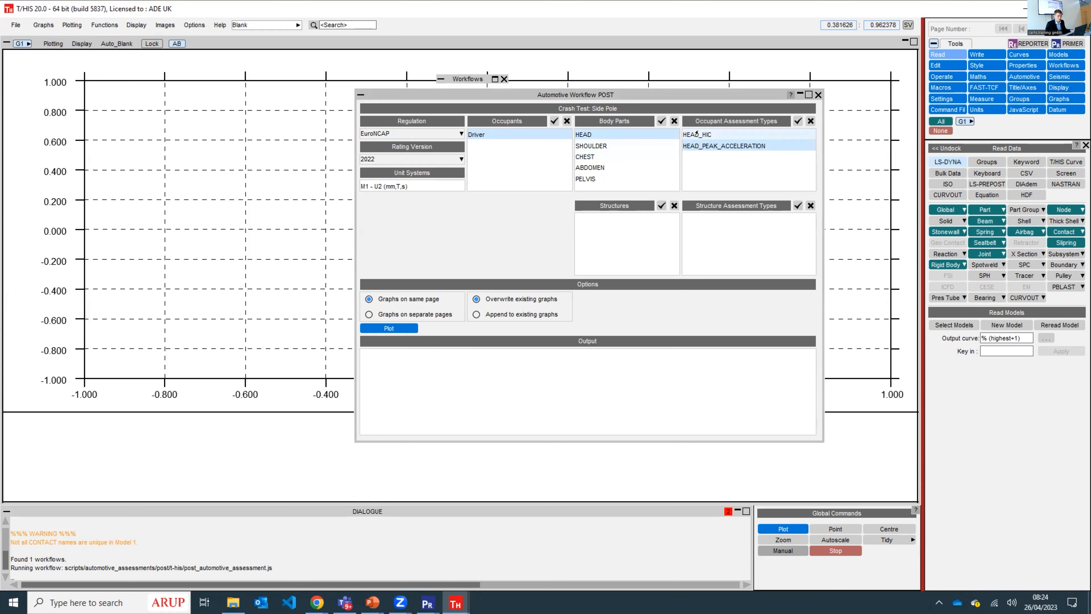
click(704, 134)
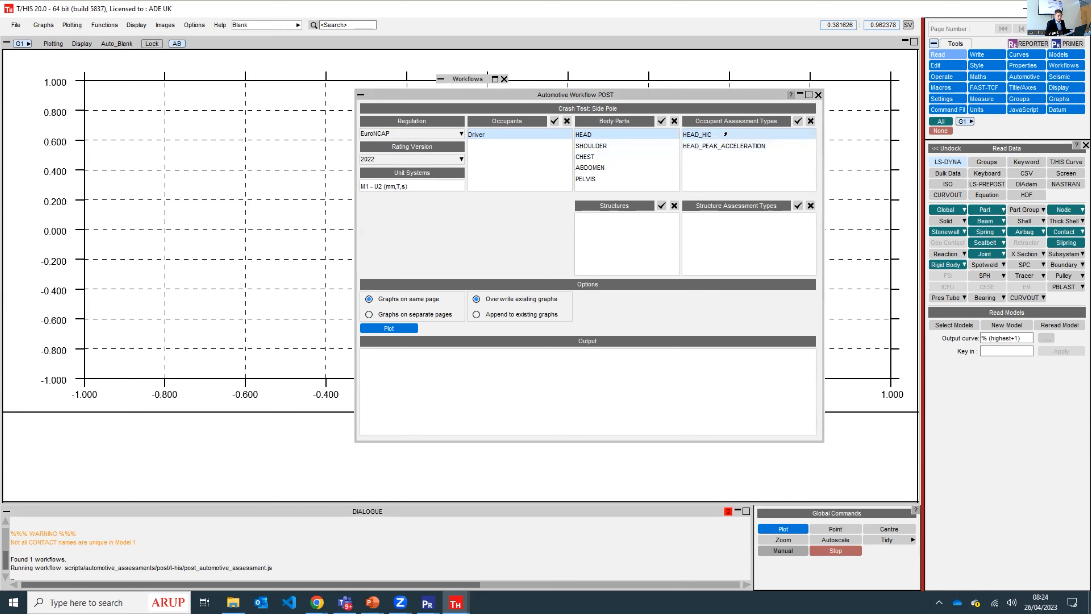
click(798, 121)
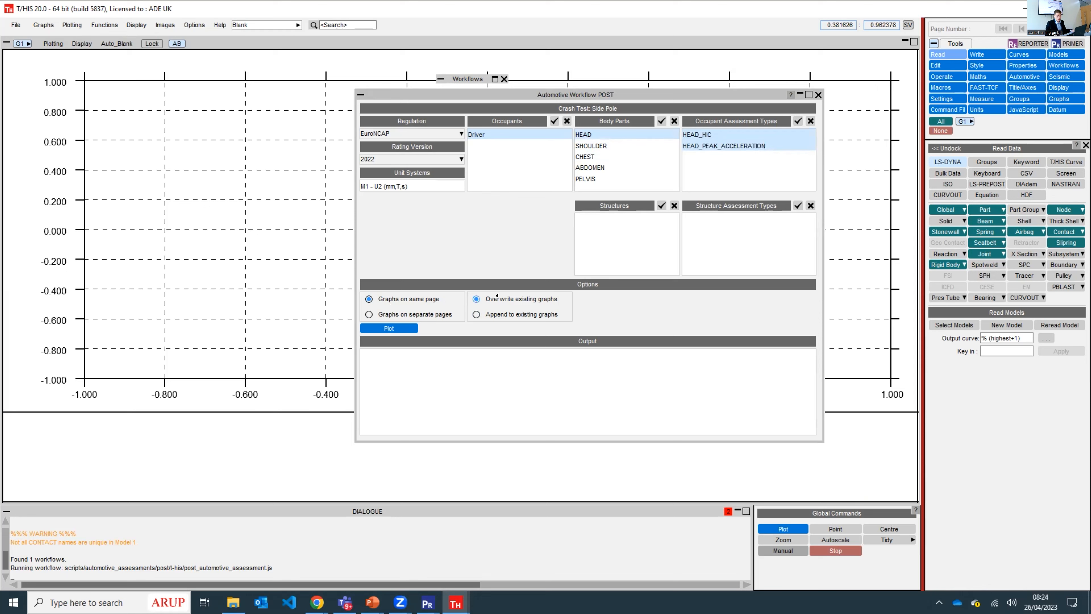
click(398, 329)
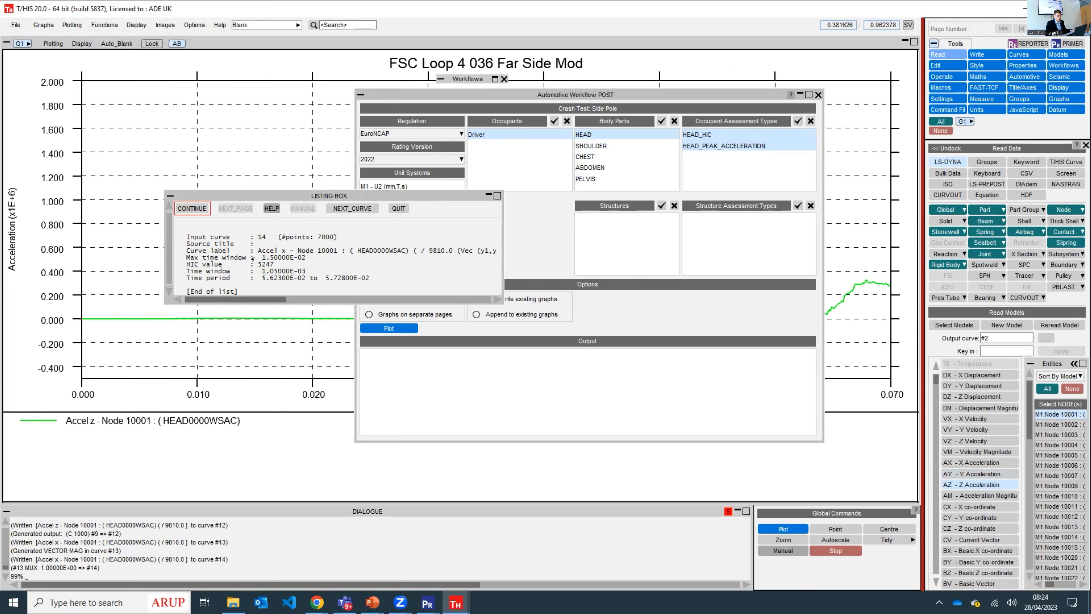
click(192, 208)
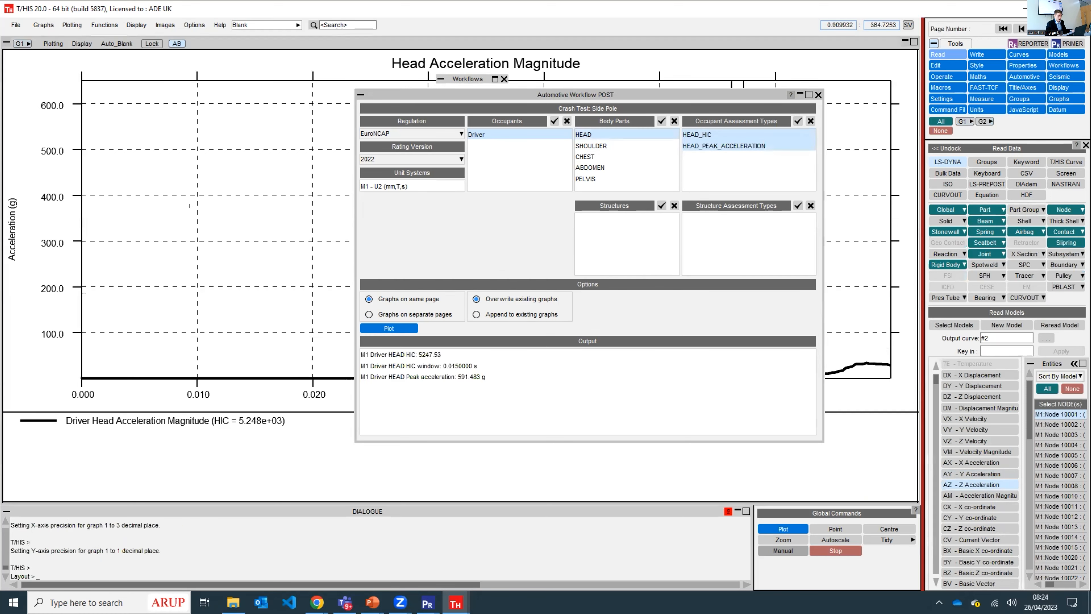
drag(551, 98, 165, 97)
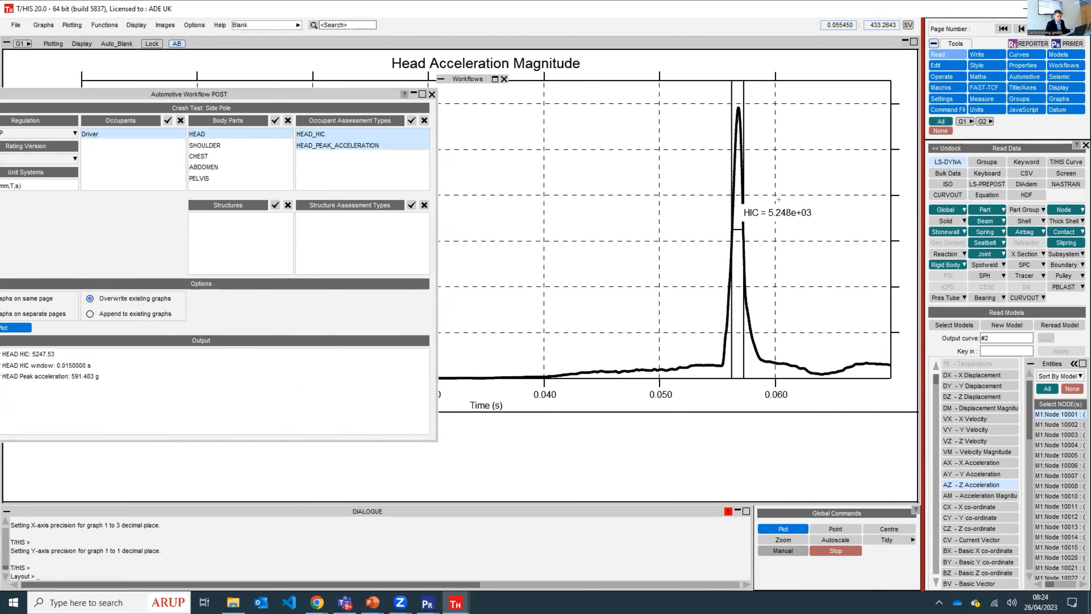
drag(635, 81, 644, 87)
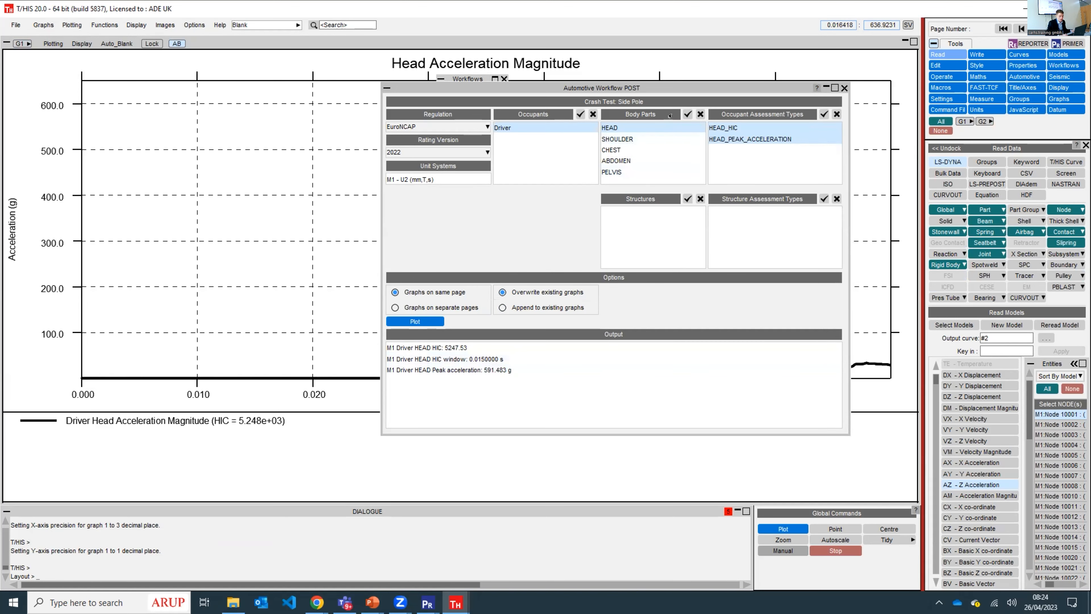
- Plot all the driver's shoulder, chest, abdomen and pelvis assessments, appended to the existing graphs on the same page
click(687, 114)
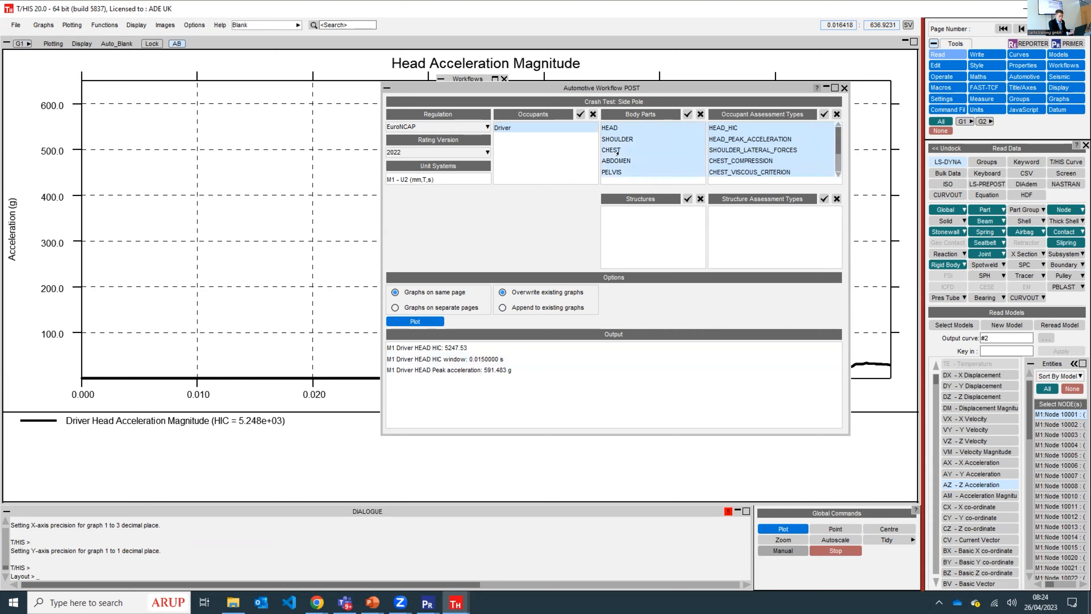
click(608, 128)
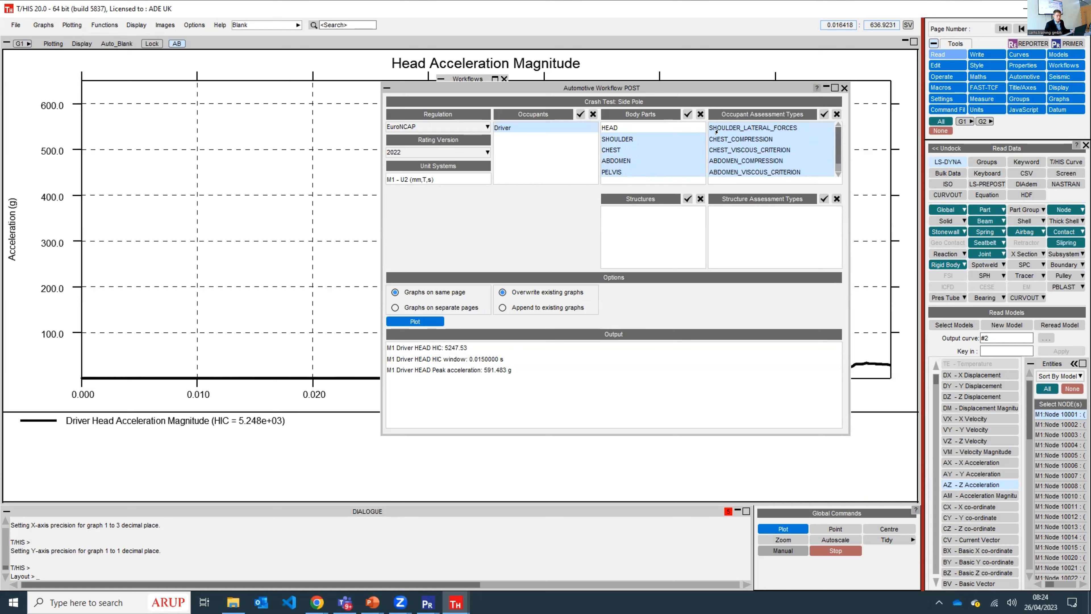
scroll(754, 143, down, 1)
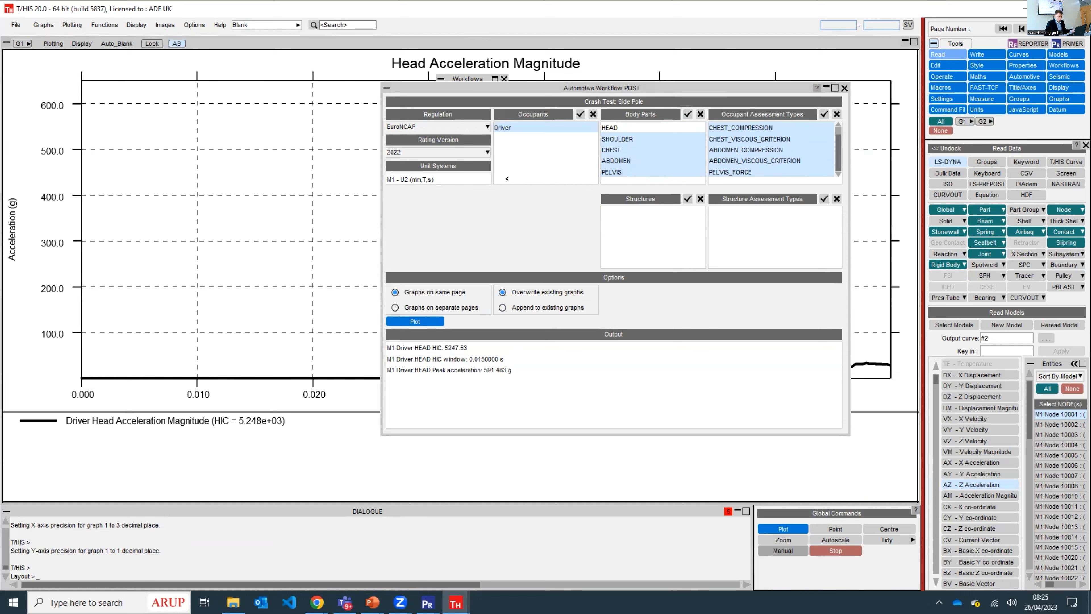
click(502, 307)
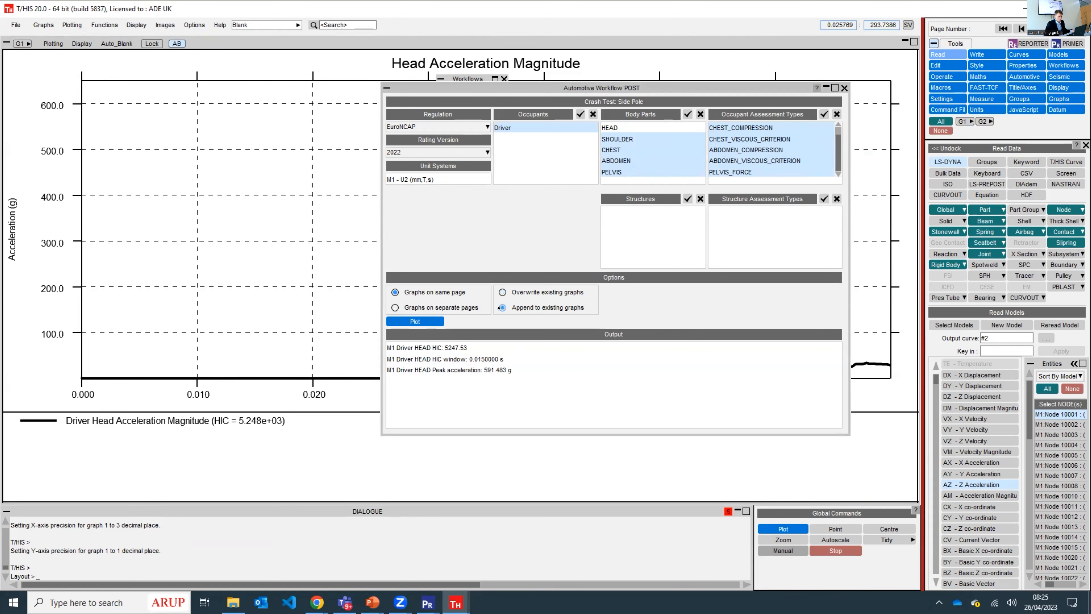
click(415, 321)
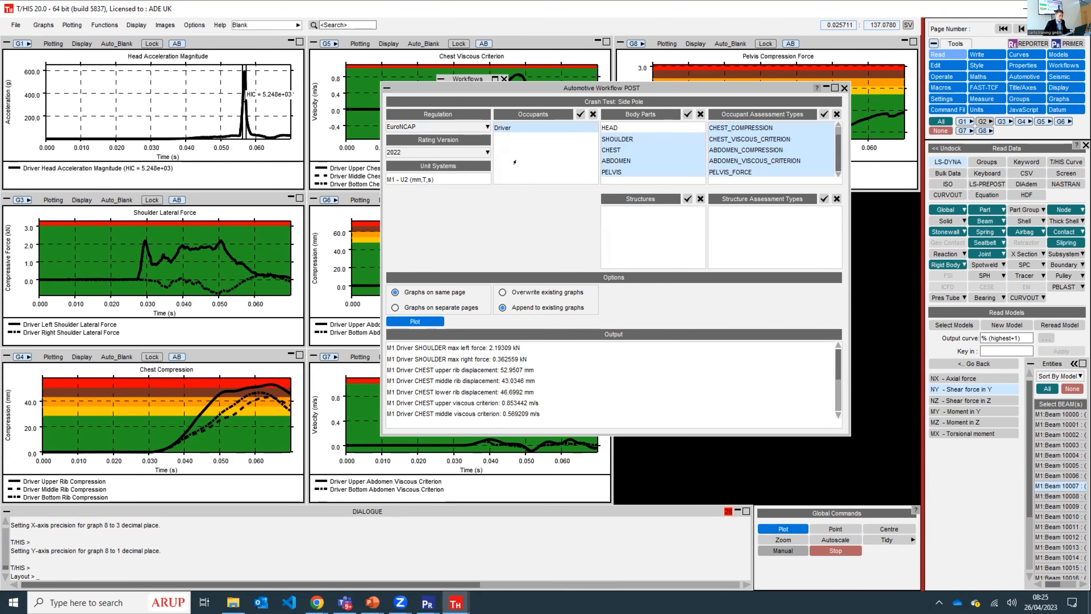
- Move the workflow windows off the graphs and colour the Driver Upper Chest Viscous Criterion curve blue
drag(527, 88, 784, 227)
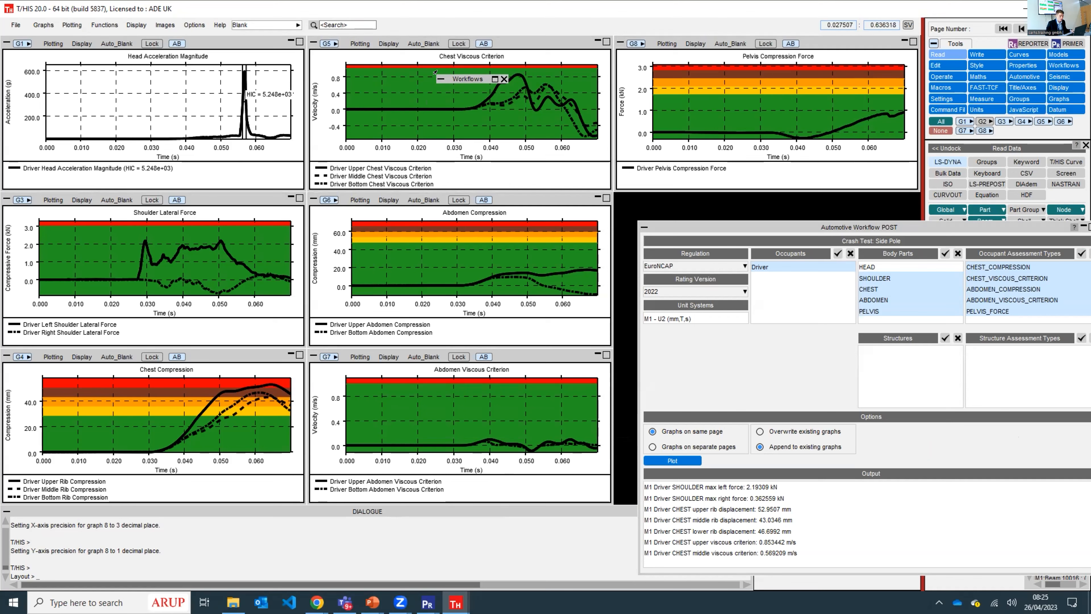
drag(464, 79, 36, 58)
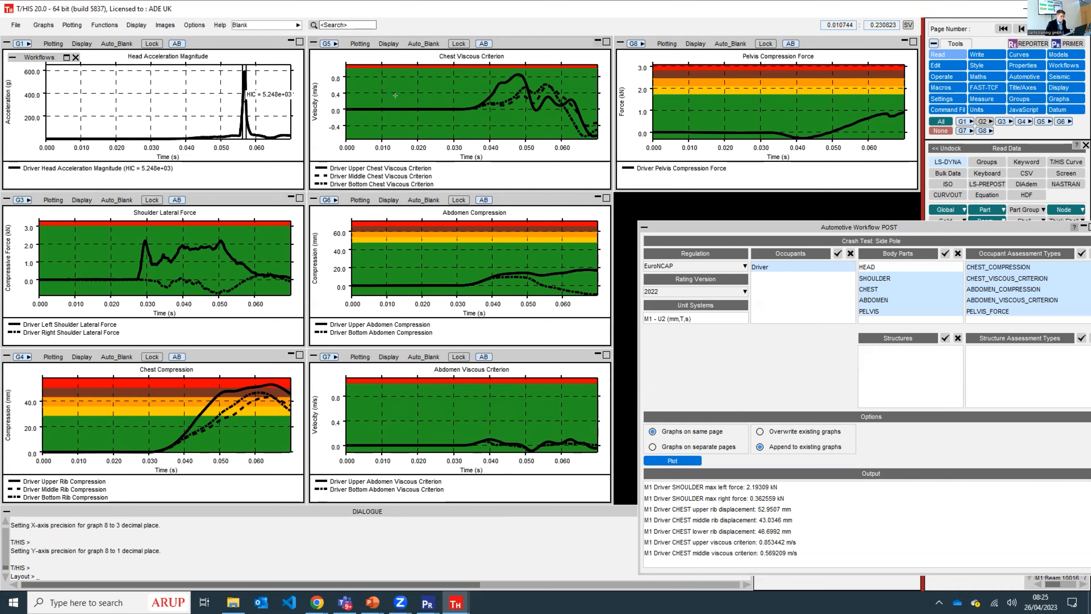
right_click(488, 85)
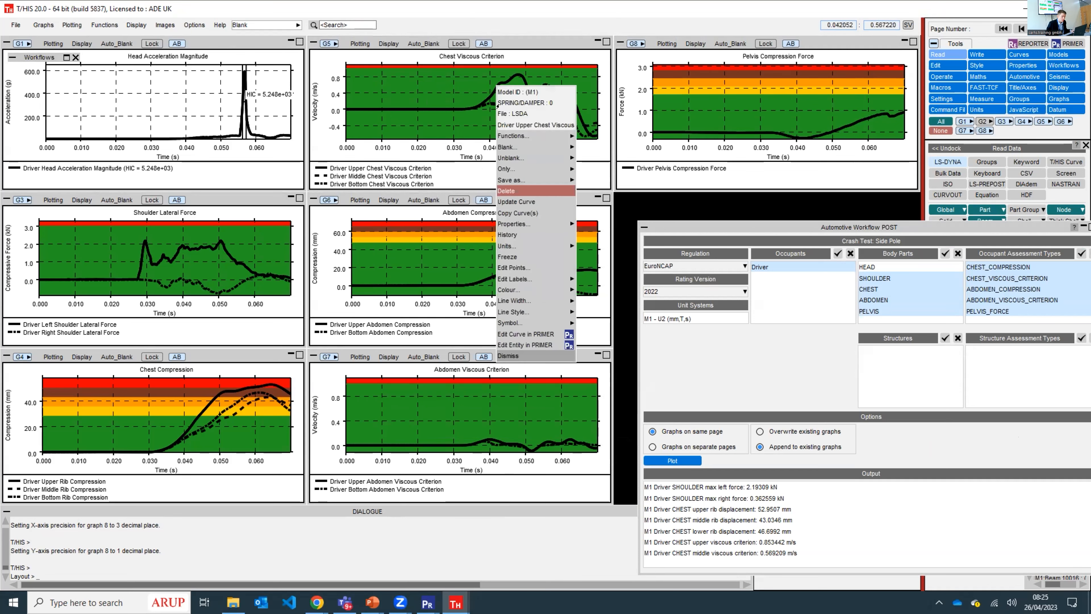
mouse_move(507, 289)
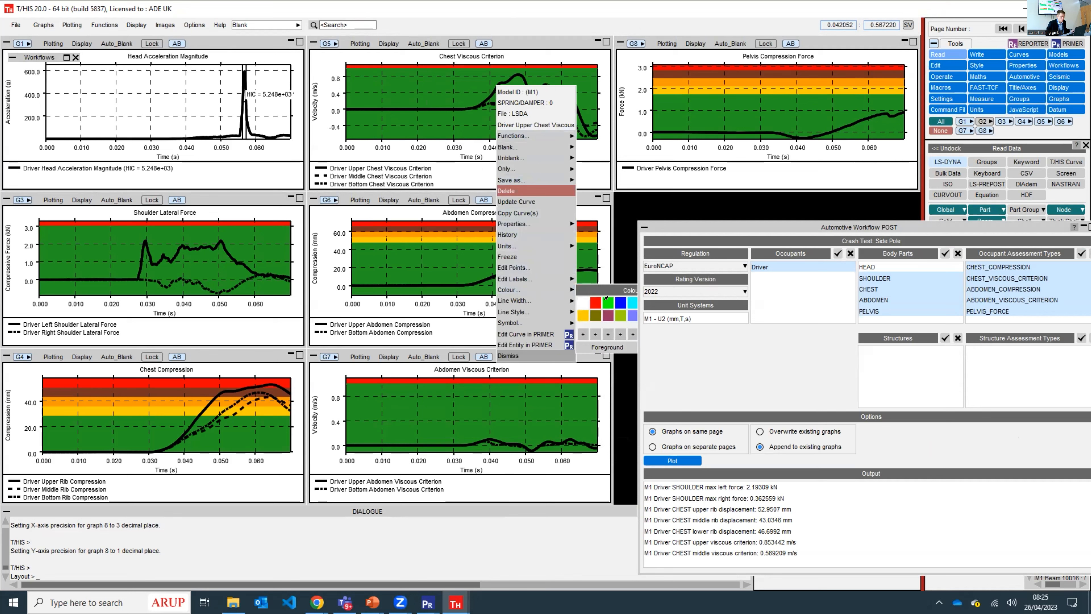
click(620, 302)
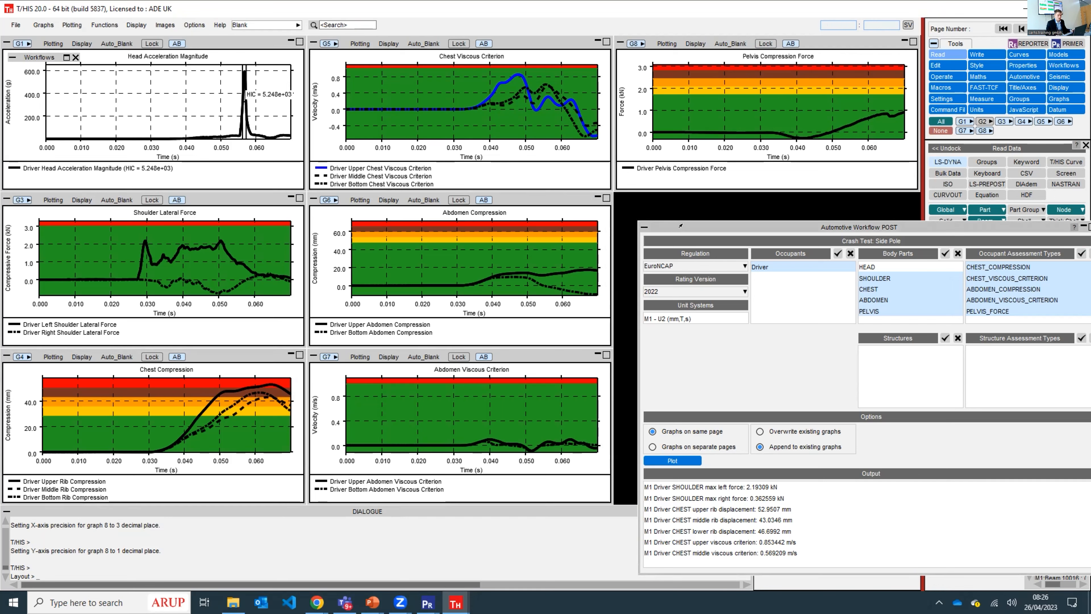
- Set the automatic page layout to 1 x 1 so that each page holds a single graph
drag(681, 225, 553, 181)
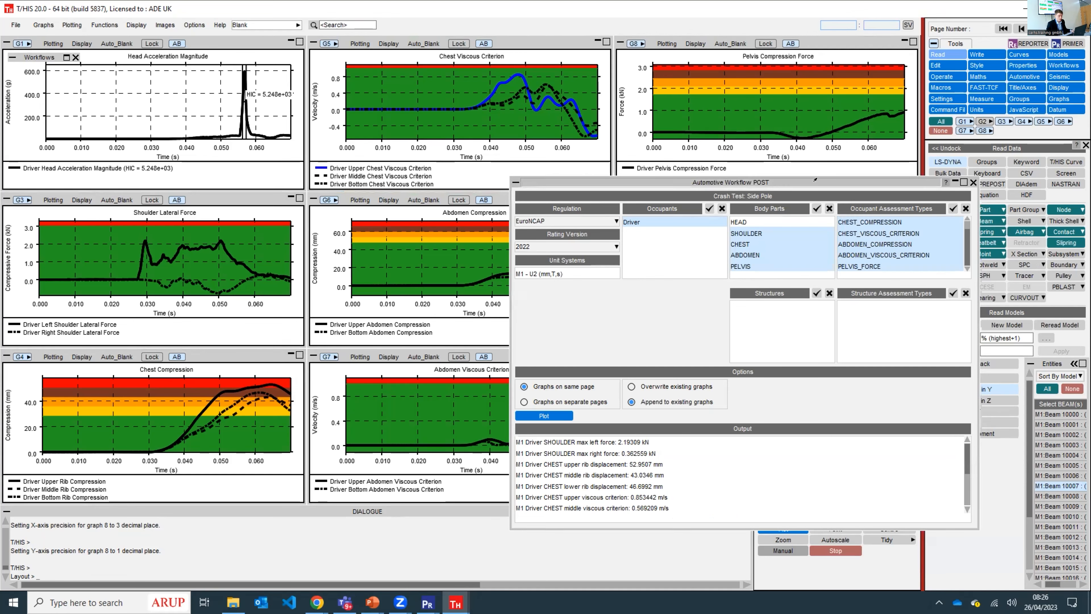
drag(587, 187, 347, 205)
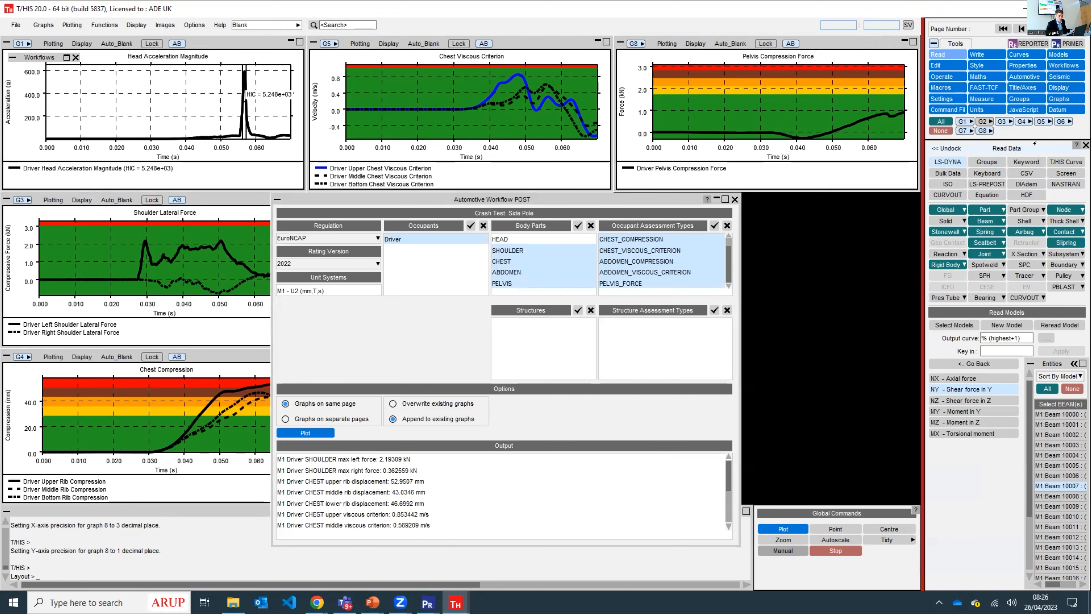
click(1057, 98)
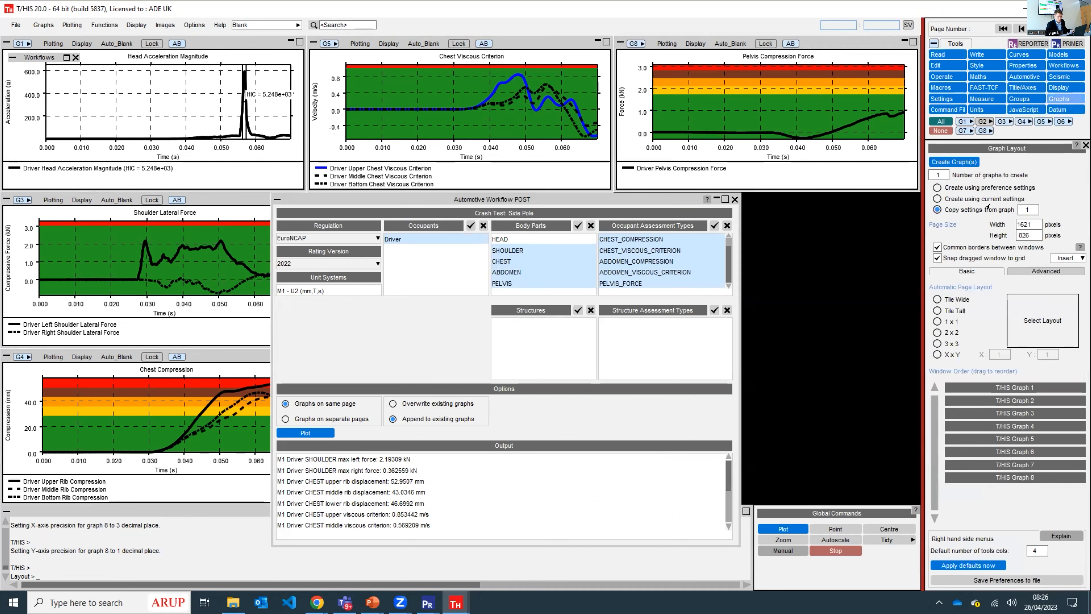
click(937, 321)
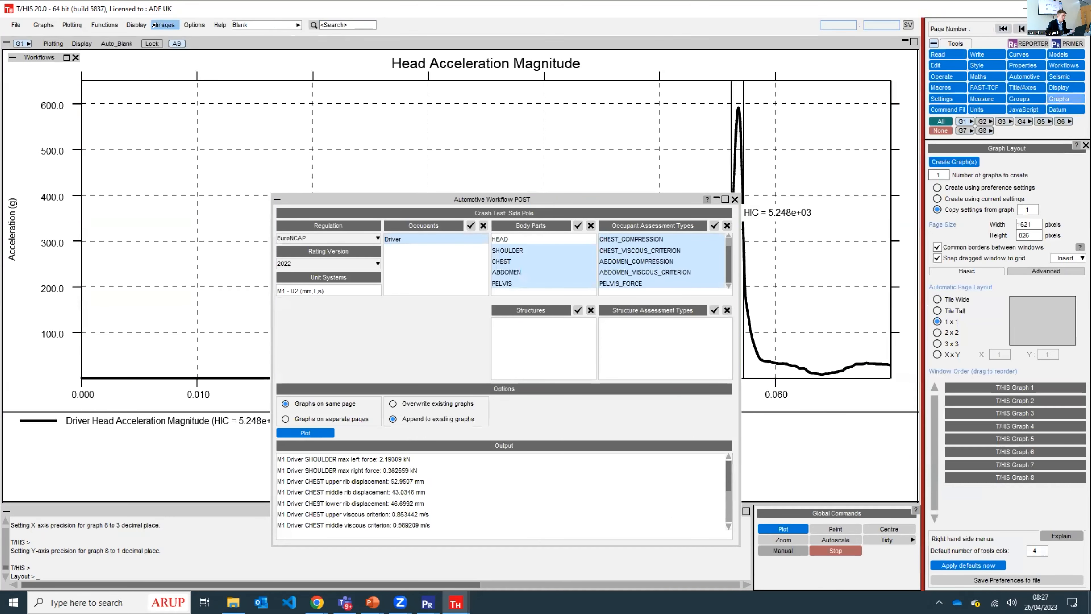
- Start an image capture, rename New folder in EuroNCAP_Side_Pole_2022 as WF_images, and open it as the save location
click(165, 25)
click(178, 47)
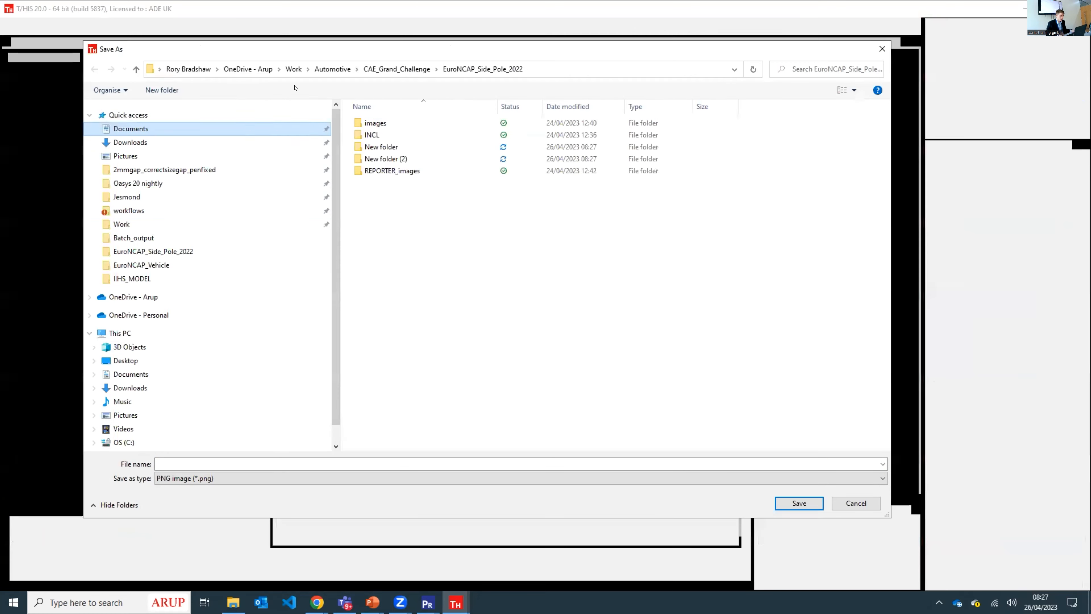
click(128, 210)
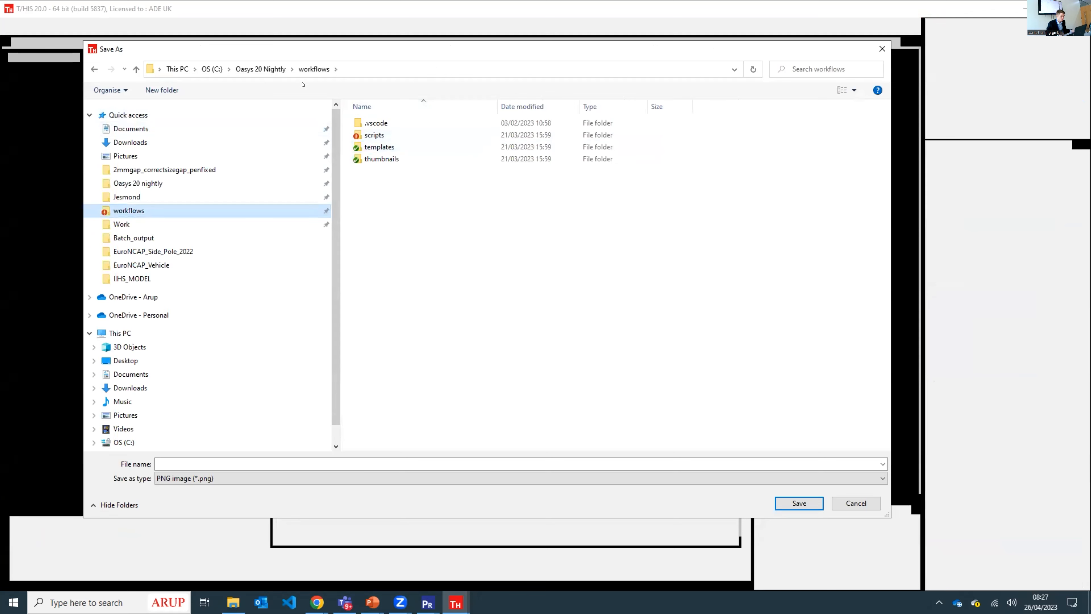
click(94, 69)
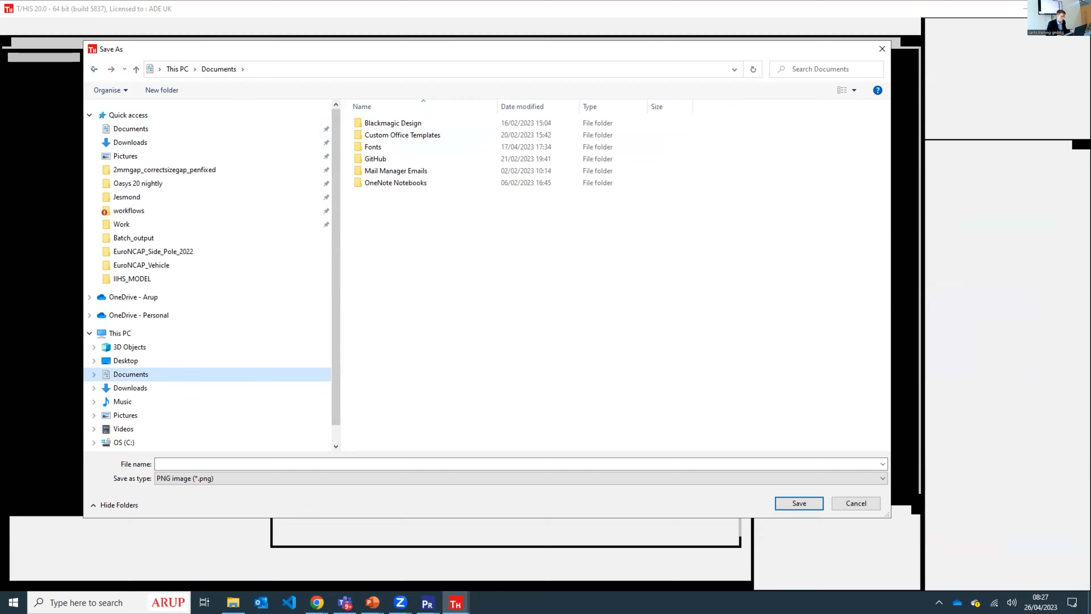
click(94, 69)
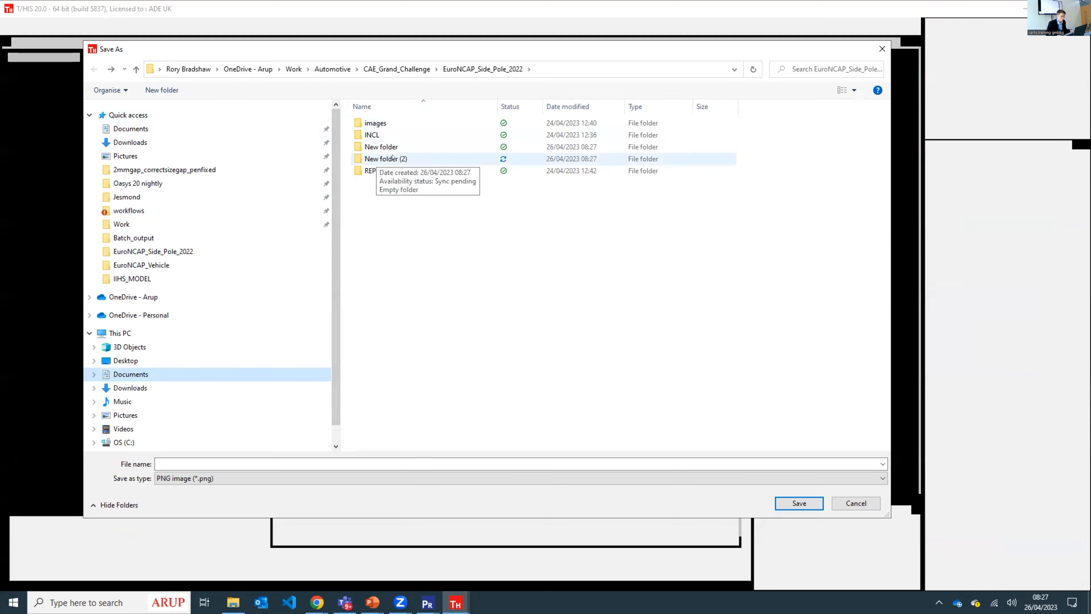
click(386, 147)
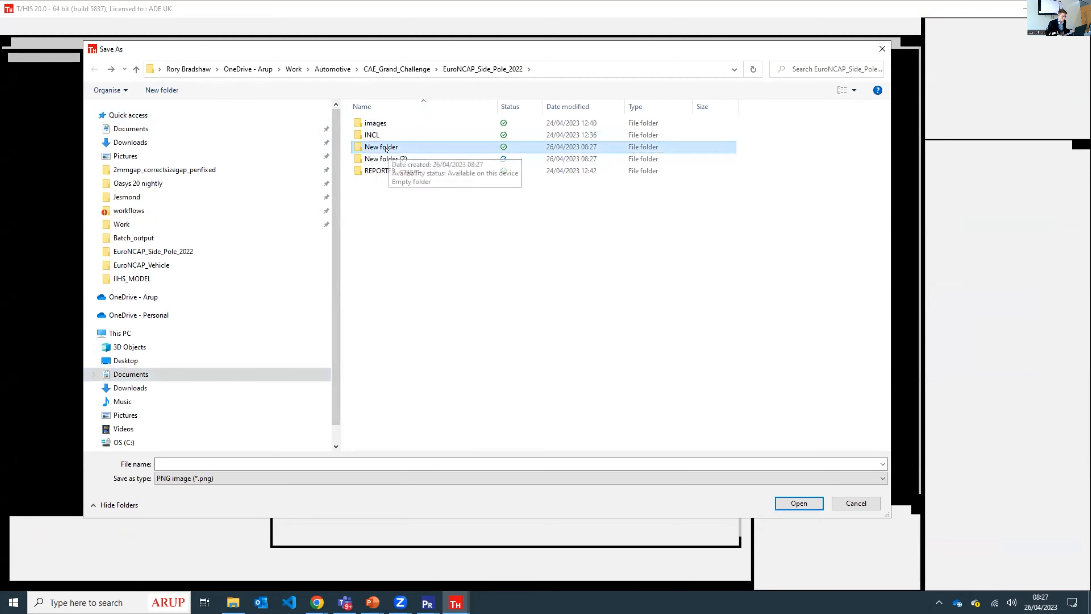
click(385, 147)
text(WF_images)
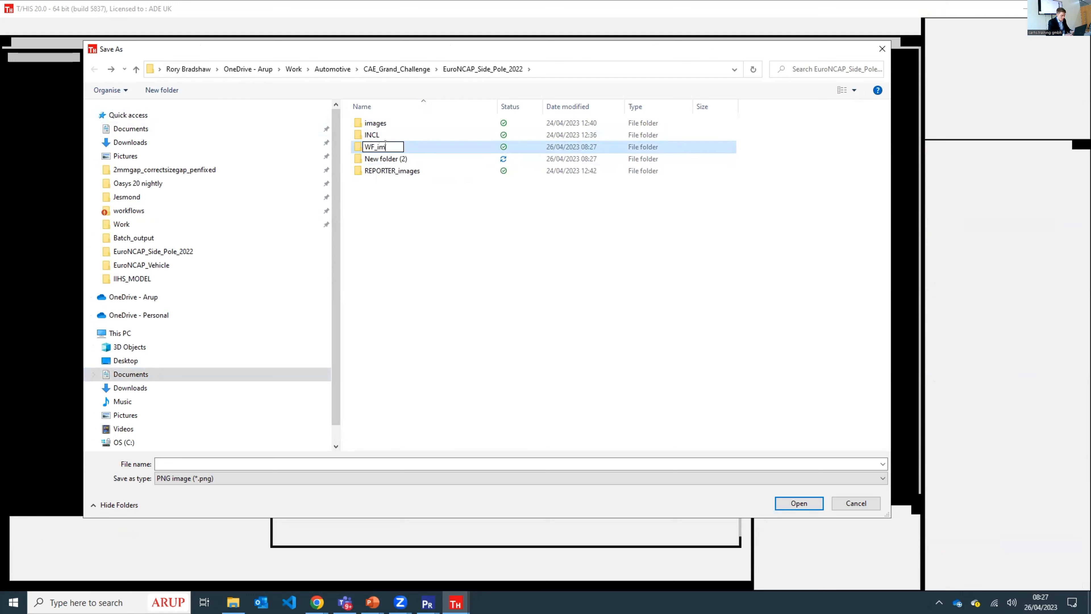
click(359, 203)
double_click(392, 147)
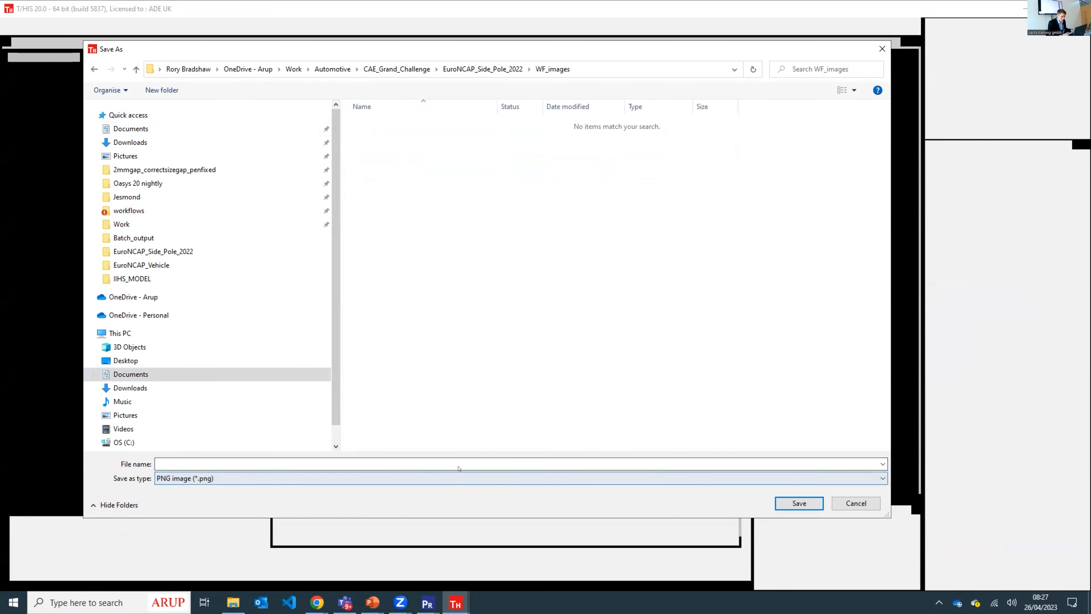
- Save the graph pages as PNG images in WF_images, using the file name EuroNCAP_graph_001
click(449, 461)
text(Eu)
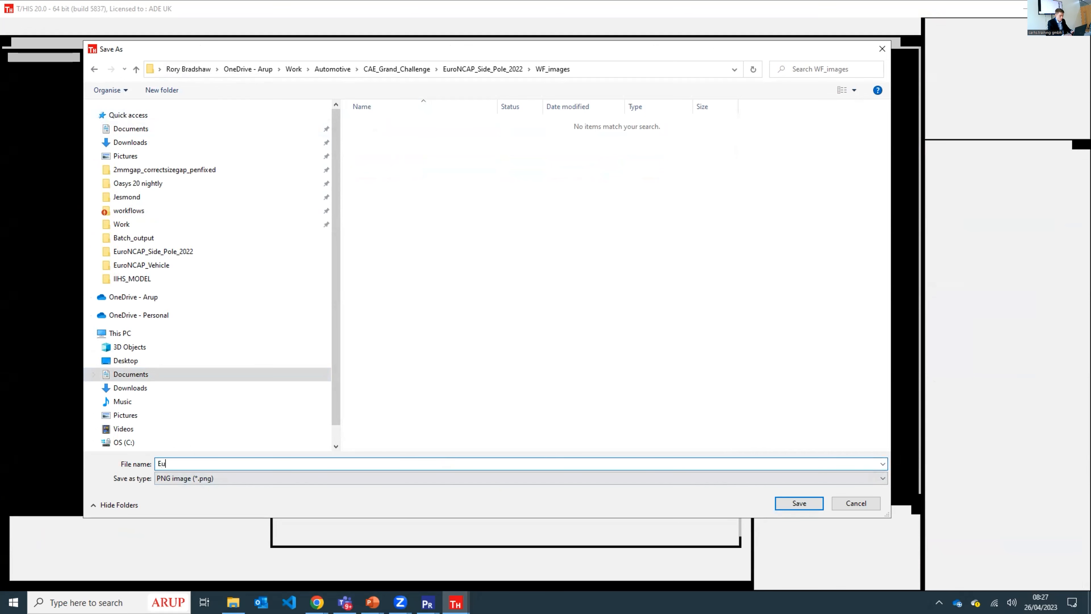
text(roNCAP_graph_001)
click(794, 499)
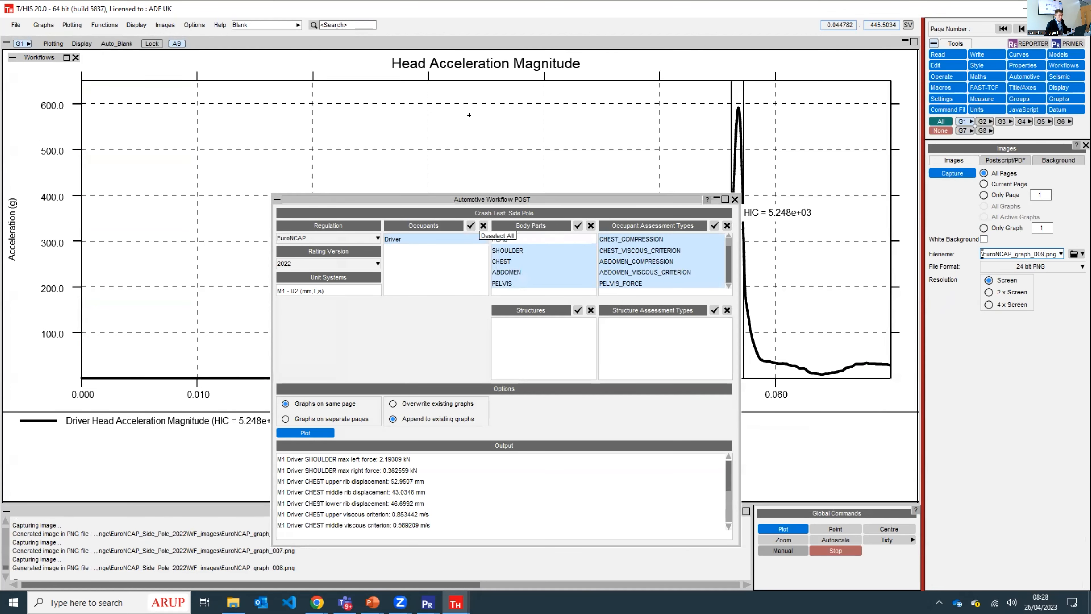
- Switch to File Explorer and look through the IIHS_MDB_2021 folder in CAE_Grand_Challenge
drag(454, 205, 463, 115)
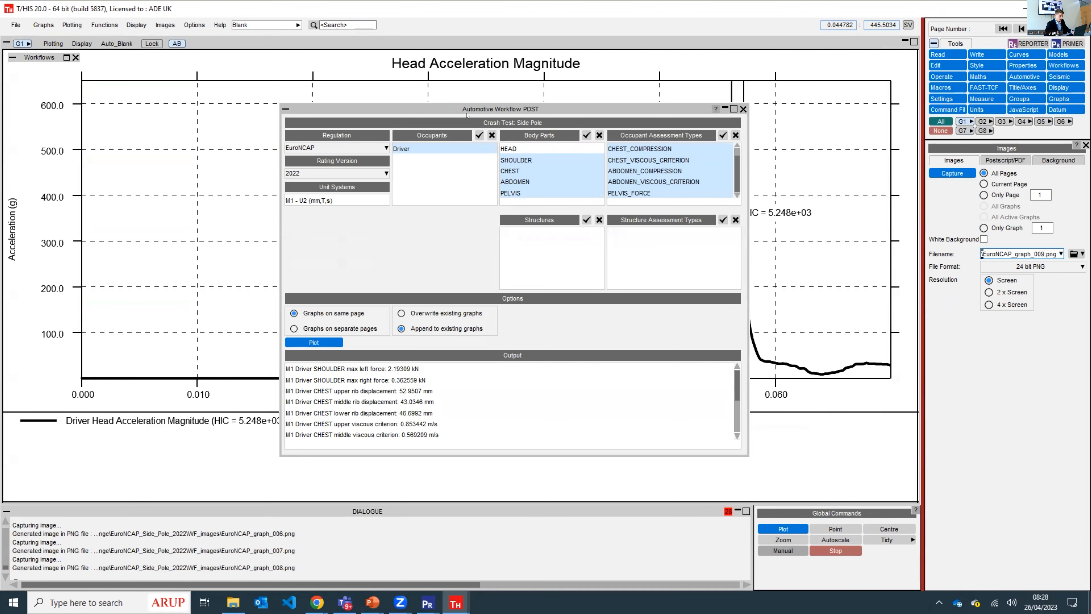
key(alt+Tab)
key(alt+Tab)
key(alt+Tab)
key(alt+Tab)
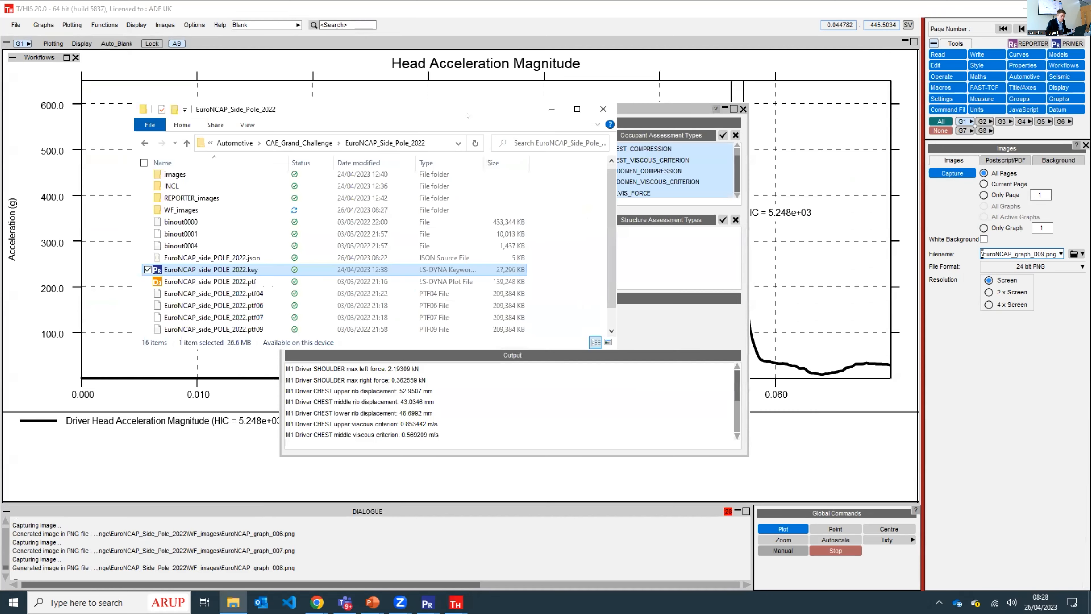
drag(338, 108, 493, 94)
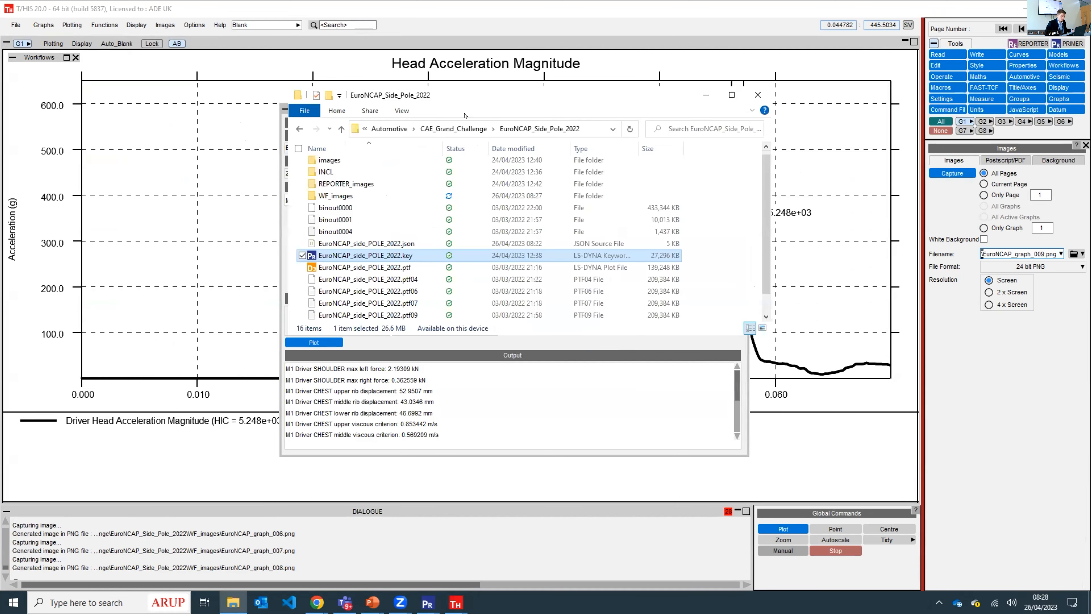
click(481, 128)
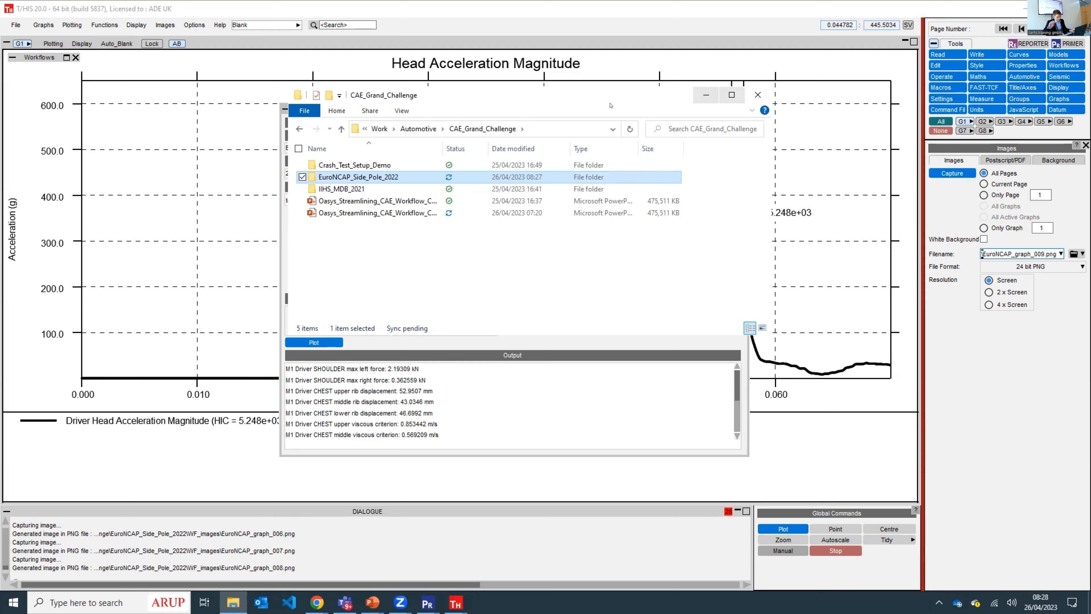
double_click(384, 188)
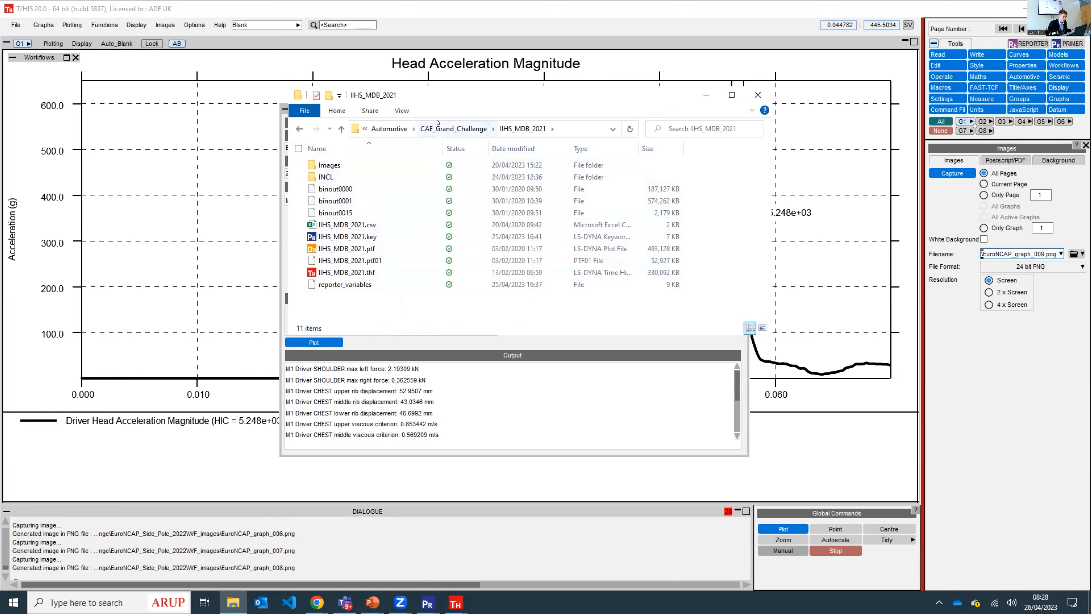
click(473, 129)
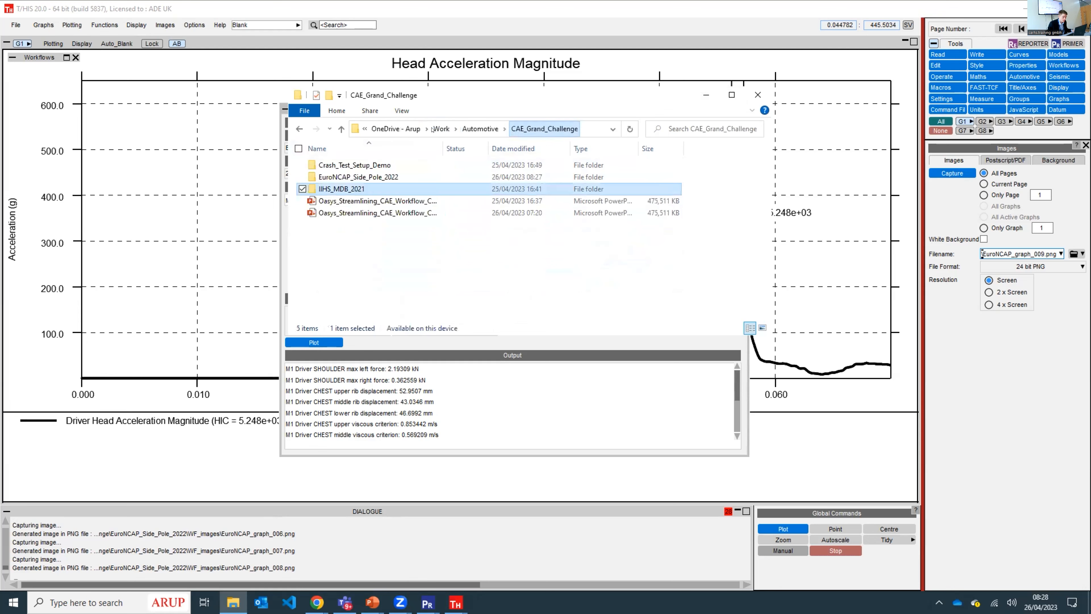
double_click(365, 189)
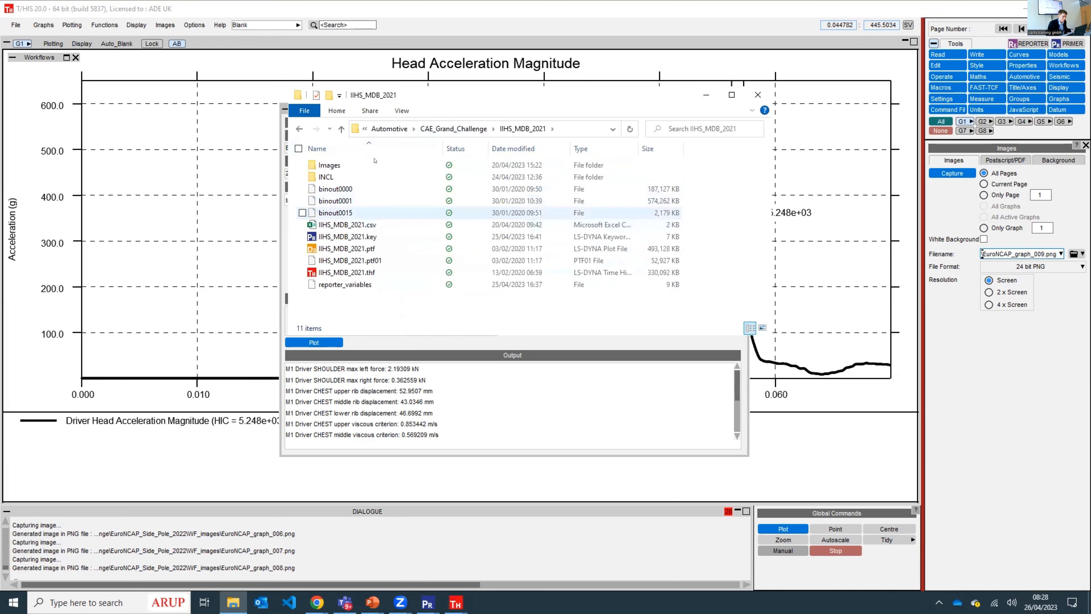
- Show File Explorer's navigation pane and open the CAE_Grand_Challenge folder on the Desktop
click(299, 129)
click(298, 129)
click(376, 128)
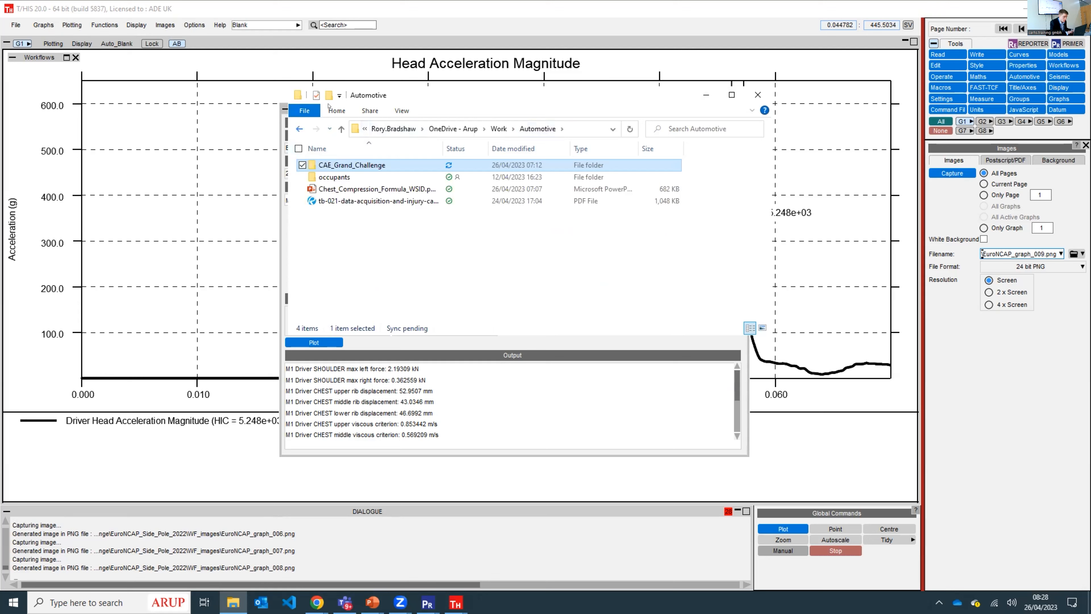
click(402, 111)
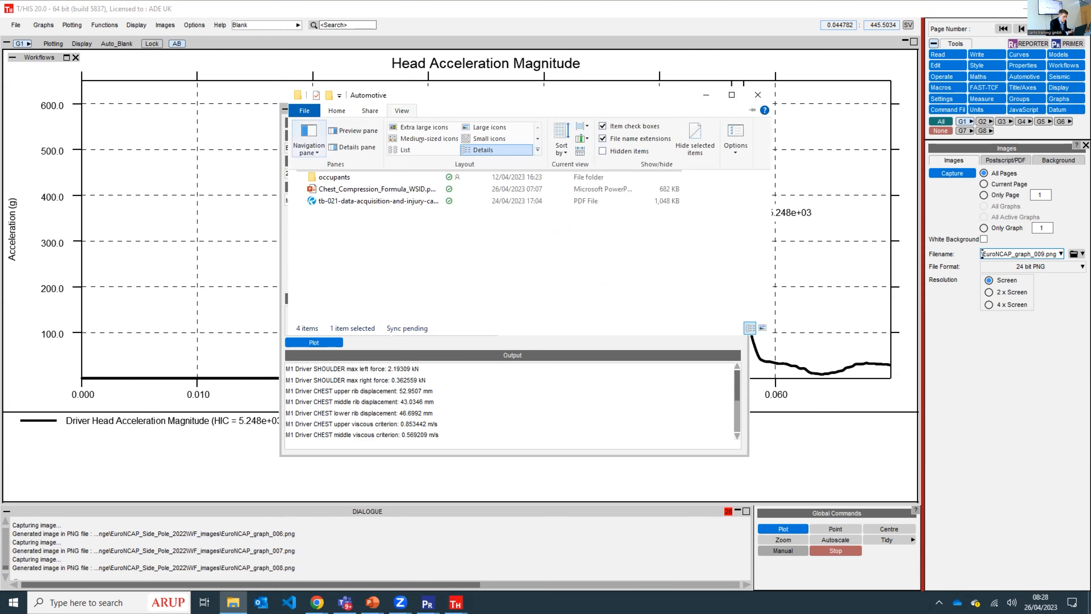
click(311, 152)
click(304, 167)
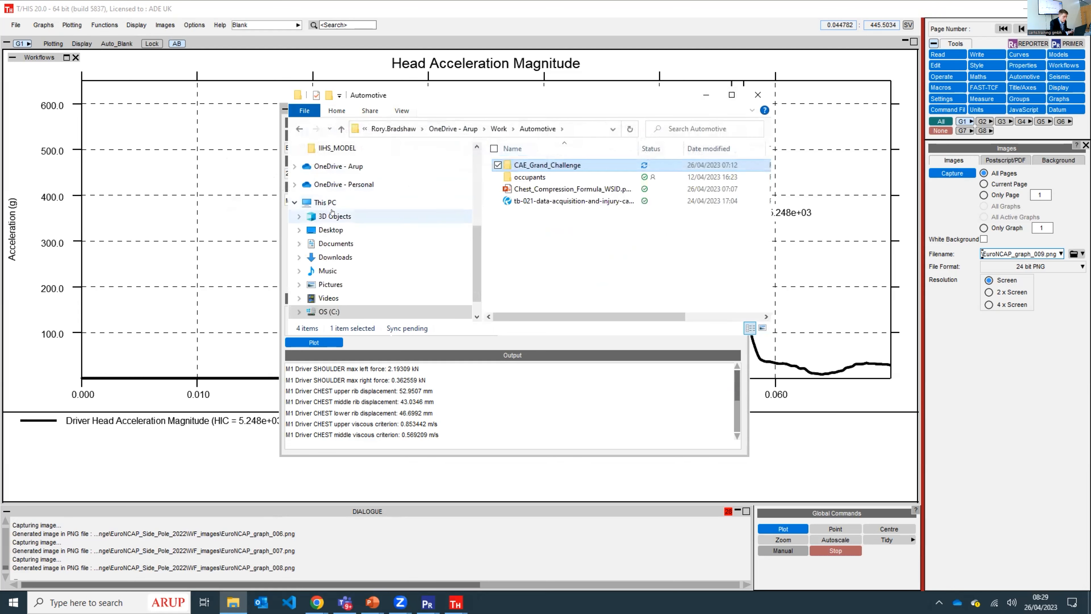
click(330, 230)
double_click(531, 166)
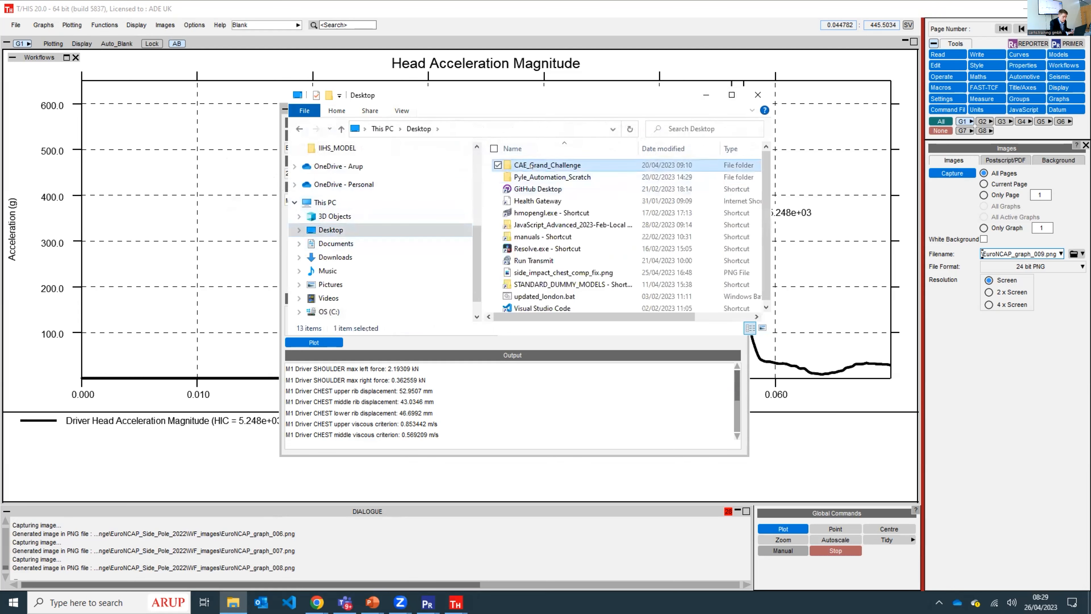
- Look through the IIHS_MDB_2021 folder in the Desktop's CAE_Grand_Challenge folder for the model and JSON files
double_click(536, 176)
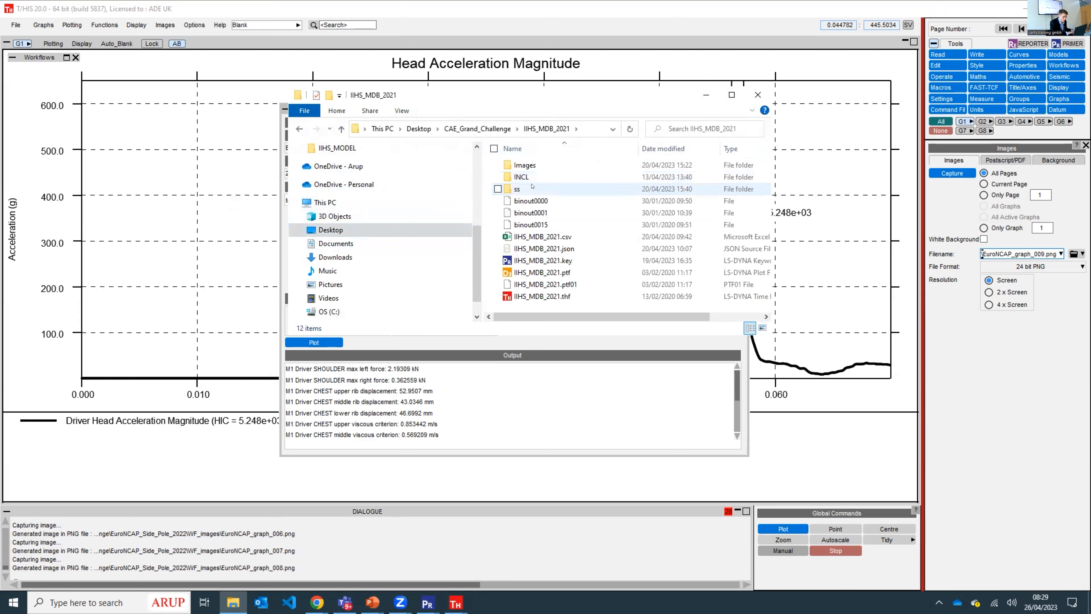
click(531, 249)
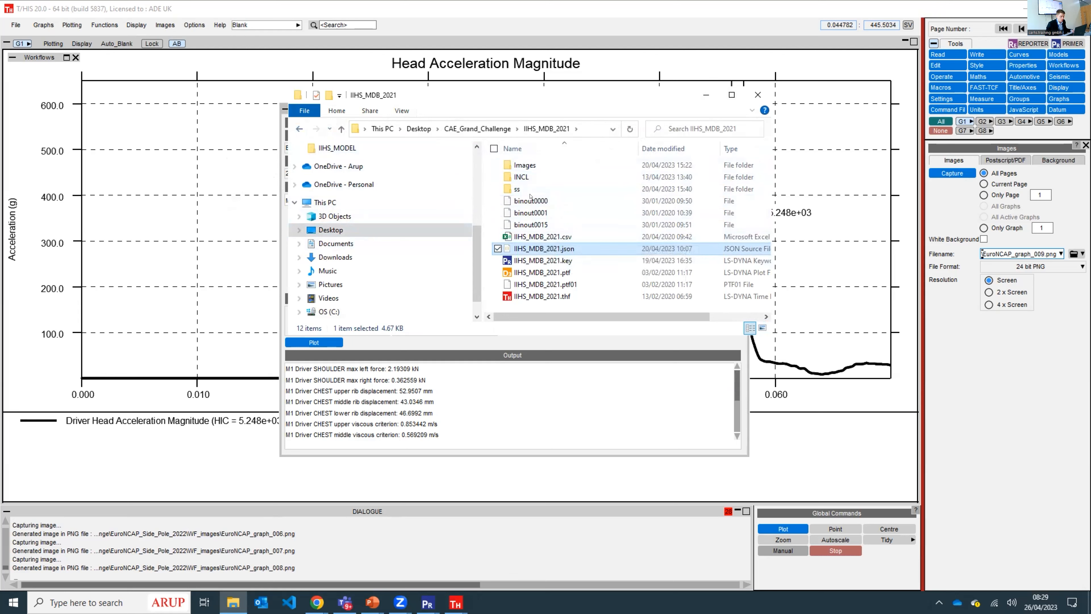
click(296, 130)
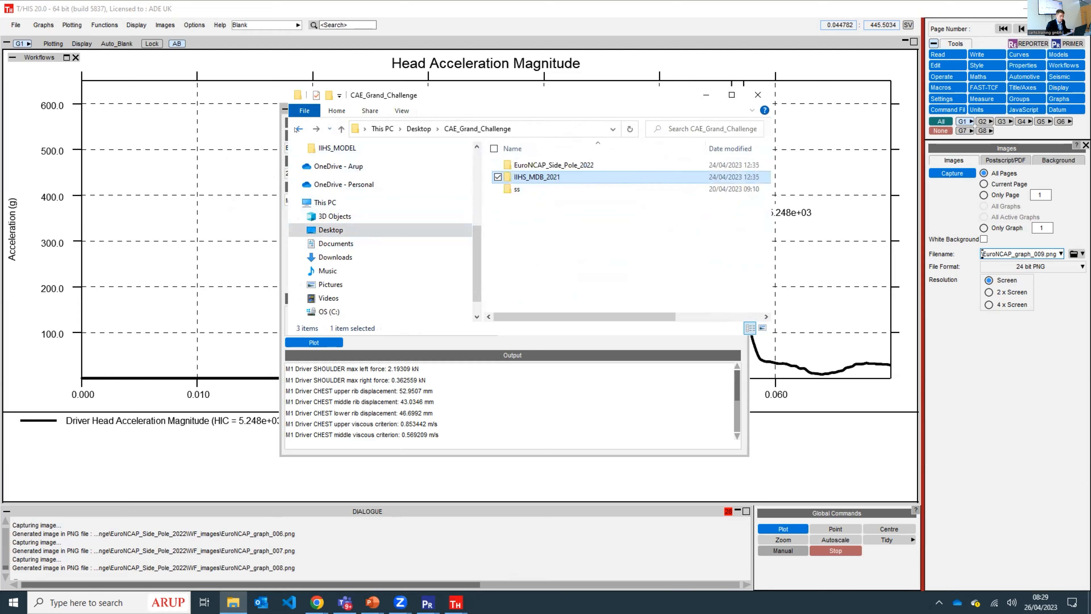
- Return to the IIHS_MDB_2021 folder under Automotive, CAE_Grand_Challenge and open IIHS_MDB_2021.key in PRIMER
click(296, 130)
click(296, 130)
click(296, 130)
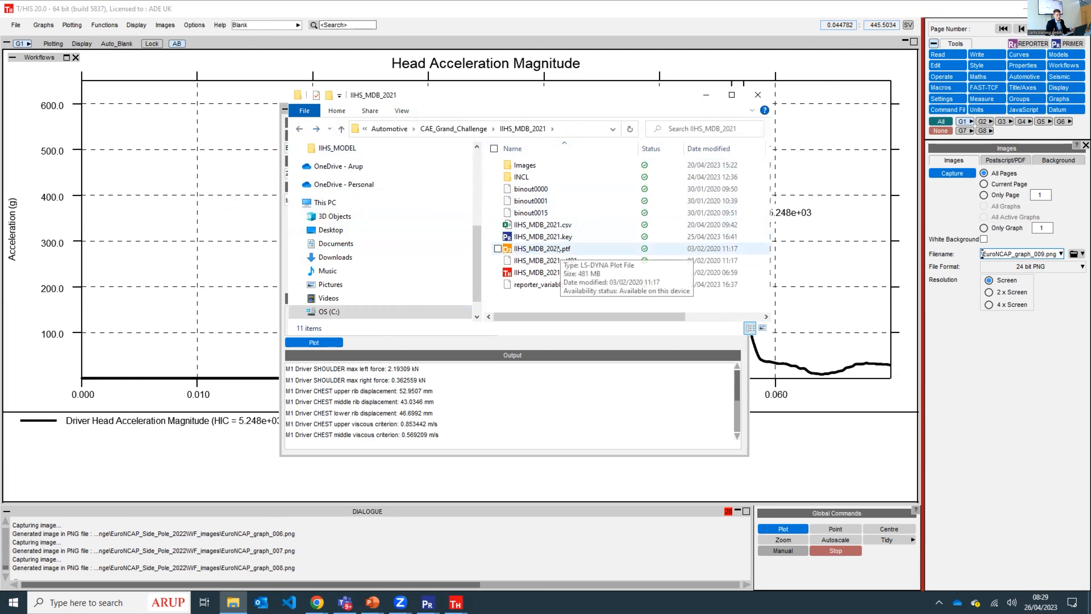
click(529, 234)
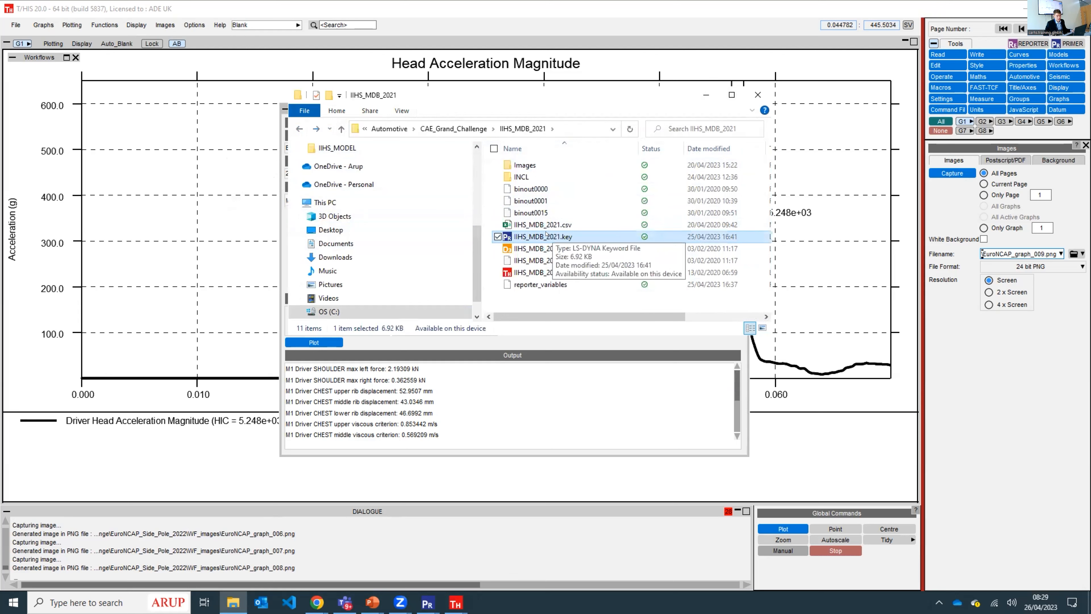
double_click(541, 236)
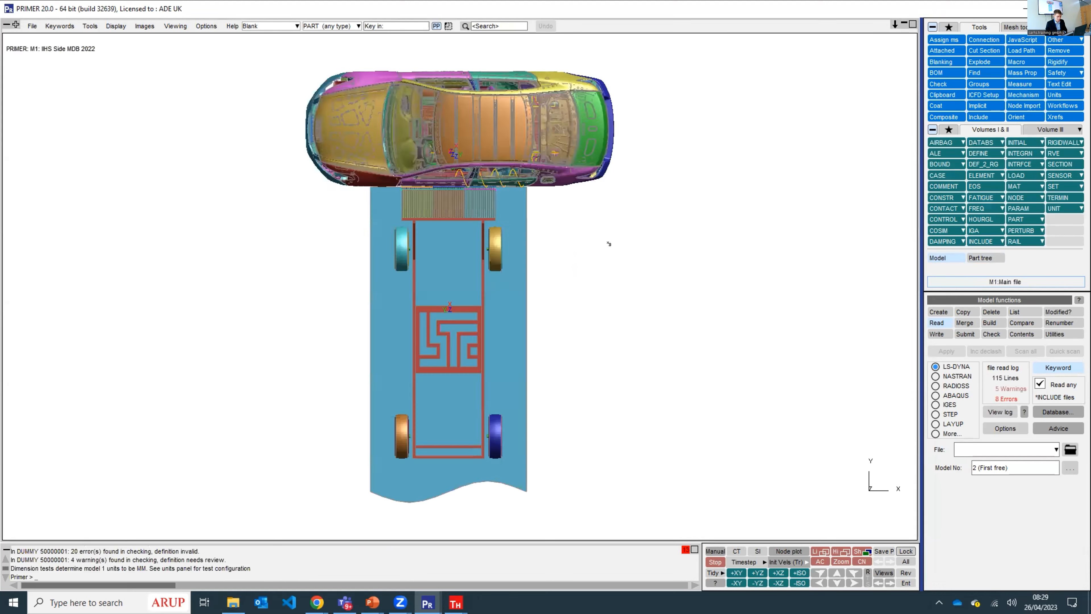
- Open the Automotive Assessments workflow for the model and review the B-Pillar structure definition
click(1062, 105)
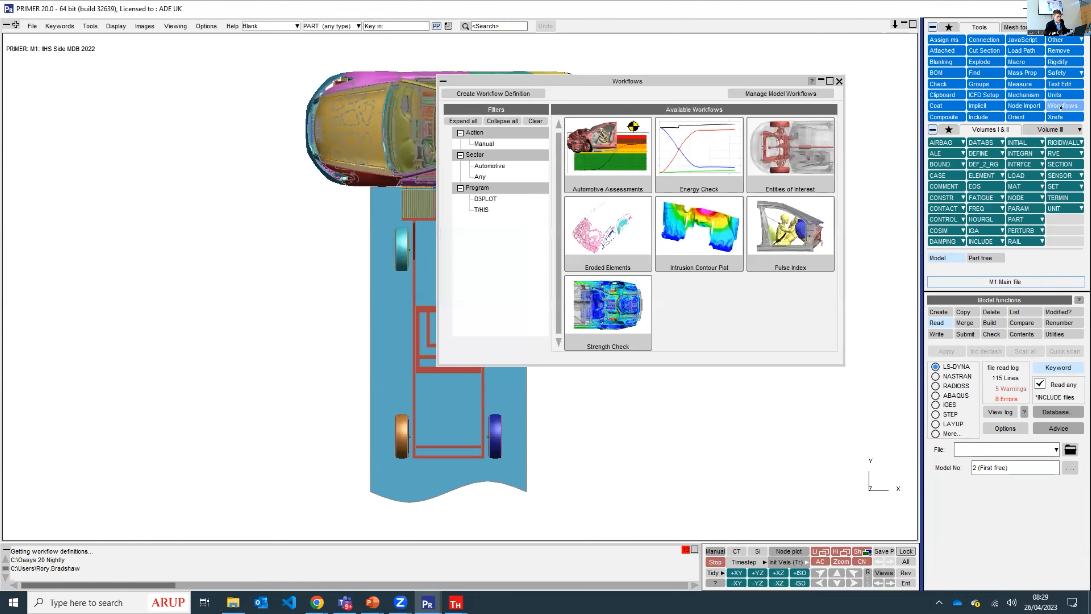
click(600, 176)
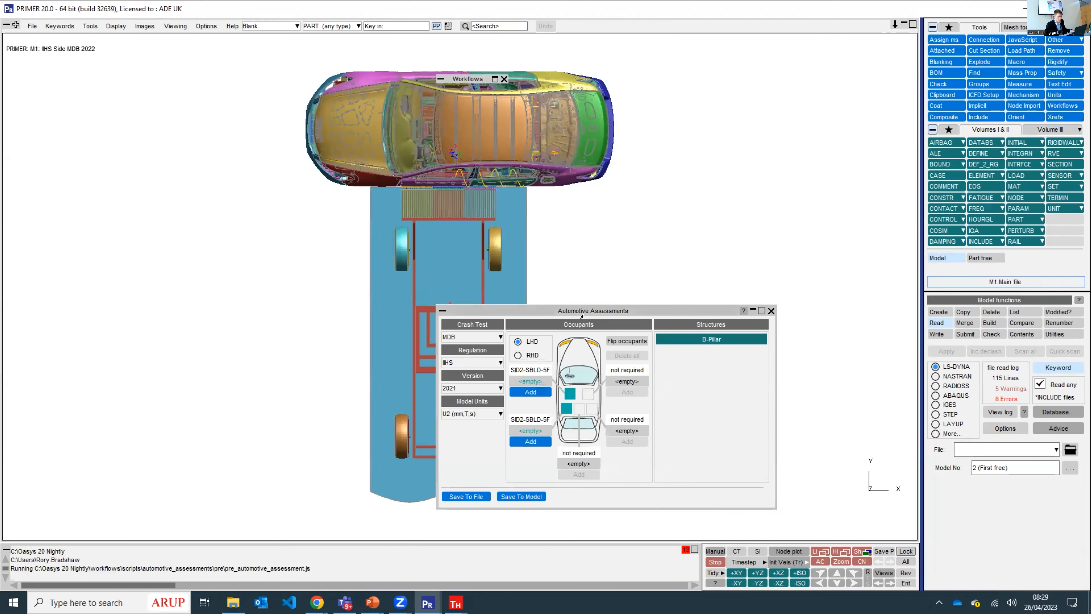
drag(587, 309, 699, 129)
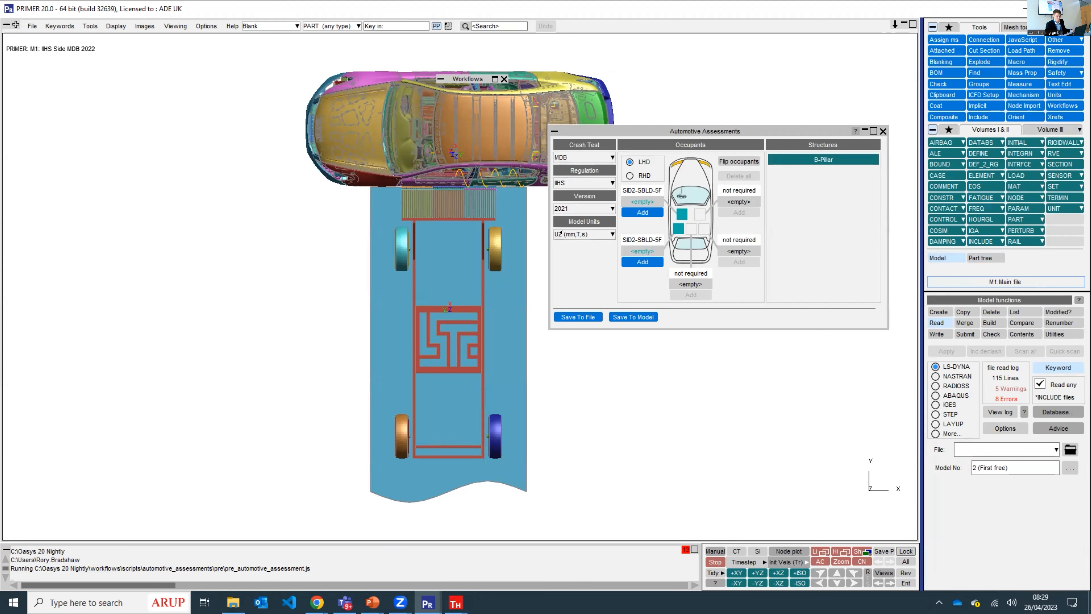
click(799, 160)
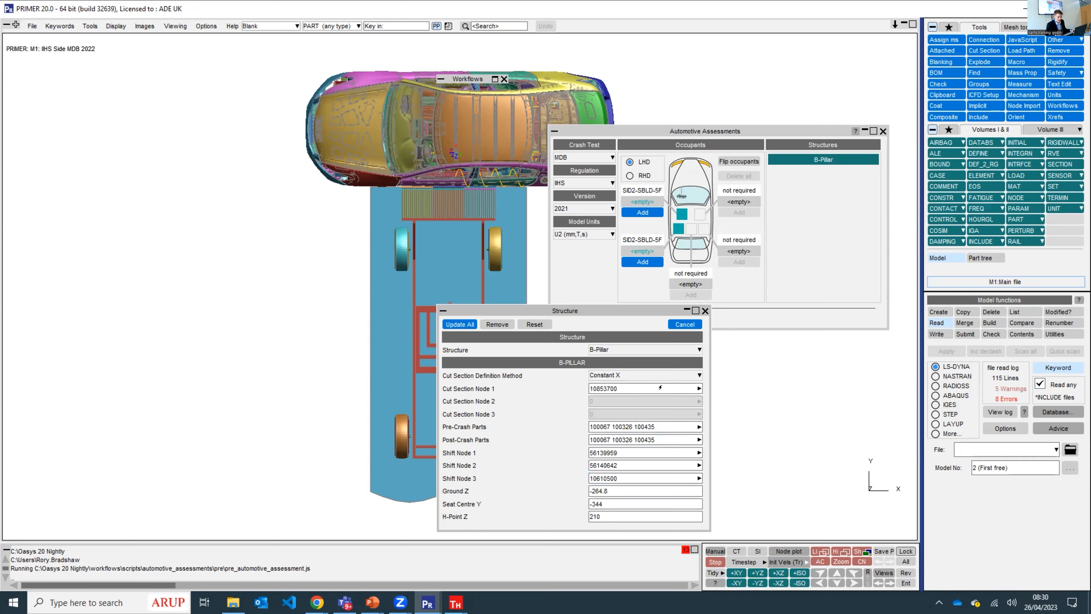
click(705, 310)
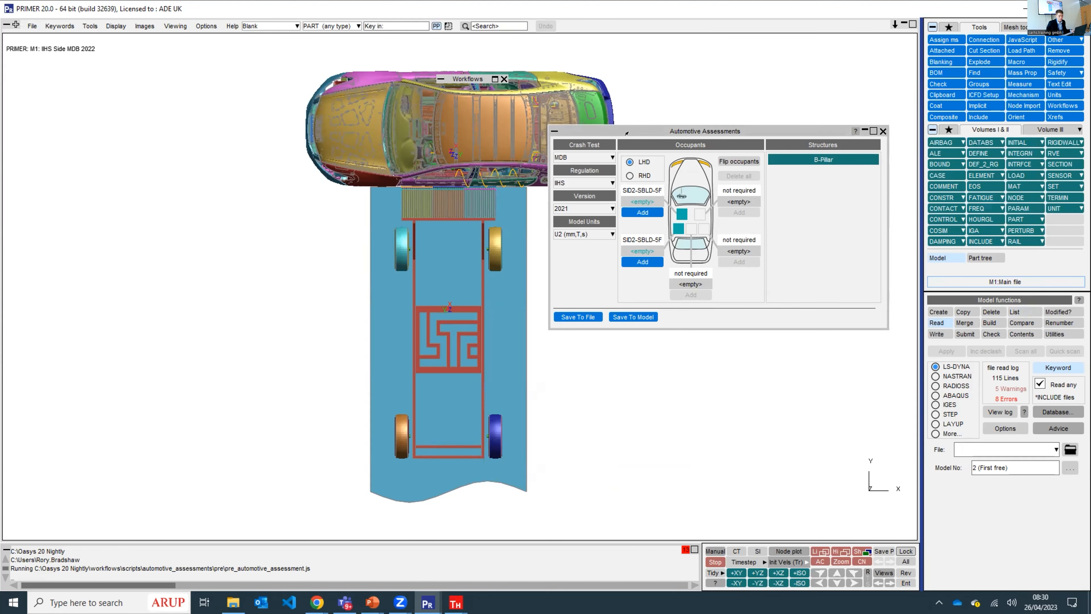
- Examine the moving barrier, the struck side of the car and the driver dummy in the model
drag(628, 131, 543, 141)
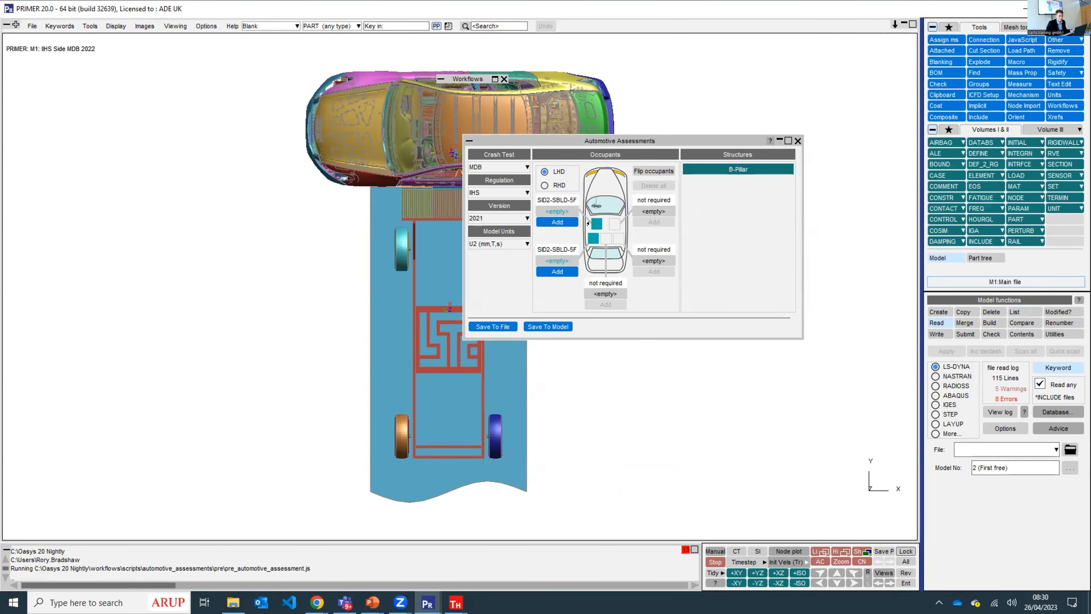
shift+middle_drag(281, 185, 111, 291)
middle_drag(210, 313, 335, 280)
scroll(335, 280, up, 10)
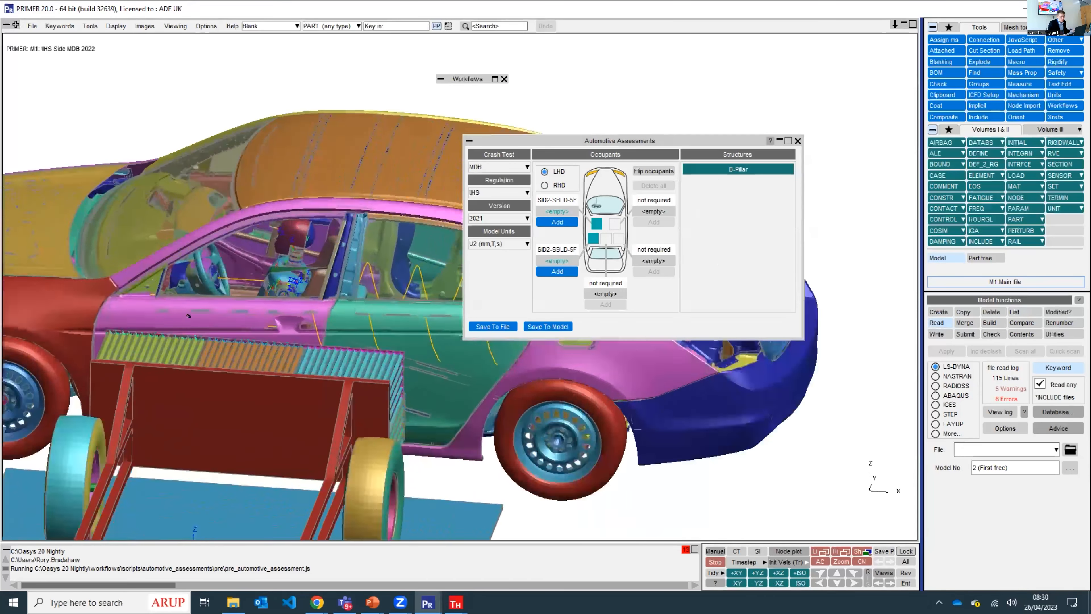
shift+drag(270, 171, 271, 213)
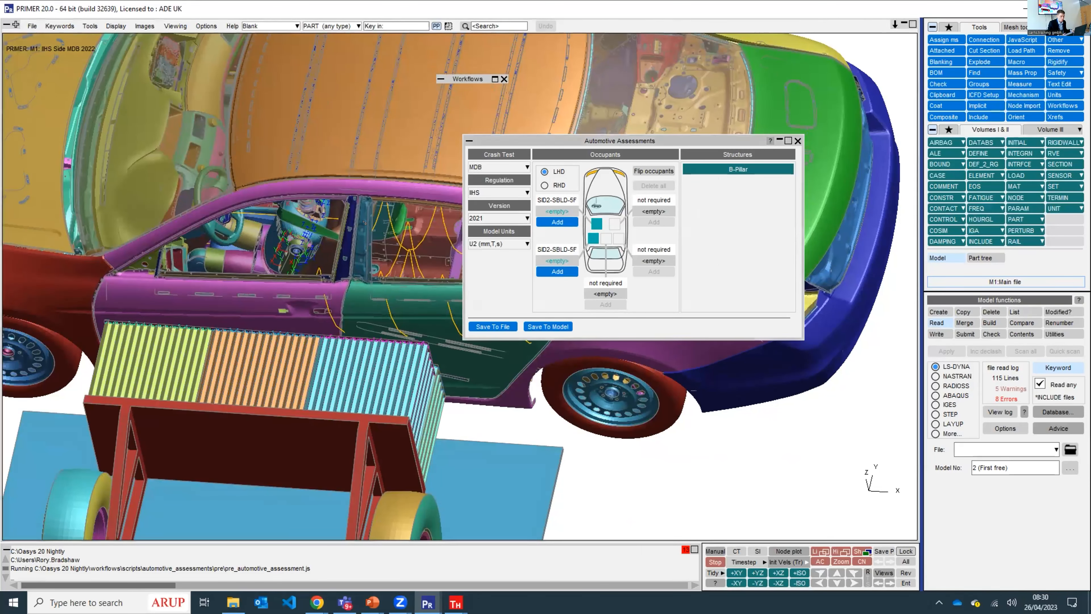
scroll(327, 233, down, 3)
drag(317, 242, 329, 203)
scroll(329, 203, down, 3)
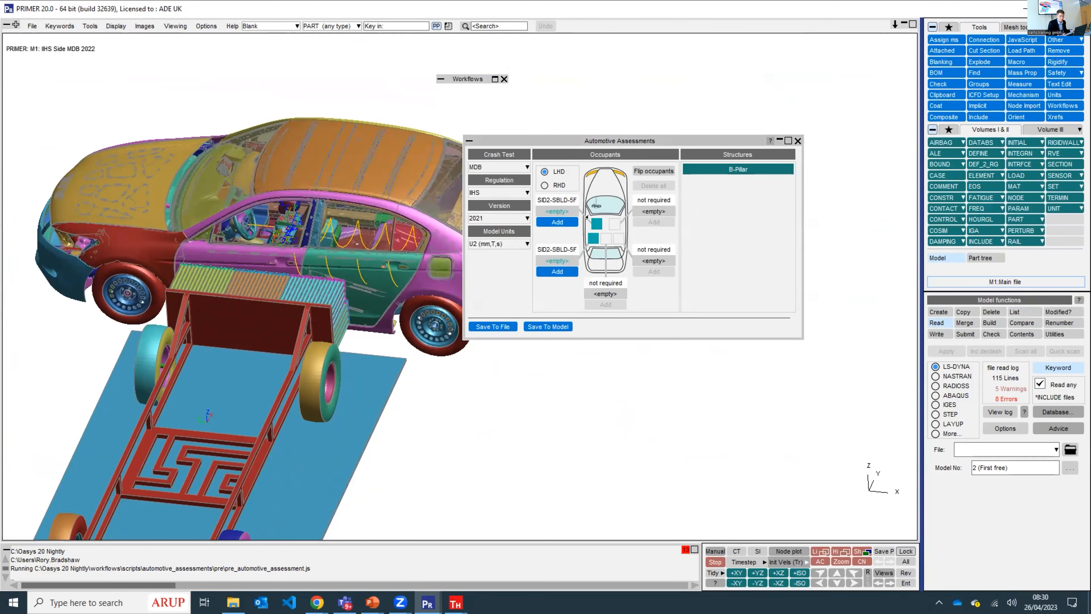
- Start adding the driver occupant and set the product and physiology filters to all
click(557, 222)
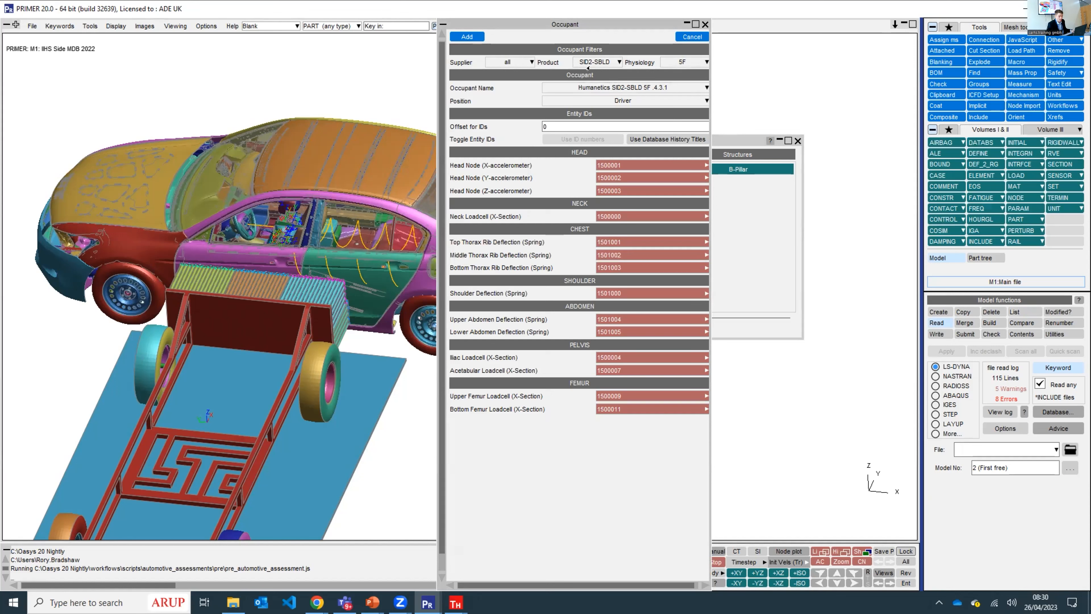
click(588, 88)
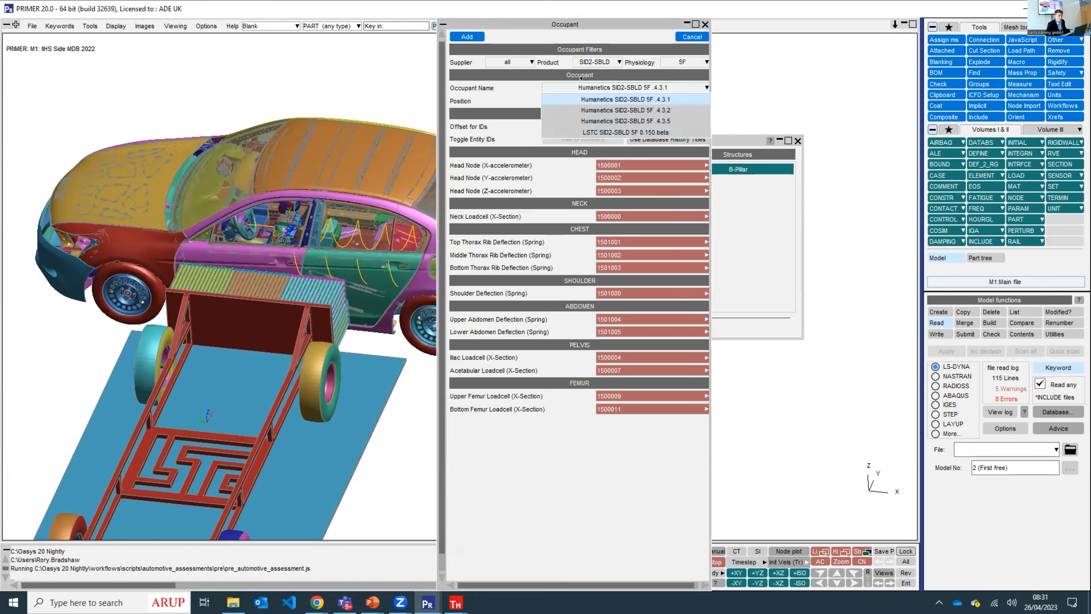
click(525, 79)
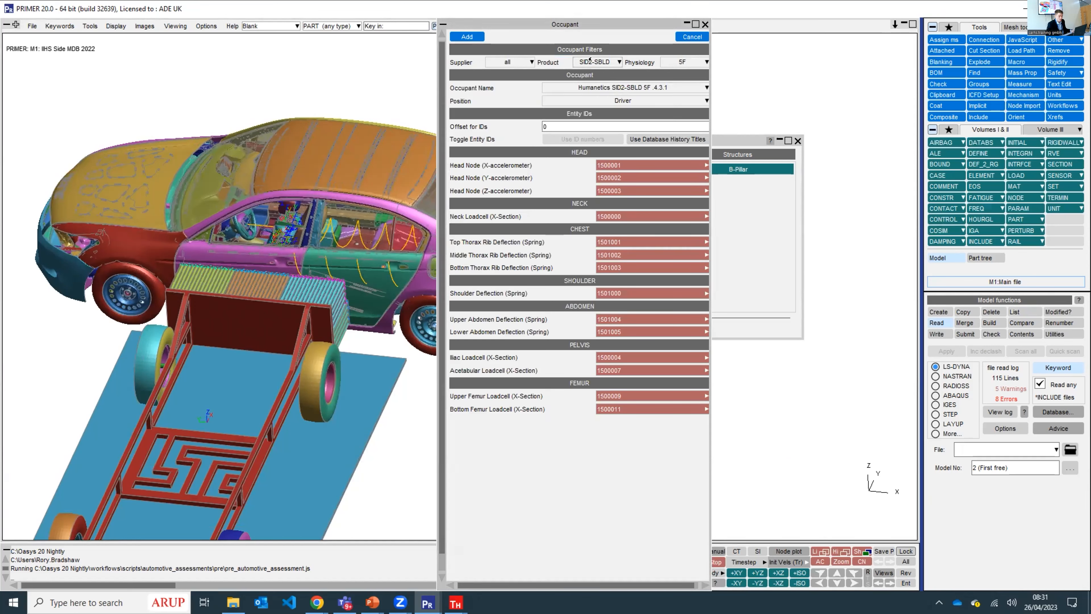
click(590, 60)
click(579, 70)
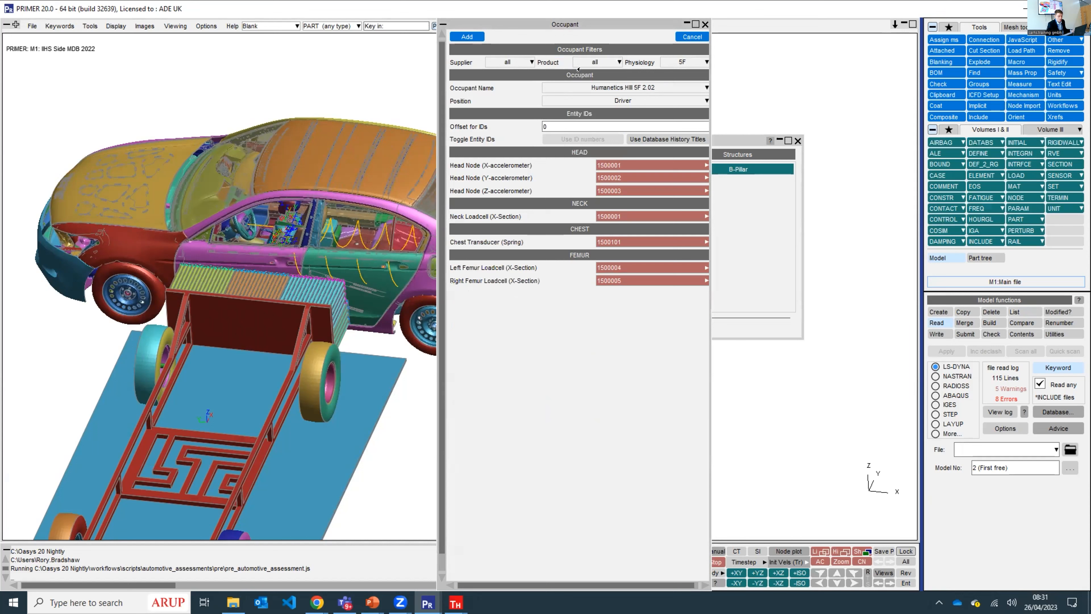
click(685, 62)
click(683, 73)
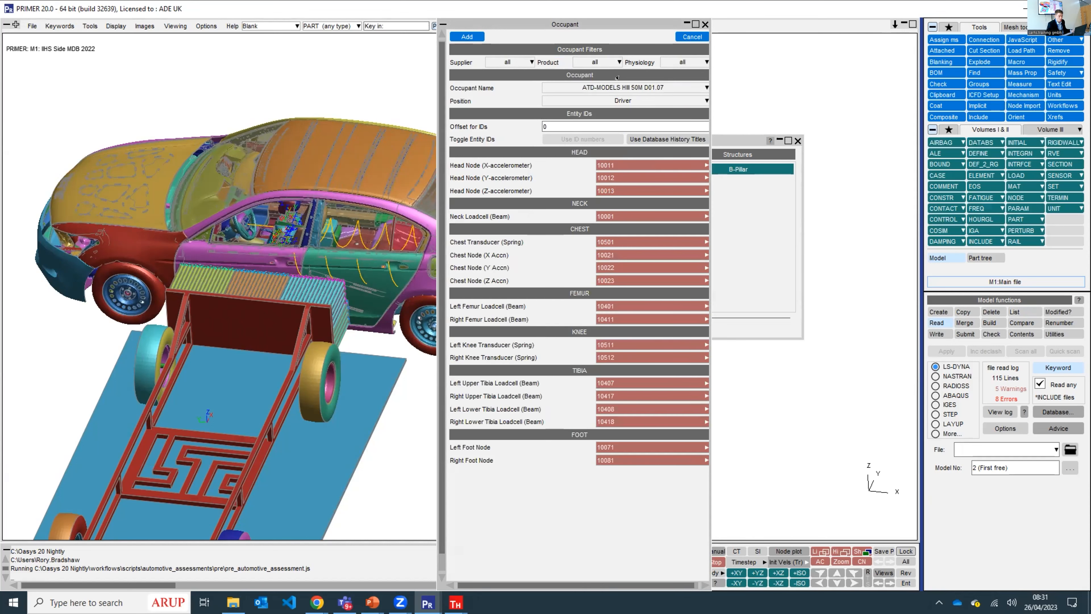
- Review the available occupant models and restrict the supplier filter to LSTC
click(615, 84)
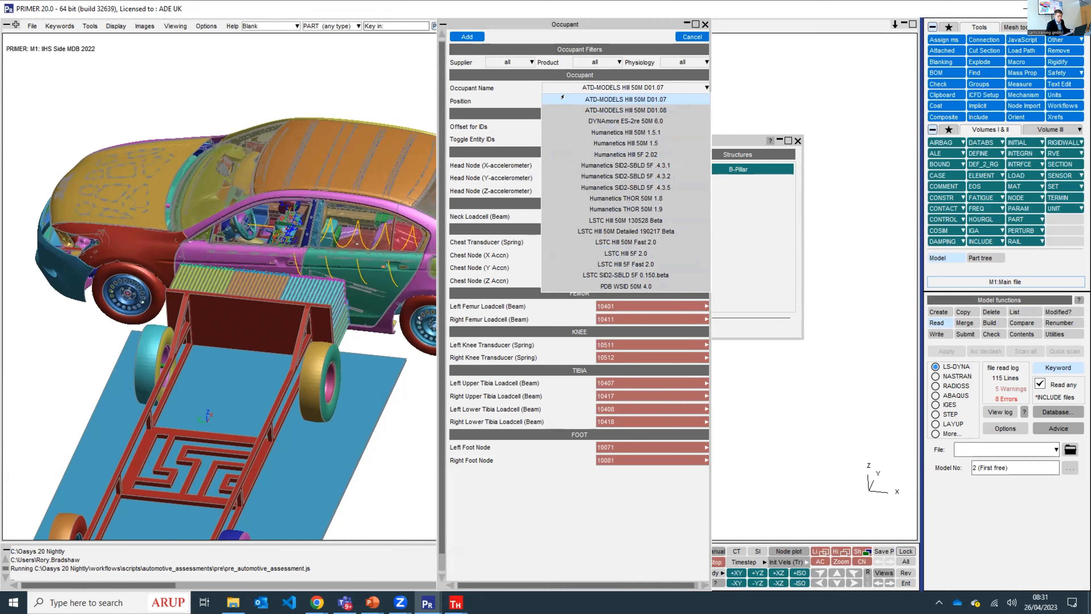
click(514, 87)
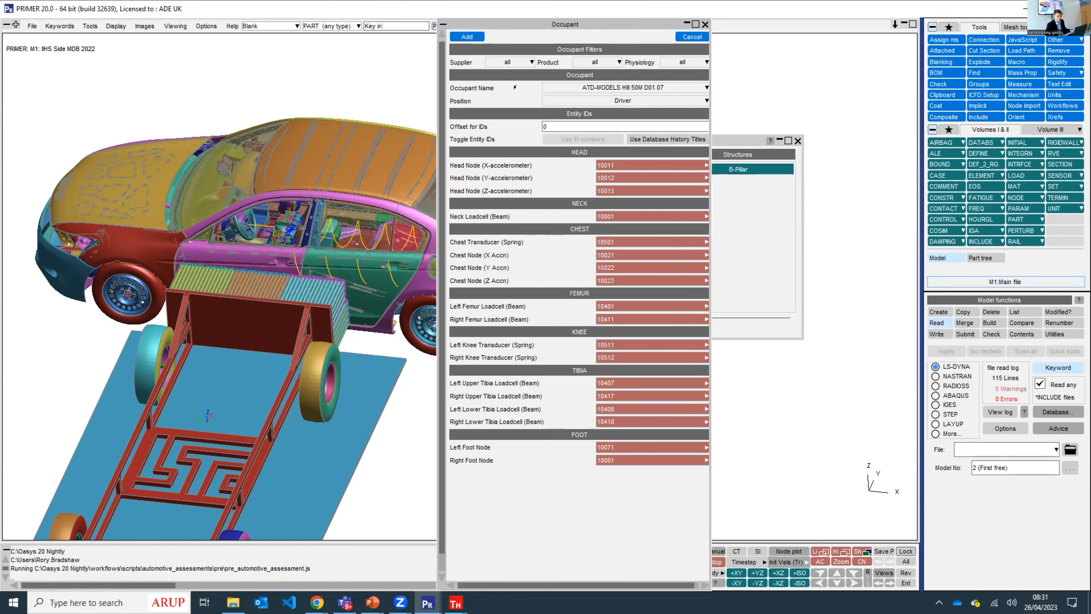
click(588, 62)
click(524, 60)
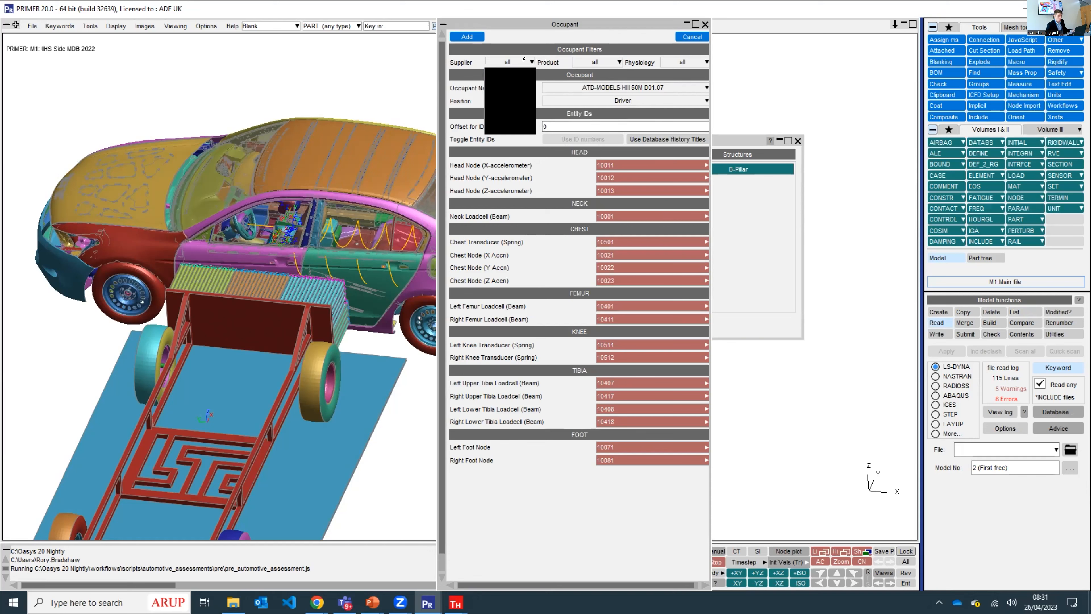
click(510, 117)
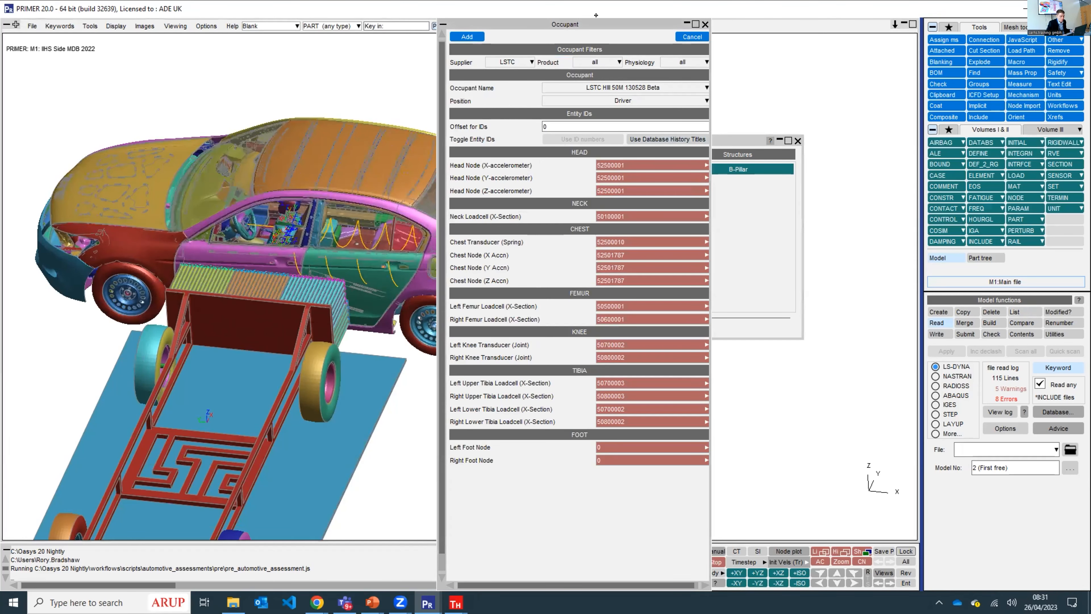
- Check the ID offsets of the LSTC_SID-IIs-D_V0.150.beta_007.k include in the model's include file structure
drag(671, 23, 518, 55)
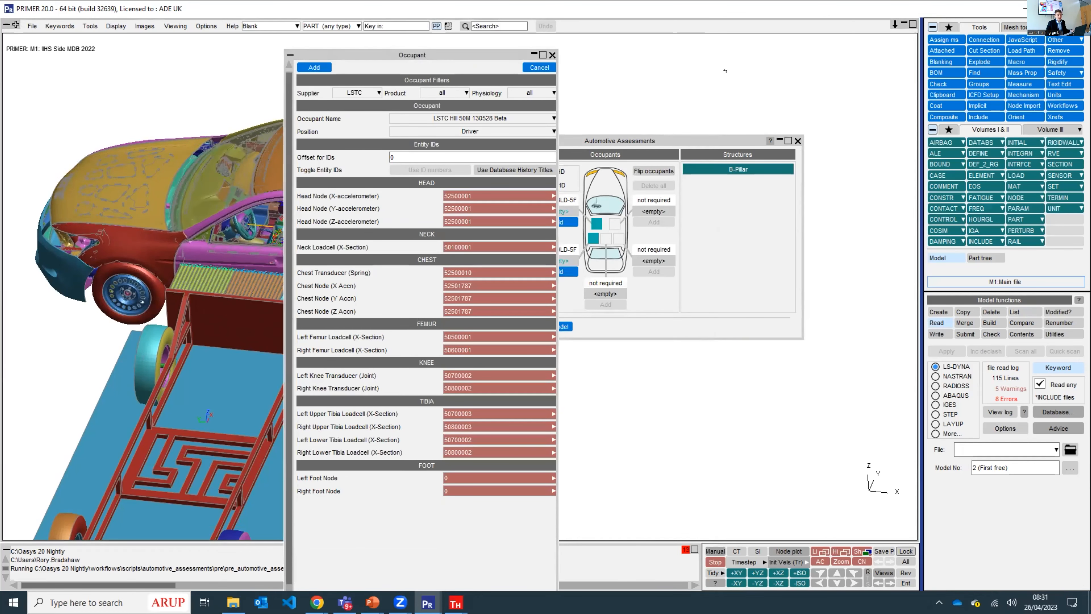
click(979, 115)
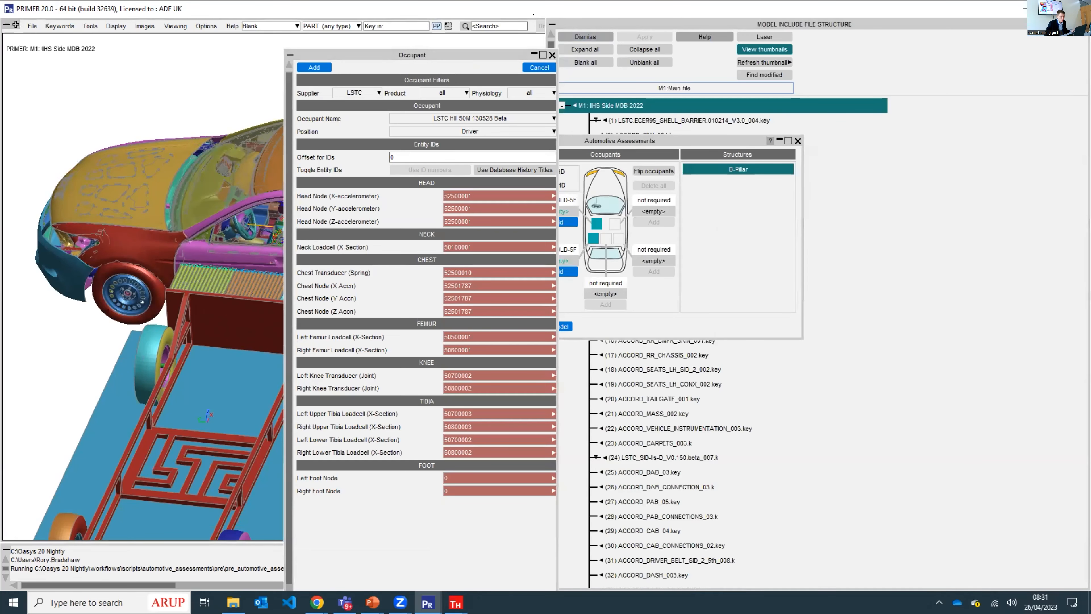
drag(477, 55, 220, 59)
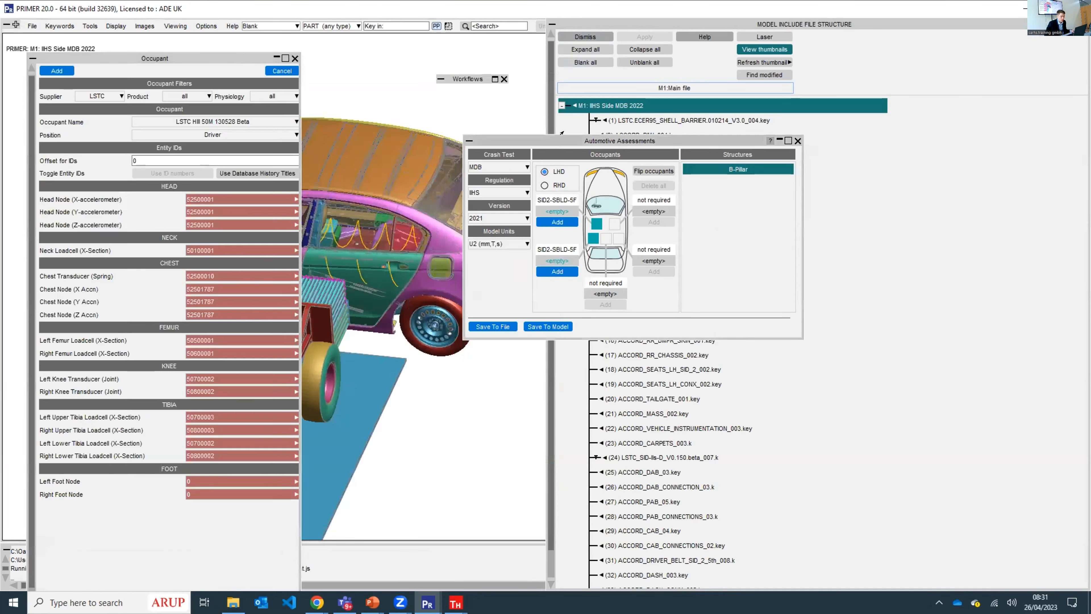
drag(341, 78, 341, 79)
scroll(698, 287, down, 2)
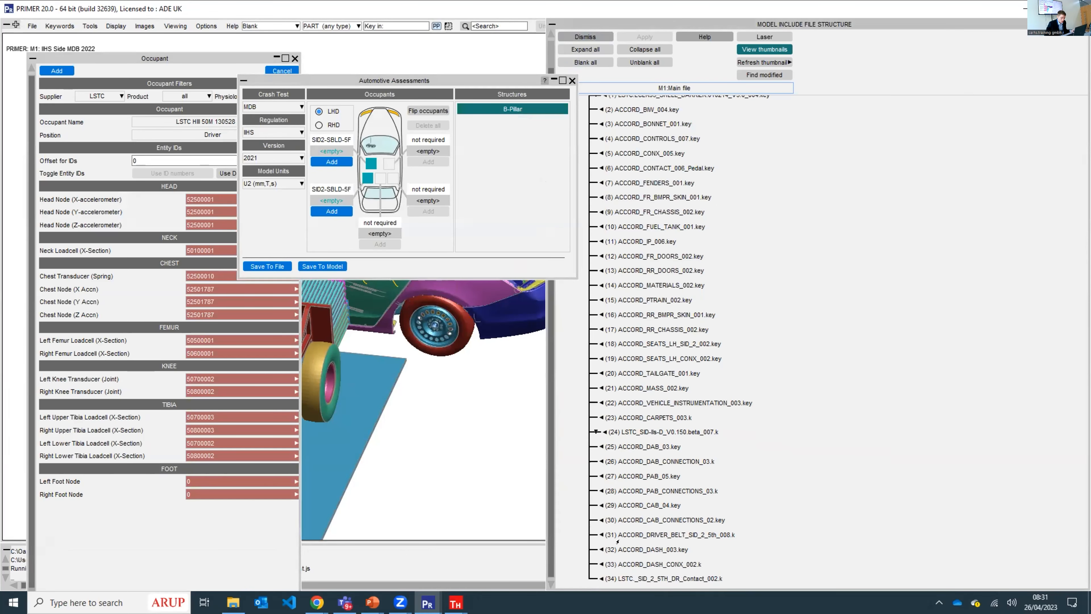
right_click(597, 427)
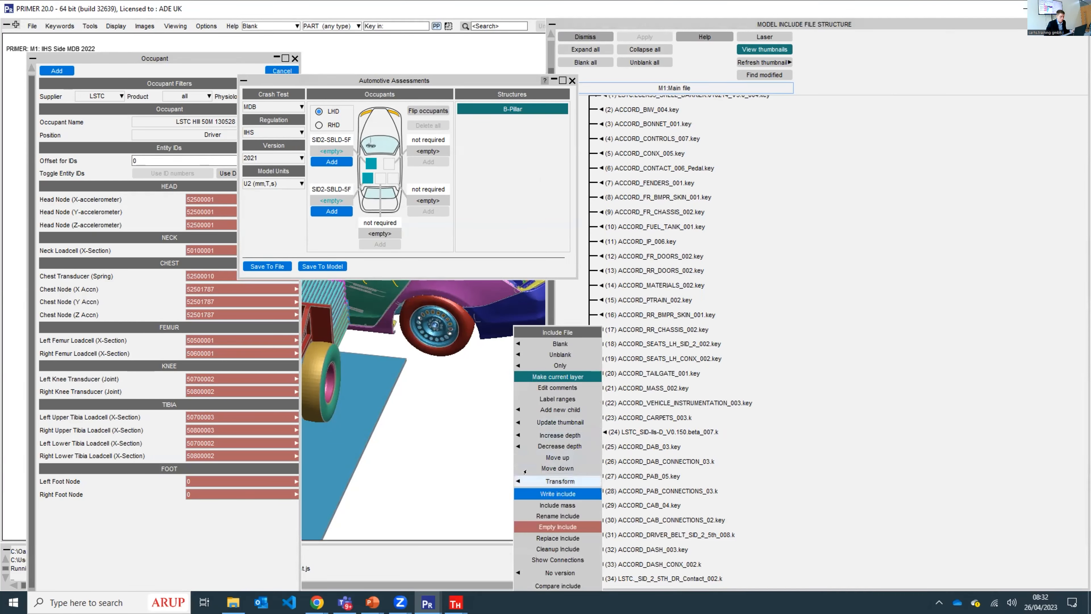
mouse_move(514, 478)
click(489, 504)
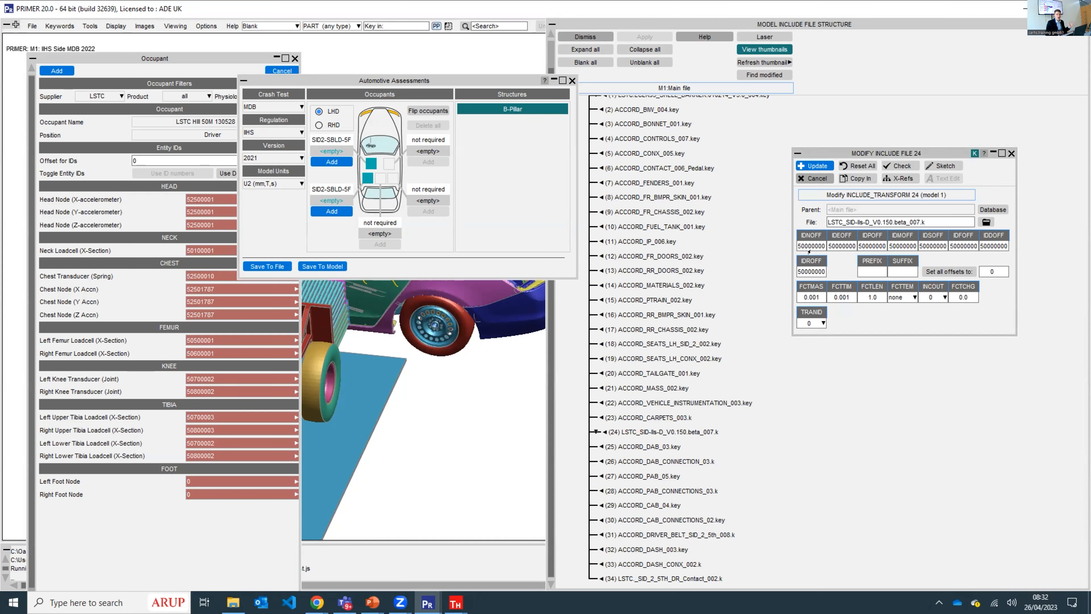
double_click(813, 271)
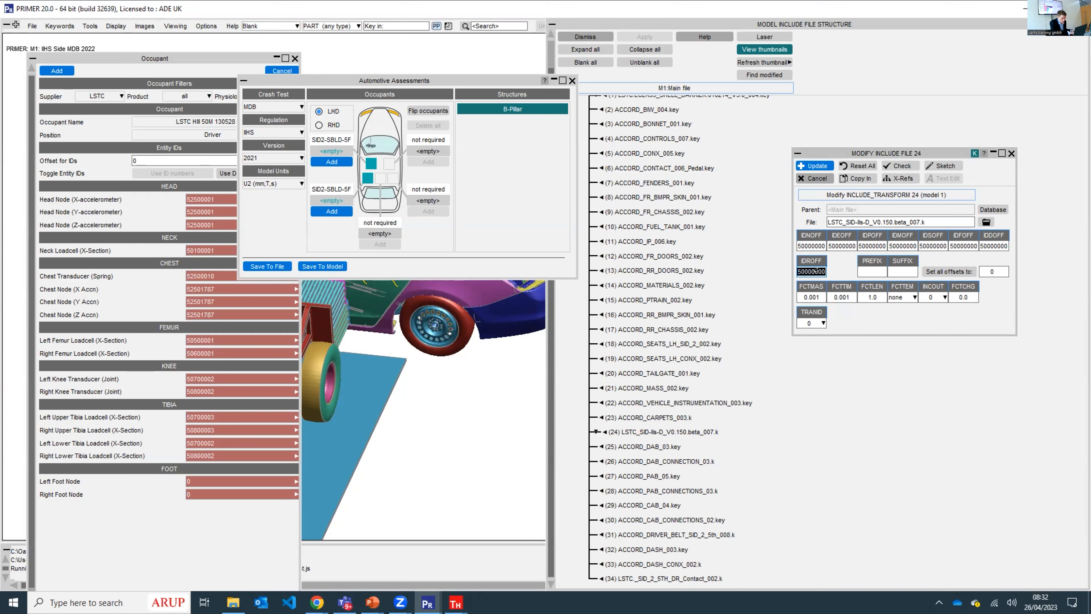
click(815, 178)
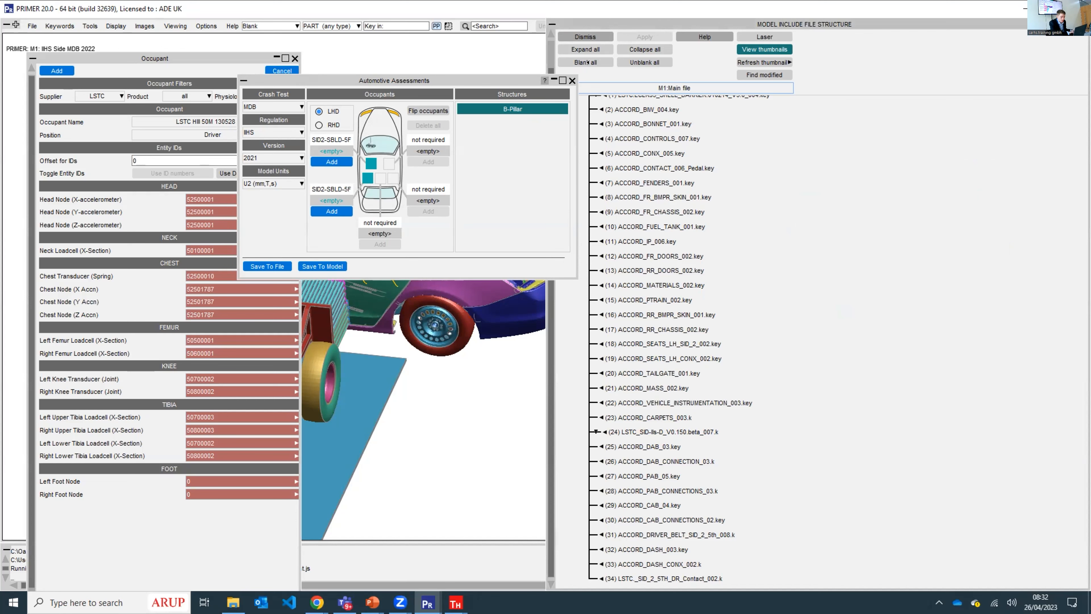
click(584, 36)
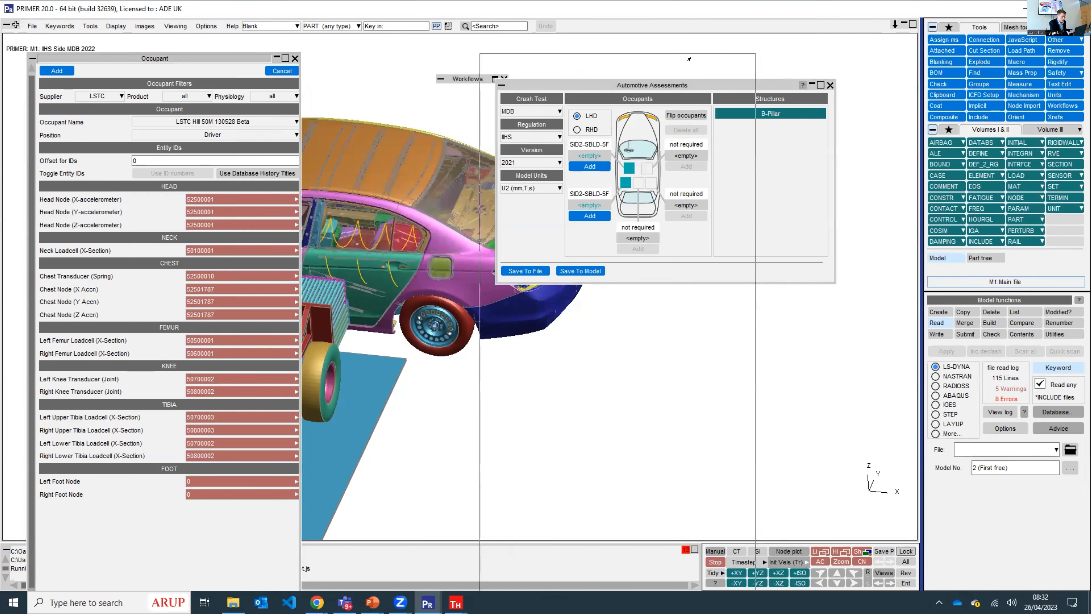
- Set the driver occupant's ID offset to 50000000 and choose the LSTC SID2-SBLD 5F 0.150.beta model
text(50000000)
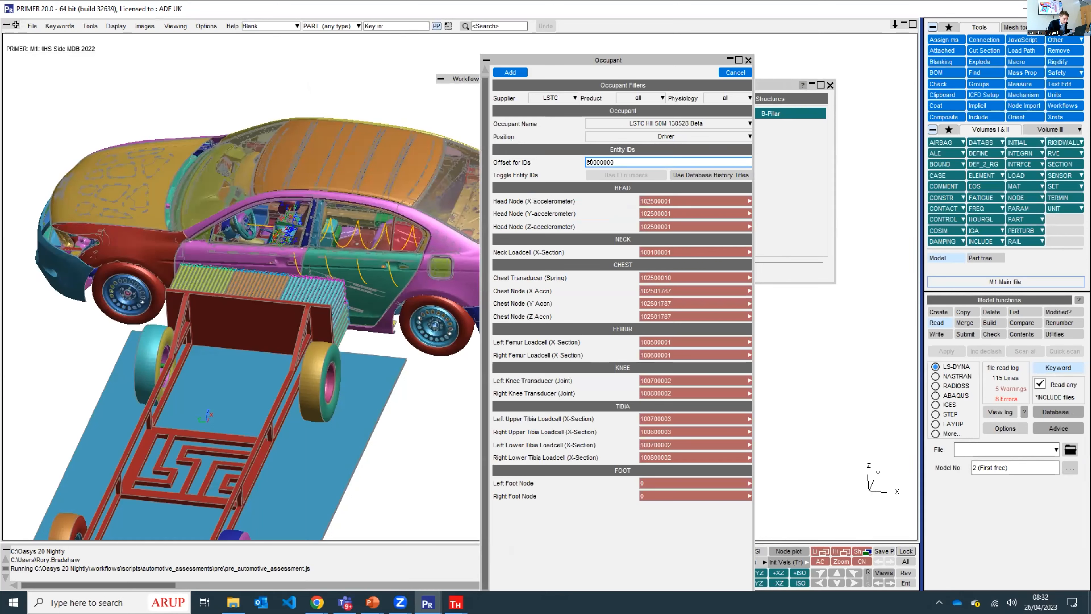
click(626, 124)
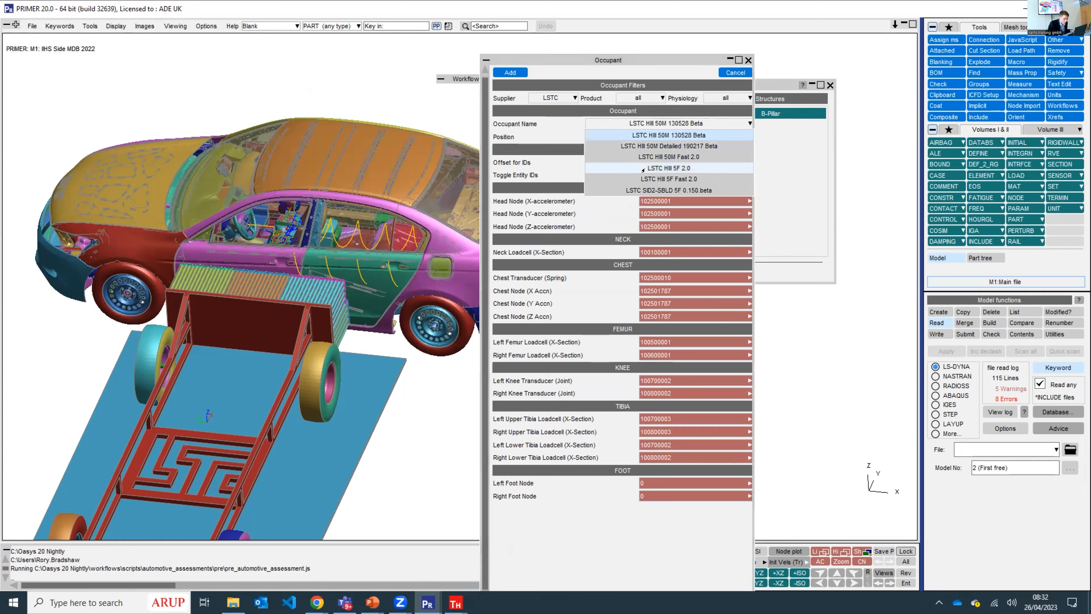
click(662, 189)
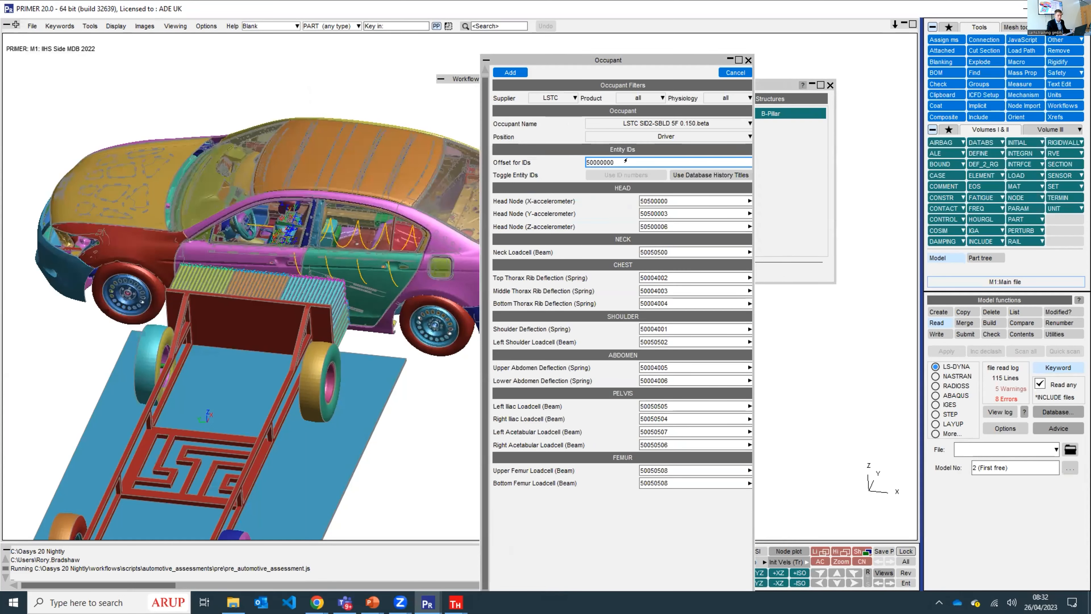
- Restrict the product filter to SID2-SBLD and add the driver occupant to the assessment
click(649, 97)
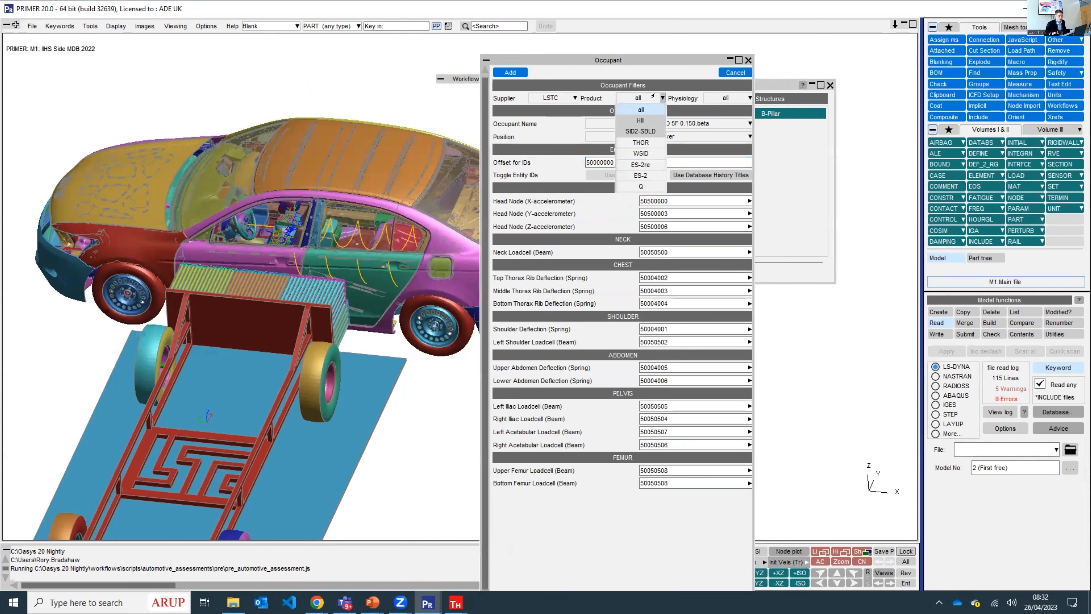
click(641, 131)
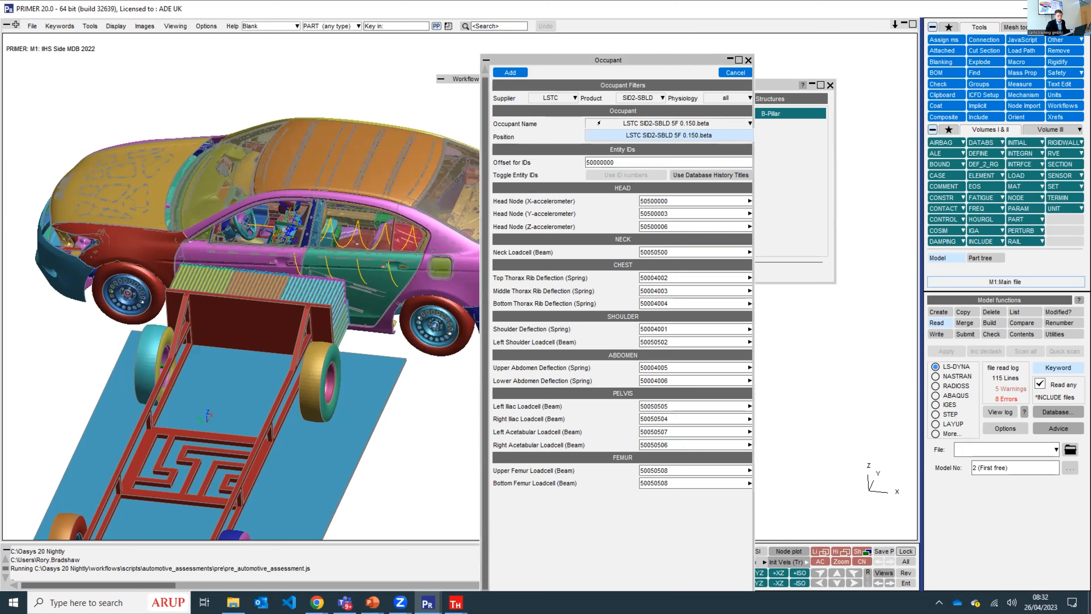
click(535, 125)
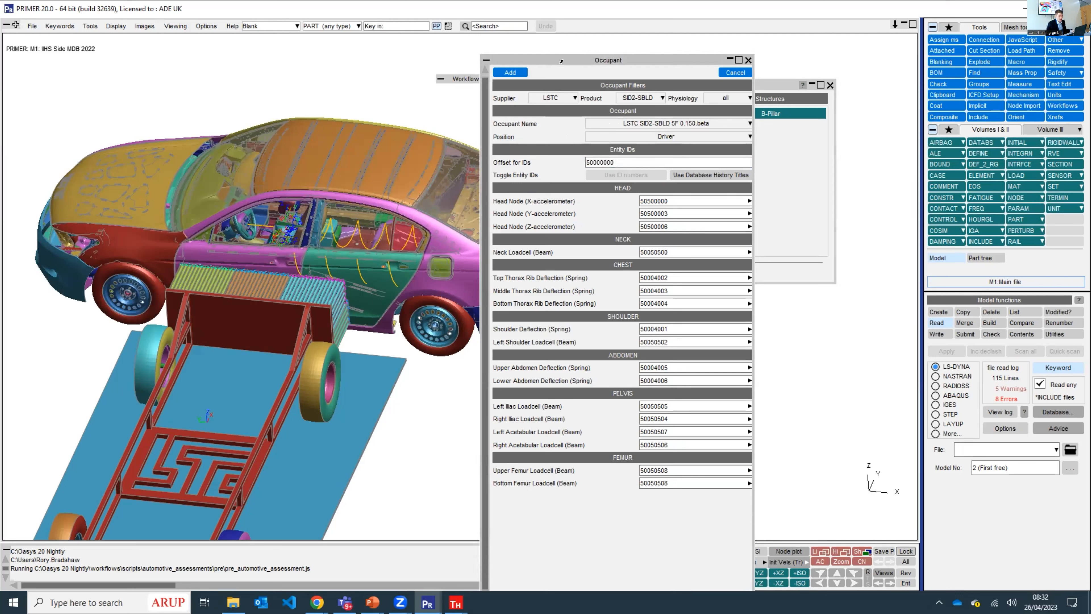
drag(561, 61, 254, 52)
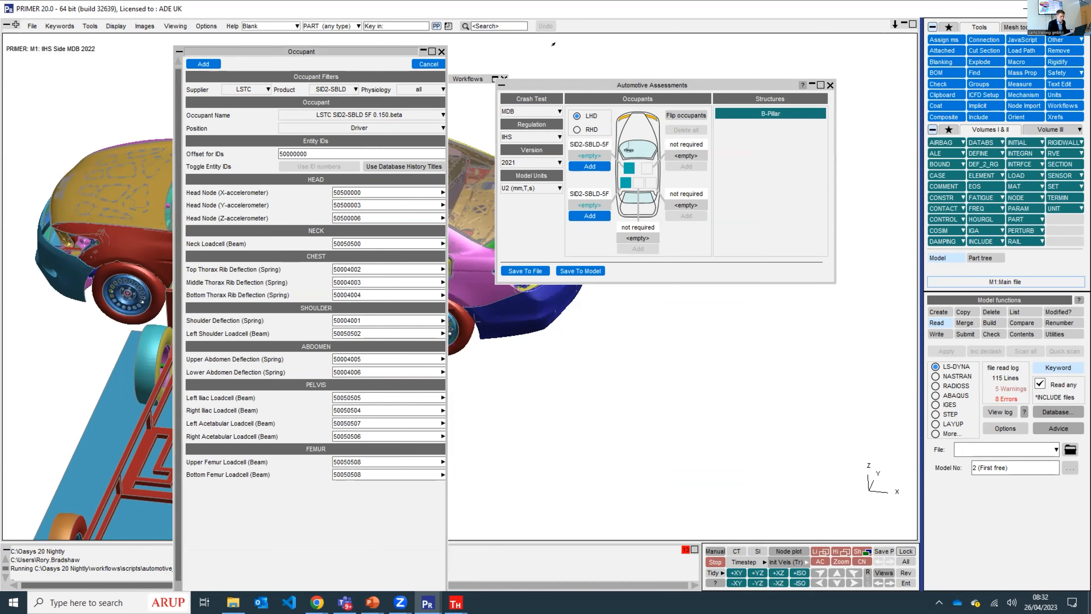
drag(342, 49, 554, 49)
click(517, 155)
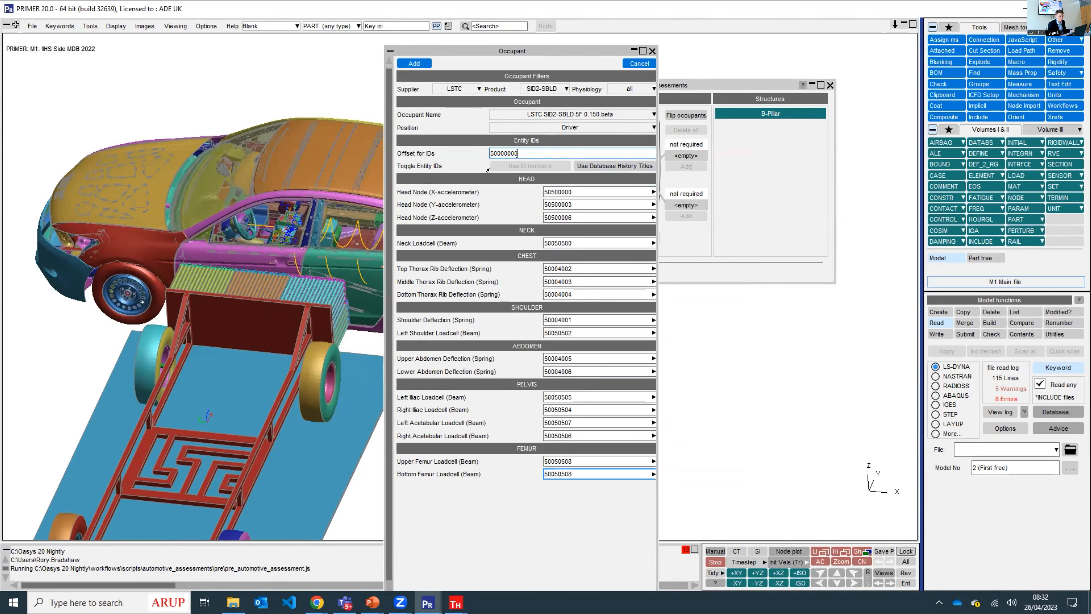
click(414, 63)
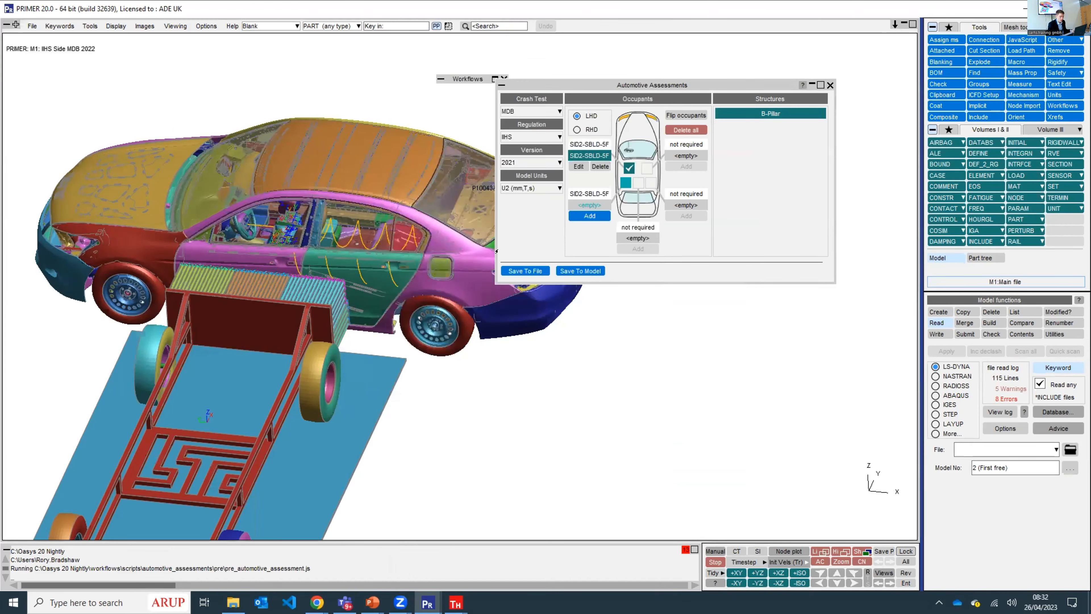
- Save the assessment setup as the JSON file IIHS_MDB_2021 in the IIHS_MDB_2021 folder
click(525, 270)
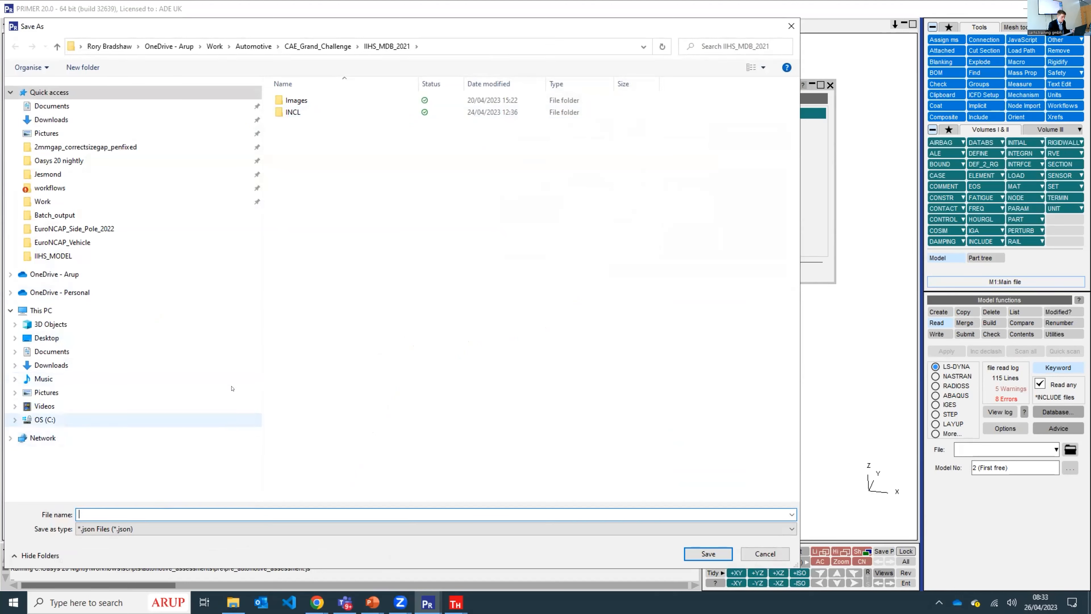
click(141, 530)
click(123, 550)
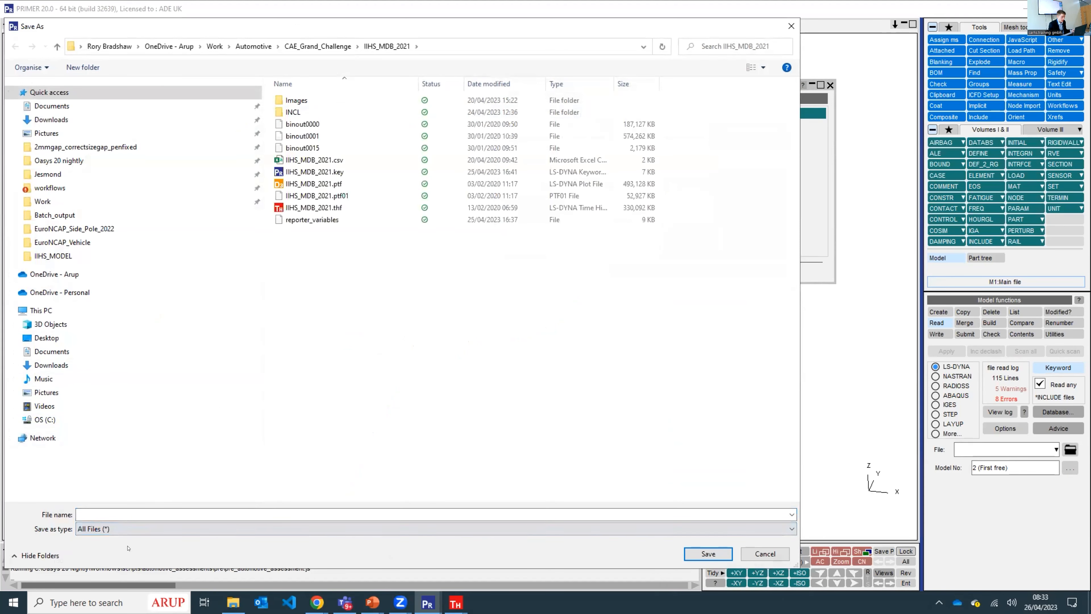
click(315, 172)
click(103, 528)
click(108, 541)
click(702, 551)
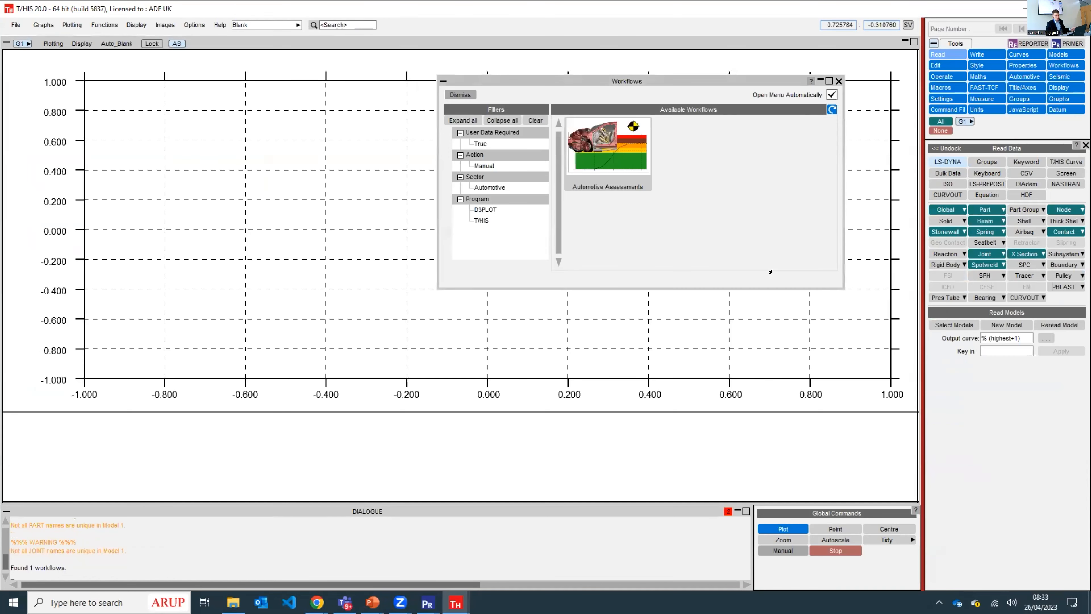
- In T/HIS, run the Automotive Assessments workflow to plot all body parts for the driver, with the B-Pillar structure also selected
click(599, 159)
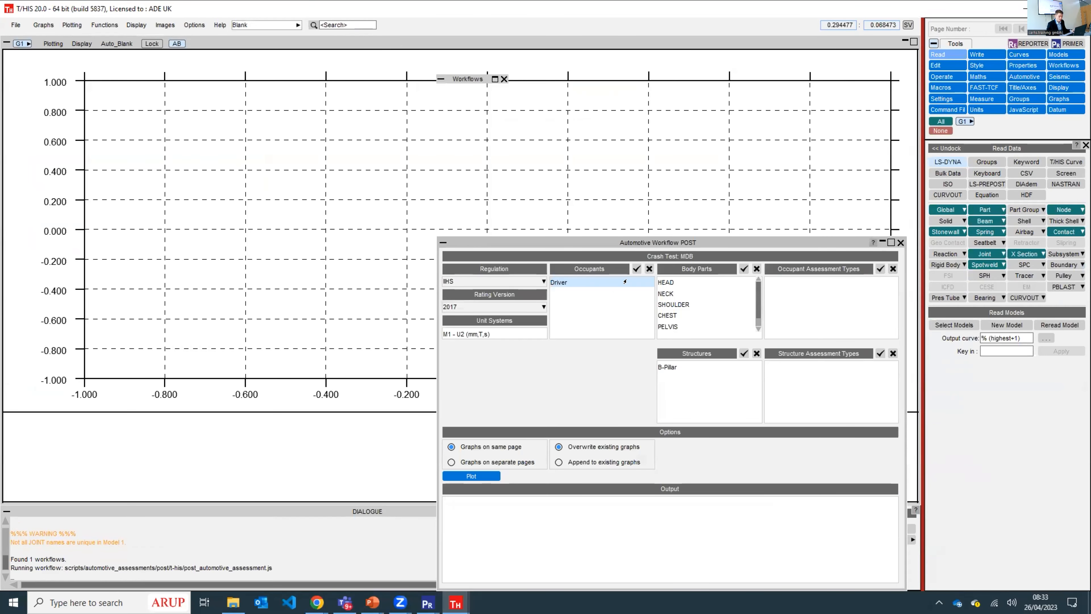
click(744, 269)
drag(665, 242, 541, 103)
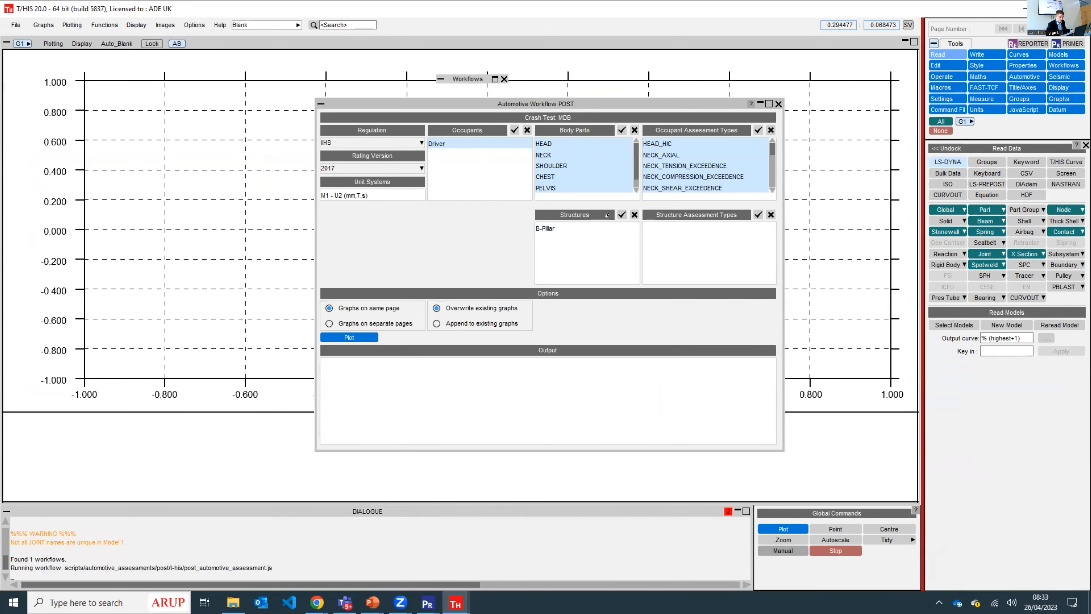
click(623, 215)
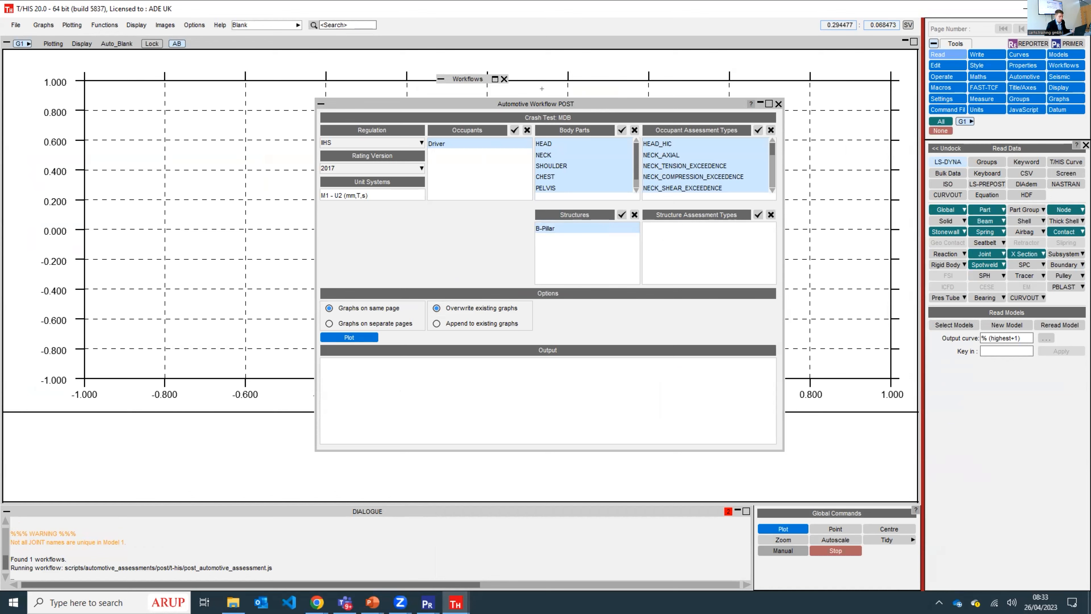
click(333, 337)
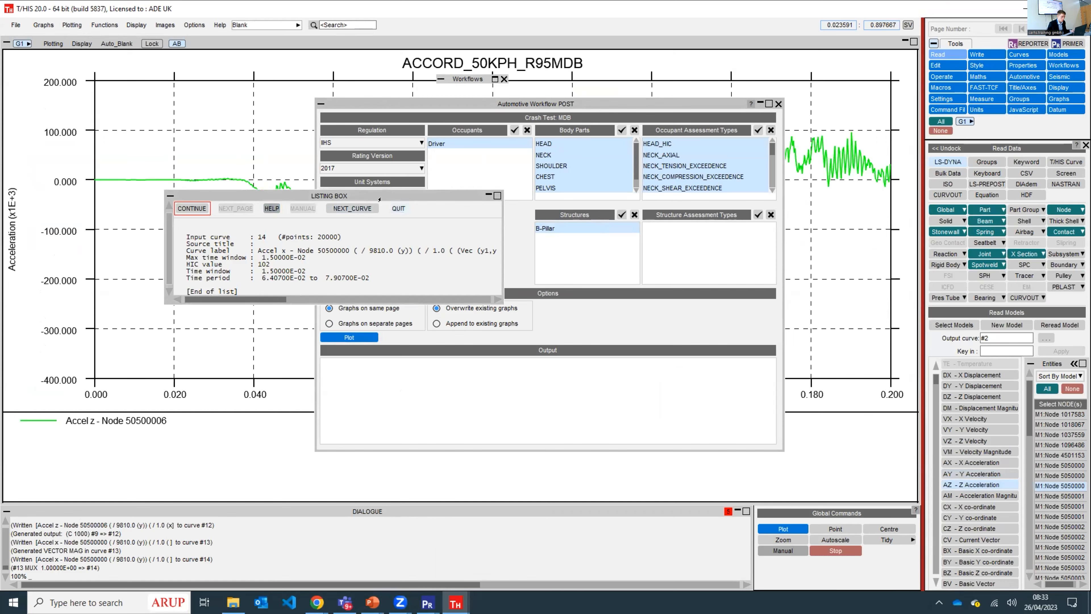
click(396, 209)
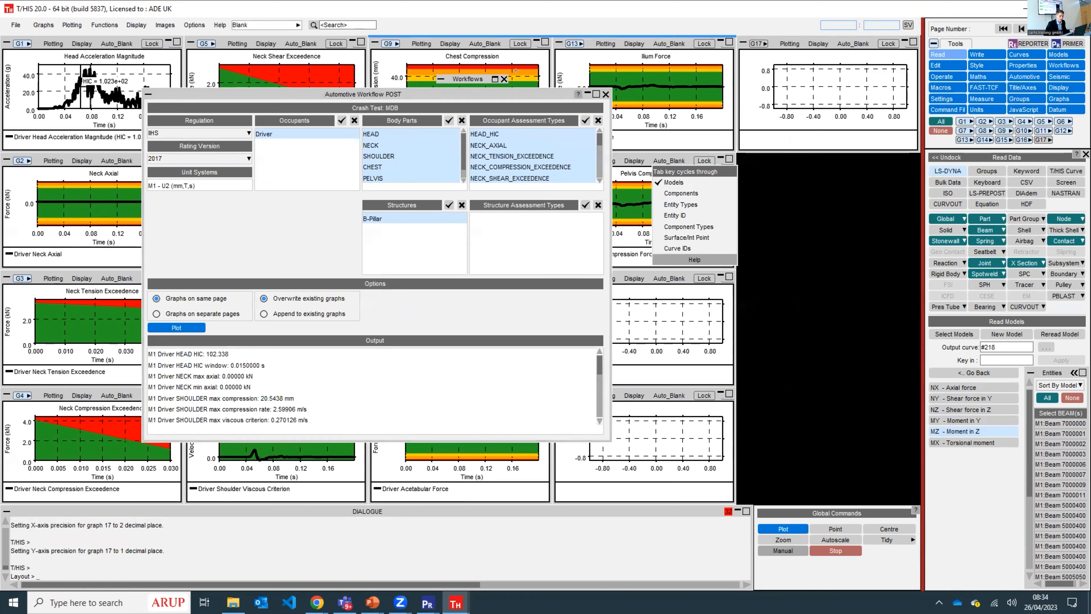
- Start a synchronised D3PLOT session from PRIMER and set its Automotive Assessments workflow to the B-Pillar structure and rating version 2021
click(1025, 9)
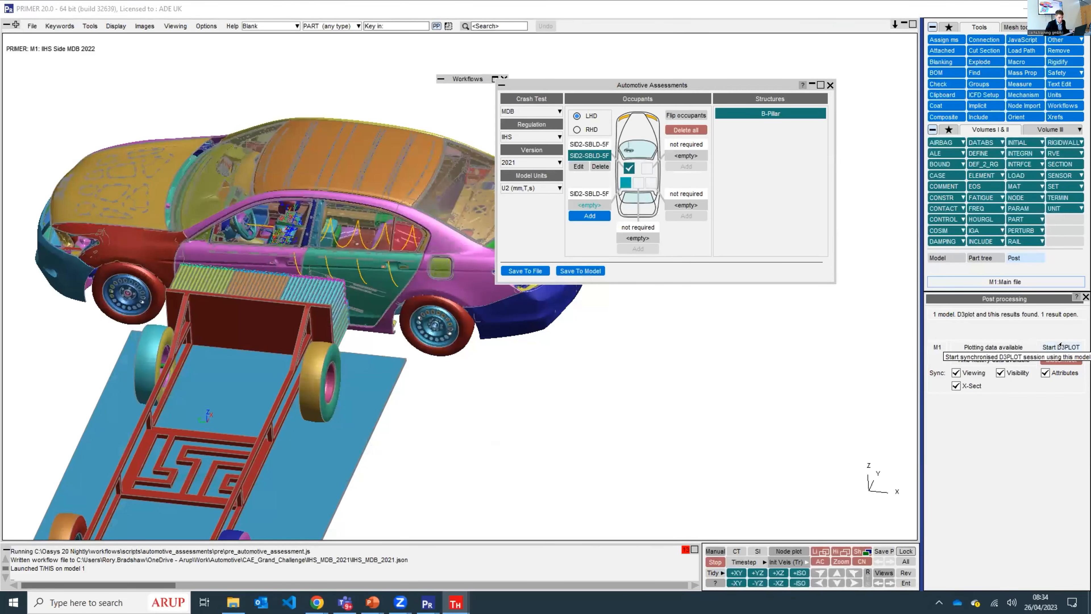
click(1046, 346)
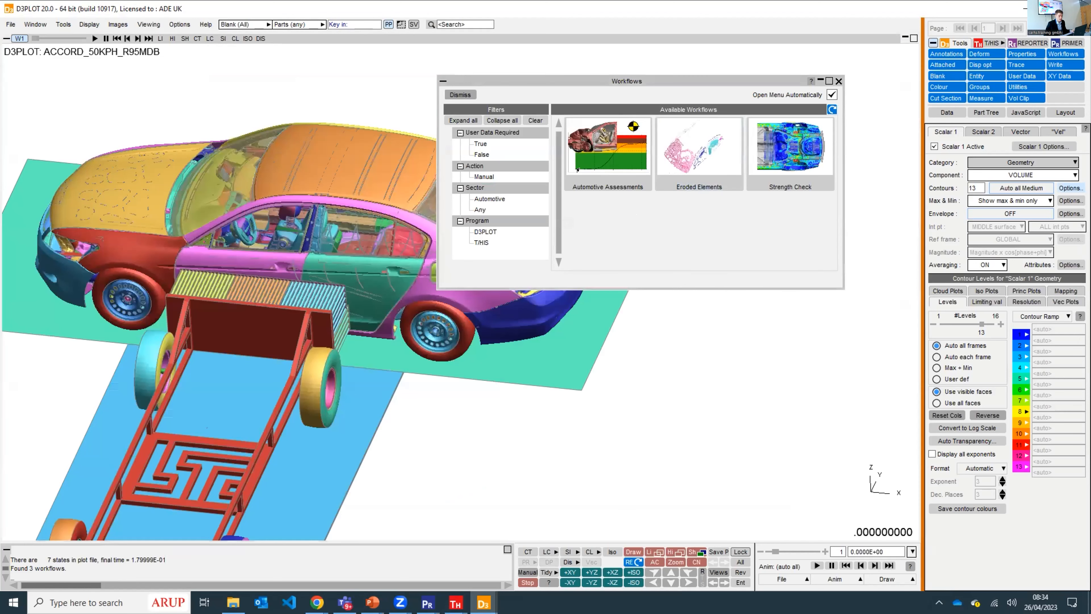
click(587, 151)
click(560, 133)
click(532, 158)
click(508, 172)
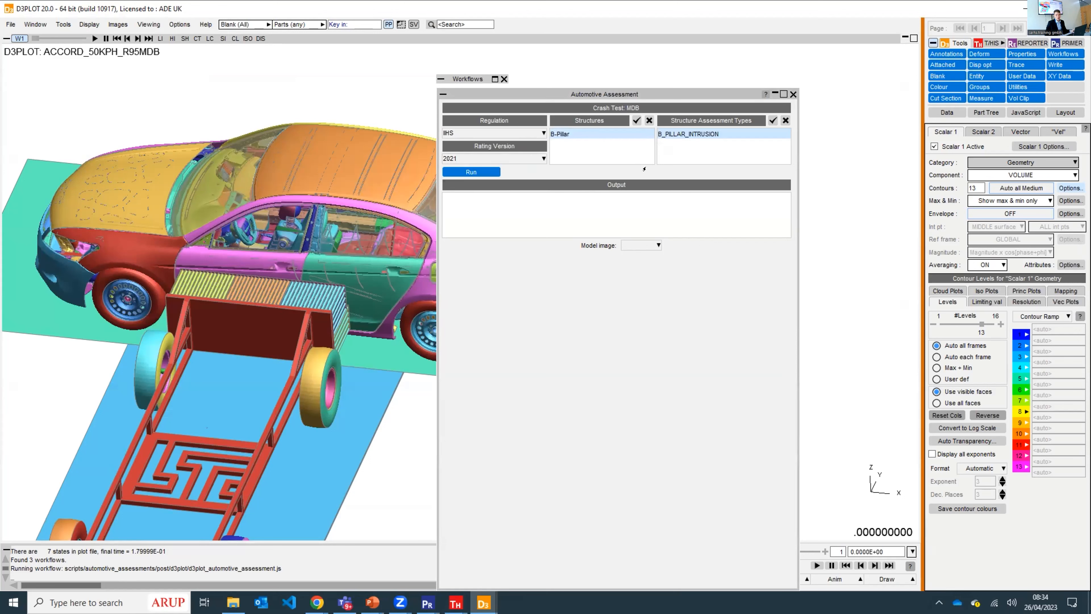
- Run the IIHS B_PILLAR_INTRUSION assessment and arrange its window to show the pre- and post-crash section image
drag(649, 95, 786, 56)
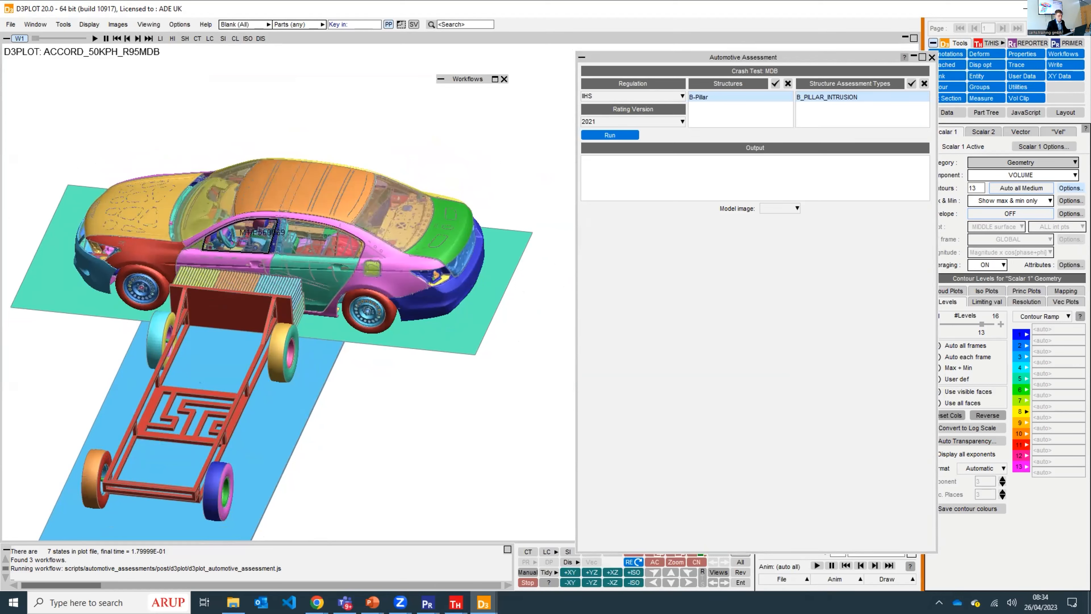
click(598, 135)
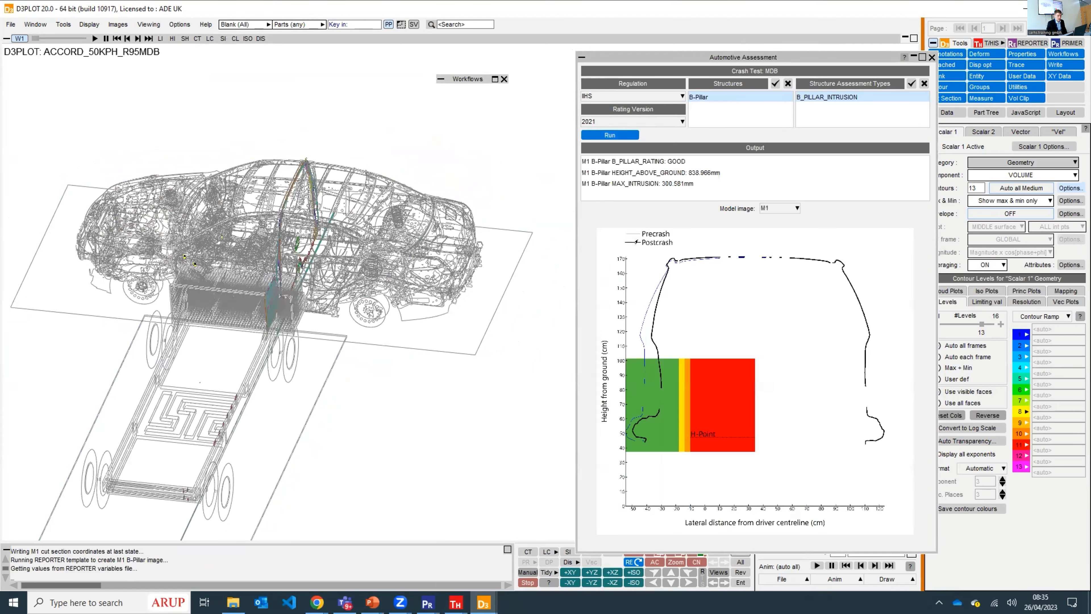
drag(644, 49, 572, 44)
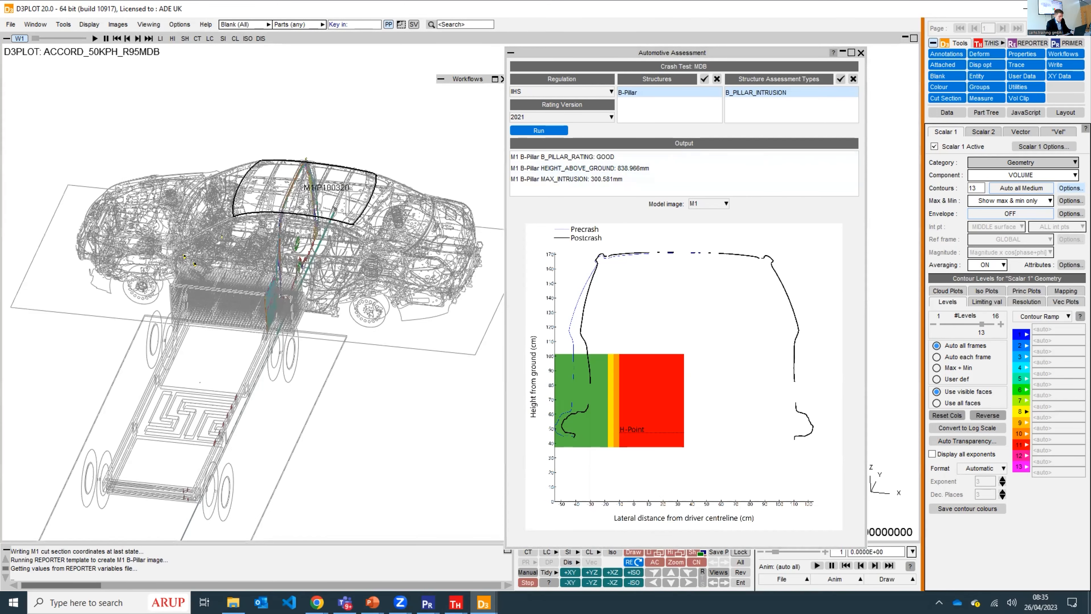
- Switch to the PowerPoint presentation and advance to the REPORTER Automotive Templates slide
key(alt+Tab)
key(alt+Tab)
key(alt+Down)
key(alt+Down)
key(alt+Left)
key(alt+Down)
key(alt+Left)
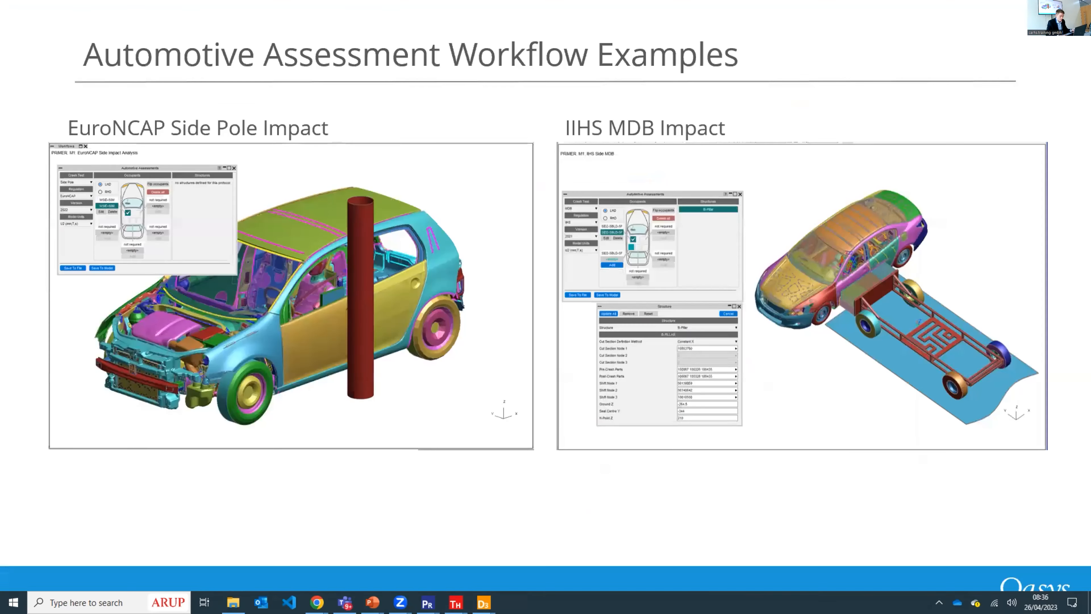
key(Right)
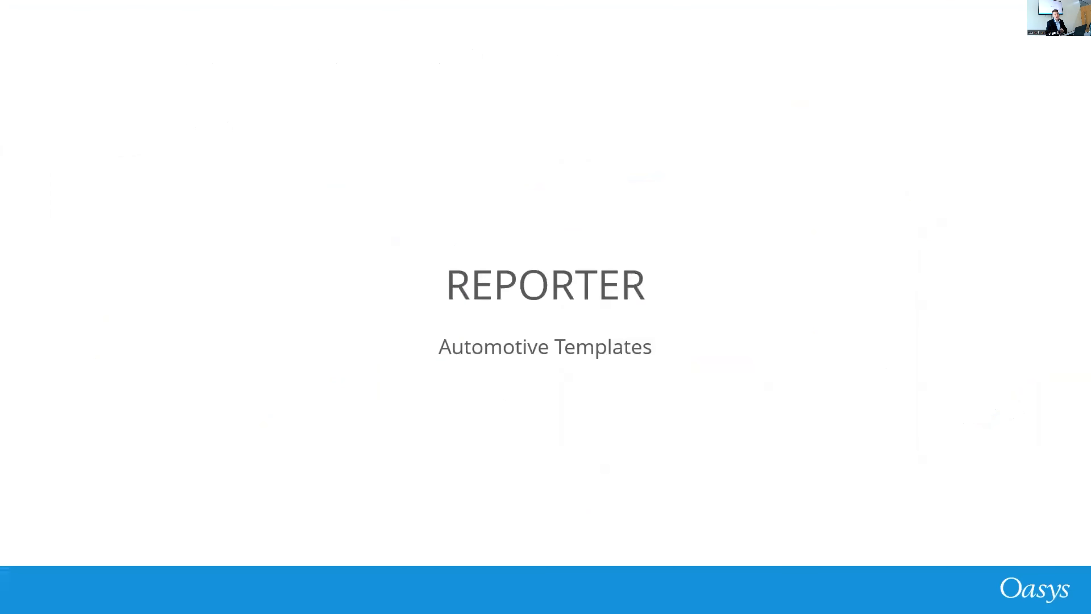
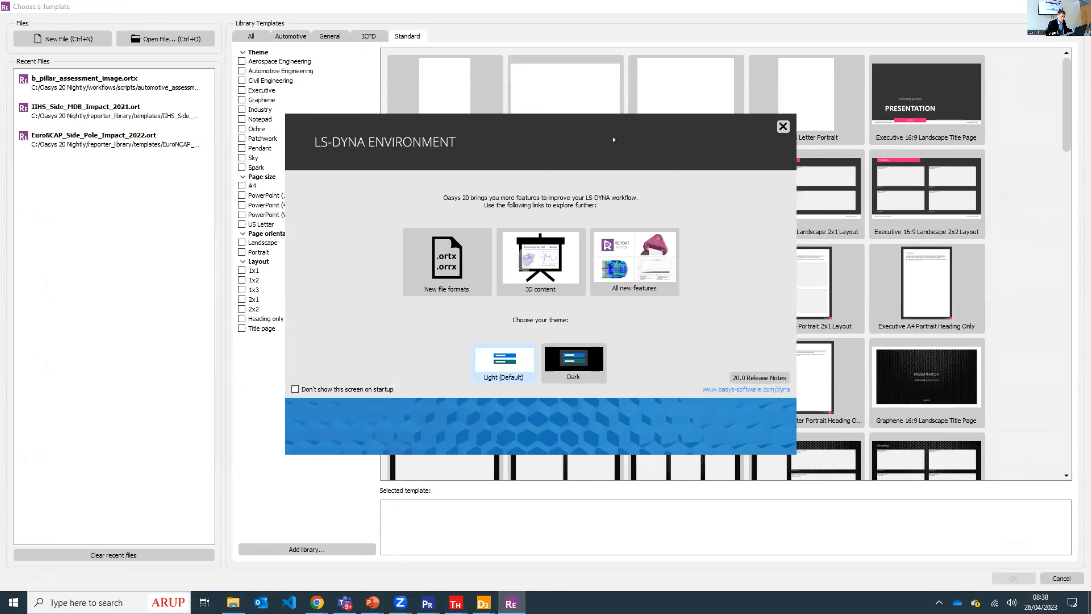
- Filter the automotive library templates by Euro NCAP regulation and Side impact location, and open the Euro NCAP Side Pole 2022 template
click(783, 125)
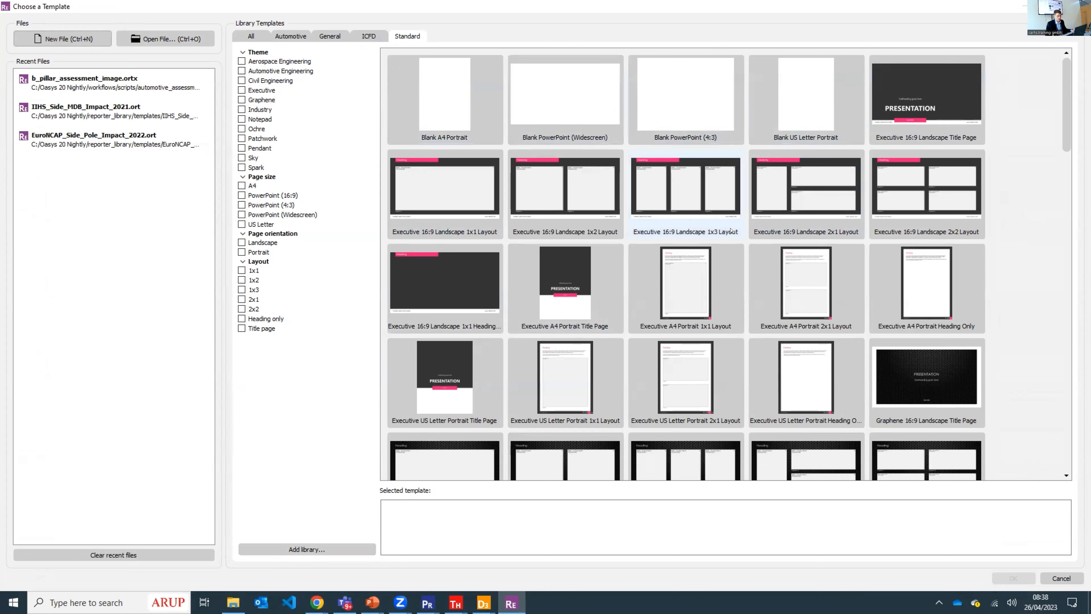
click(290, 37)
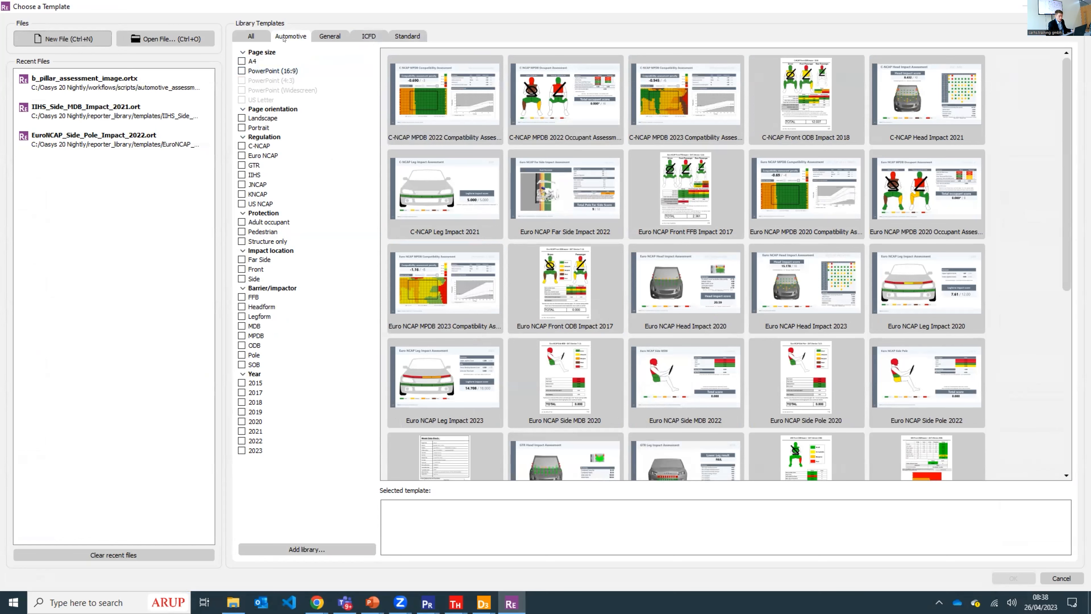
scroll(640, 269, down, 5)
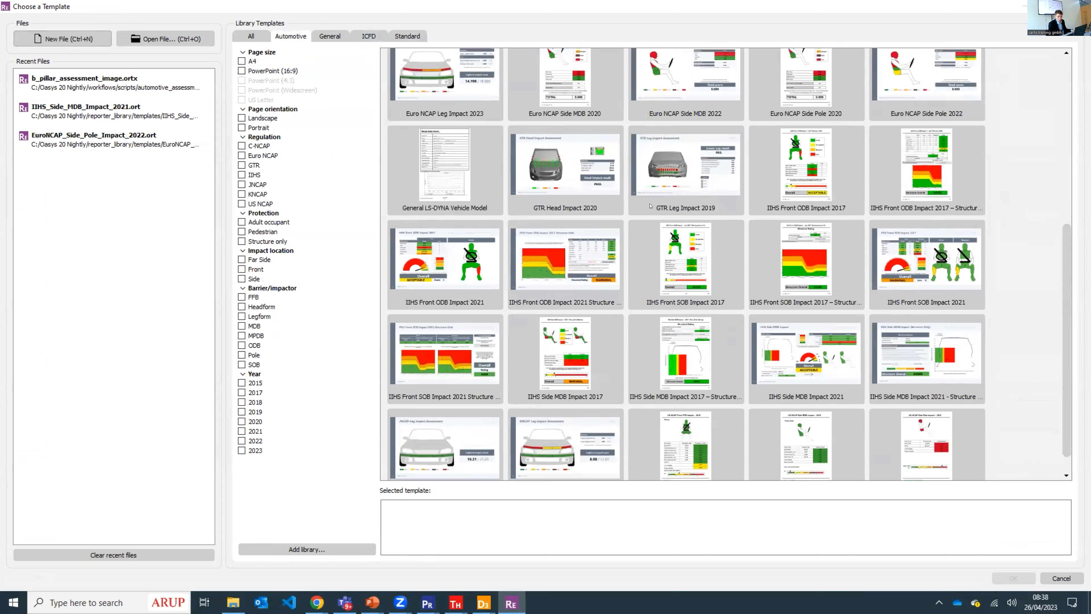
scroll(640, 268, up, 3)
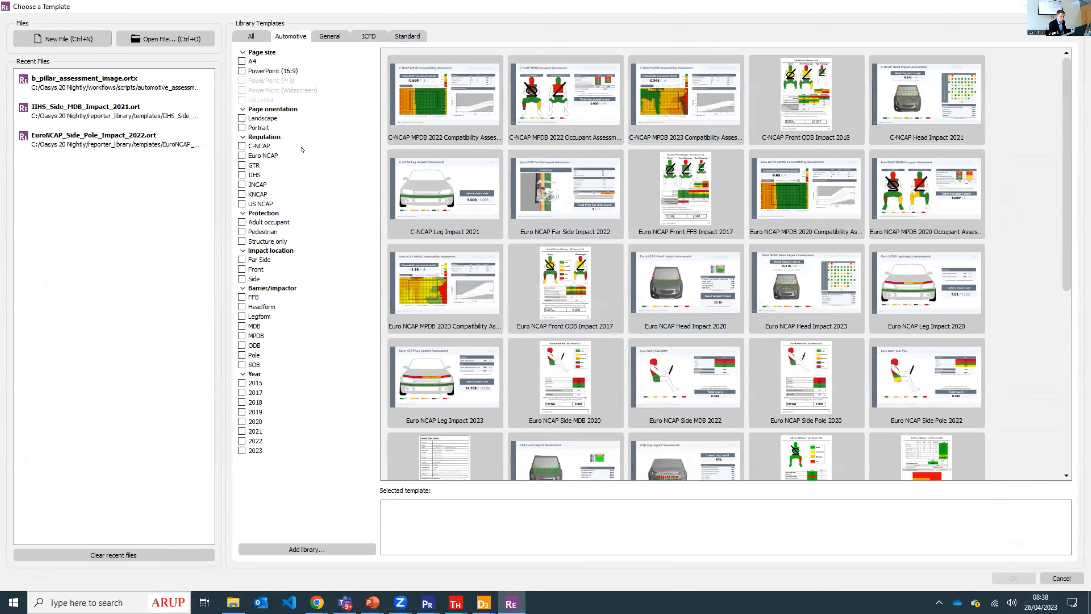
click(241, 155)
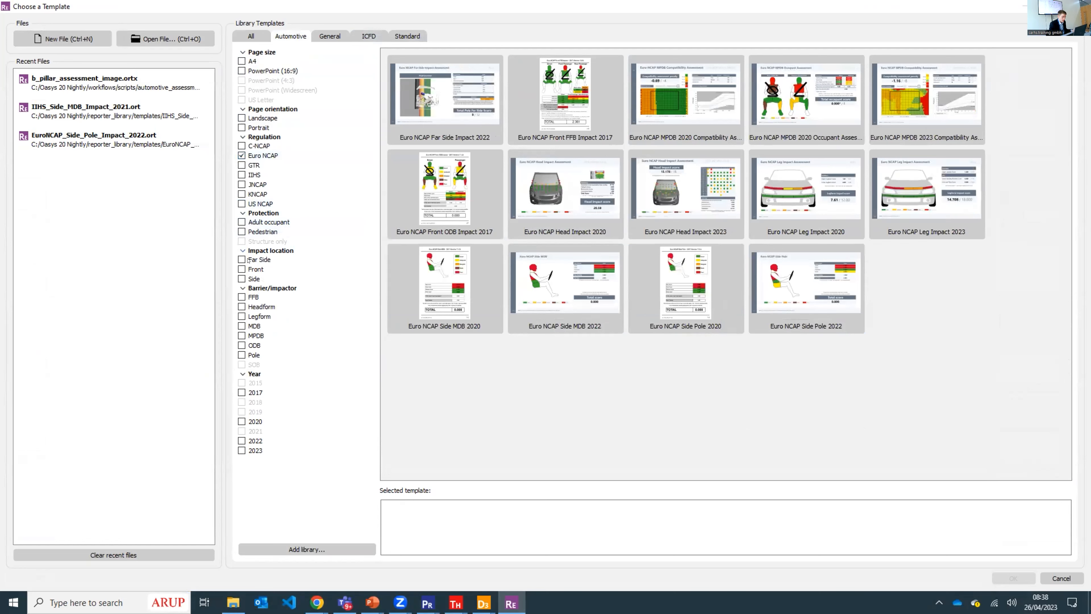
click(242, 278)
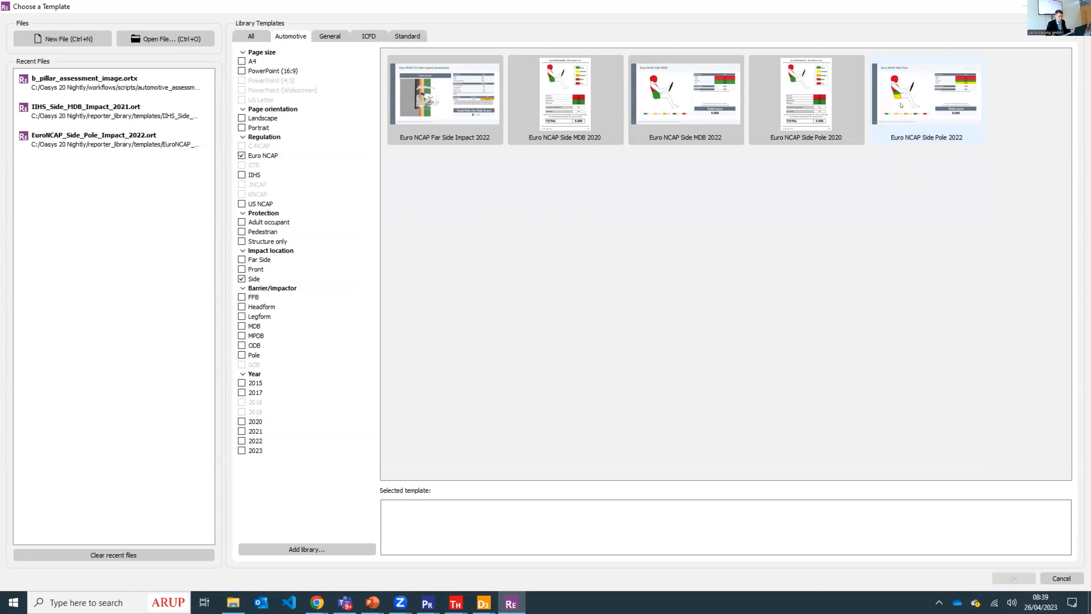
double_click(901, 105)
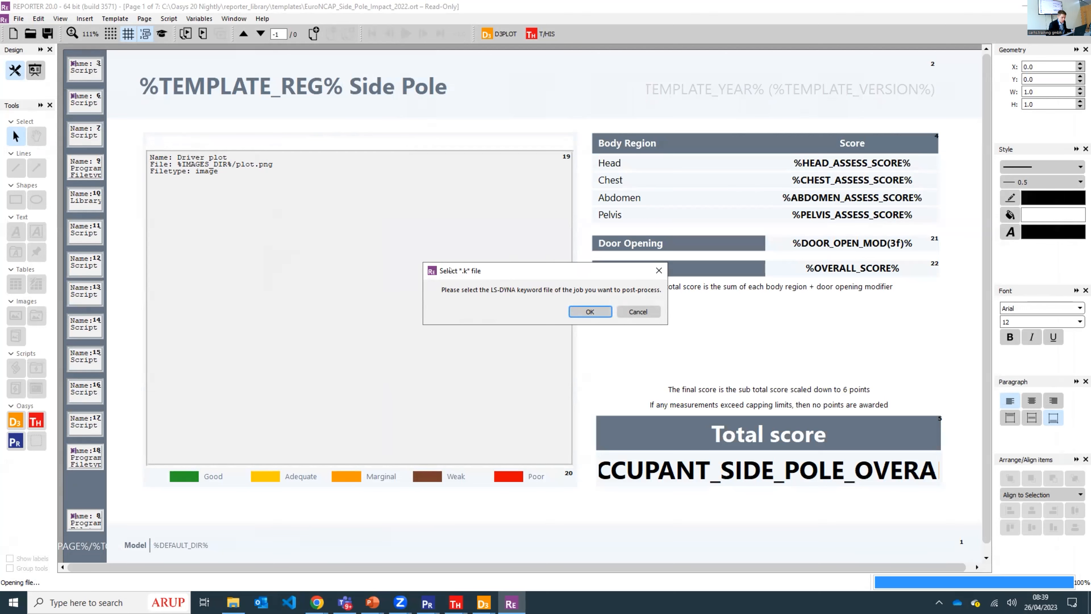
- Choose EuroNCAP_side_POLE_2022.key from Work/Automotive/CAE_Grand_Challenge/EuroNCAP_Side_Pole_2022 as the keyword file to post-process
click(589, 312)
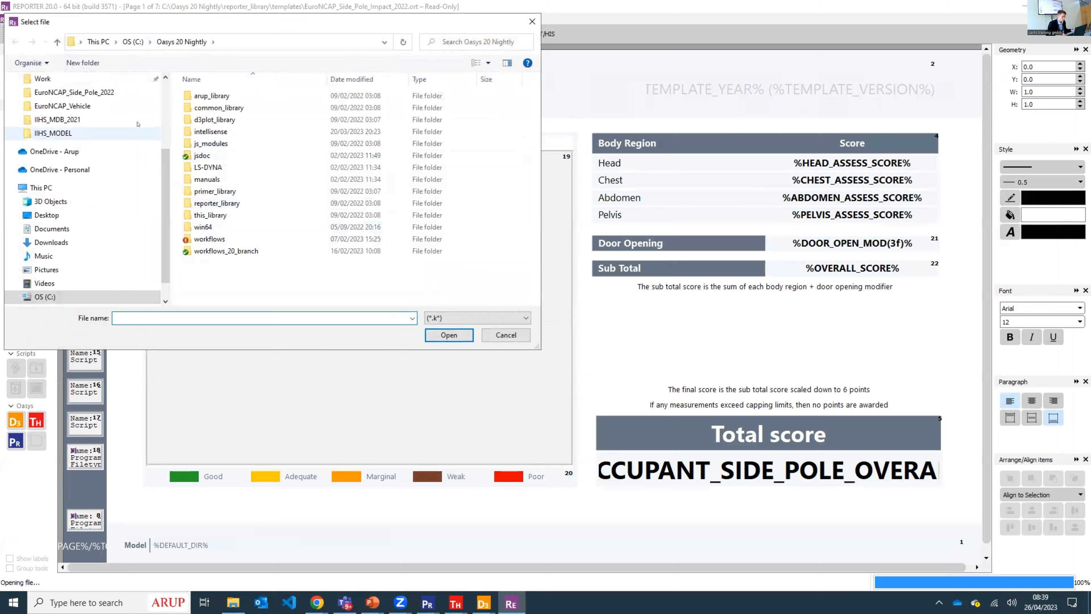
scroll(102, 124, up, 2)
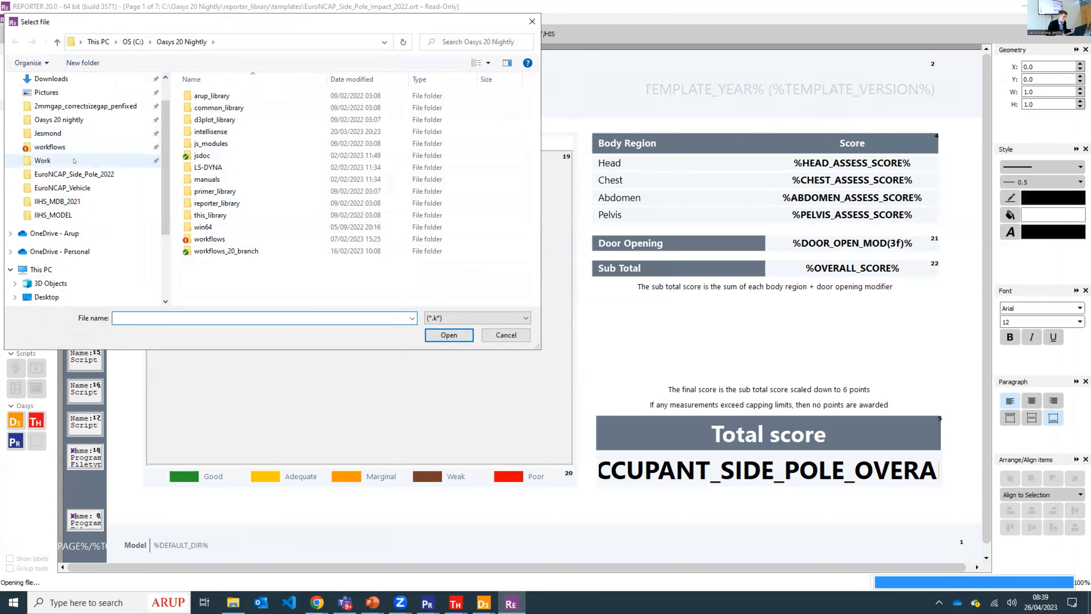
click(43, 160)
double_click(212, 132)
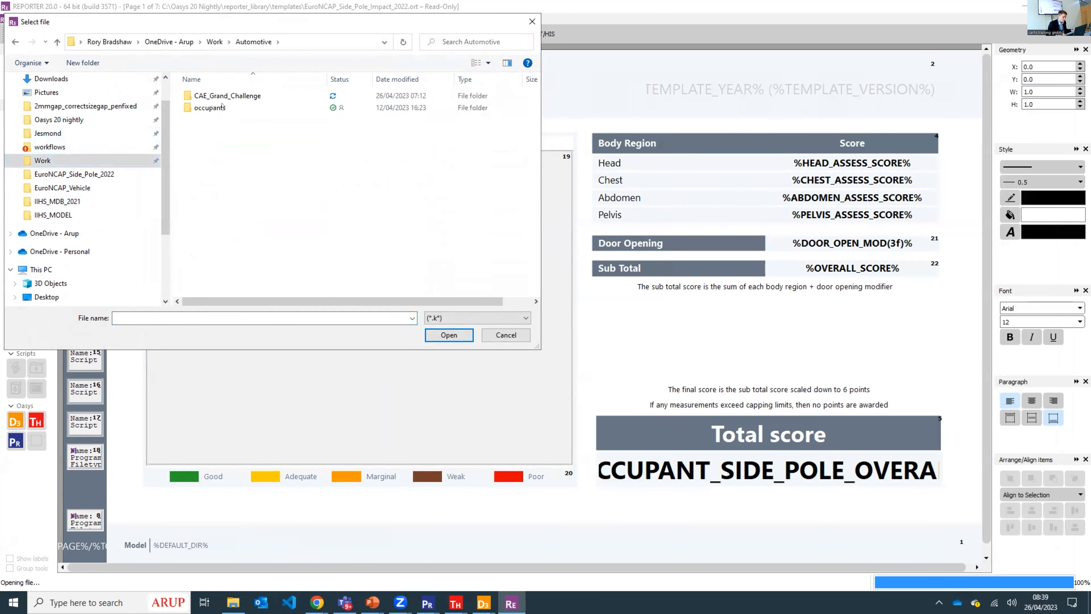
double_click(239, 96)
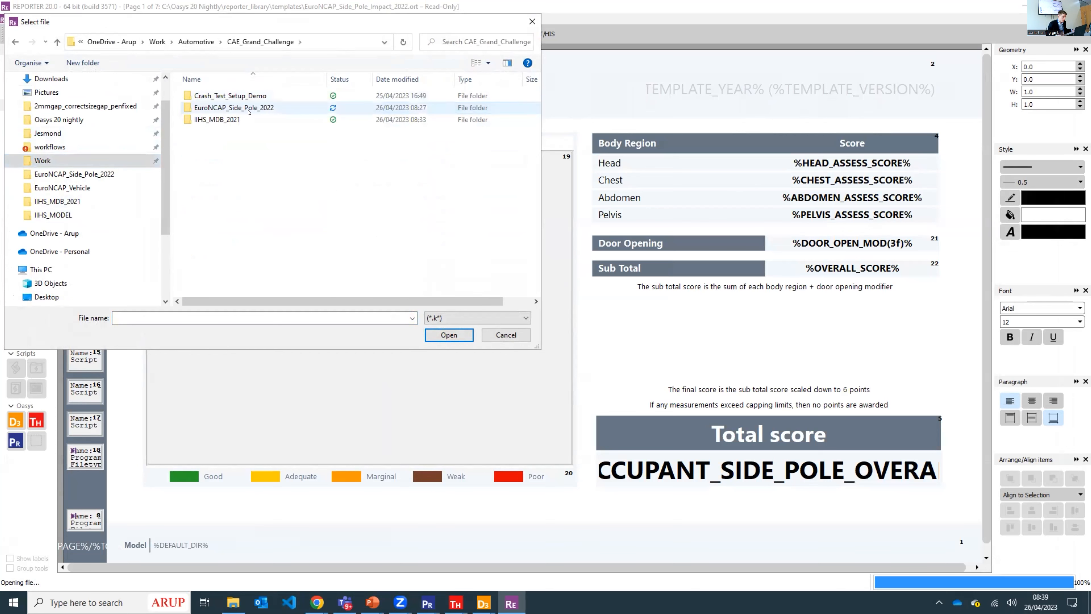
double_click(241, 108)
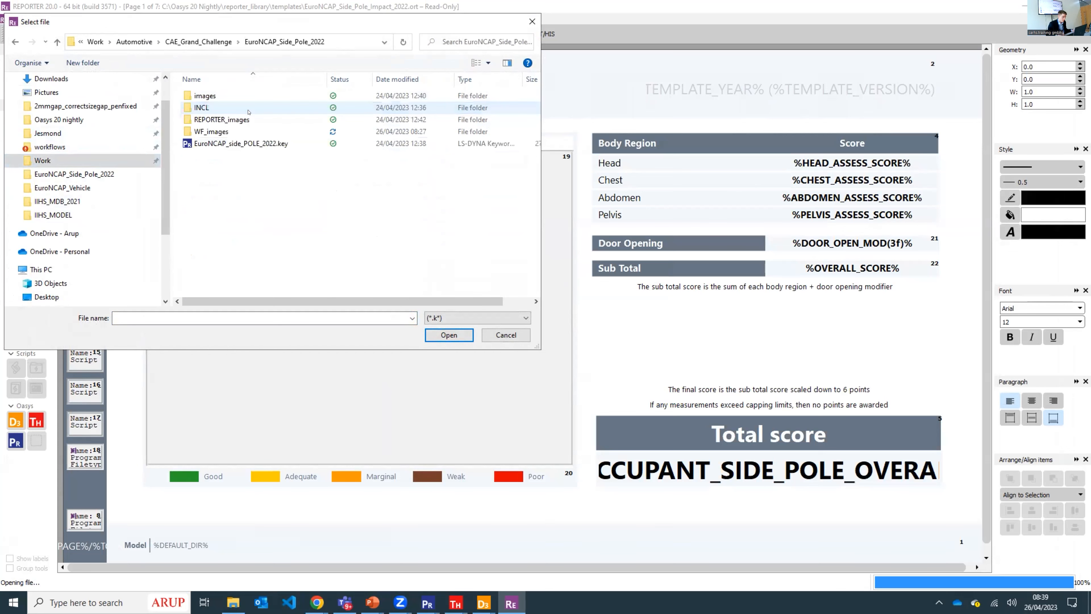
double_click(240, 144)
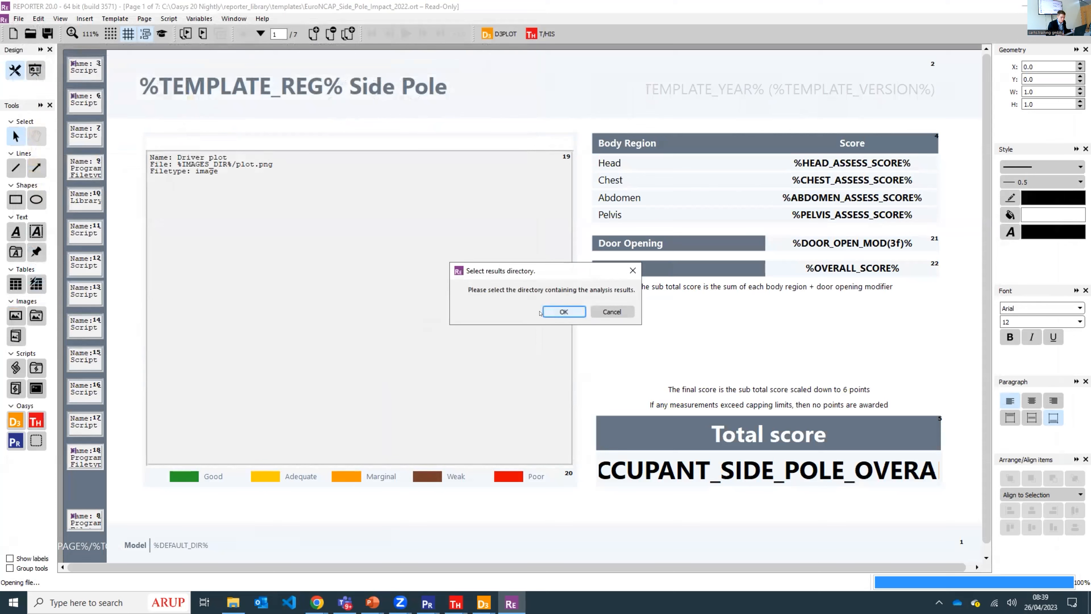
- Use the EuroNCAP_Side_Pole_2022 folder for results and load model information from EuroNCAP_Side_Pole_Impact_2022.csv instead of the post *END data
click(552, 312)
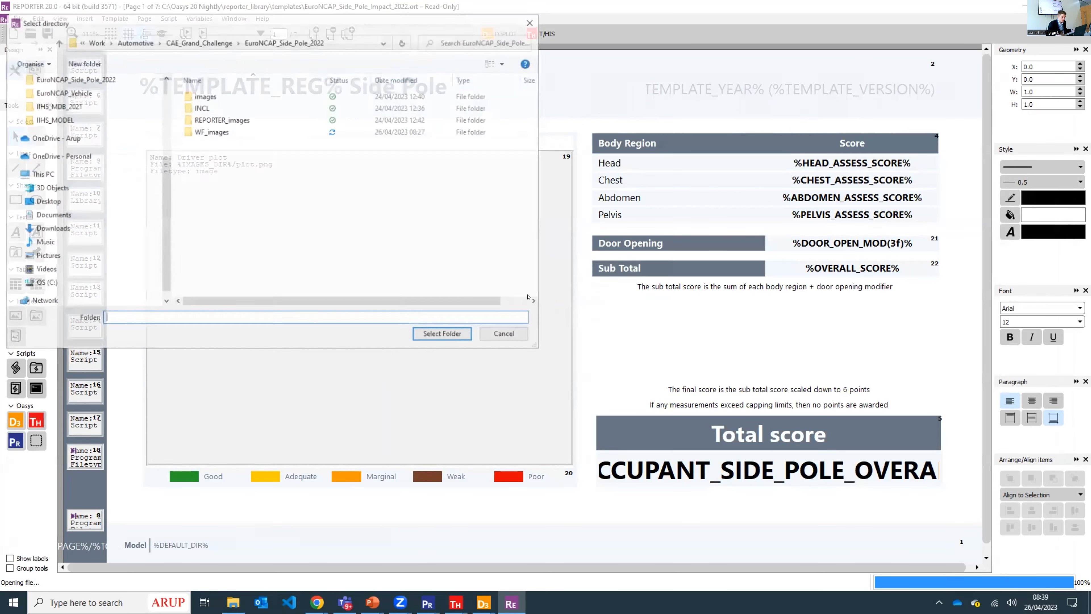
click(438, 334)
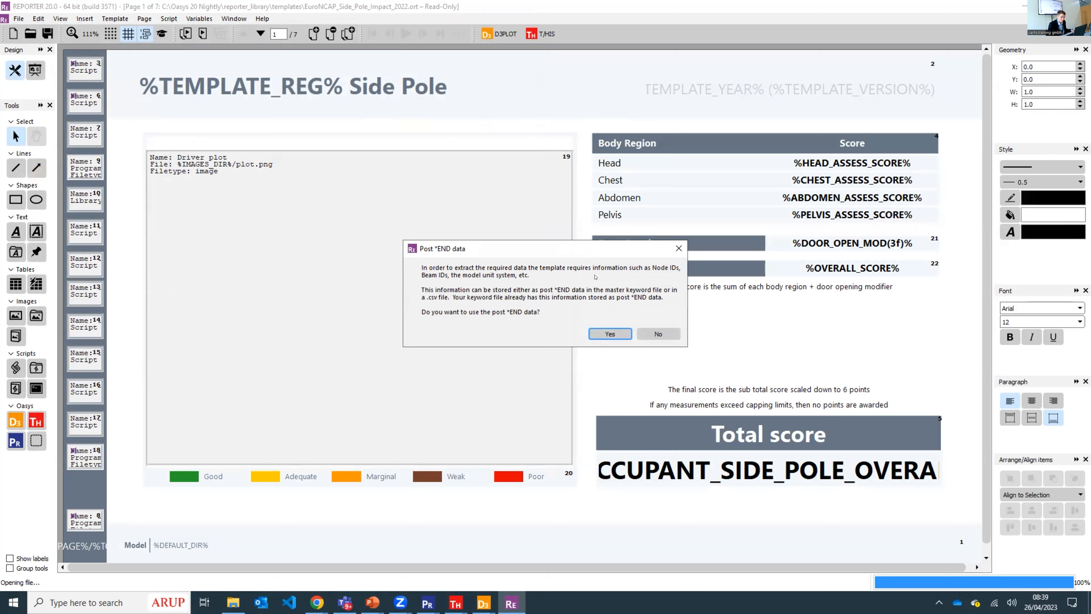
click(648, 332)
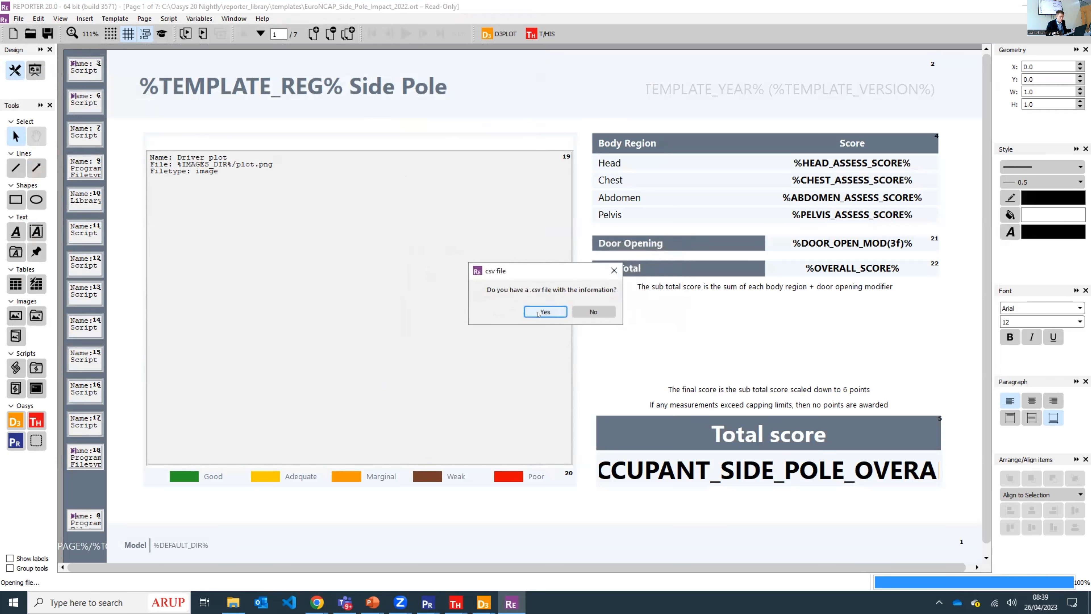
click(538, 312)
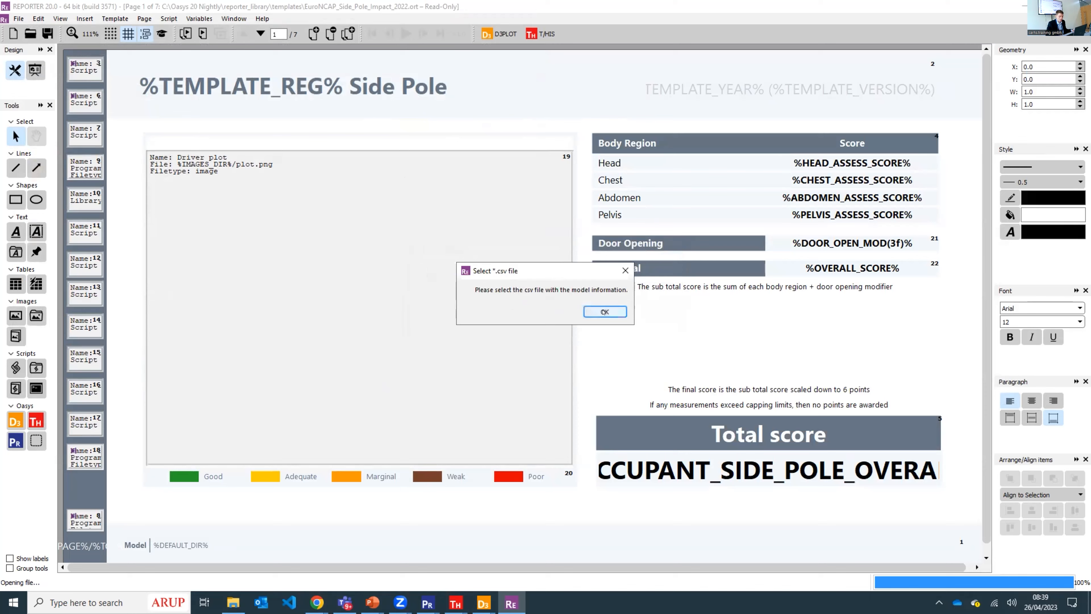
click(604, 311)
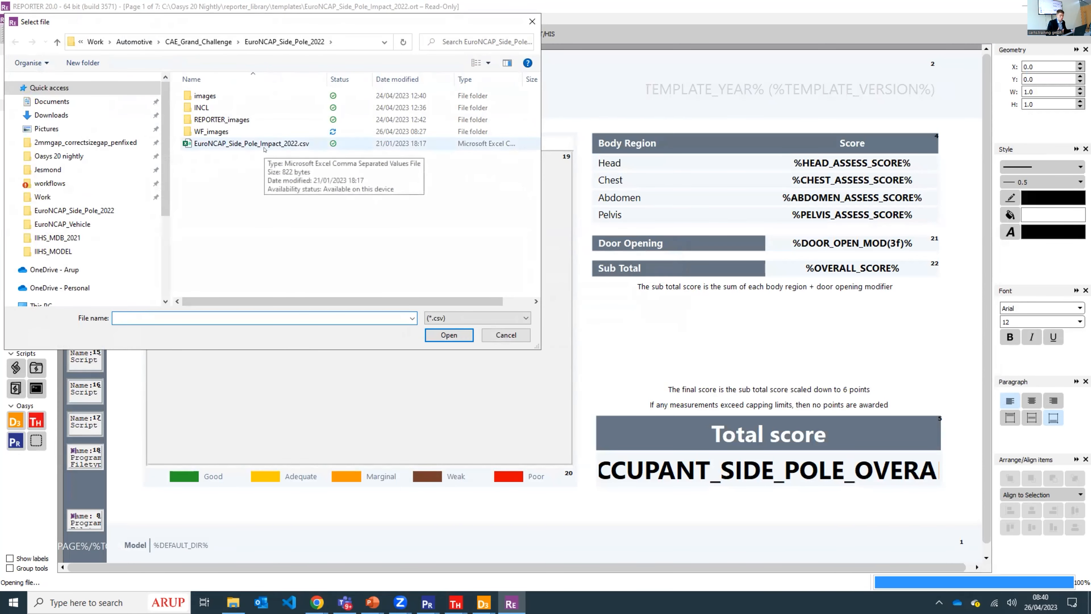
double_click(255, 143)
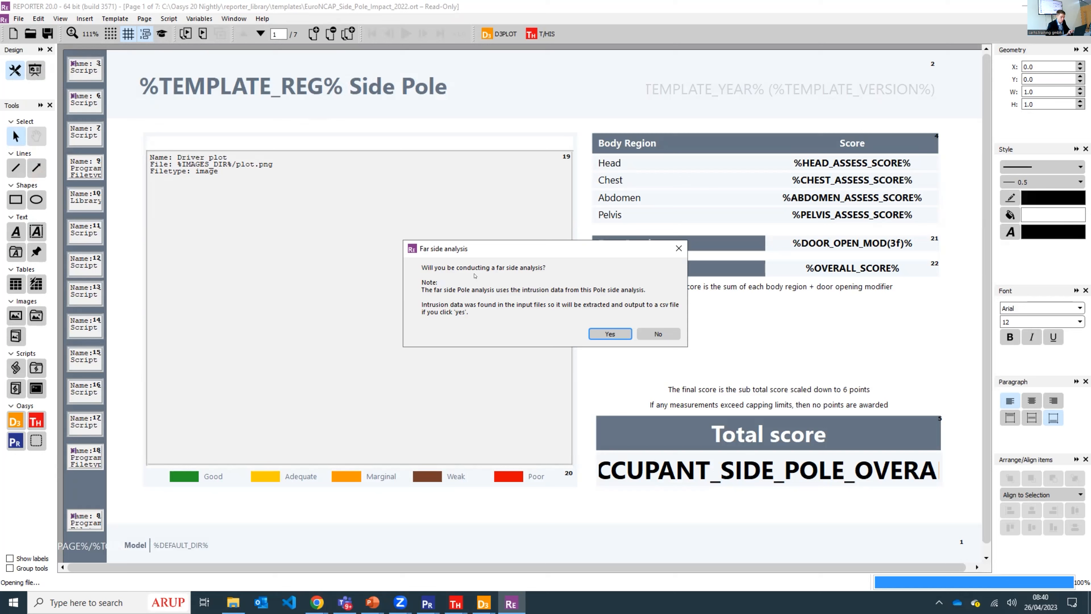
- Include the far side analysis and generate the report with images and curves written to the images folder, without saving it
click(596, 333)
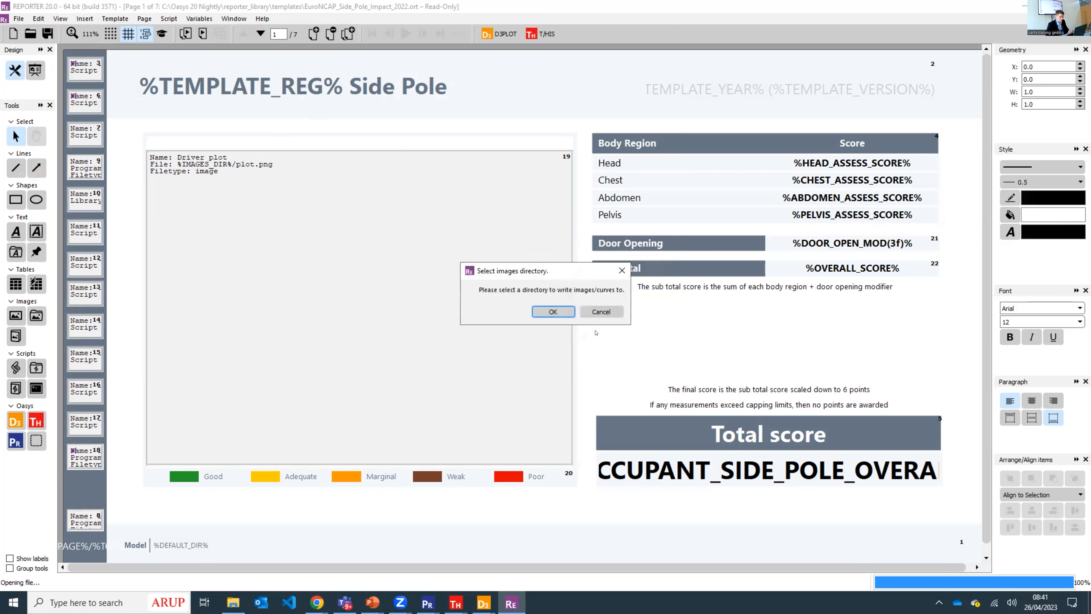
click(542, 313)
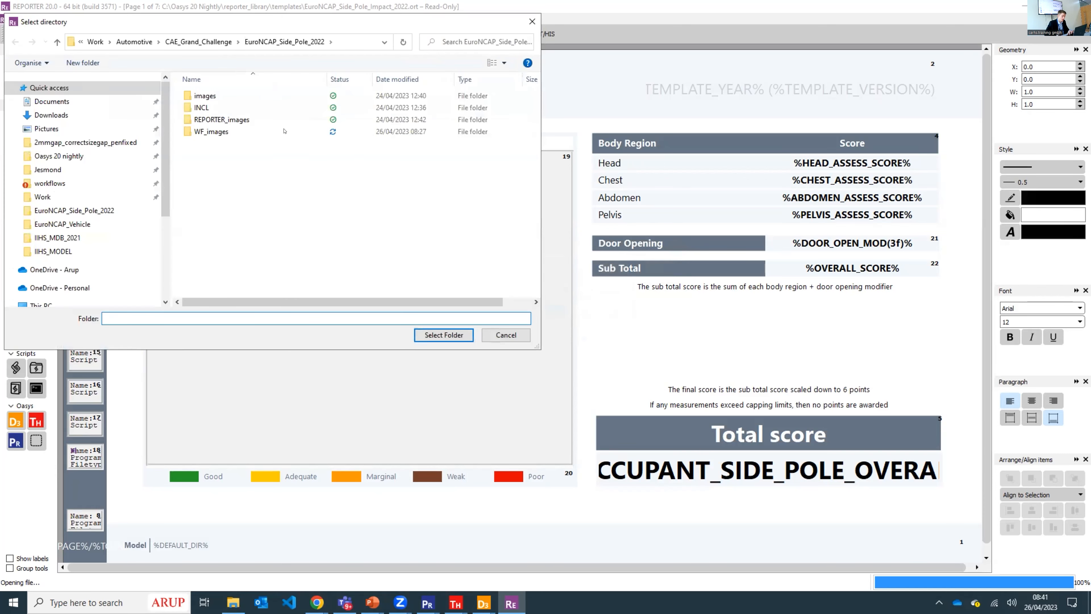
double_click(204, 95)
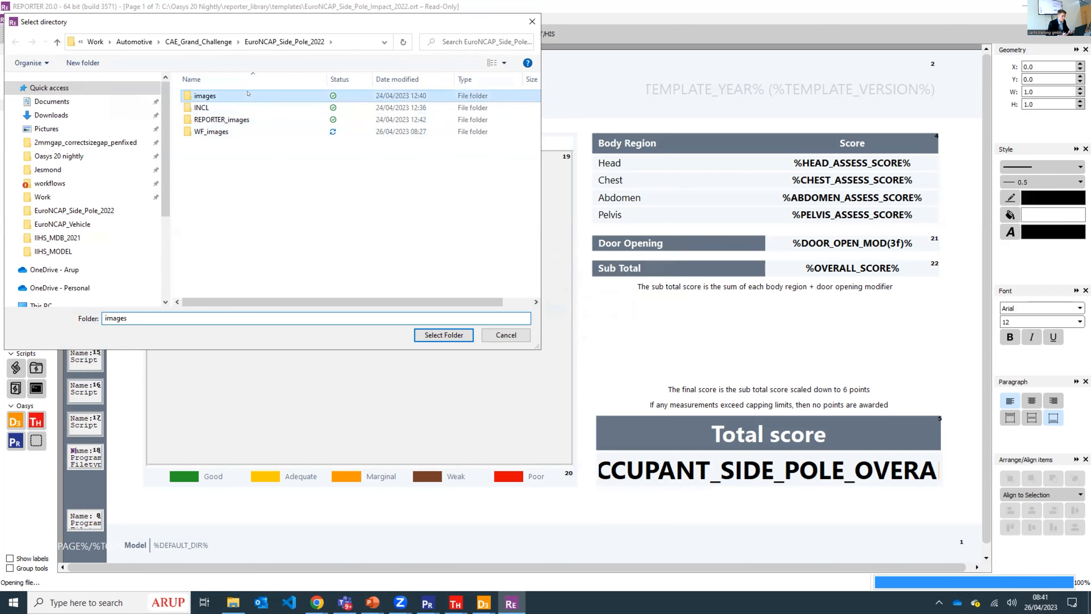
click(419, 334)
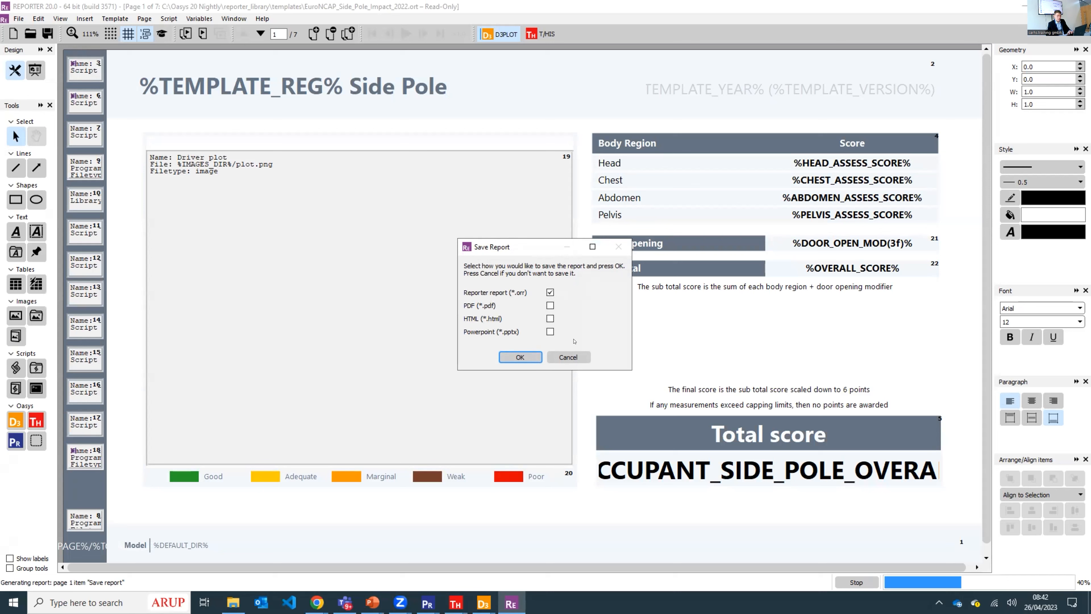
click(560, 357)
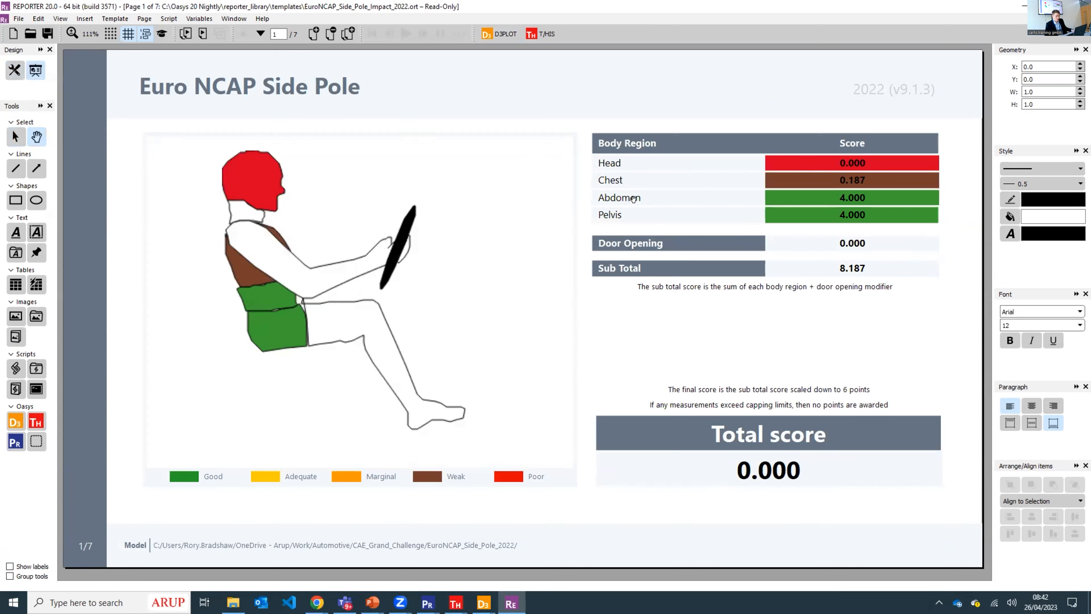
- On the Subjective Modifiers page, set the pelvis incorrect airbag deployment modifier to -1 and recalculate the scores
scroll(587, 257, down, 1)
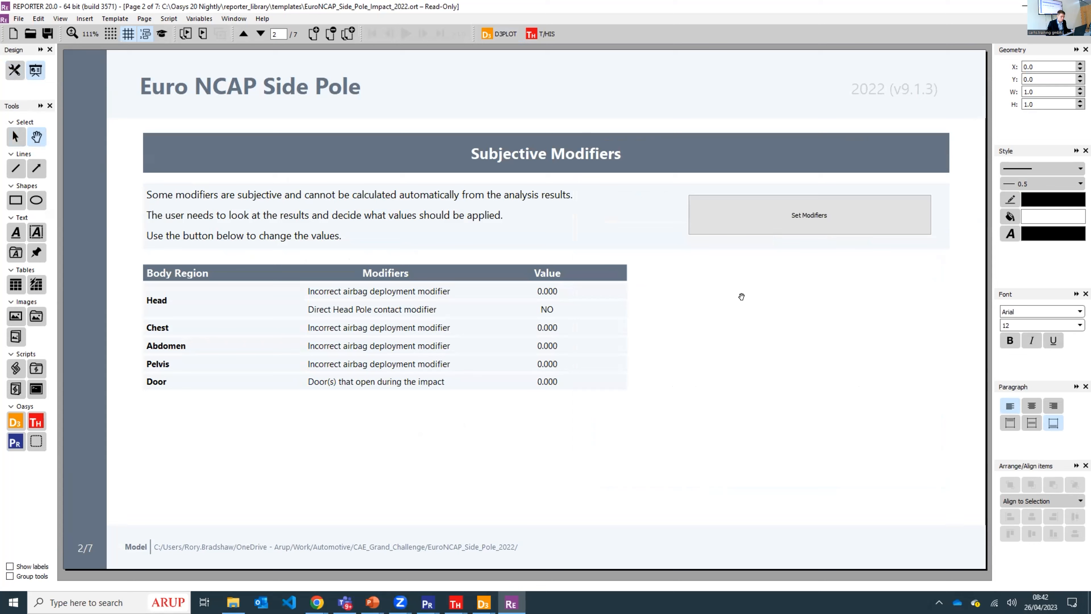
click(747, 224)
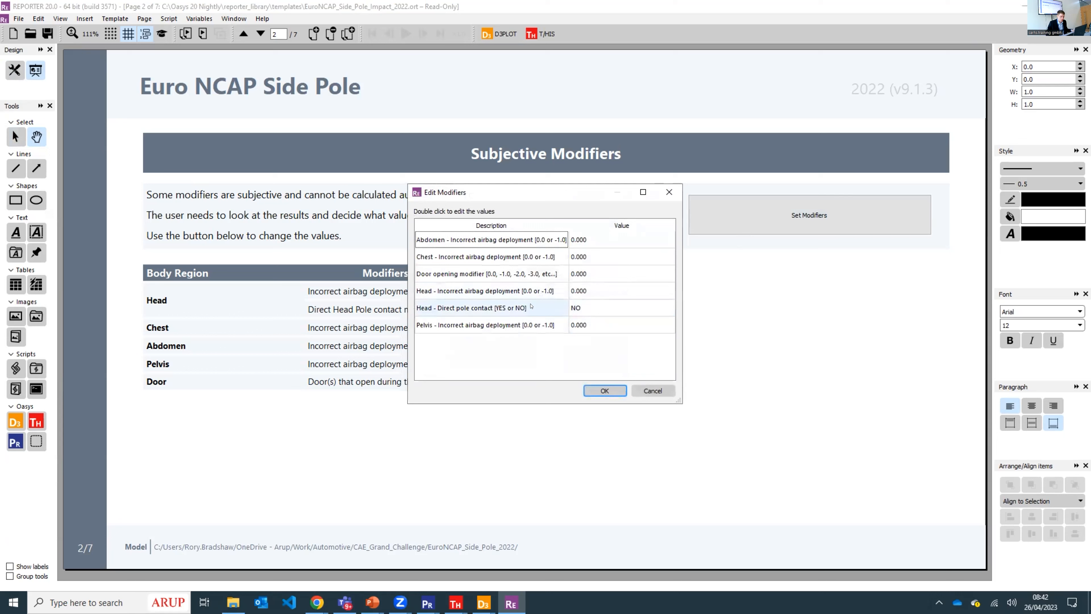
double_click(580, 306)
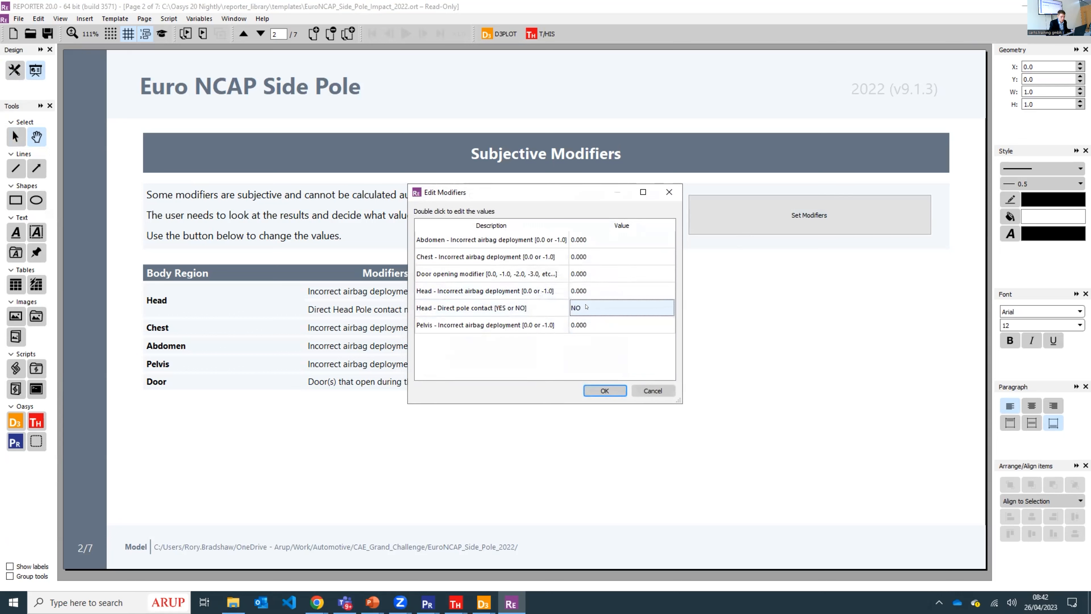
double_click(602, 323)
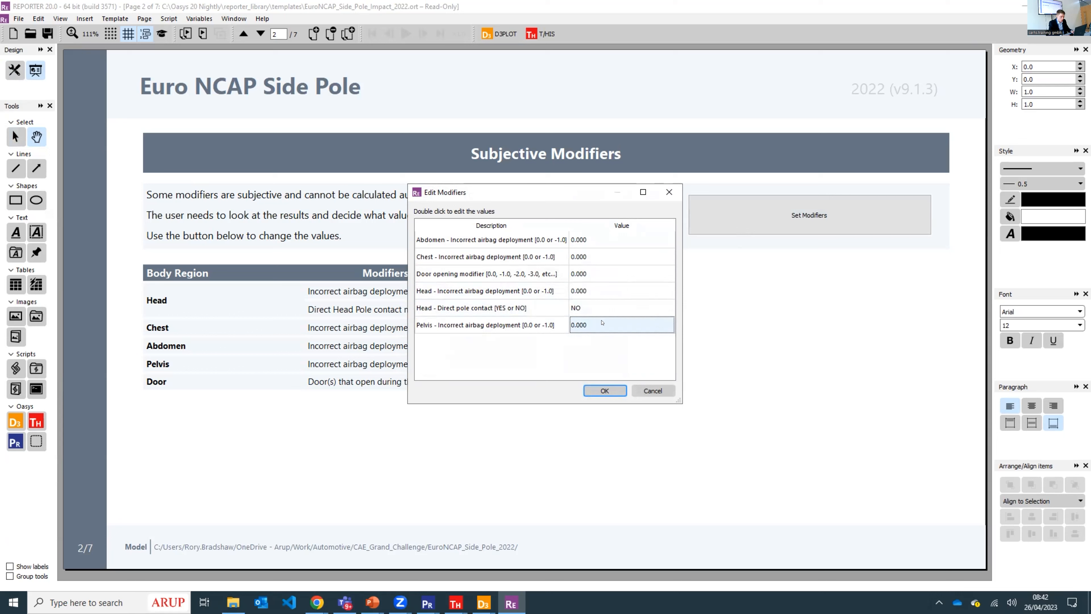
double_click(602, 323)
text(-1)
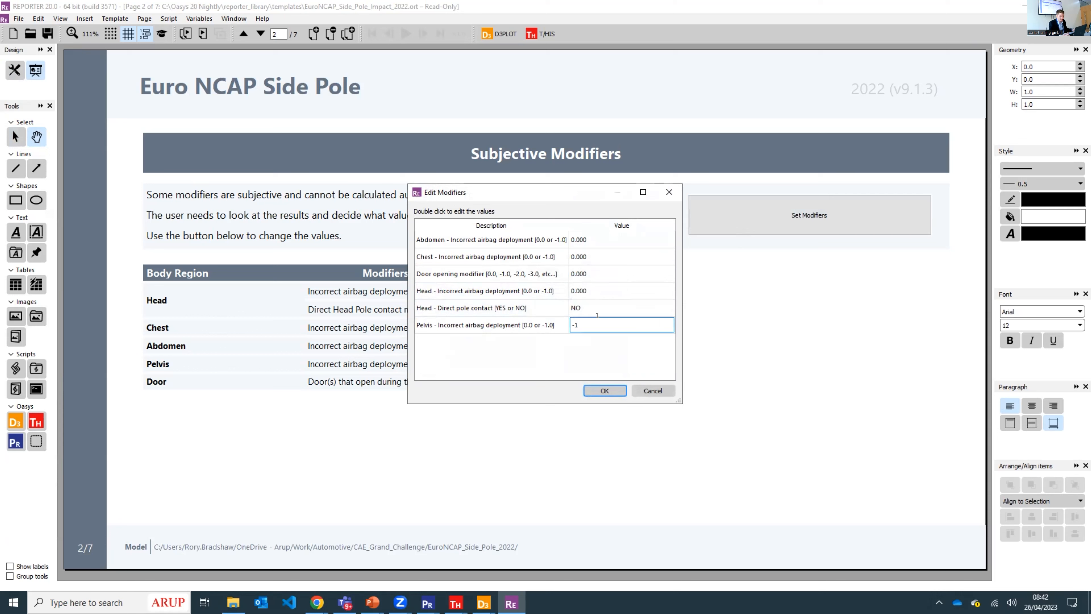
click(604, 390)
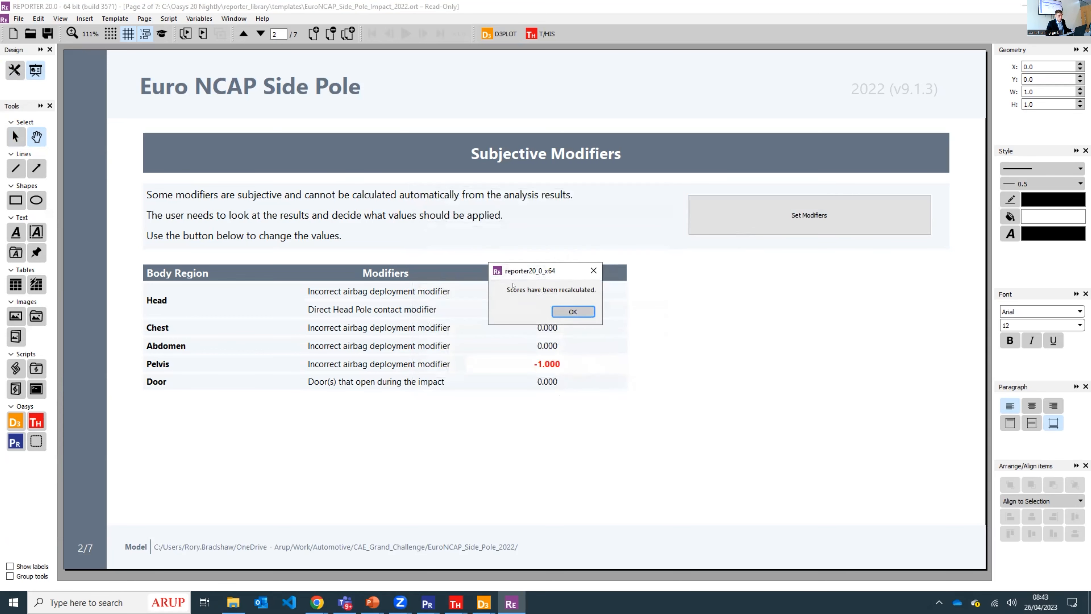
click(578, 310)
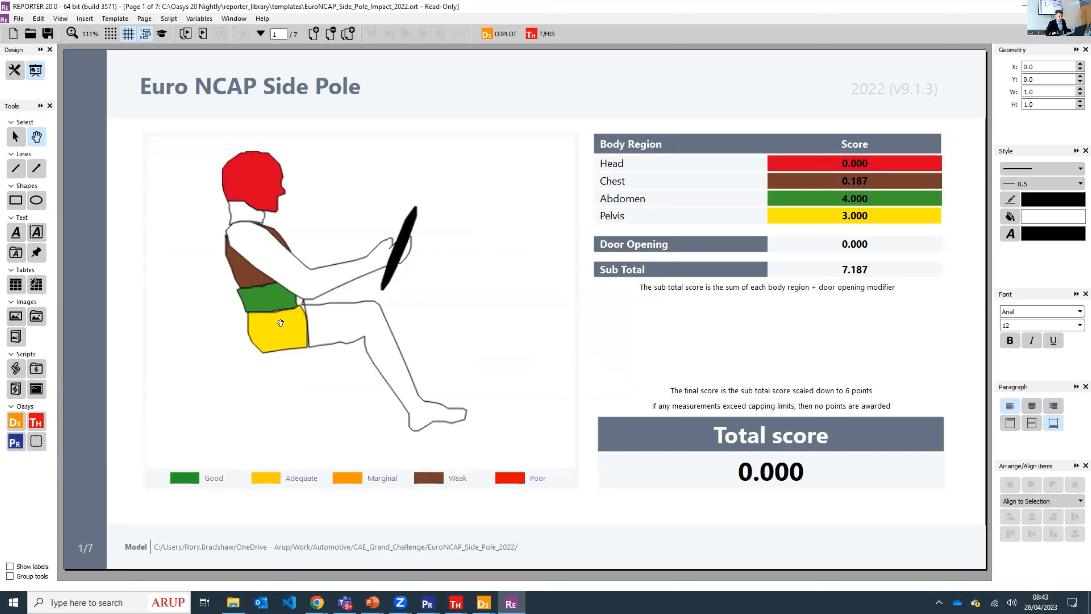
- Review the updated score summary, the body region assessments and the injury plots through to the pelvis page
click(707, 214)
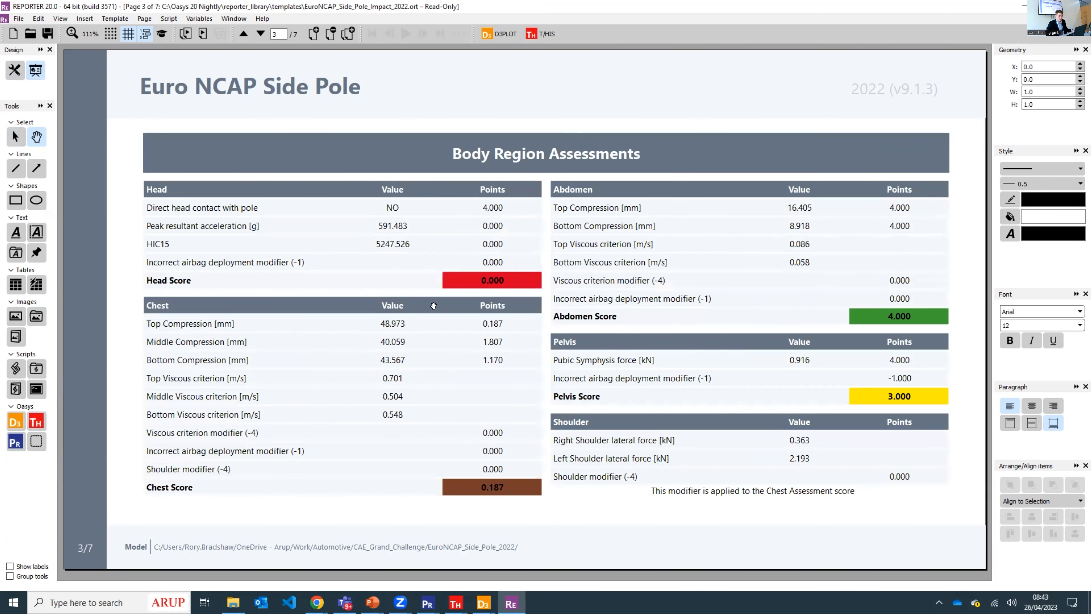
click(620, 314)
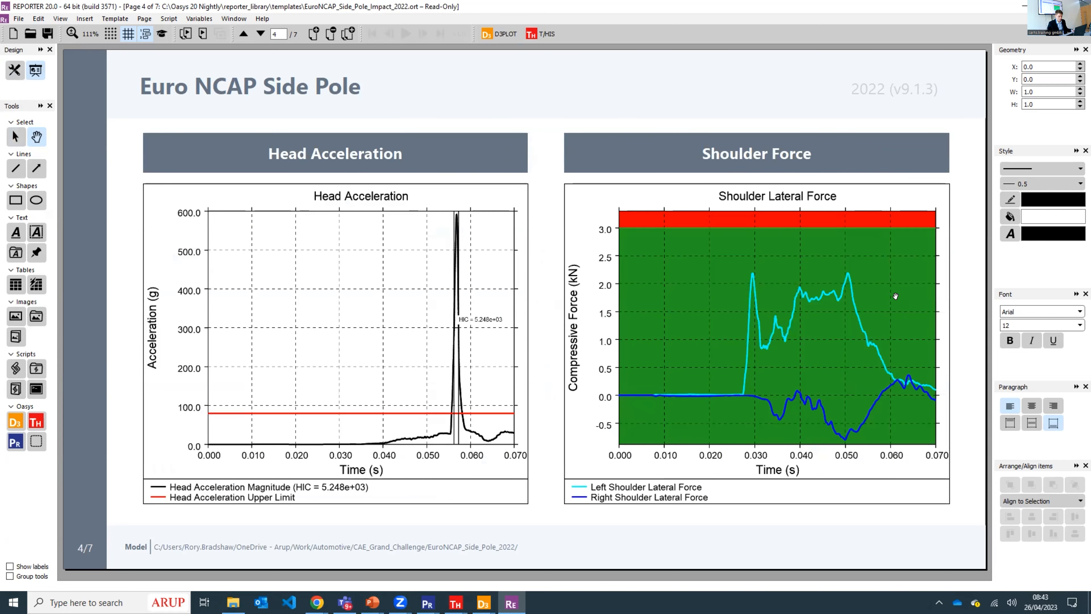
click(751, 234)
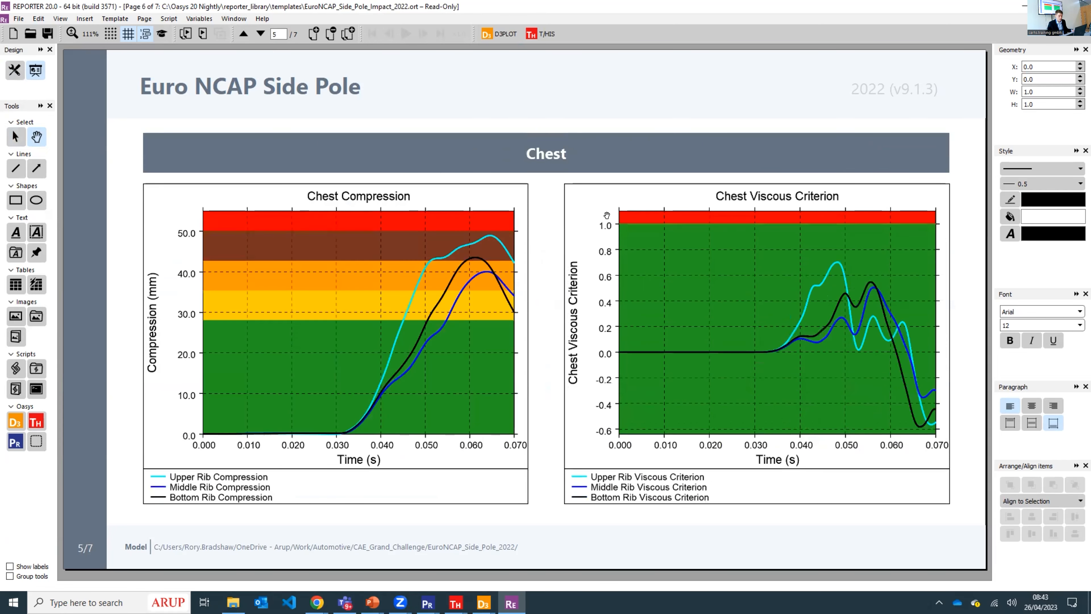
click(607, 216)
click(606, 216)
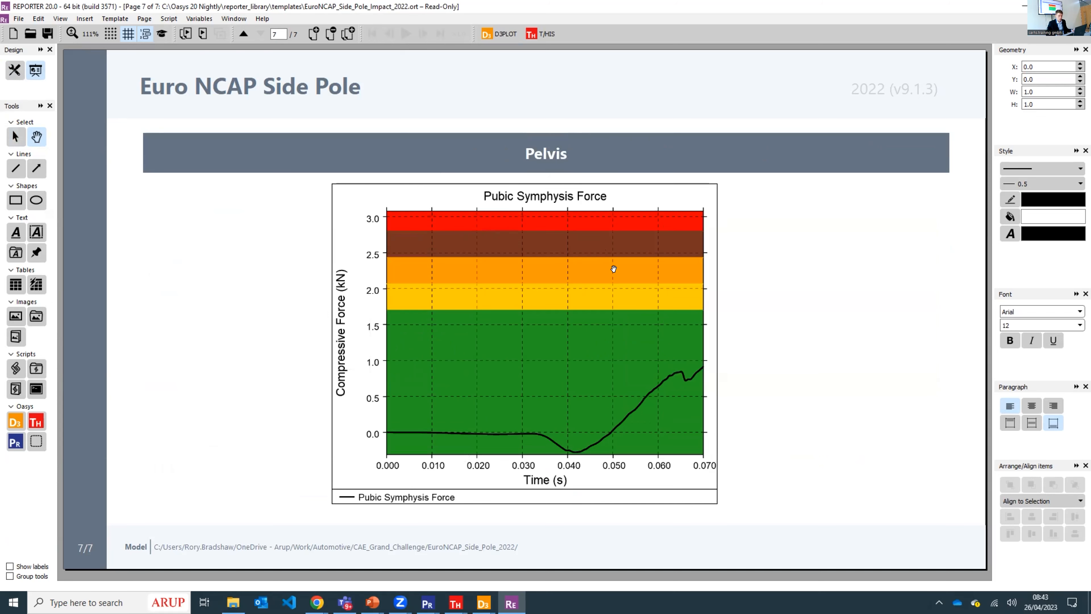
- Open the IIHS Side MDB Impact 2021 template from the automotive library, filtering side impact templates by IIHS instead of Euro NCAP
click(603, 267)
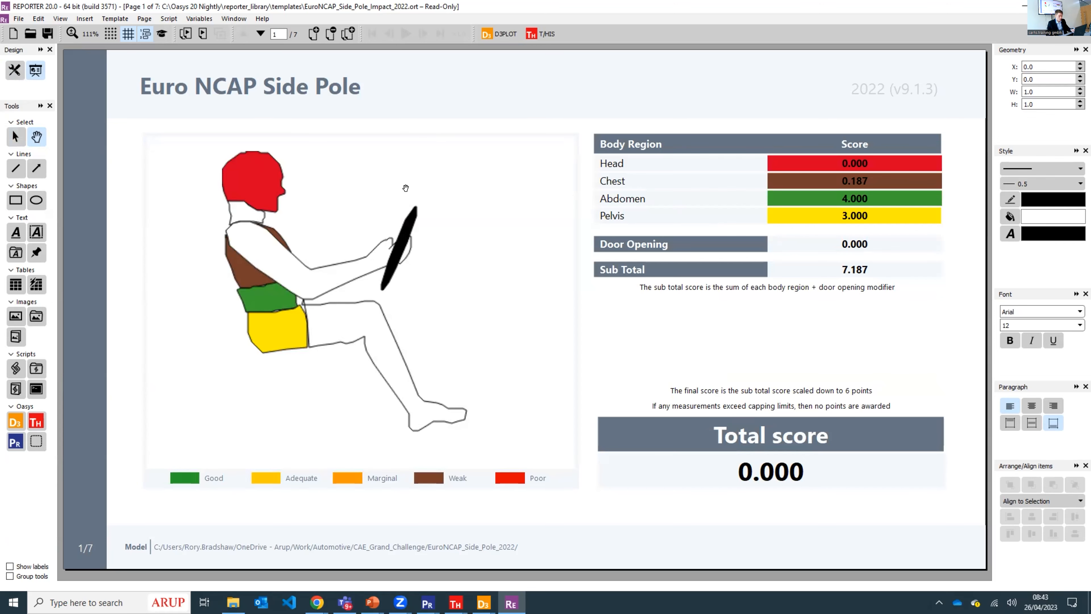
key(alt+Tab)
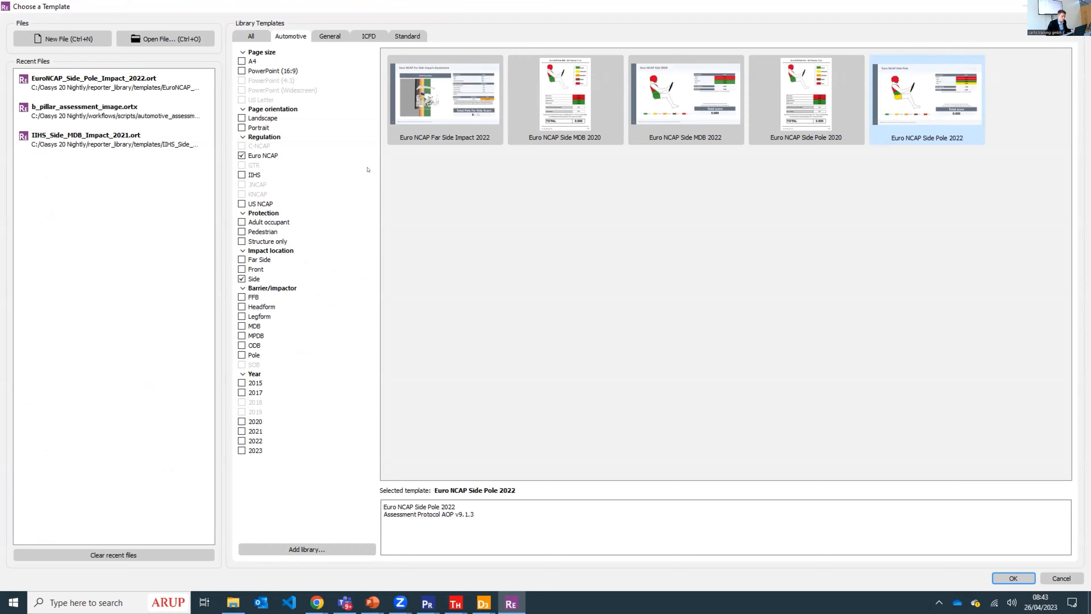
click(242, 174)
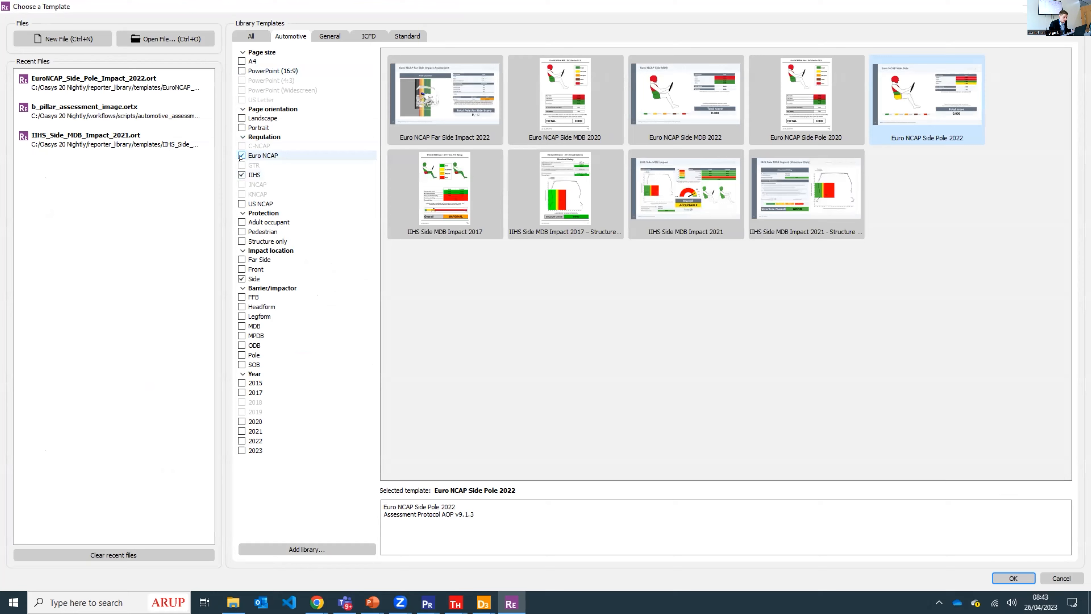
click(242, 155)
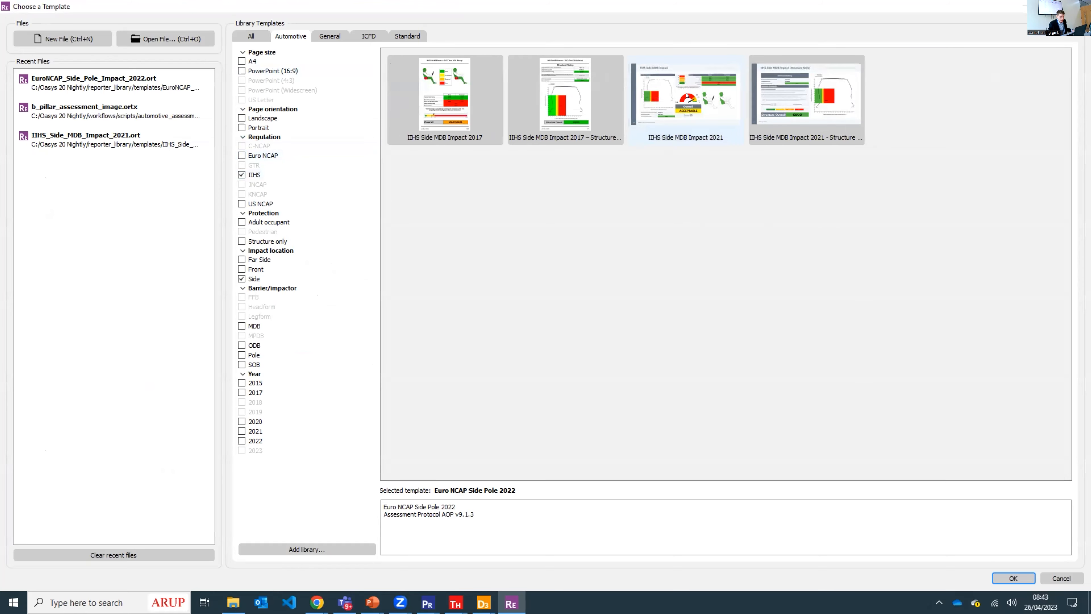
double_click(687, 113)
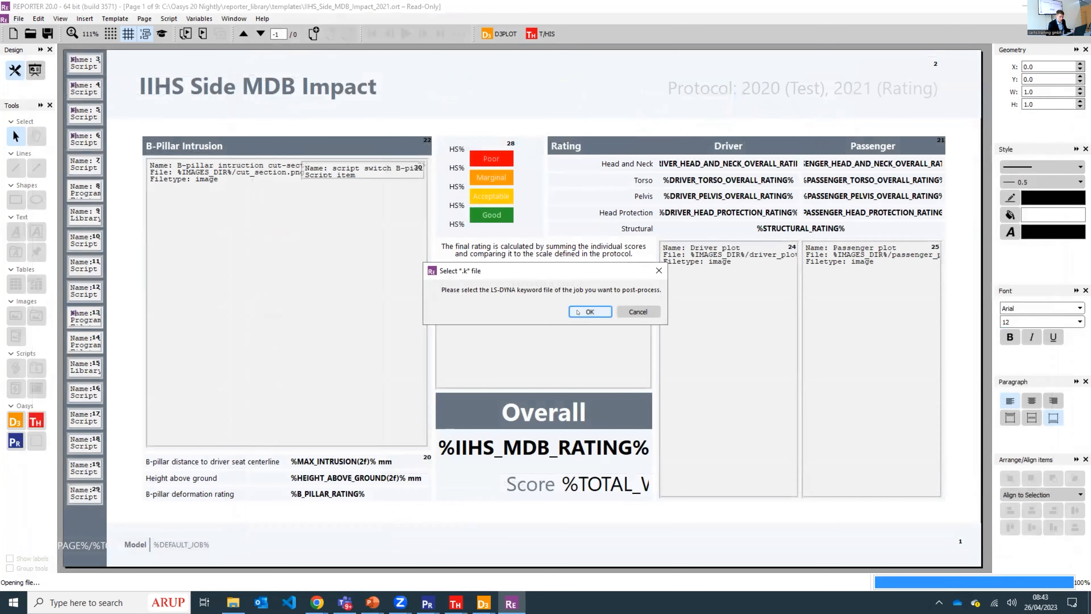
- Select IIHS_MDB_2021.key as the keyword file and load model information from IIHS_MDB_2021.csv instead of the post *END data
click(579, 312)
click(195, 42)
double_click(214, 120)
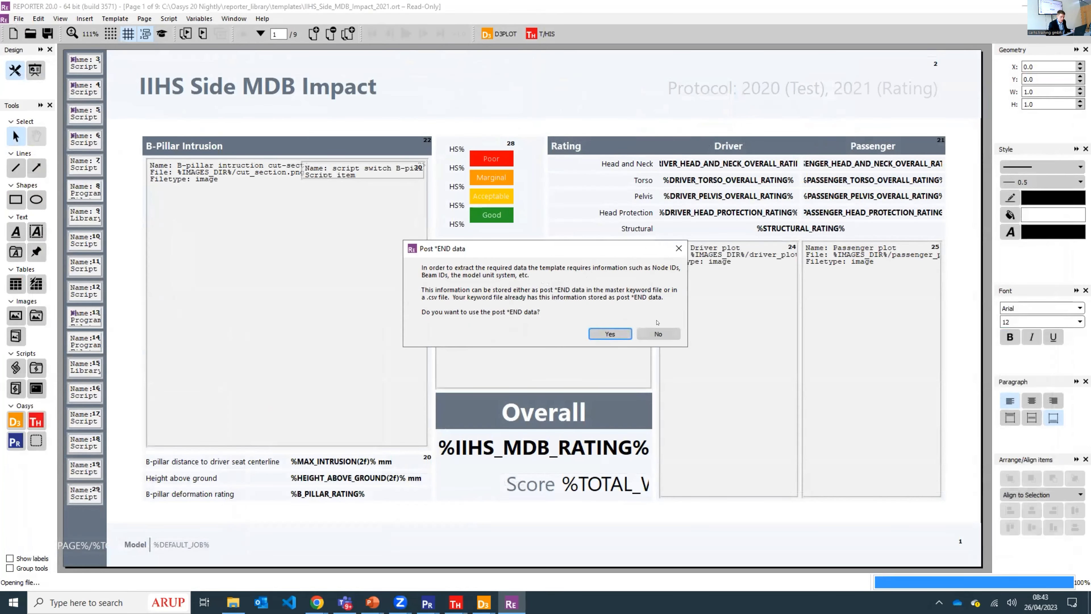
click(658, 333)
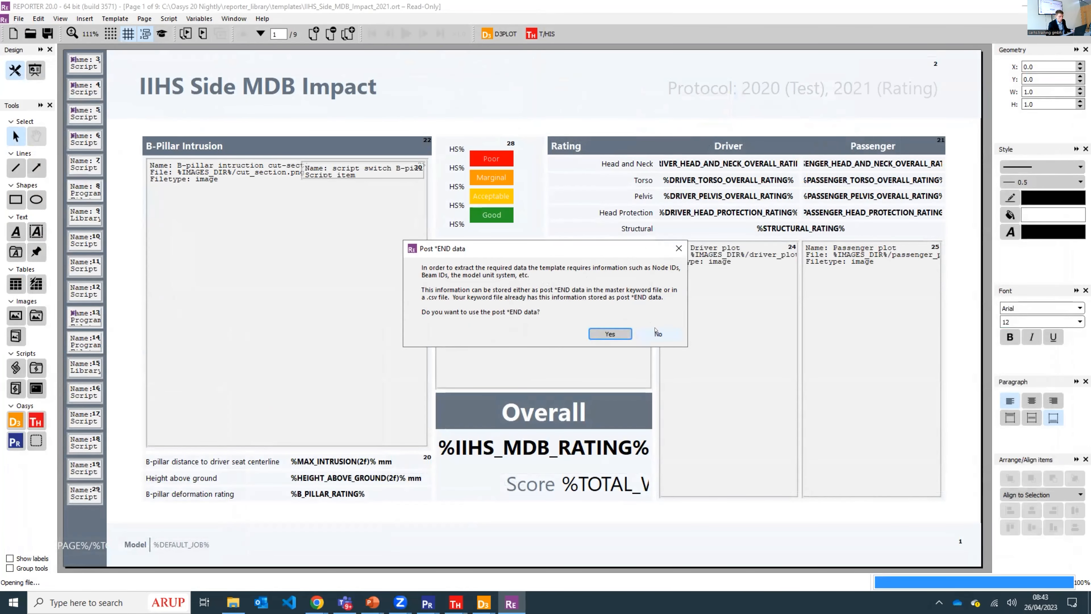
click(545, 311)
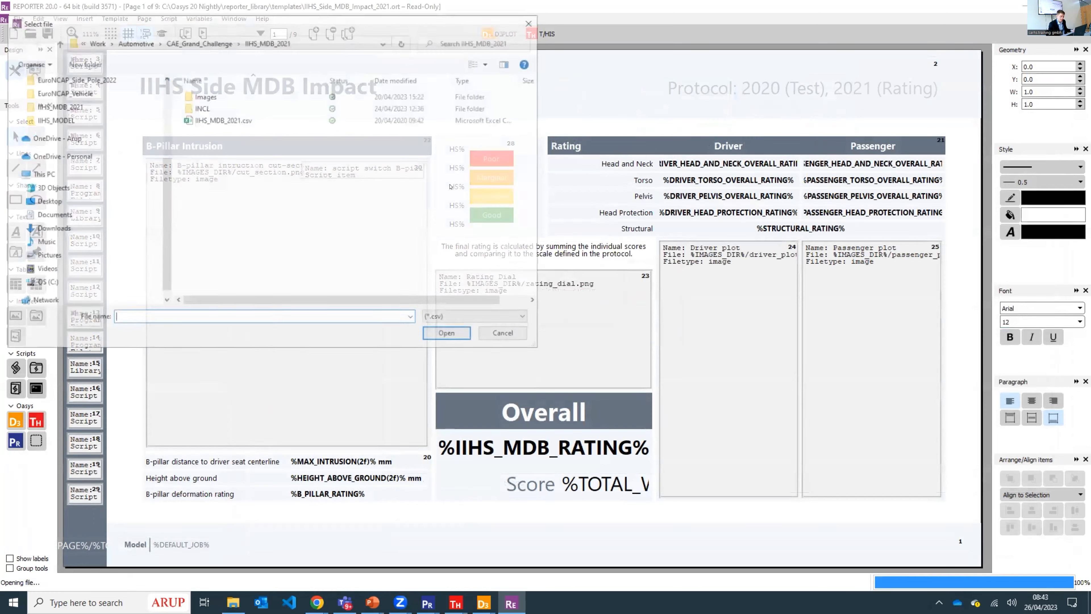
double_click(238, 121)
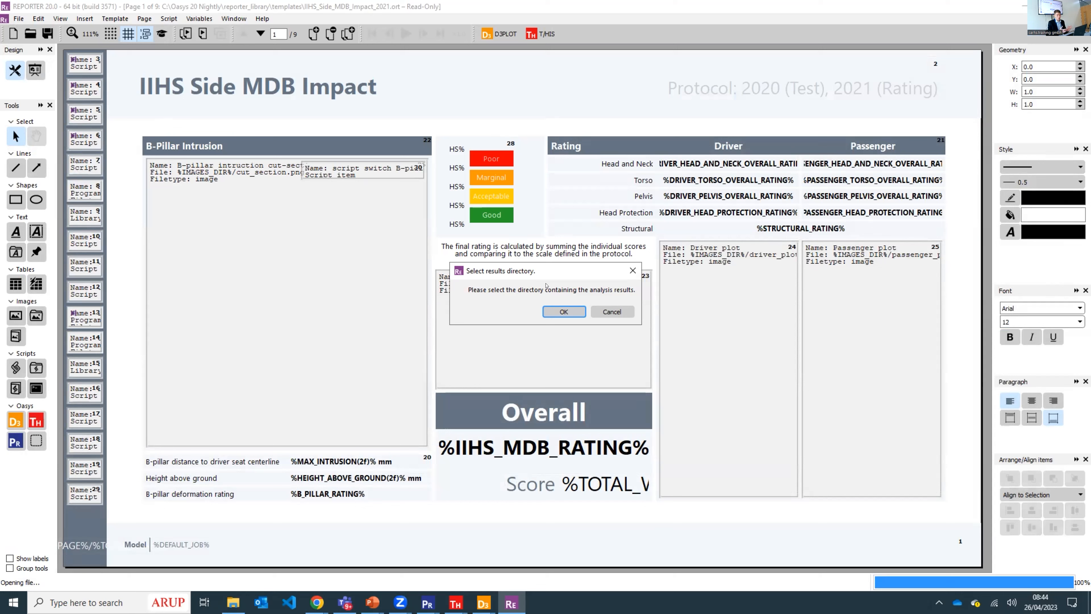
- Generate the report using the IIHS_MDB_2021 folder for results and its Images folder for output, without saving the report
click(558, 312)
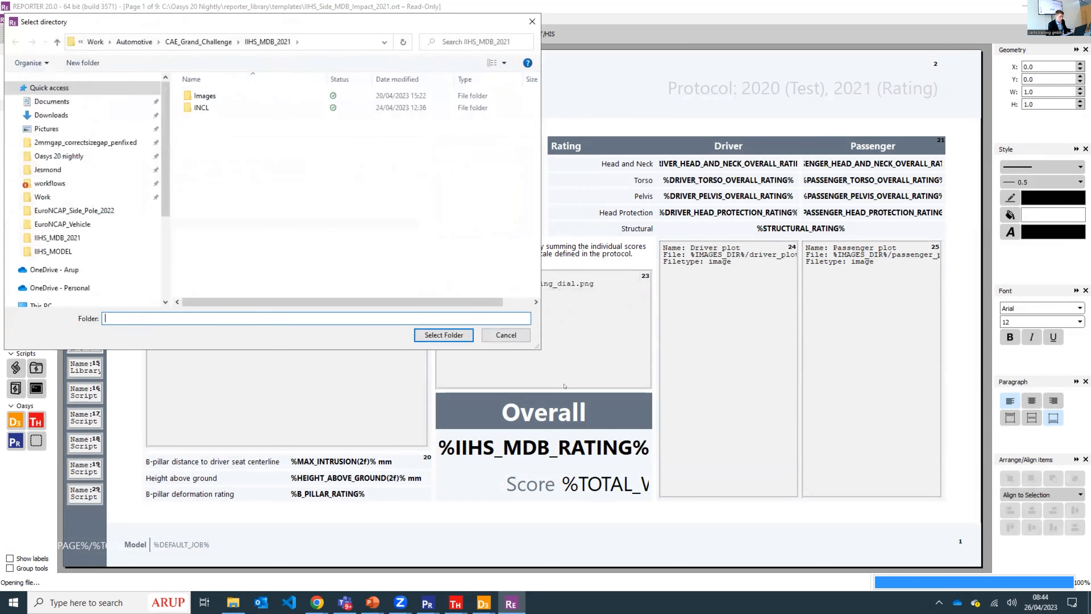
click(444, 335)
click(552, 309)
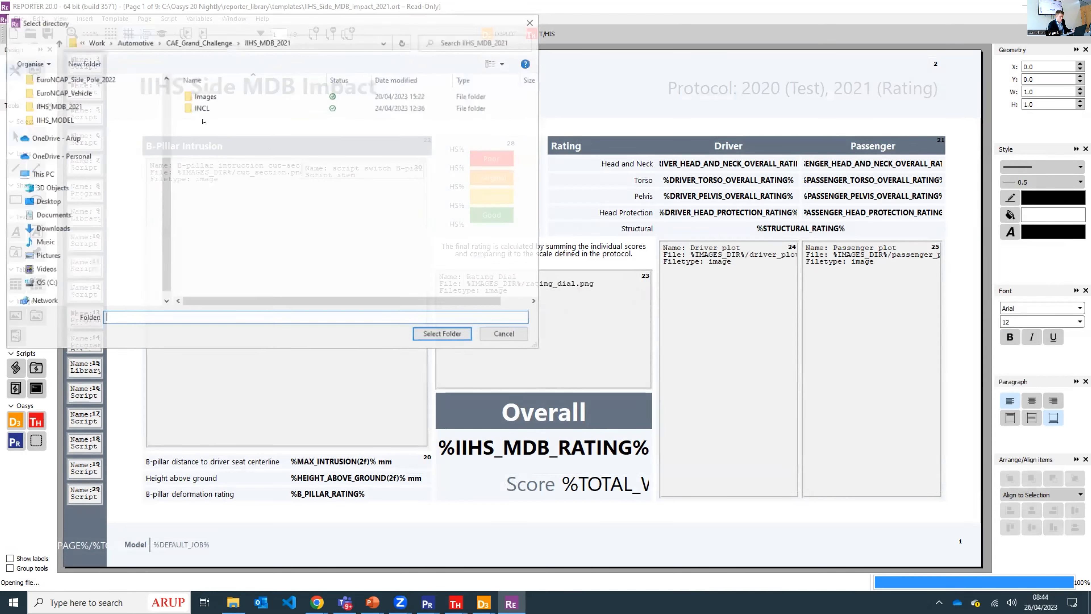
double_click(205, 90)
click(444, 335)
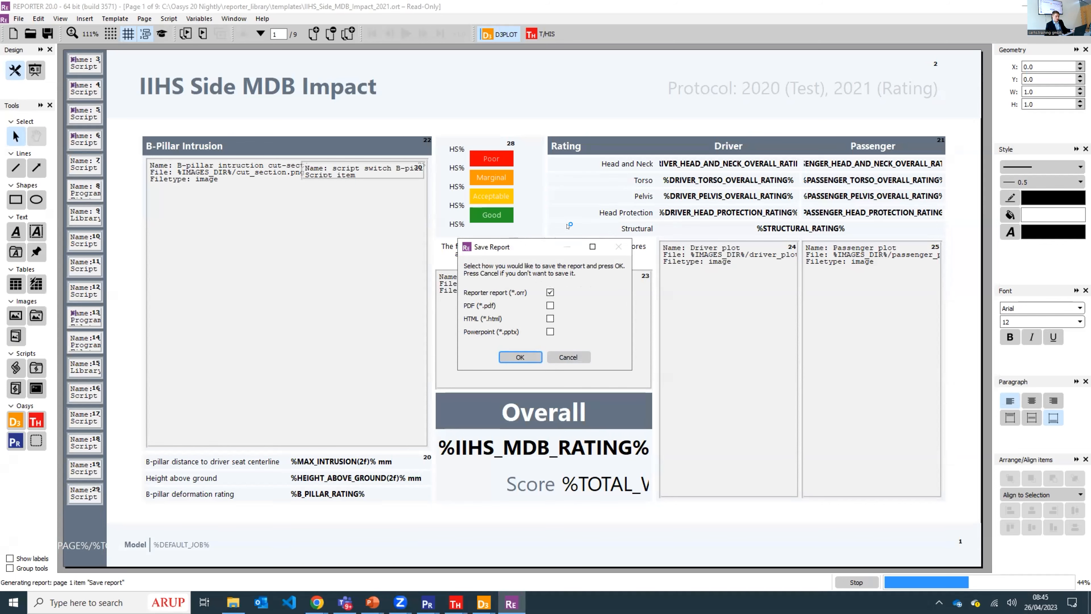
click(567, 356)
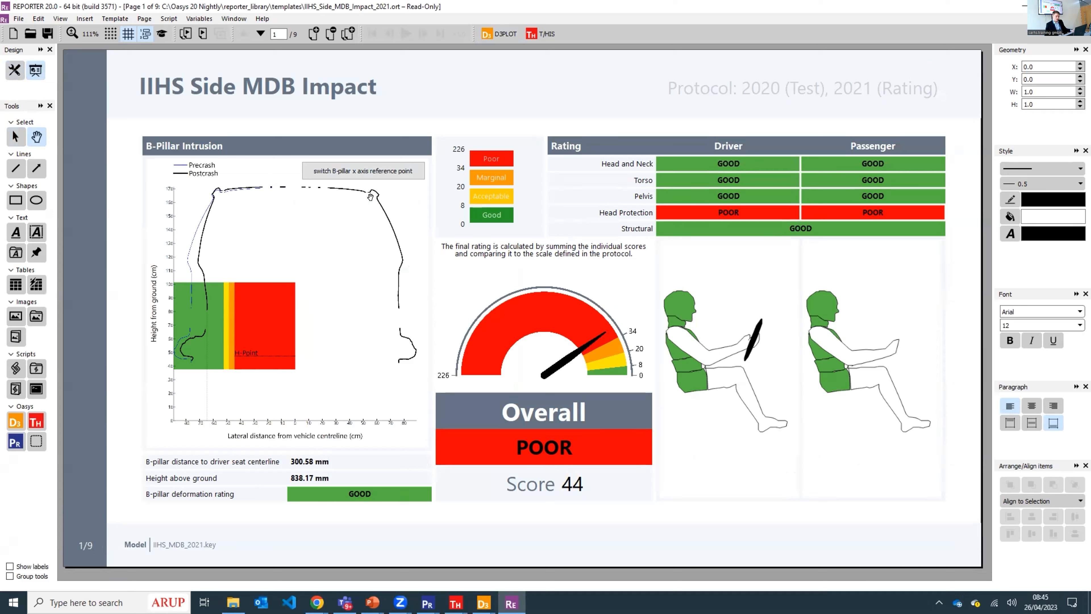
- Switch the B-pillar intrusion plot's x axis reference point to the seat centerline and back to the vehicle centerline
click(335, 170)
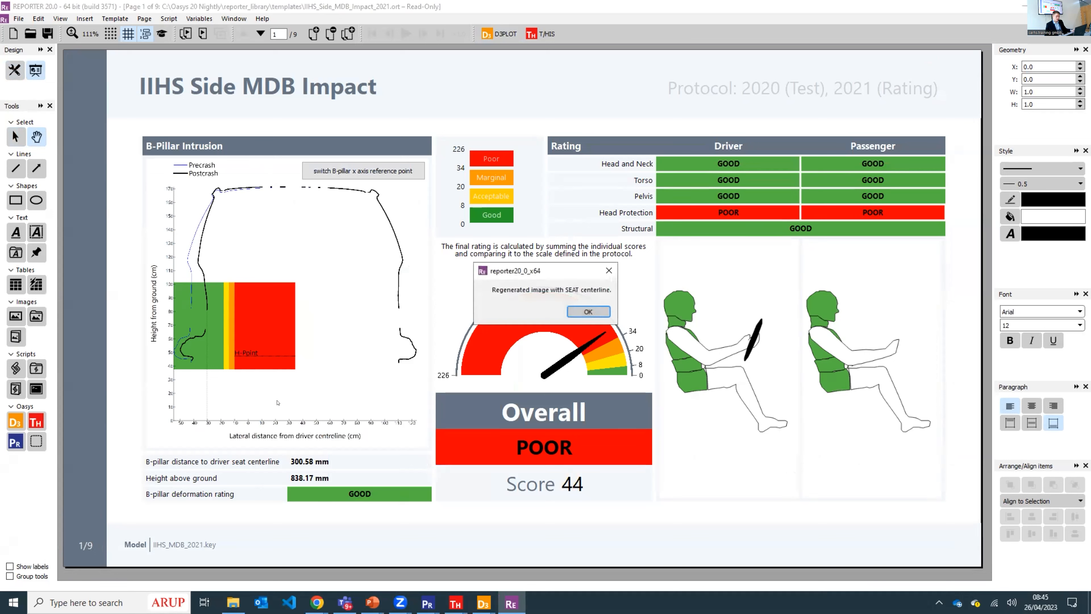
click(588, 311)
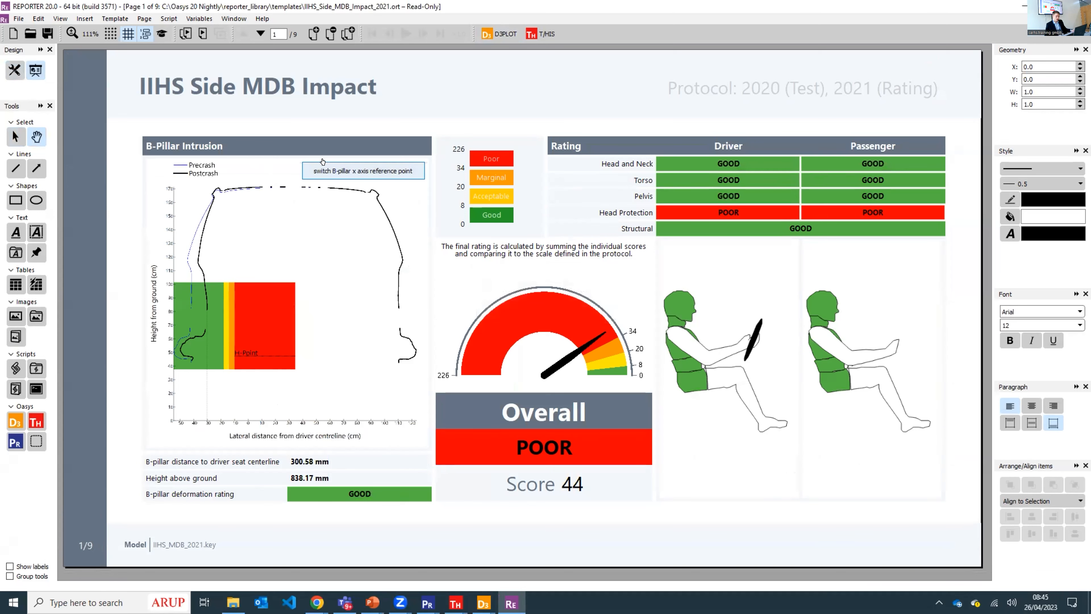
click(326, 165)
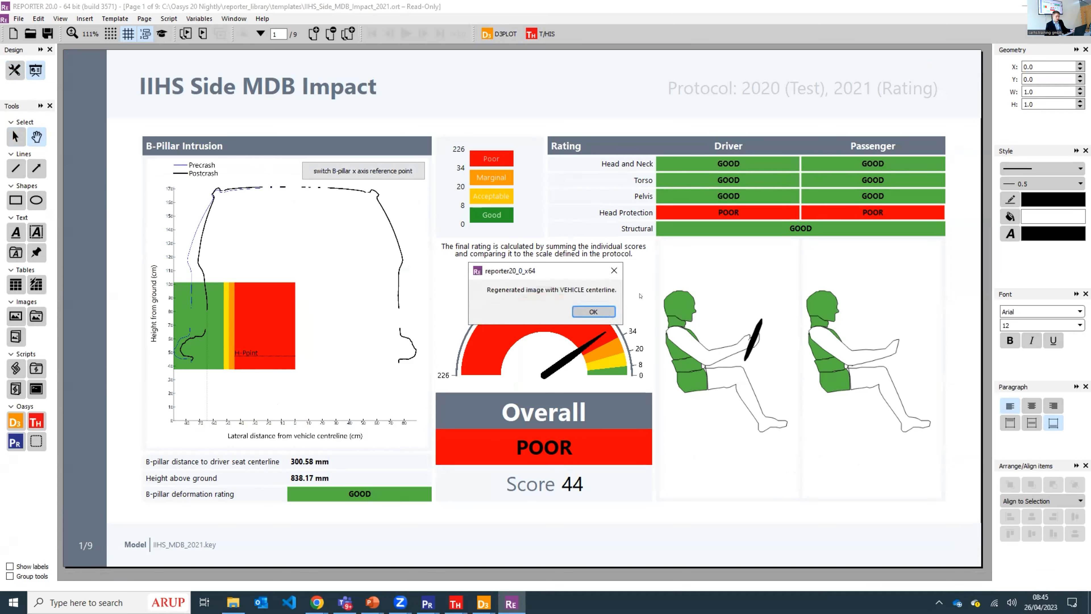
click(595, 309)
- On the Qualitative Observations page, set the head protection rating to POOR for the driver and GOOD for the passenger
scroll(679, 269, down, 1)
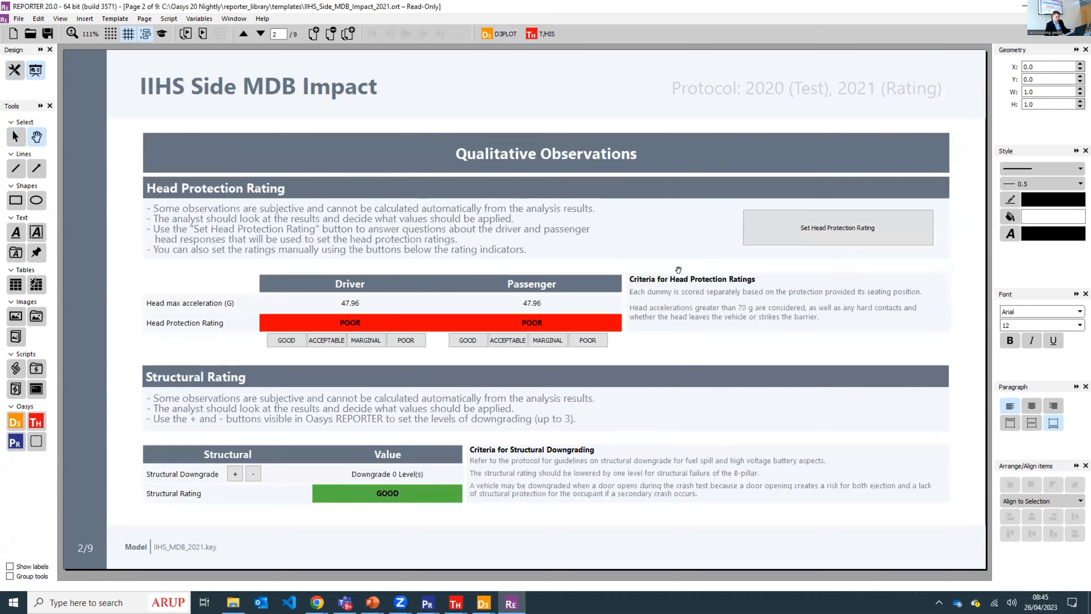
click(325, 340)
click(406, 340)
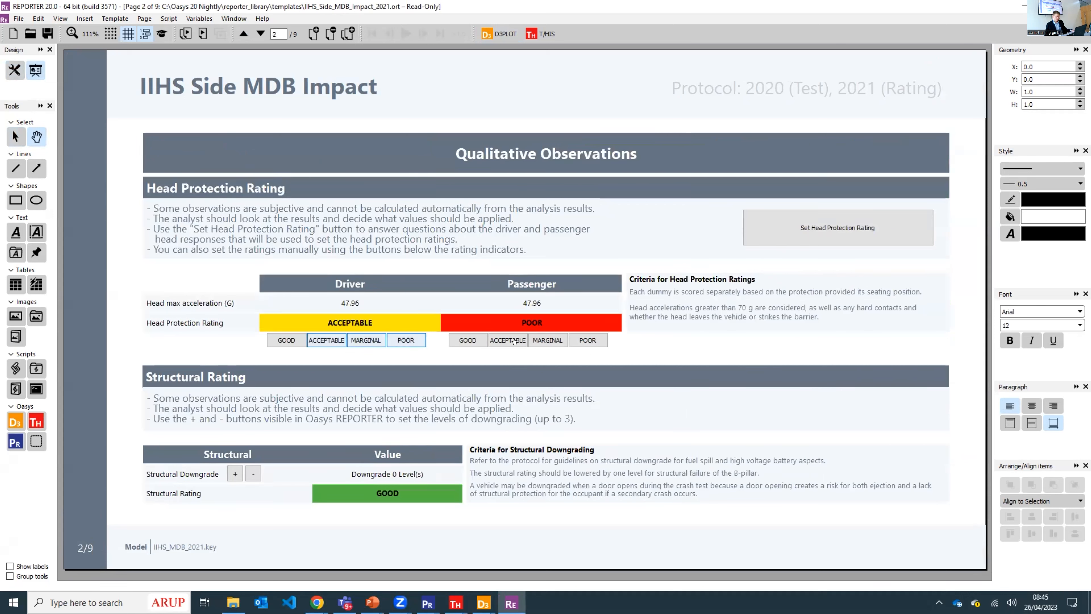
click(517, 341)
click(467, 340)
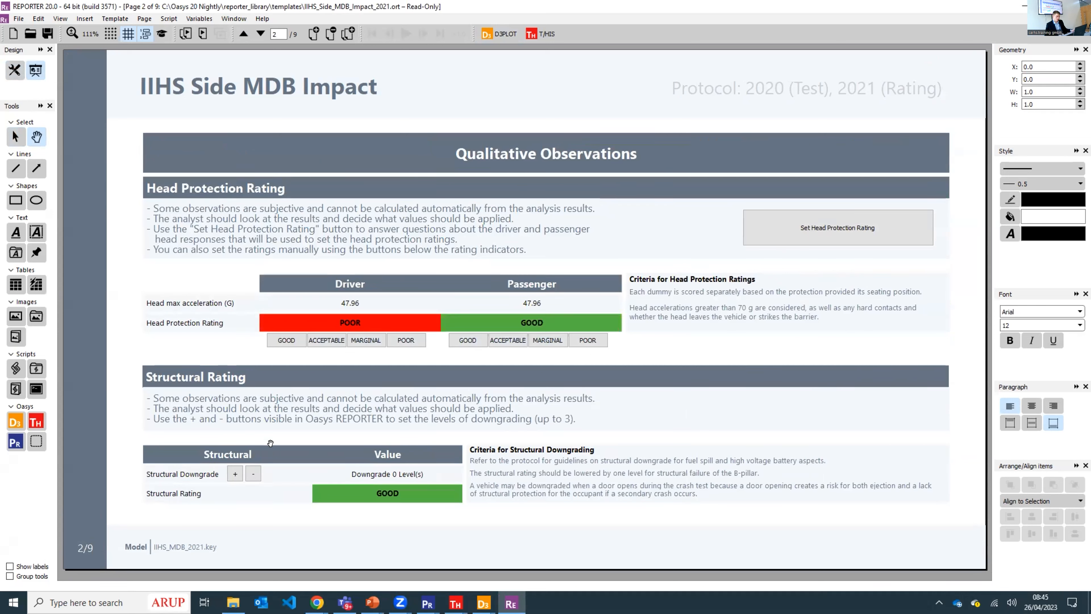
- Downgrade the structural rating by 2 levels and return to the overall rating summary
click(235, 472)
click(234, 472)
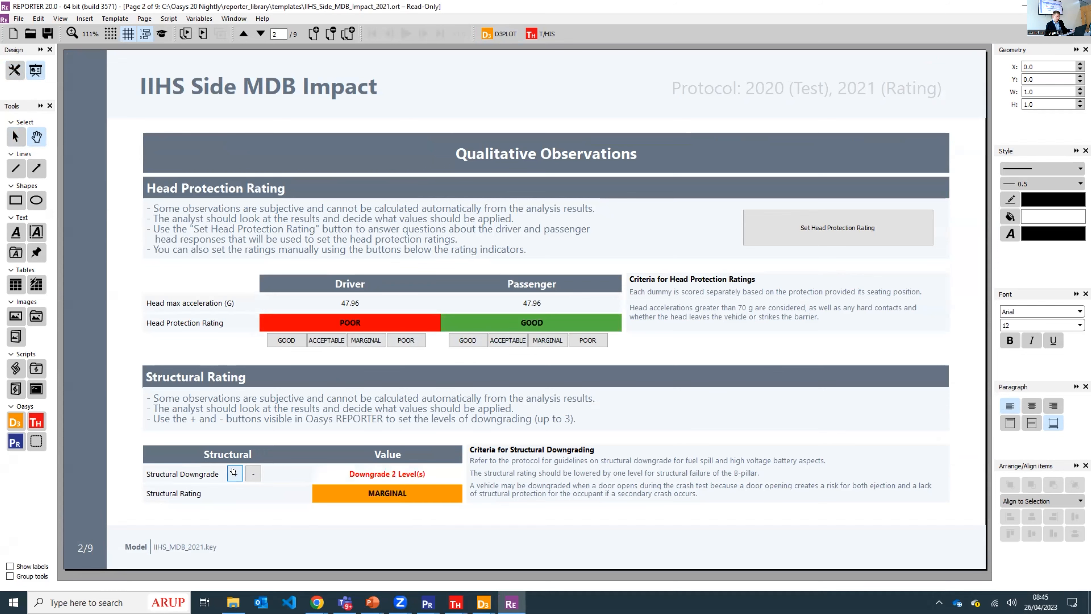
scroll(299, 452, up, 1)
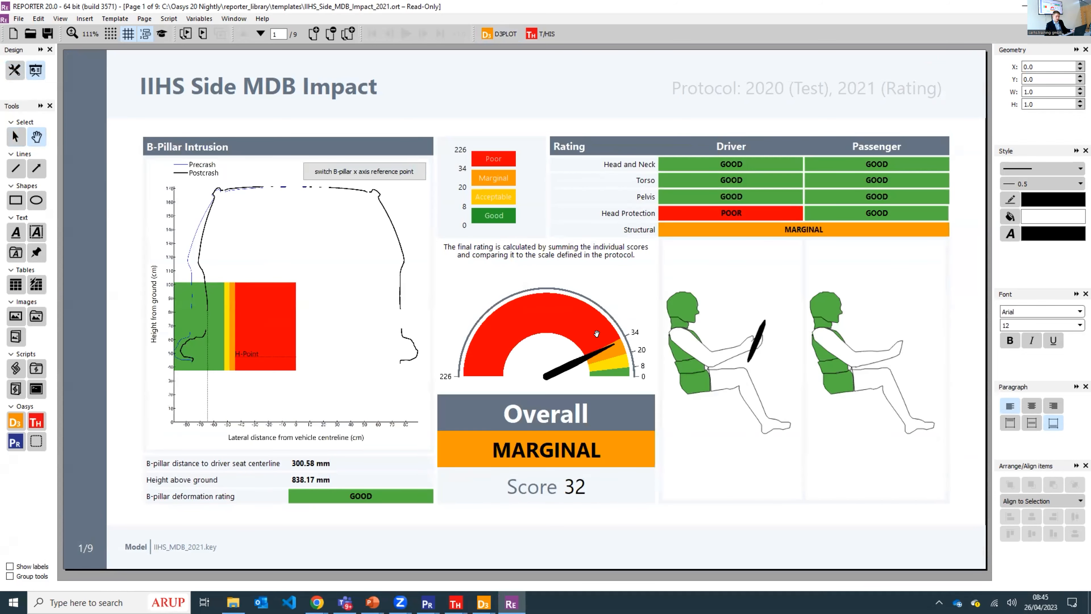
- Review the overall summary, the qualitative observations and the driver and passenger body region ratings
scroll(680, 224, down, 2)
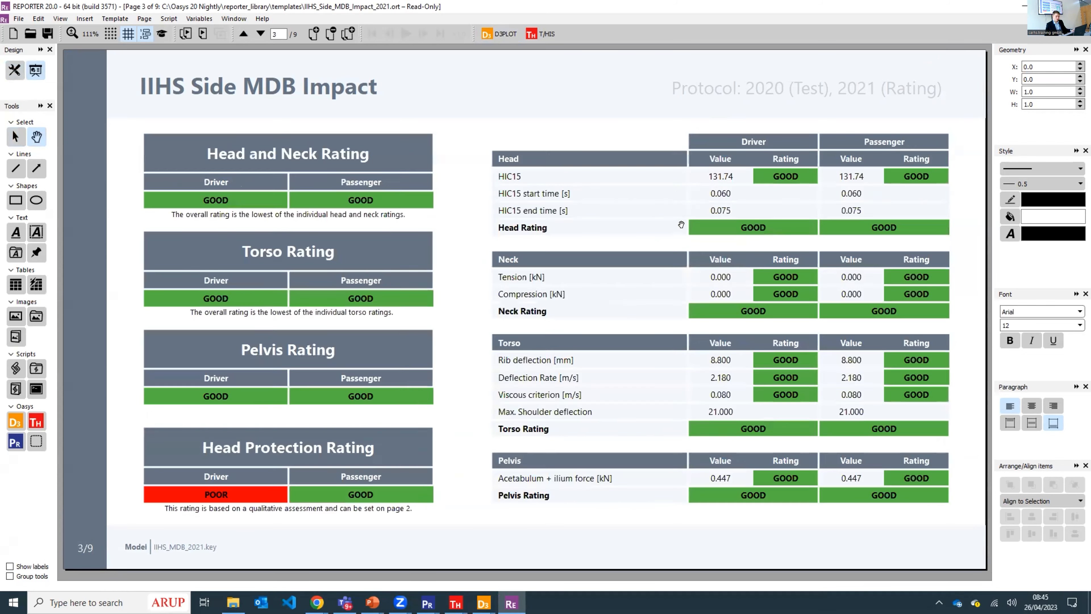
scroll(681, 224, up, 1)
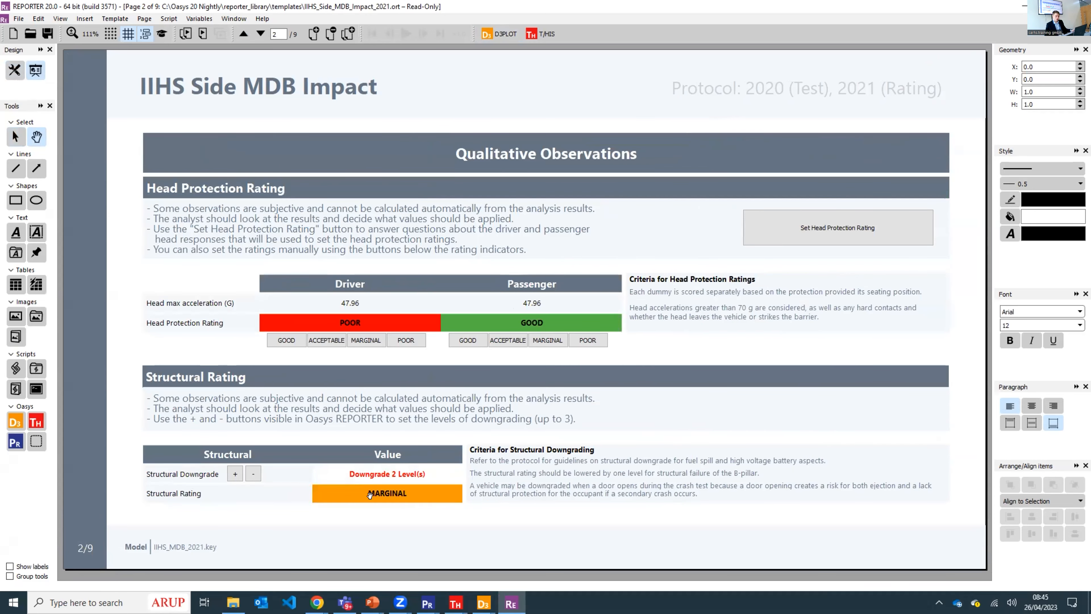
scroll(768, 219, up, 1)
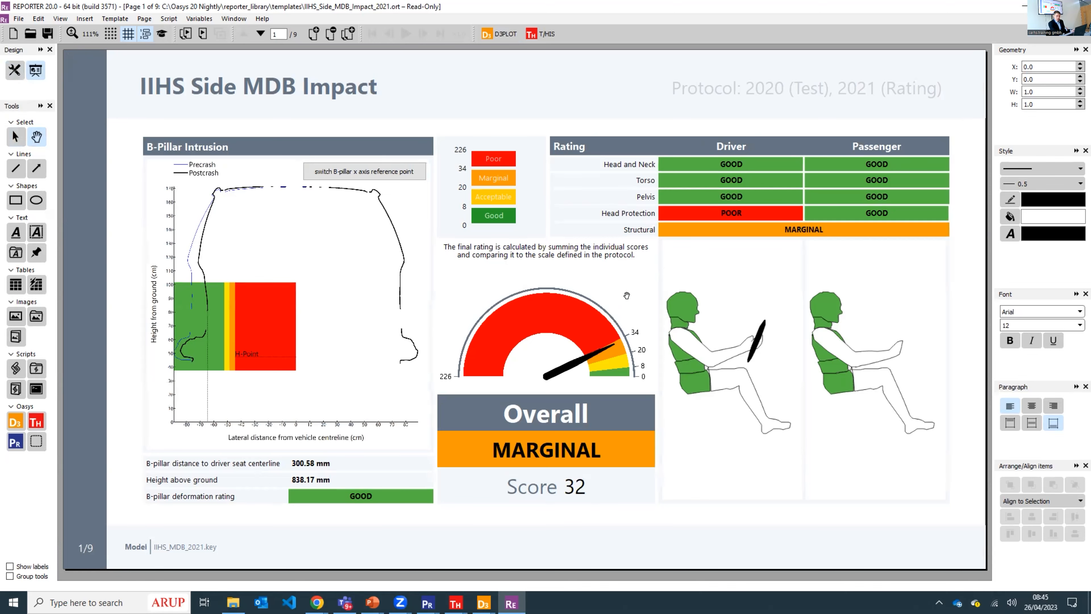
scroll(625, 313, down, 1)
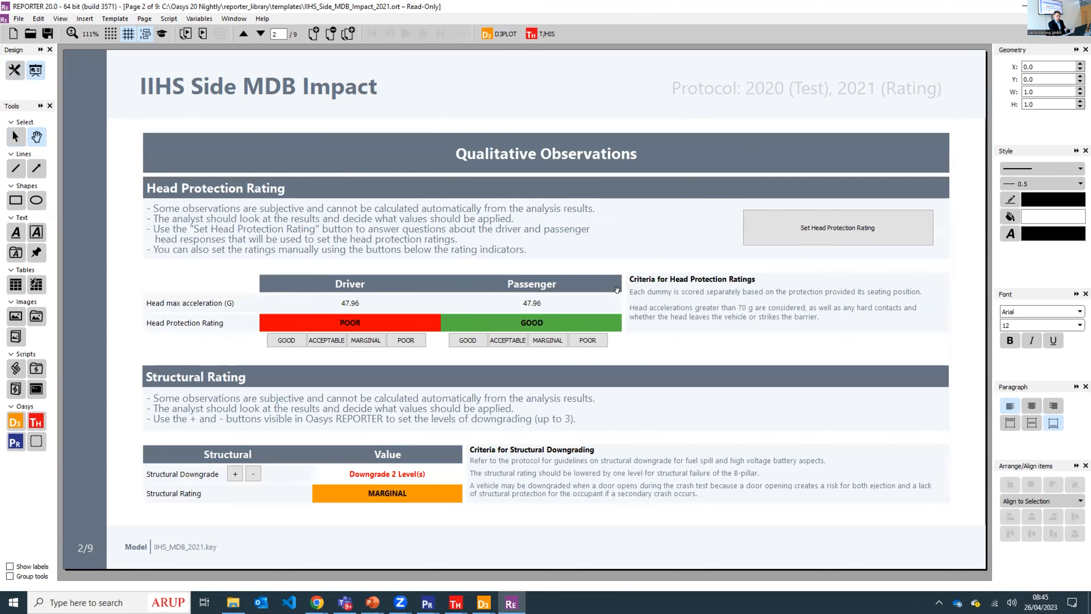
scroll(614, 281, down, 1)
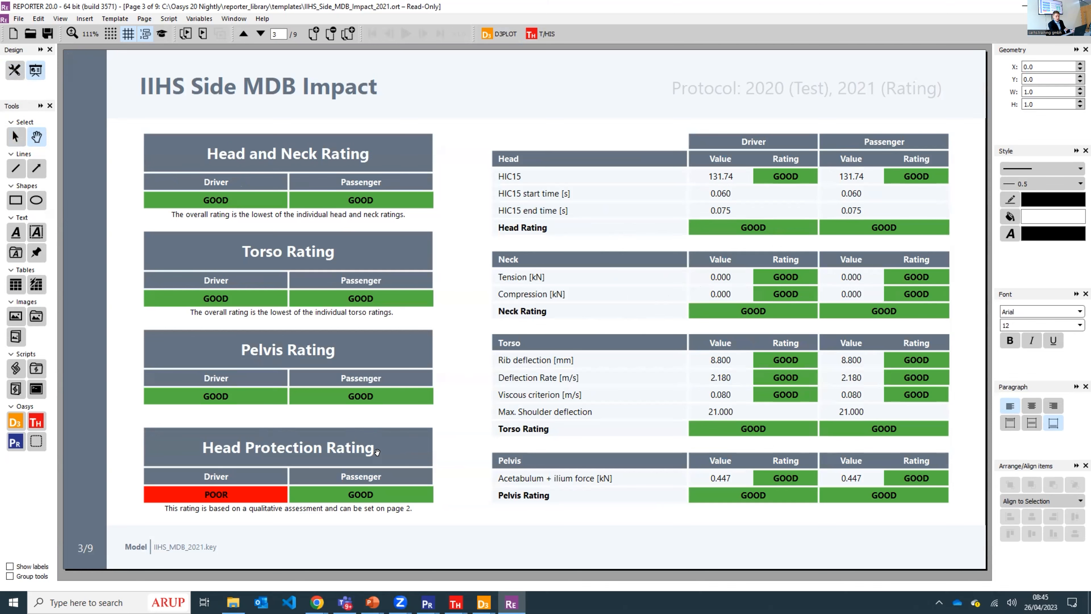
- Examine the driver and passenger injury plots, from head accelerations through neck and torso results to pelvic forces
key(Page_Down)
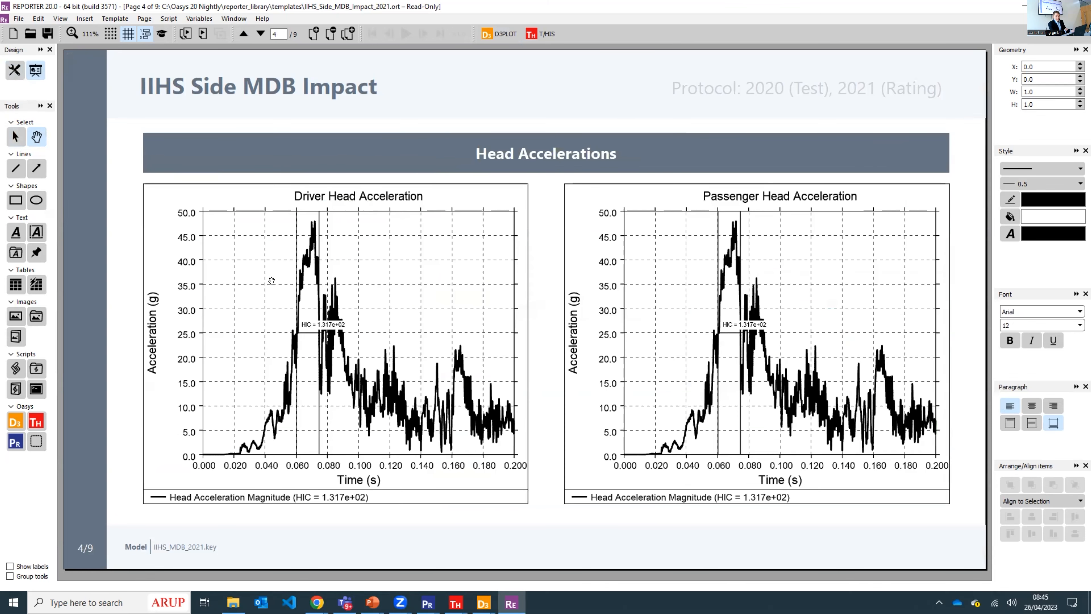
key(Page_Down)
key(Page_Down)
key(Page_Down)
key(Page_Down)
key(Page_Down)
key(Page_Up)
key(Page_Down)
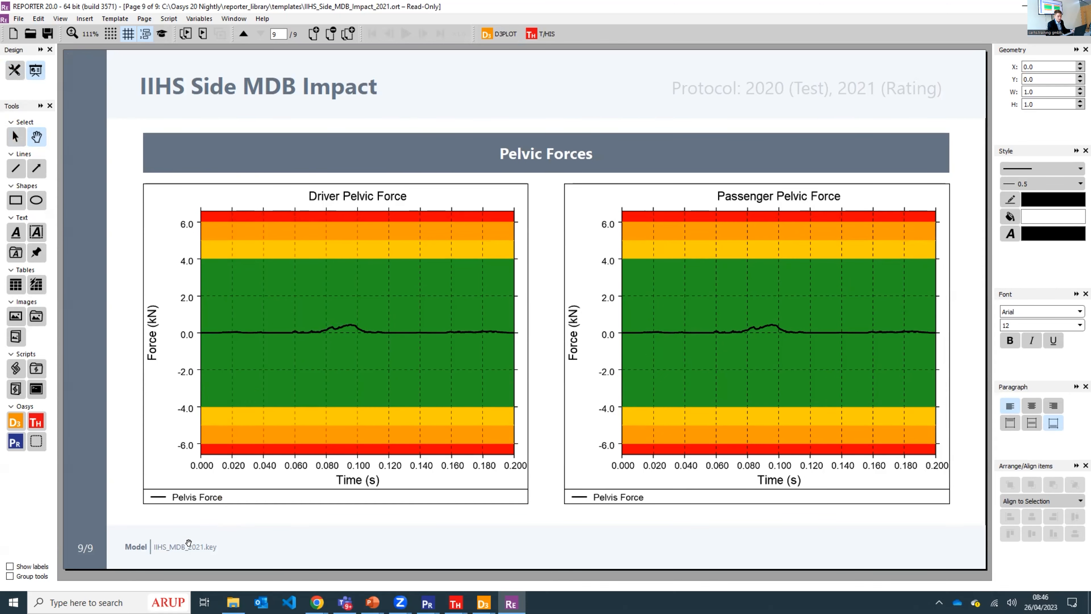
scroll(319, 339, up, 4)
scroll(317, 336, up, 2)
scroll(317, 335, down, 3)
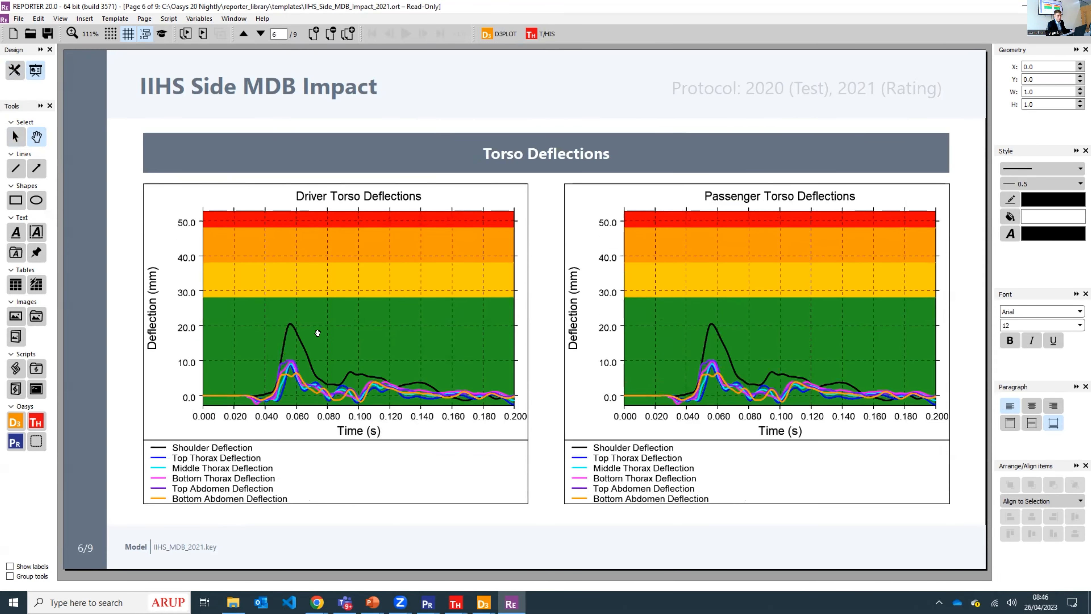
scroll(317, 333, down, 2)
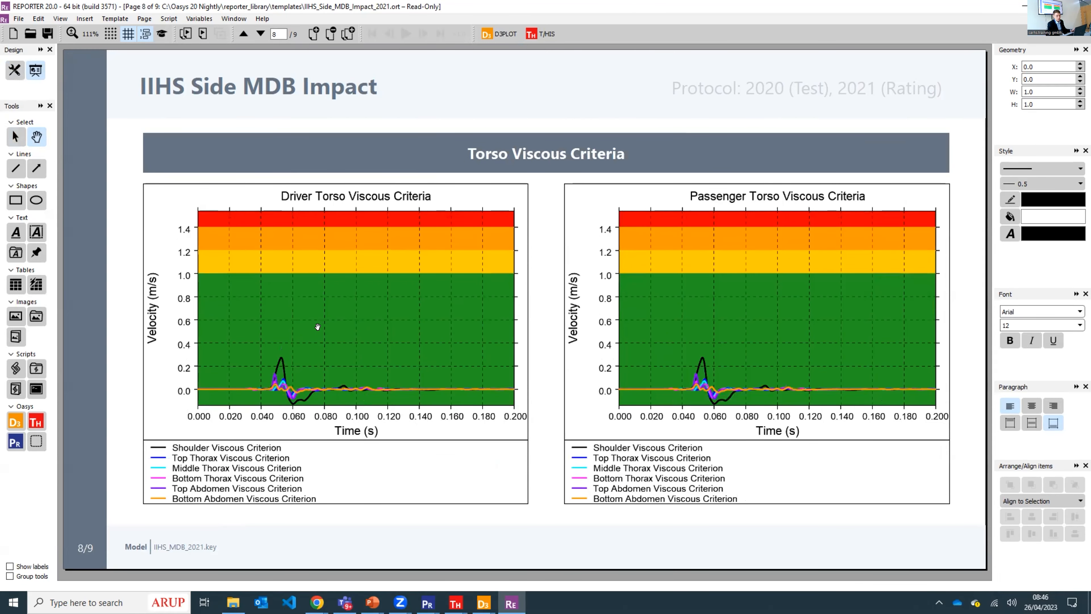
scroll(298, 351, down, 1)
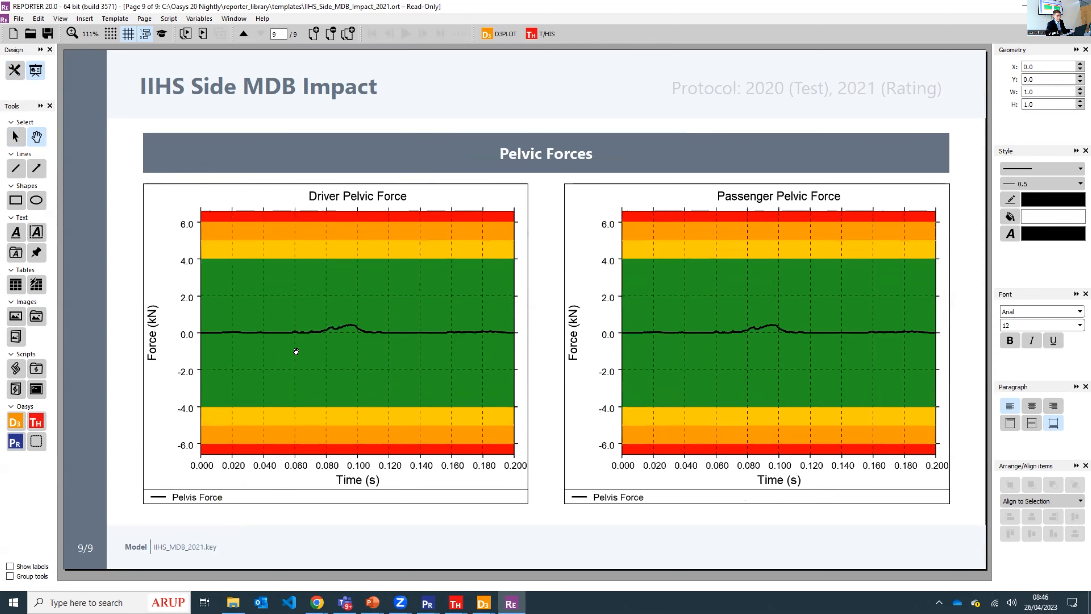
scroll(296, 351, up, 4)
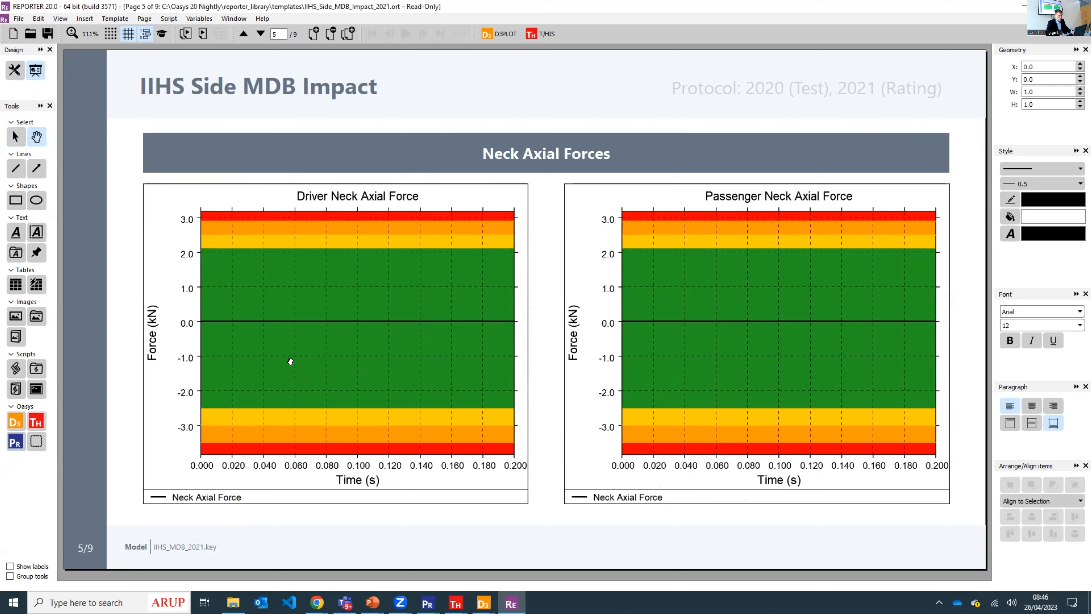
- Switch to the presentation slides and set the display projection mode to Extend
key(alt+Tab)
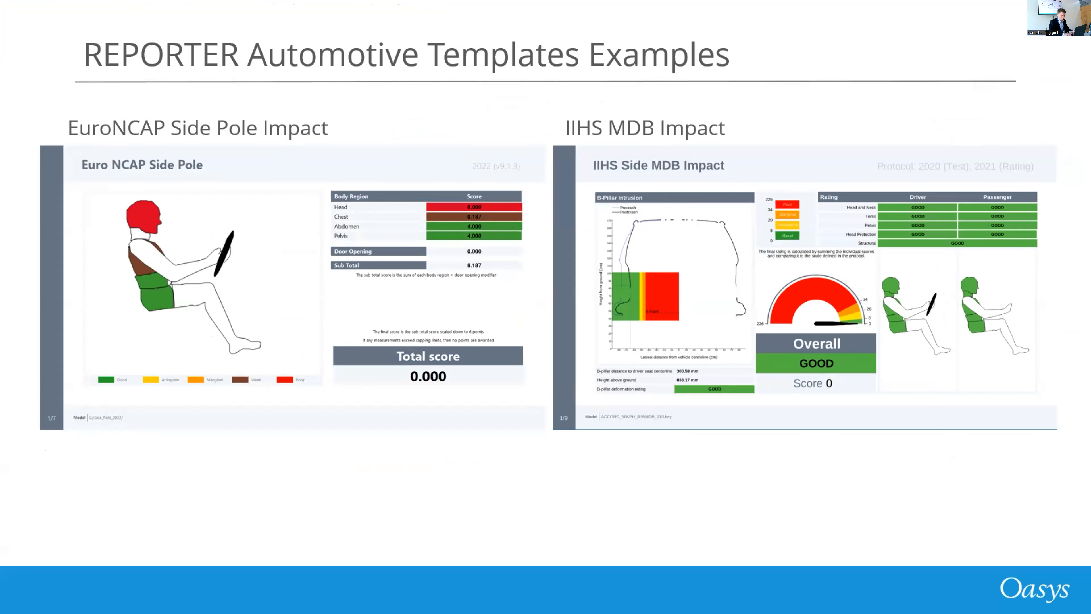
key(super+p)
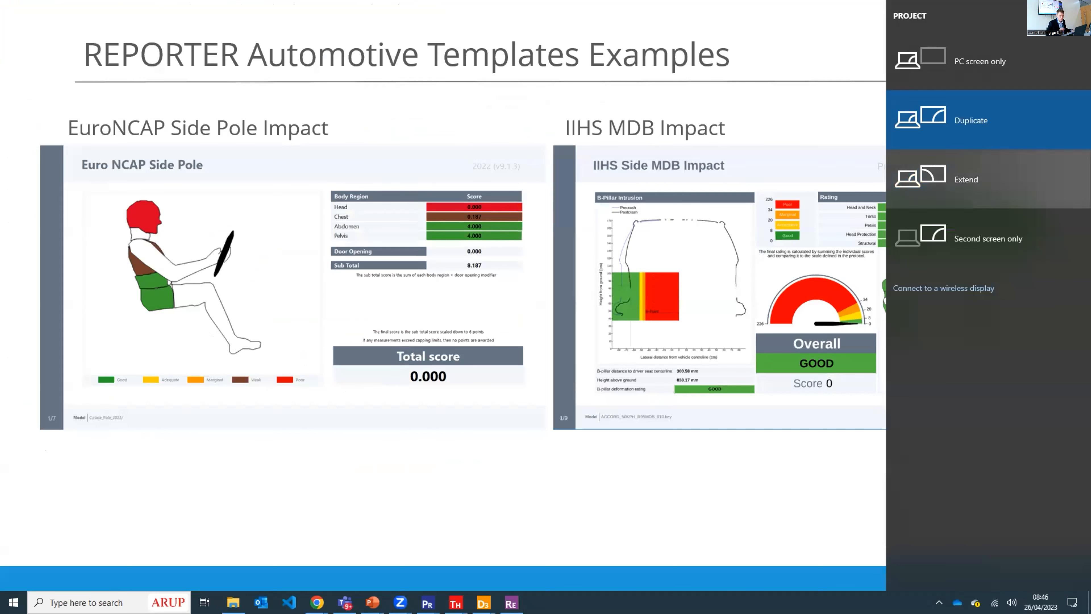
click(978, 177)
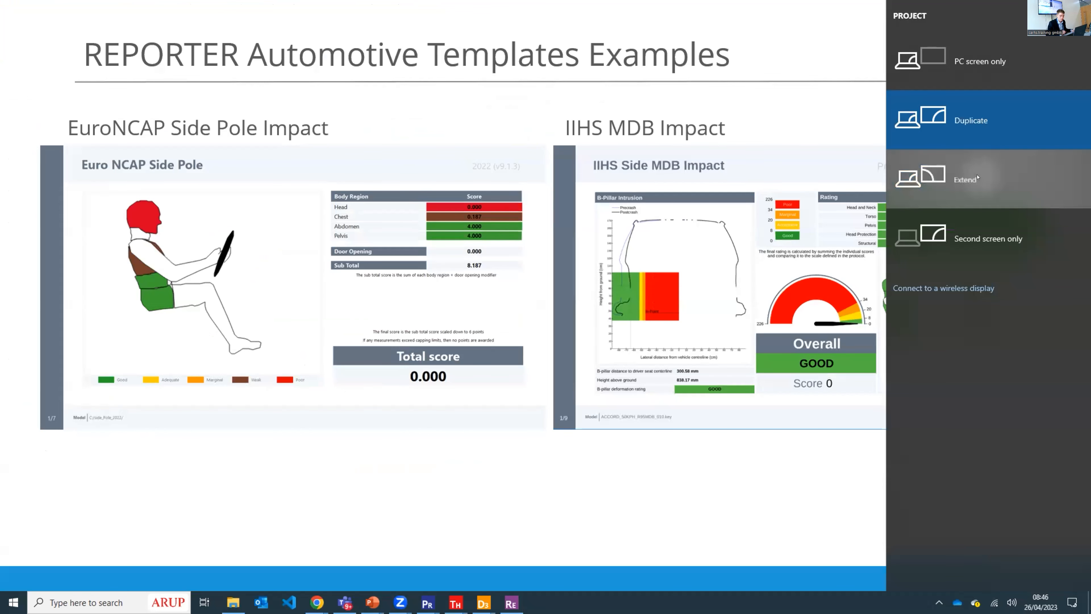